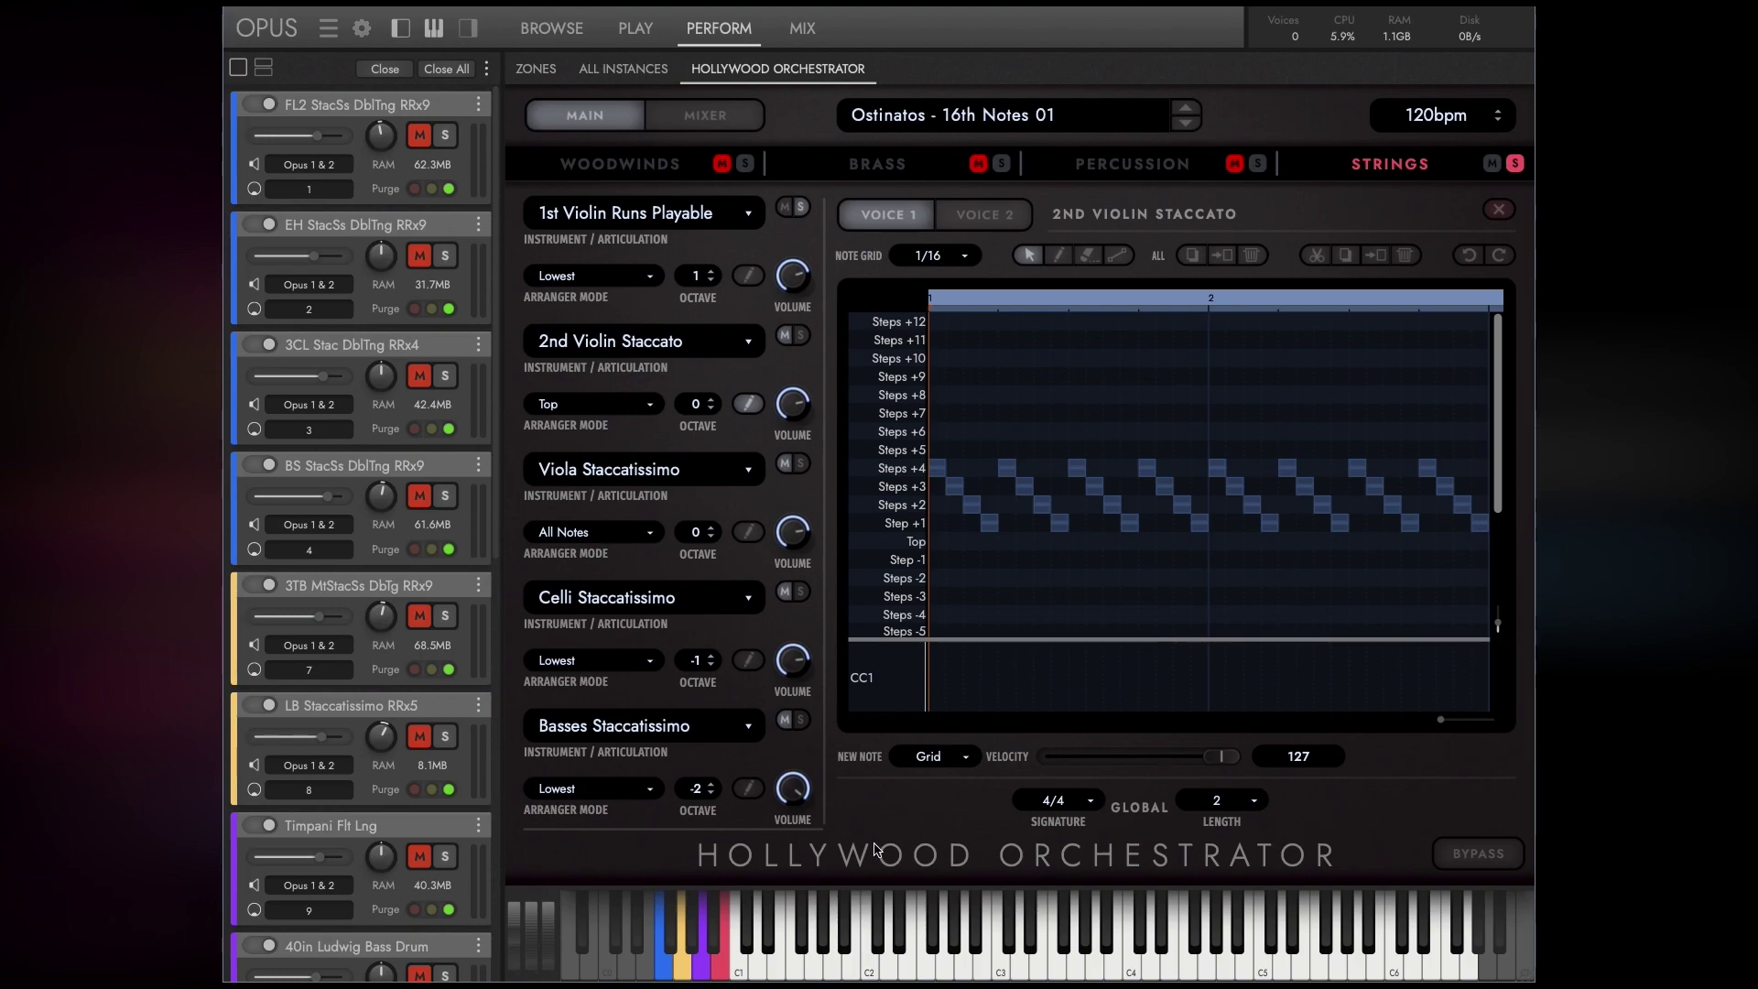
Set the velocity of the Steps +2 notes in the 2nd Violin Staccato pattern to 127.
left_click_drag(937, 509, 1502, 500)
mouse_move(1218, 758)
left_mouse_down()
mouse_move(1052, 757)
mouse_move(1247, 758)
left_mouse_up()
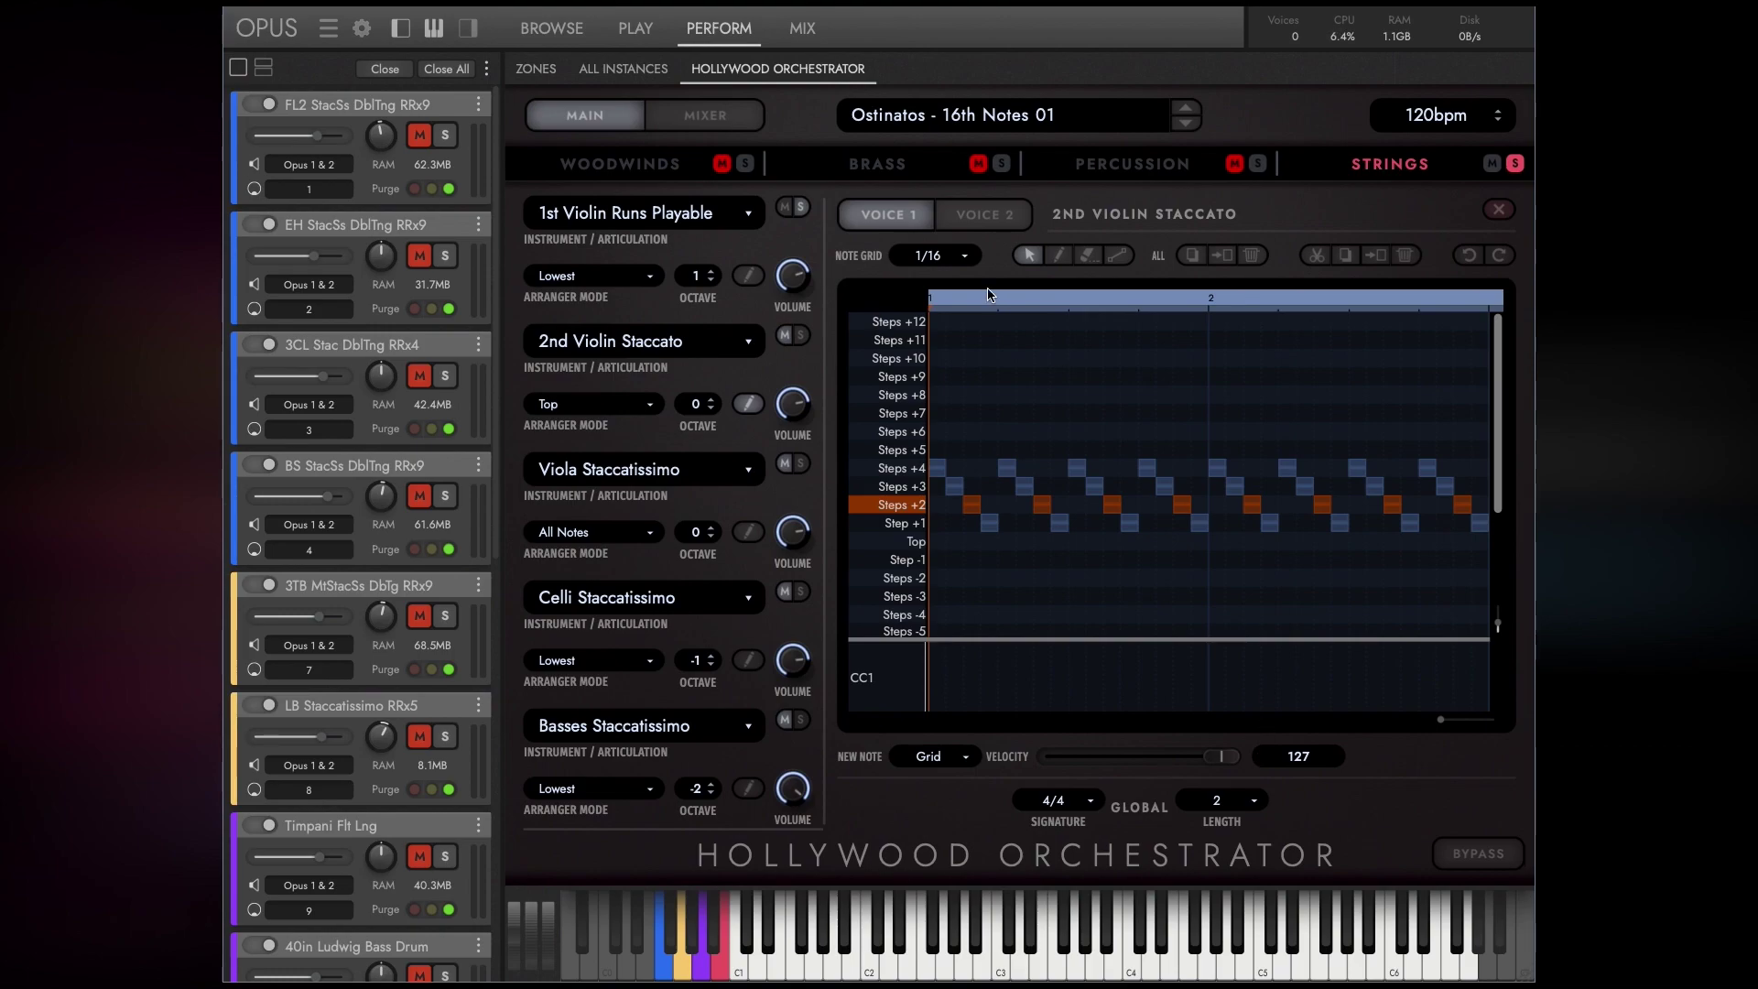
Browse the Scores presets across all categories in the preset browser.
left_click(945, 118)
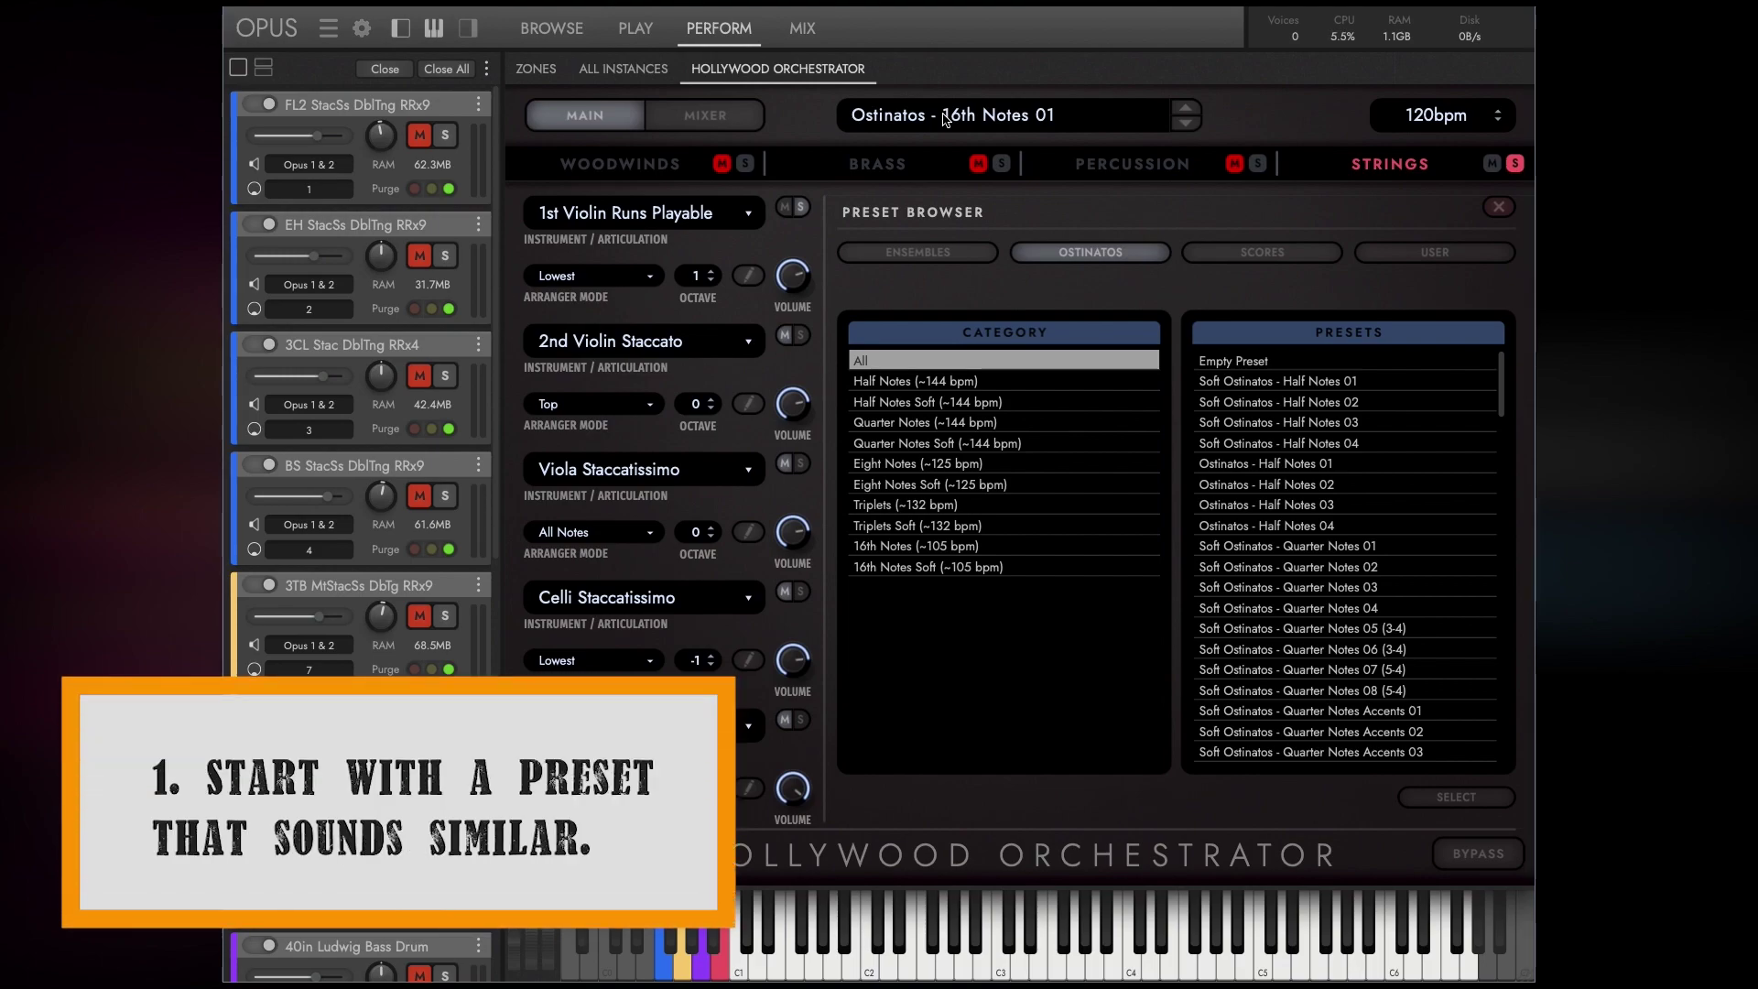
left_click(1264, 257)
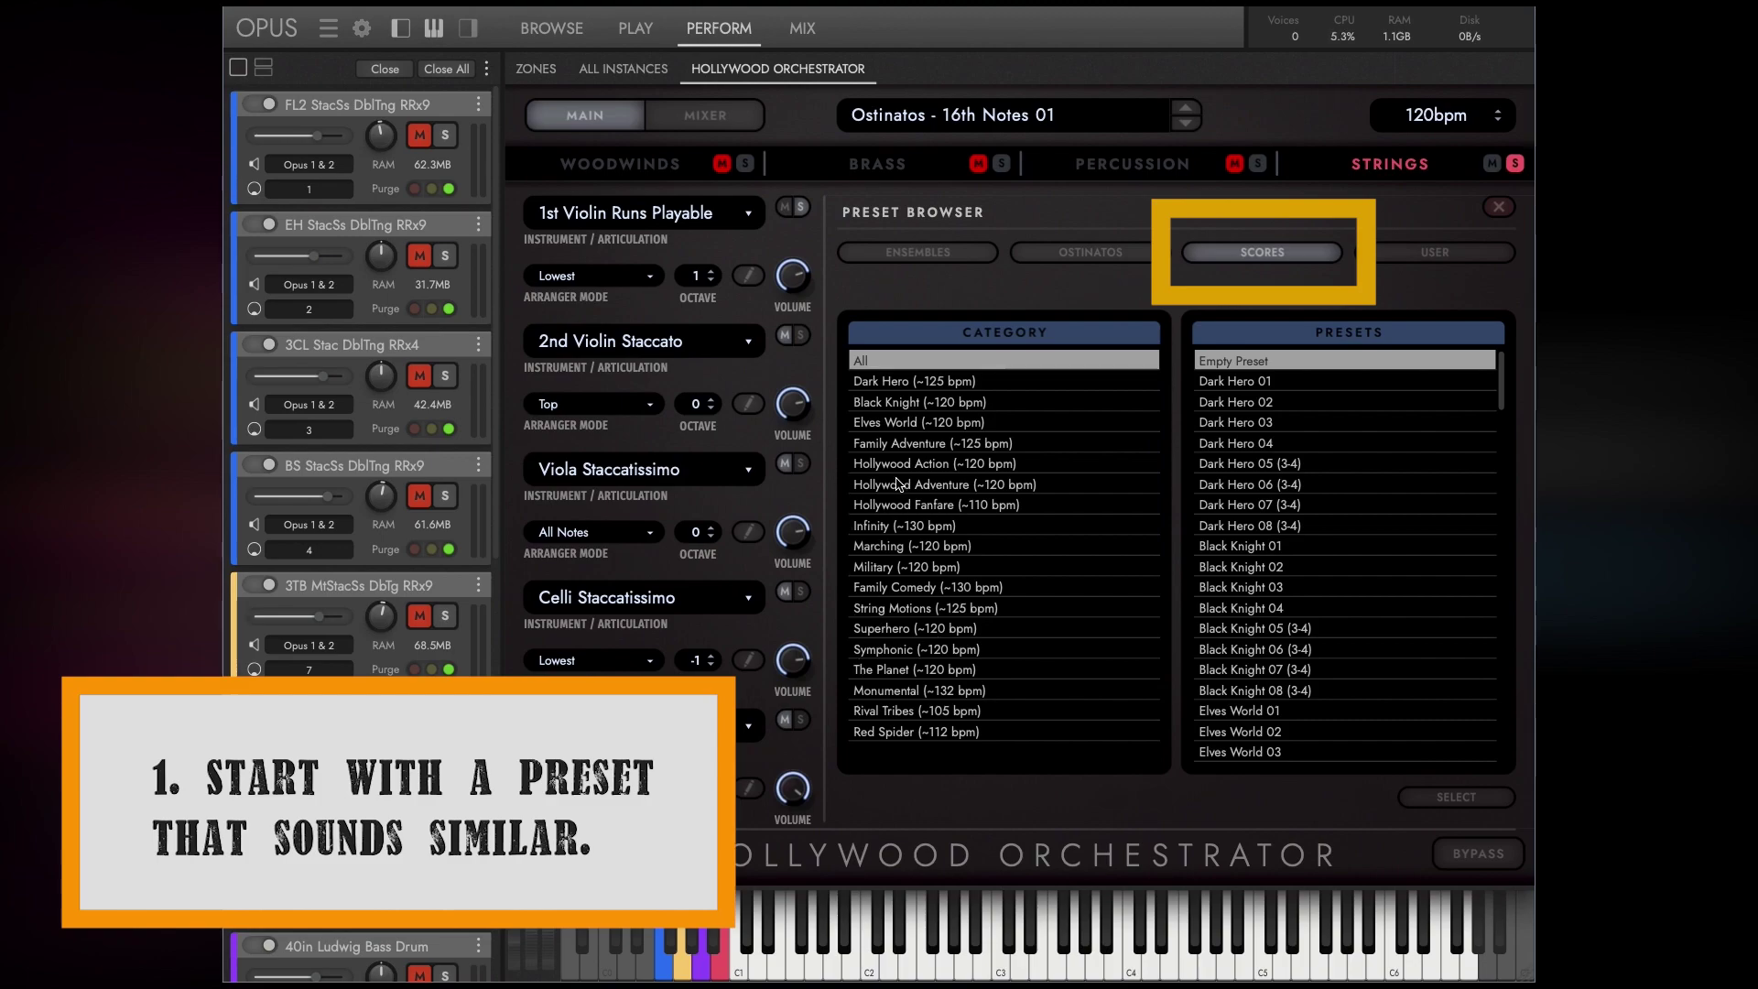
scroll(1243, 700, "down", 8)
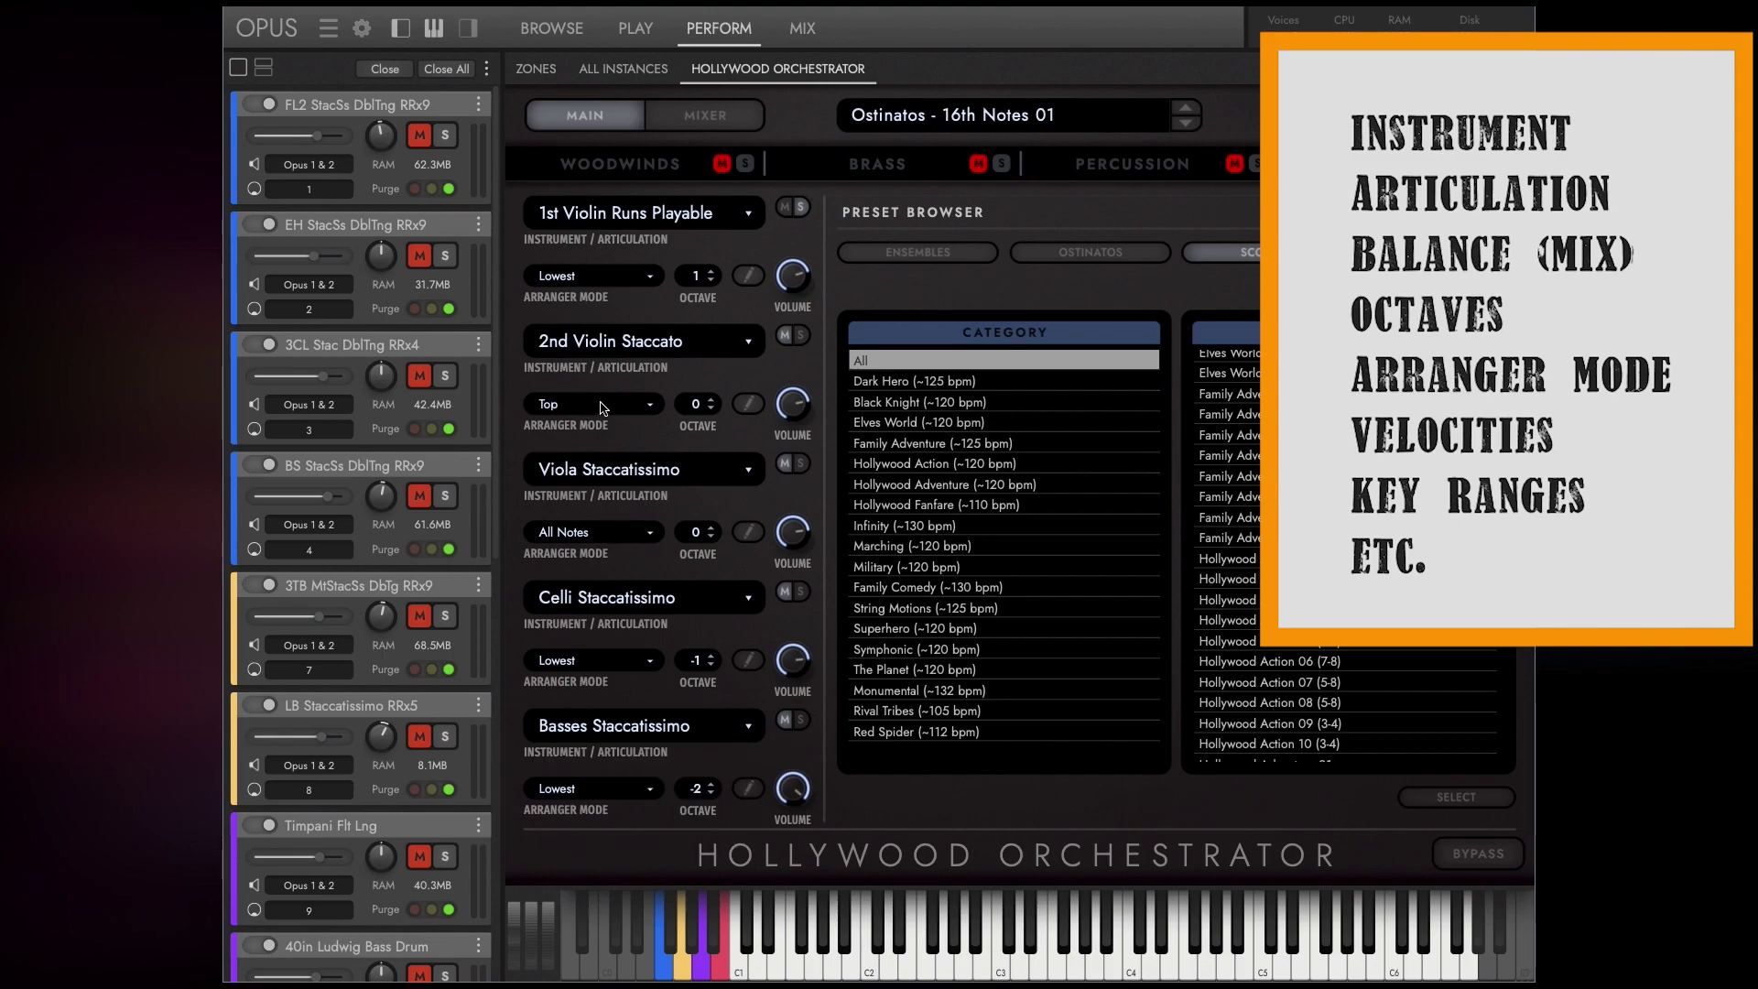
Inspect the note patterns of 1st Violin Runs Playable and 2nd Violin Staccato.
left_click(747, 273)
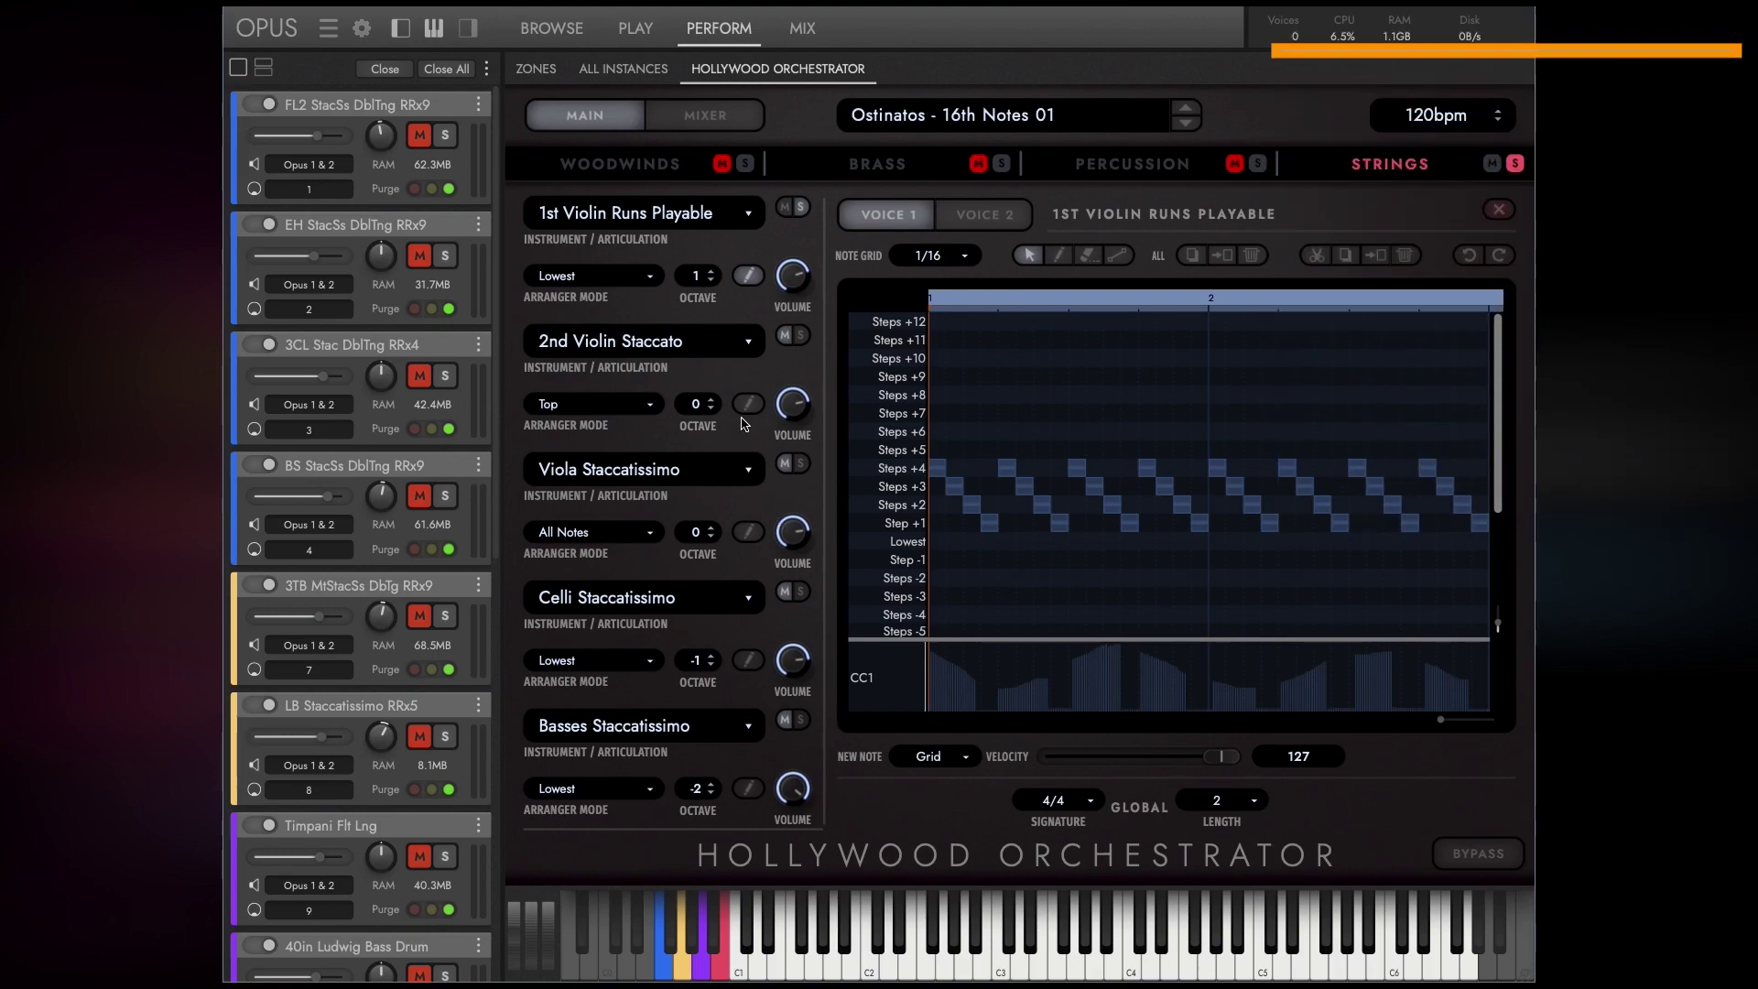
left_click(746, 408)
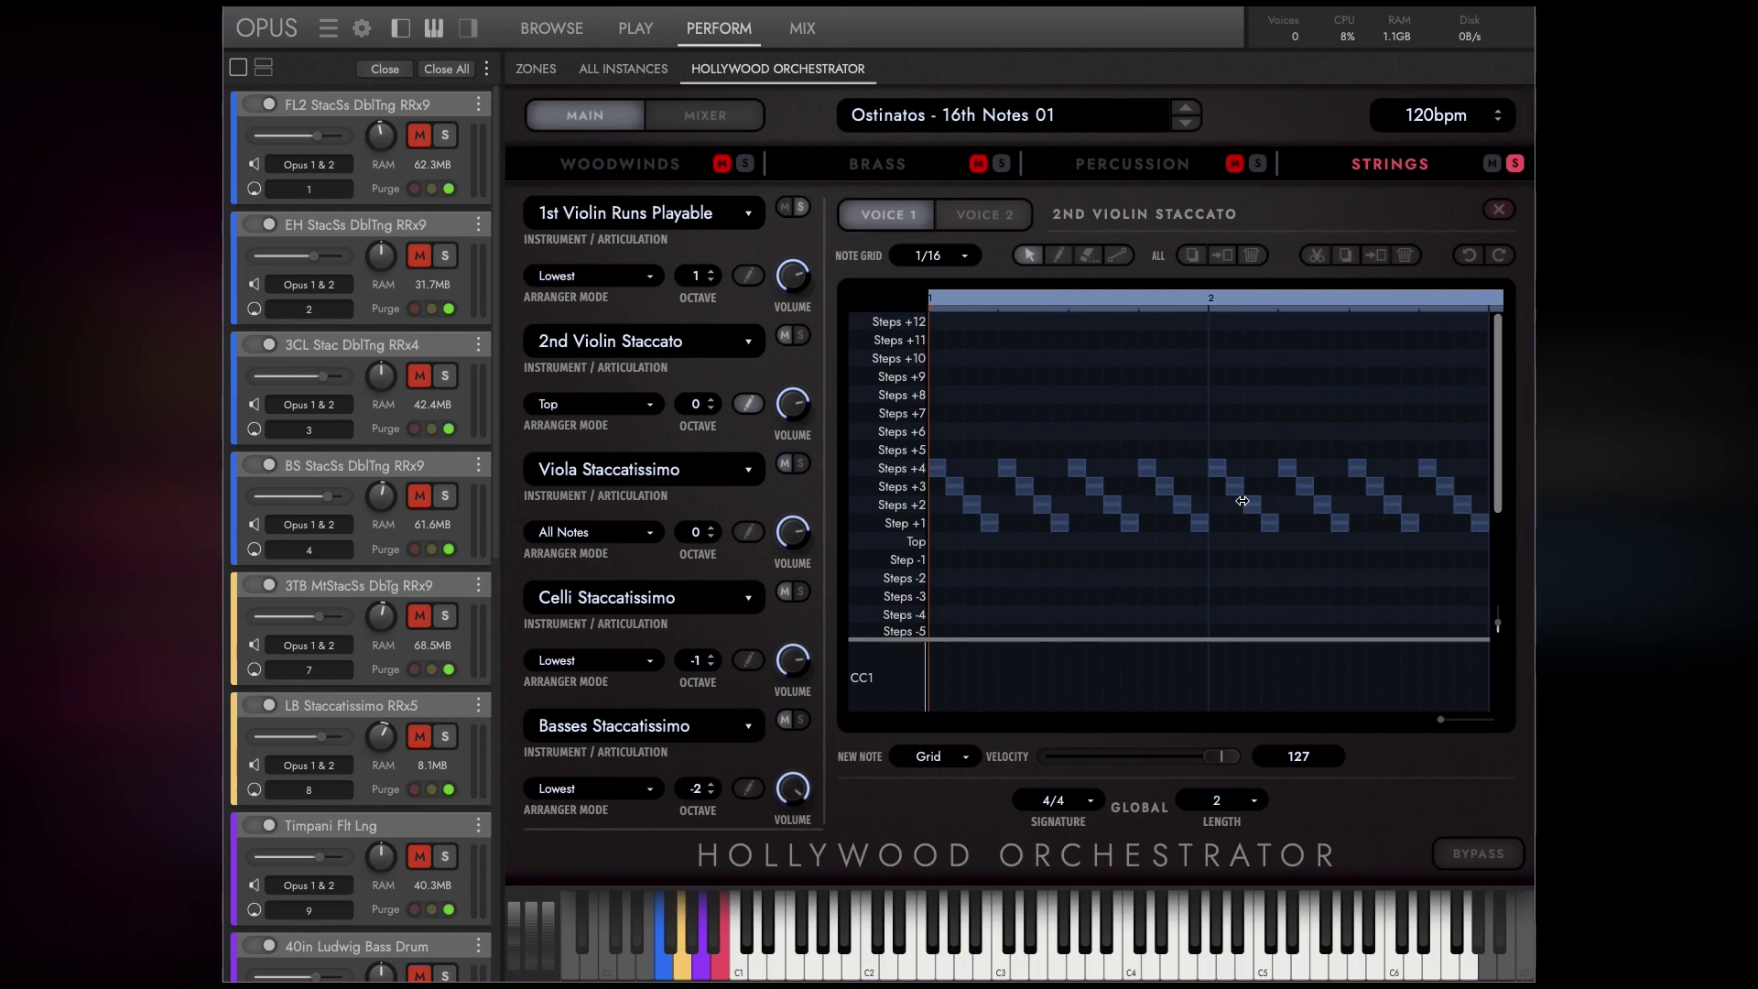
Switch the FL2 StacSs DblTng RRx9 zone from Bypass to Velocity and return to the Hollywood Orchestrator view.
left_click(535, 69)
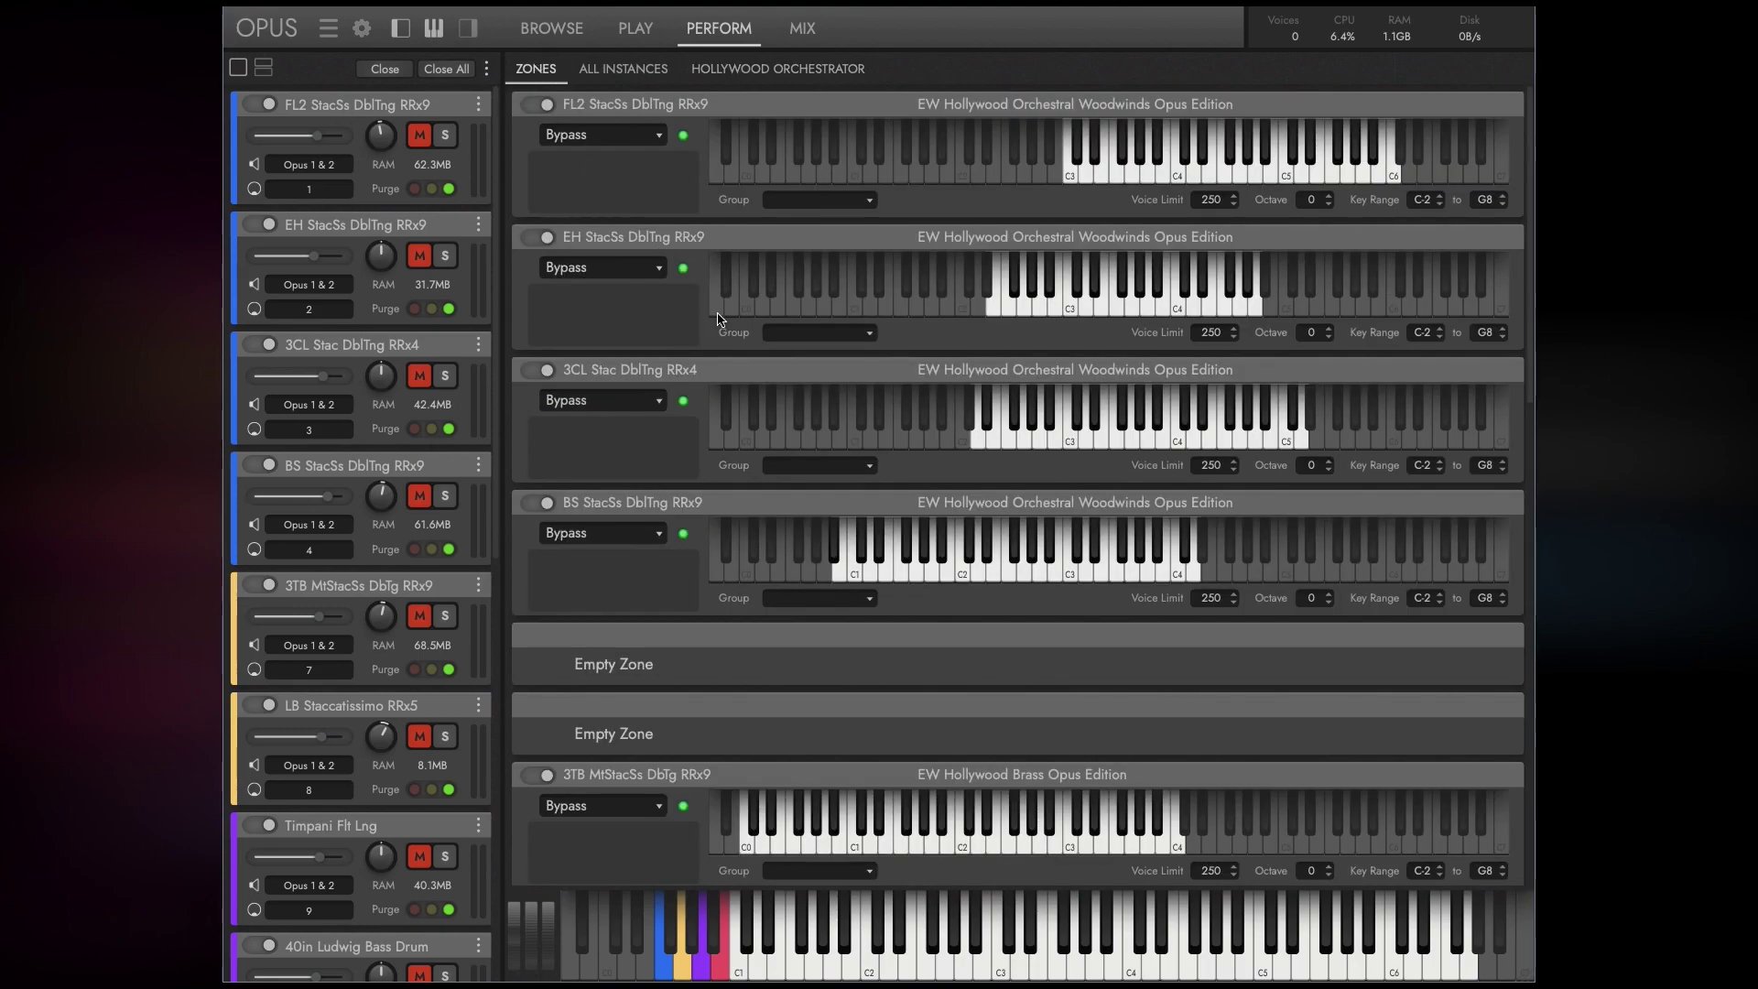
left_click(593, 138)
left_click(599, 290)
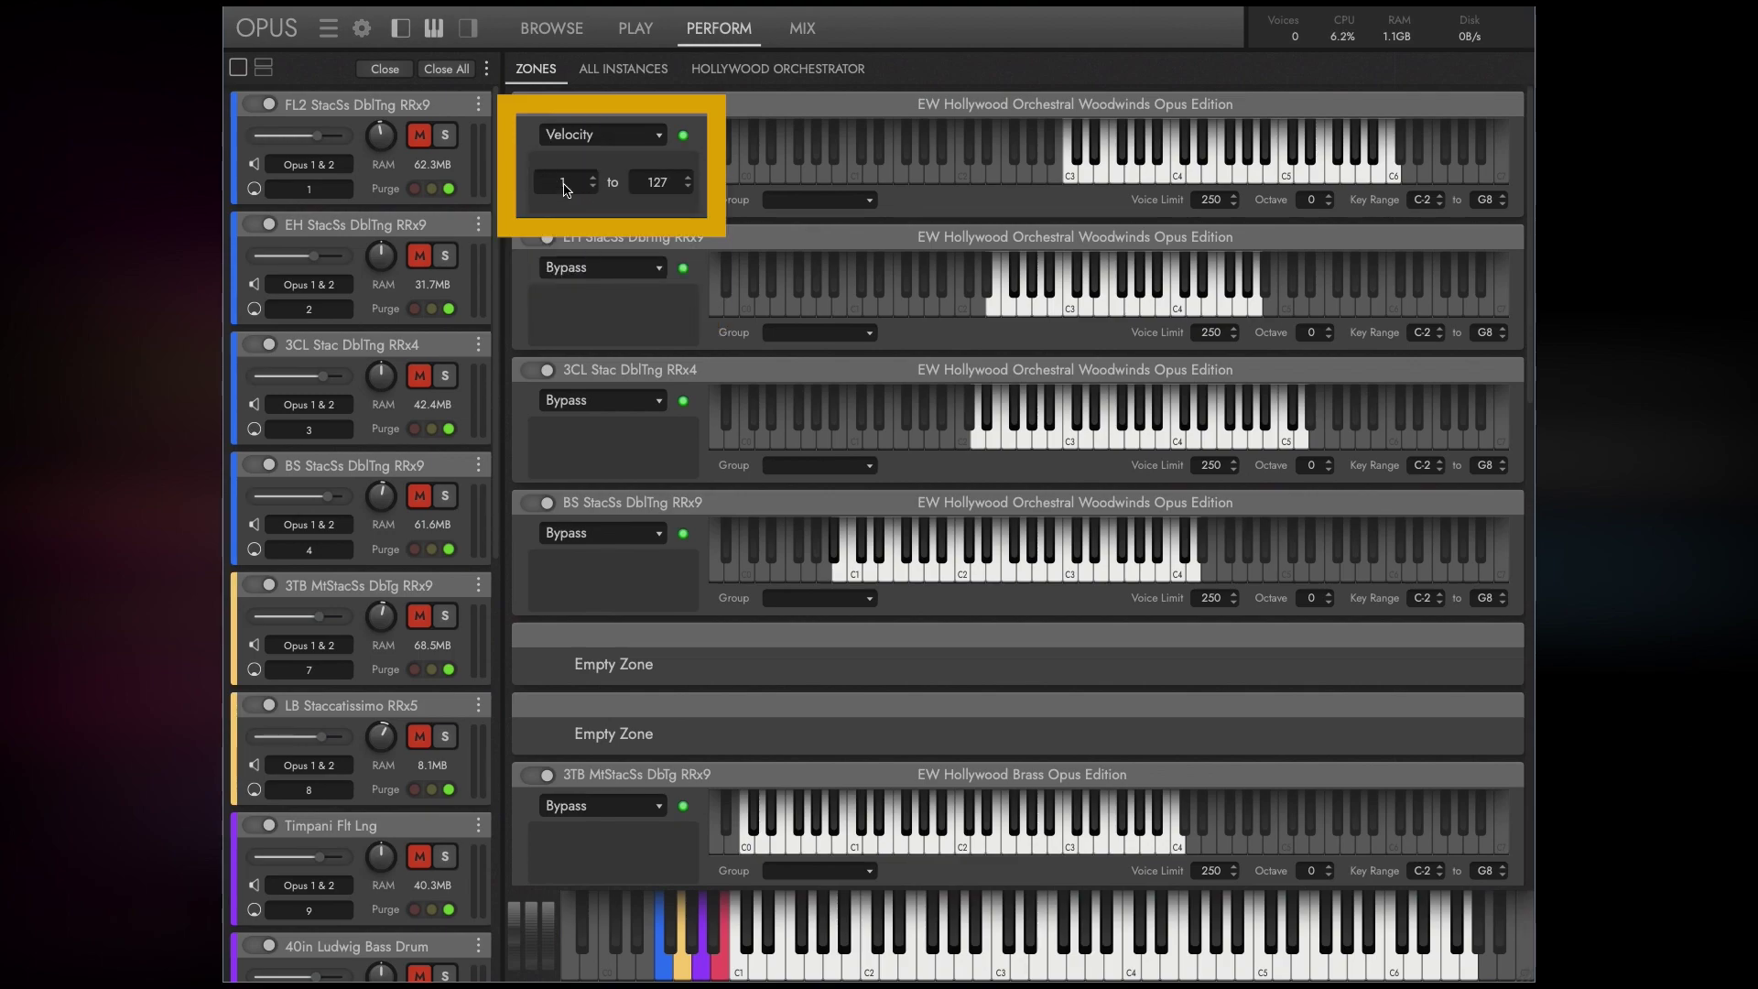
left_click(780, 69)
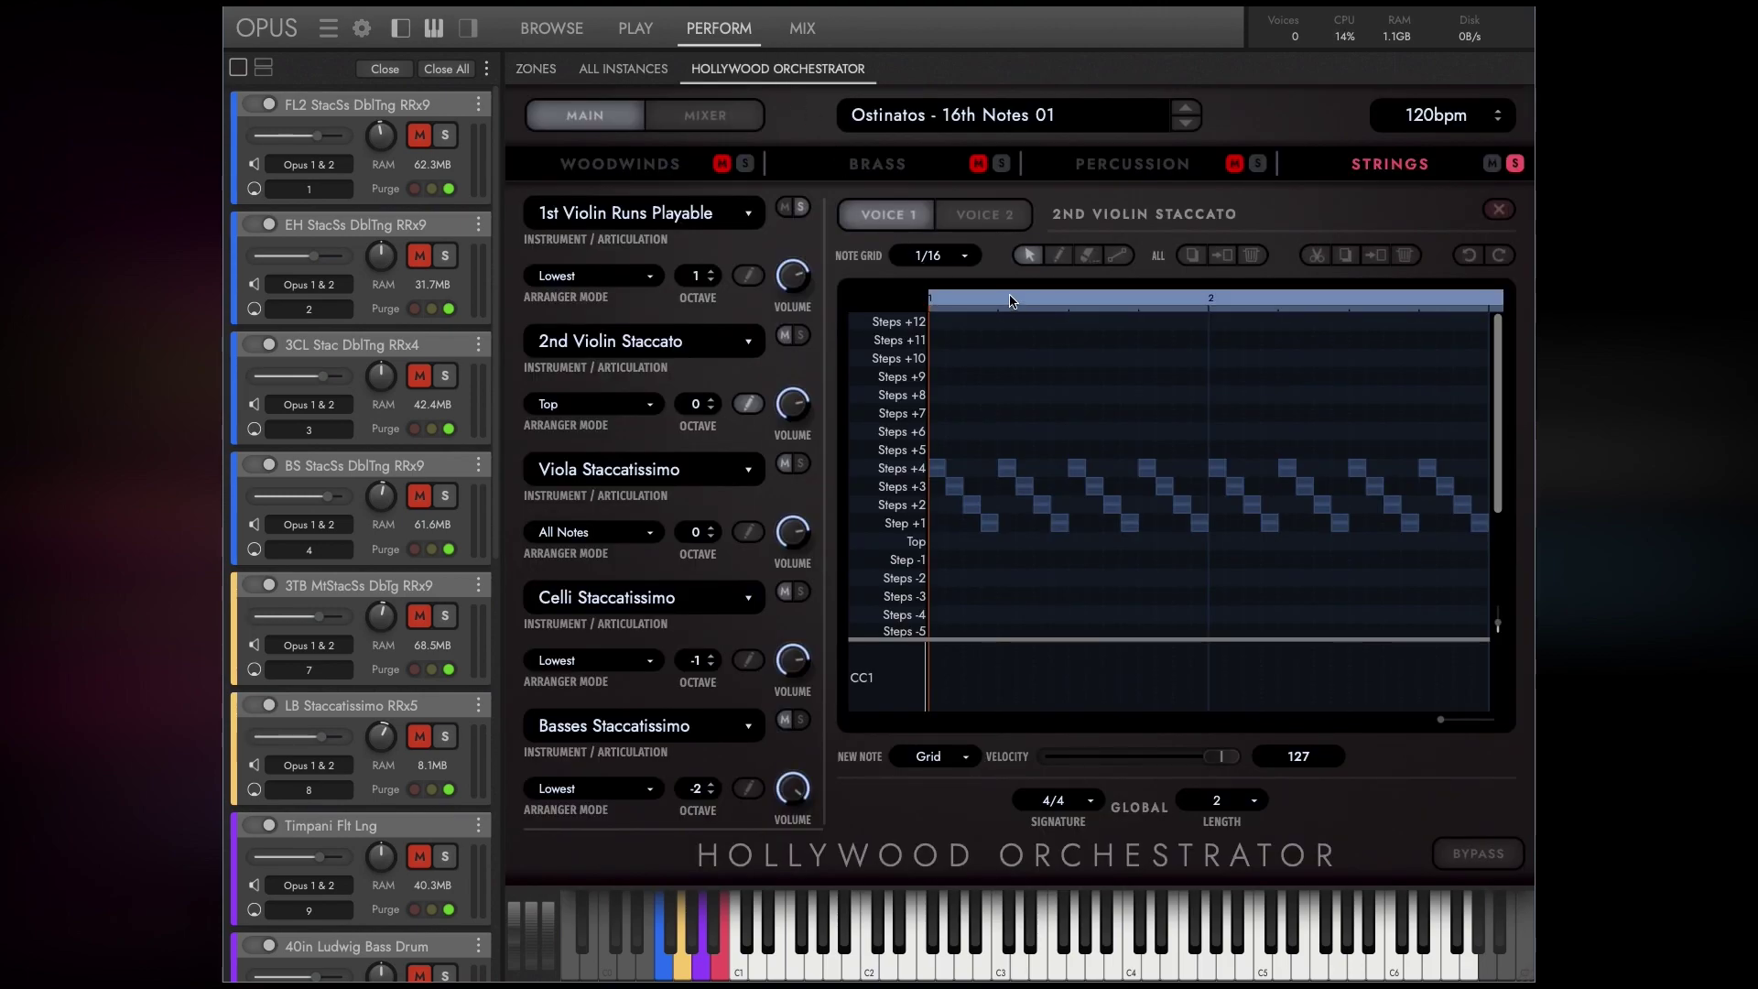
Set the velocity of all Steps +3 and Steps +2 notes in the 2nd Violin Staccato pattern to 42.
left_click(993, 120)
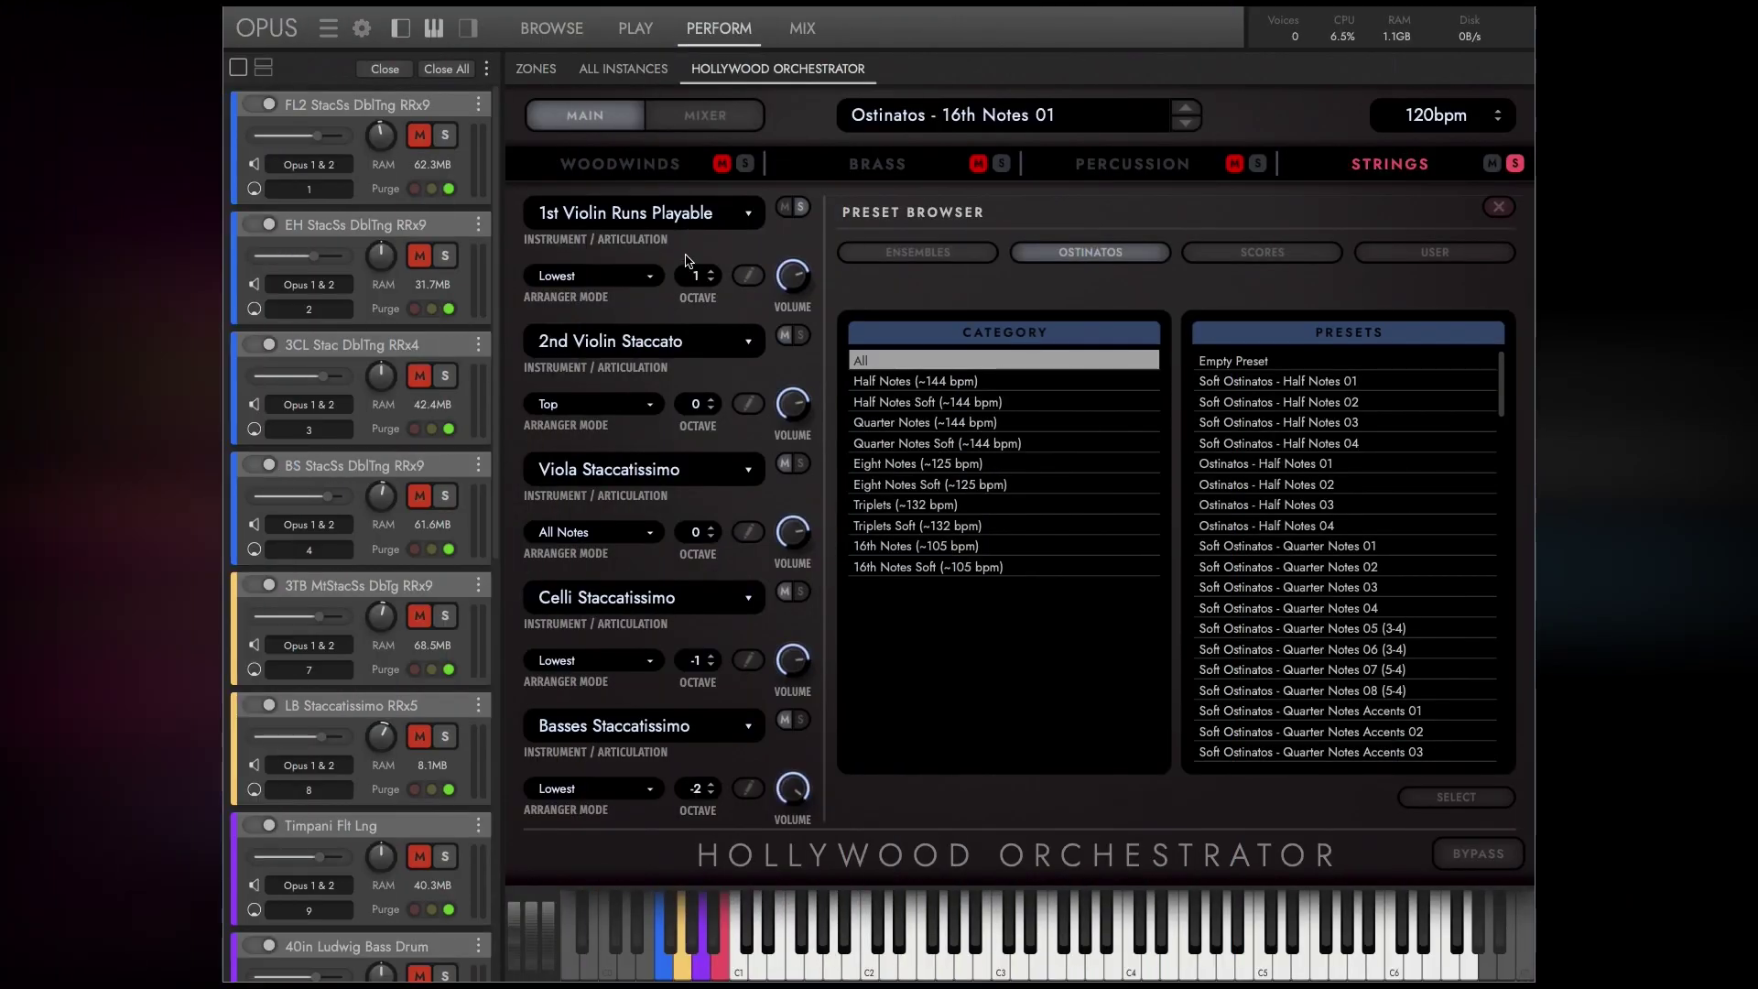
left_click(748, 405)
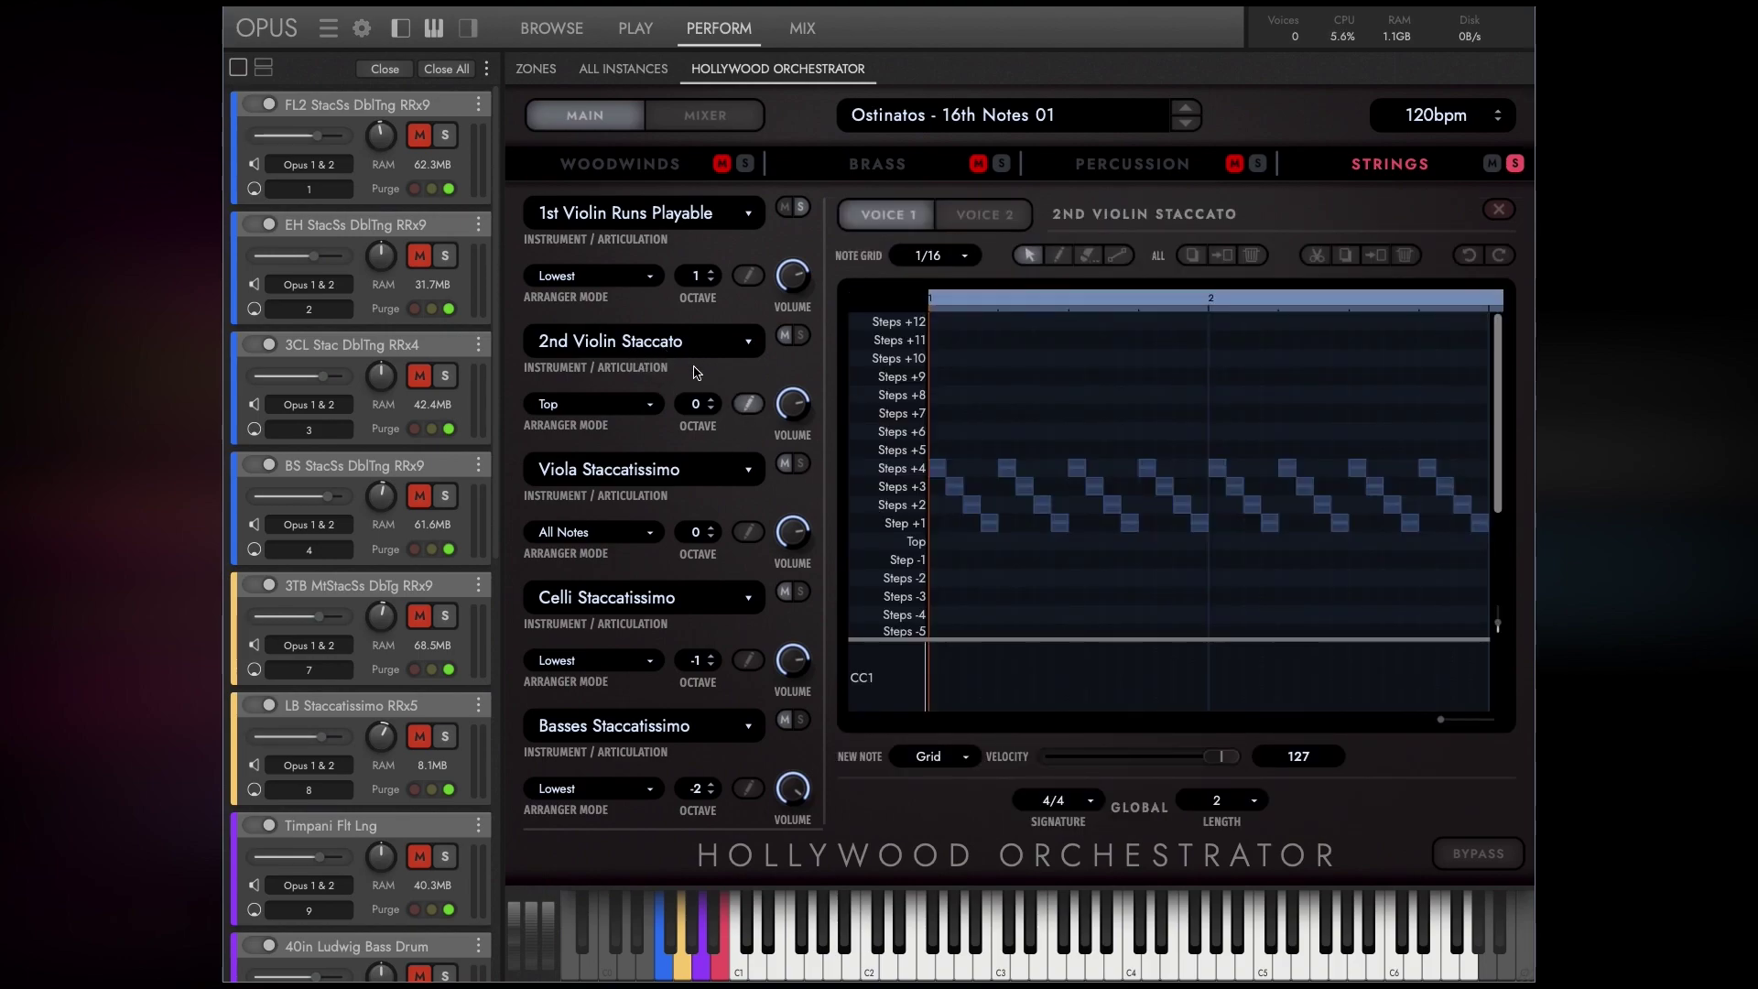
left_click_drag(934, 490, 1467, 504)
left_click_drag(1237, 756, 1111, 758)
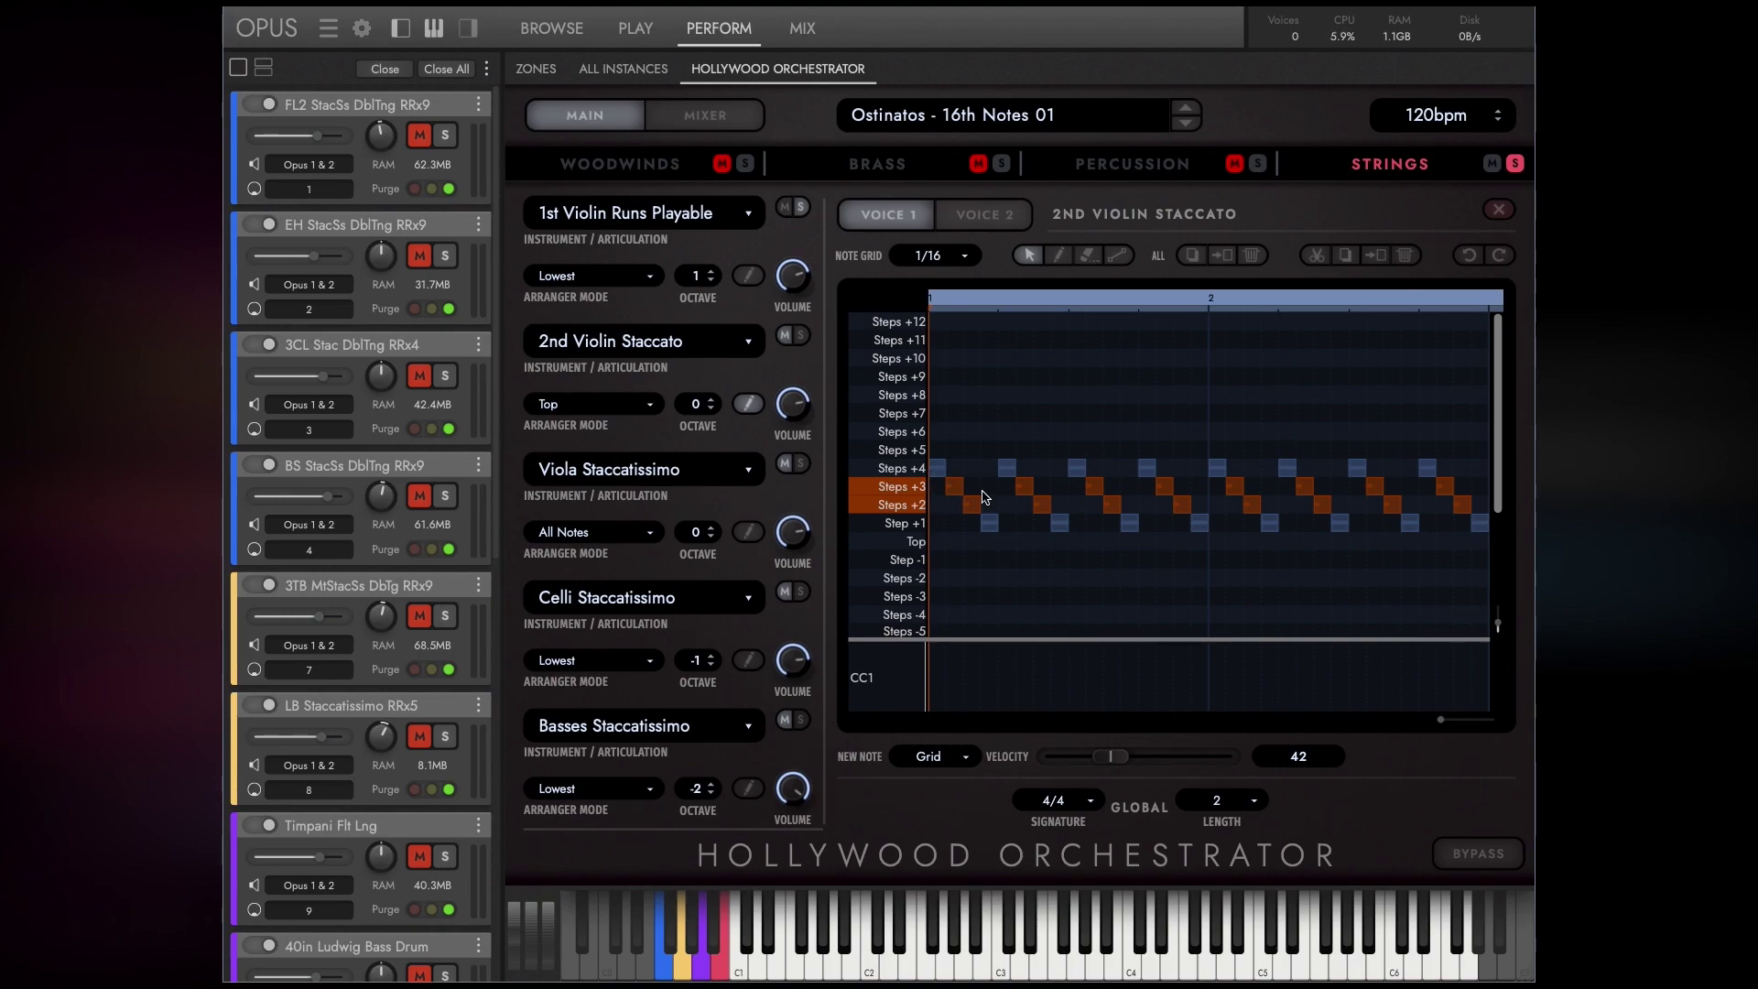
Delete every note after the first four and place copies of that descending four-note group after it.
left_click_drag(1004, 433, 1480, 561)
left_click(1406, 255)
left_click_drag(1044, 536, 935, 443)
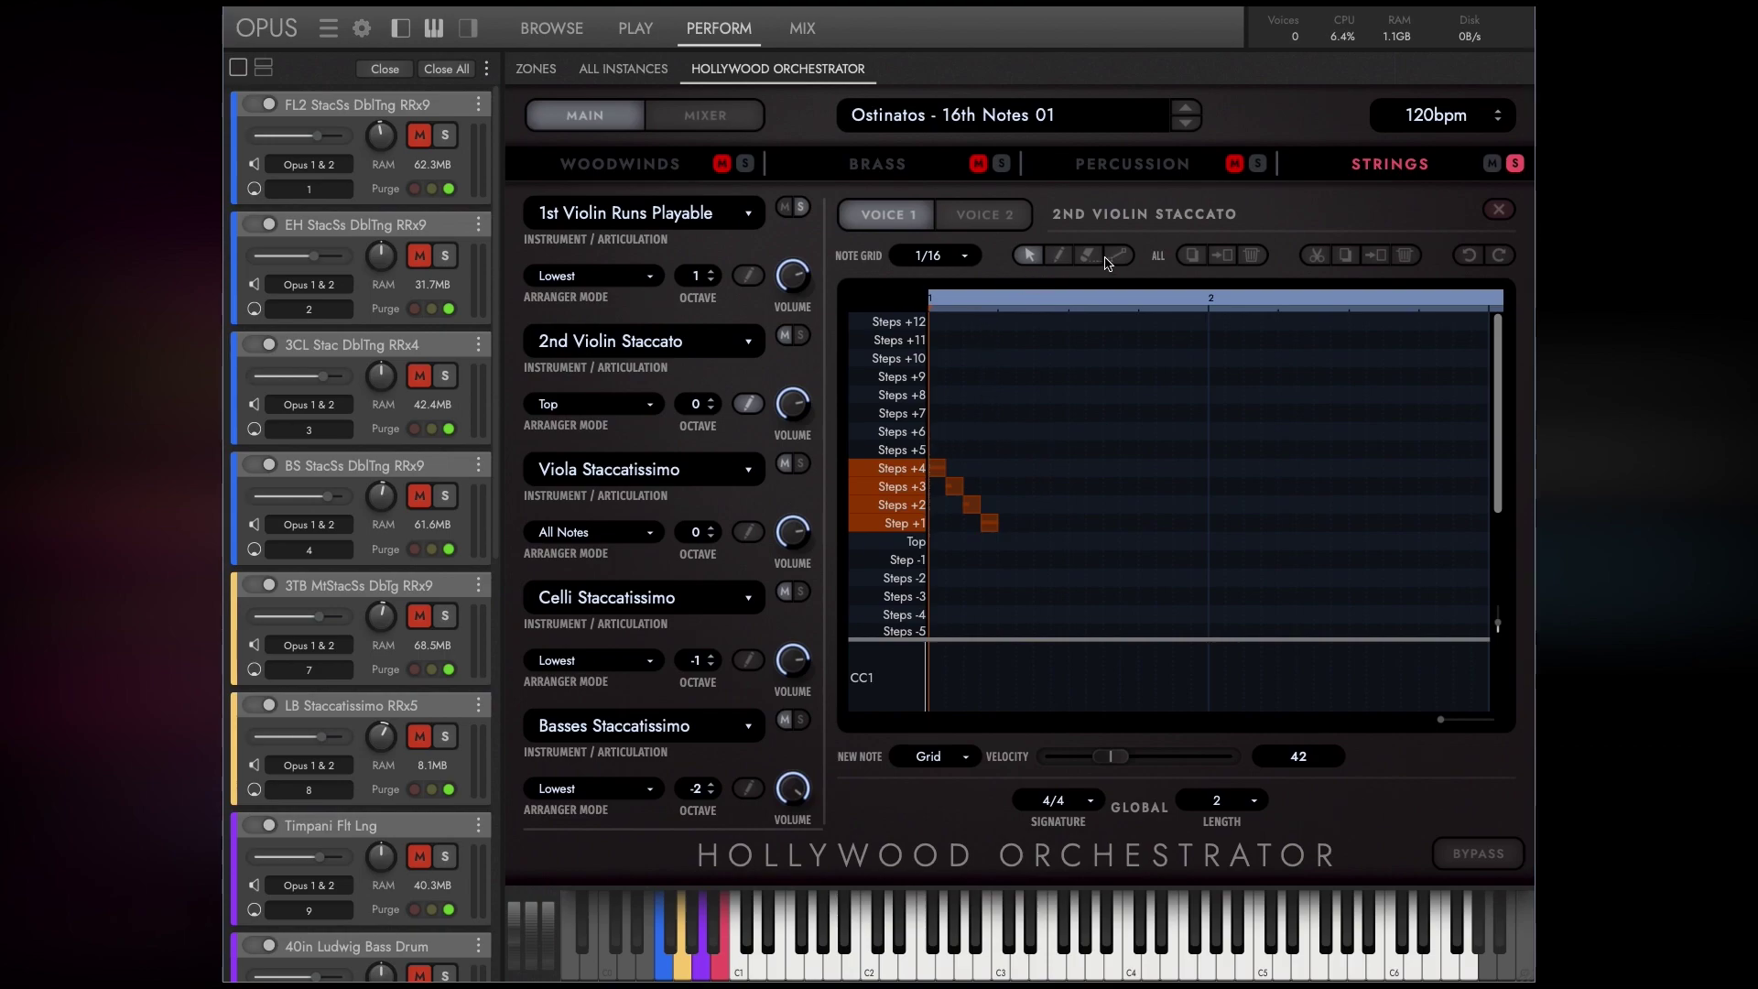
left_click_drag(933, 471, 1040, 472)
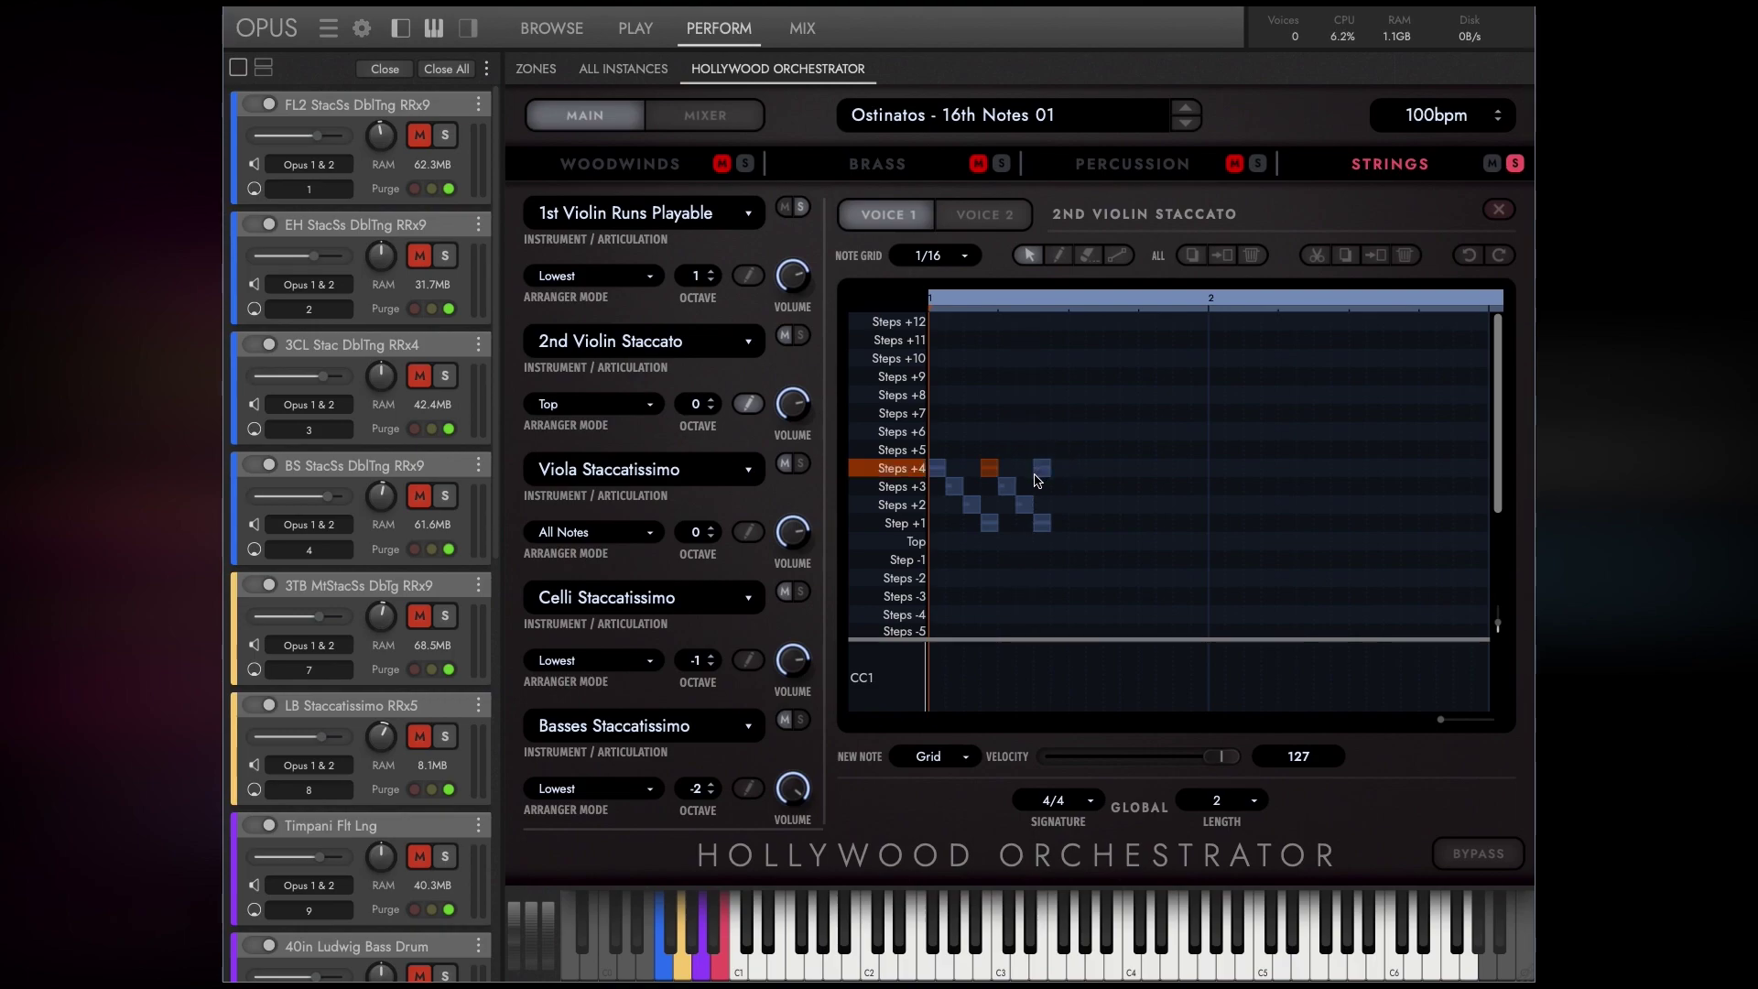
Undo the copied groups and the deletion to restore the full two-bar note pattern.
left_click(1468, 256)
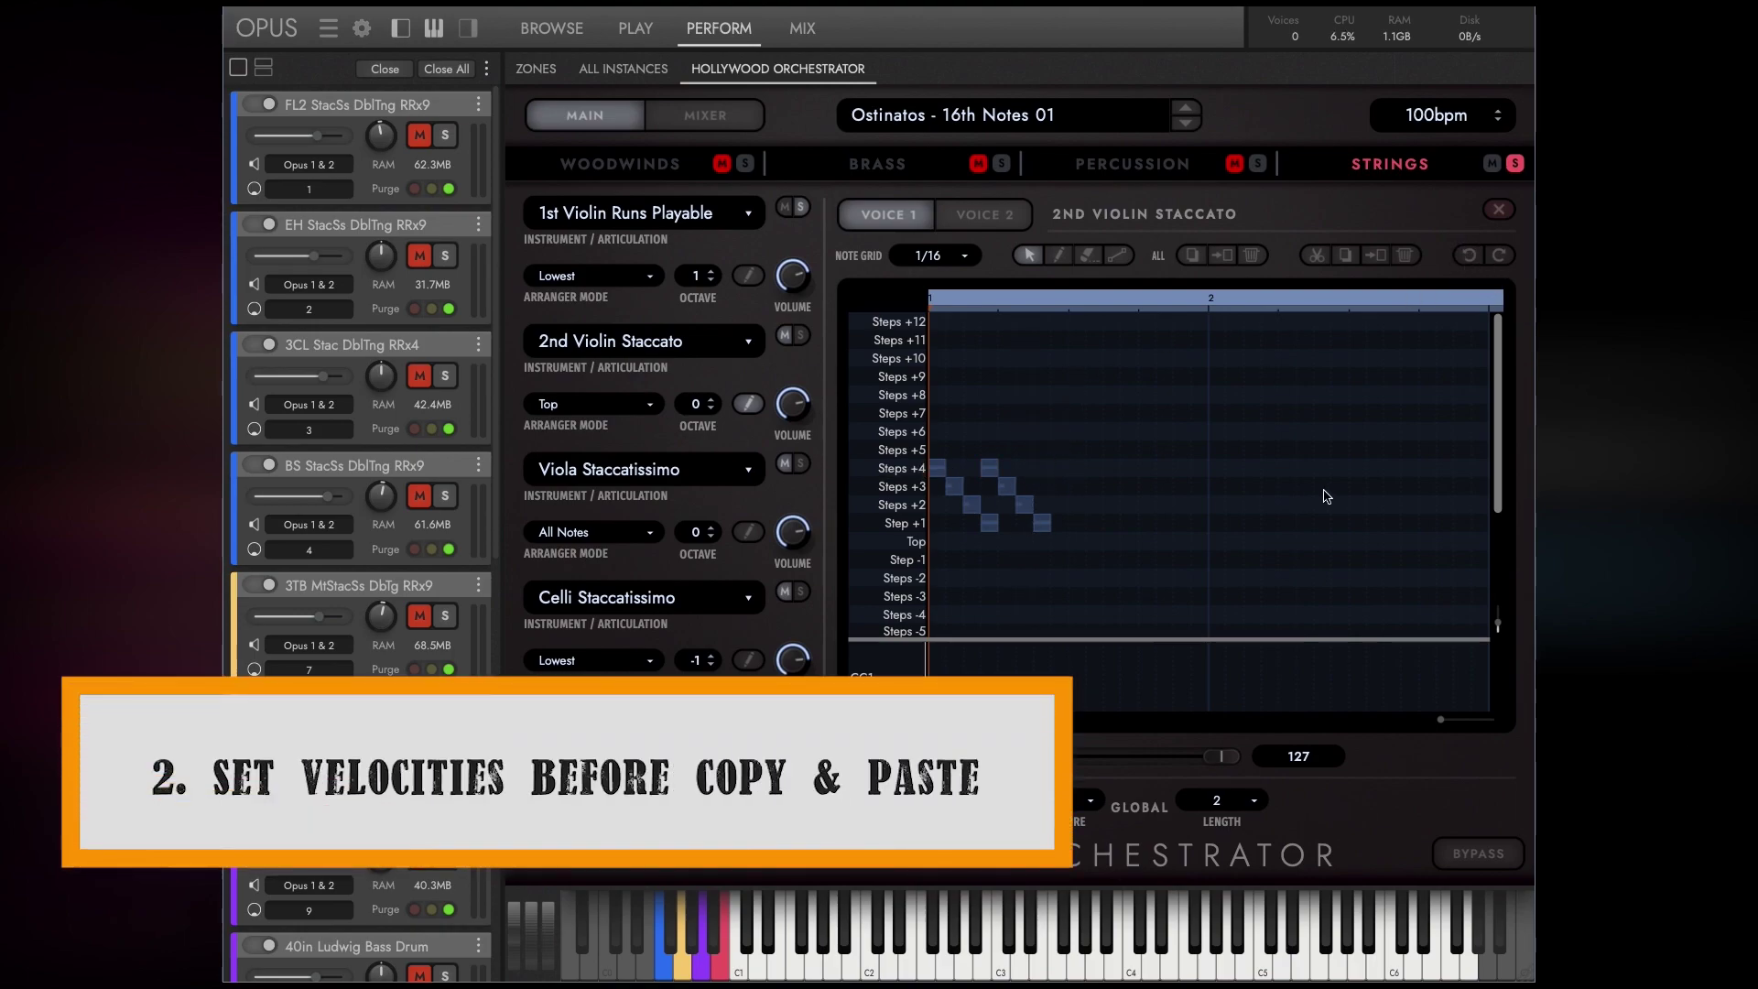
left_click(1469, 257)
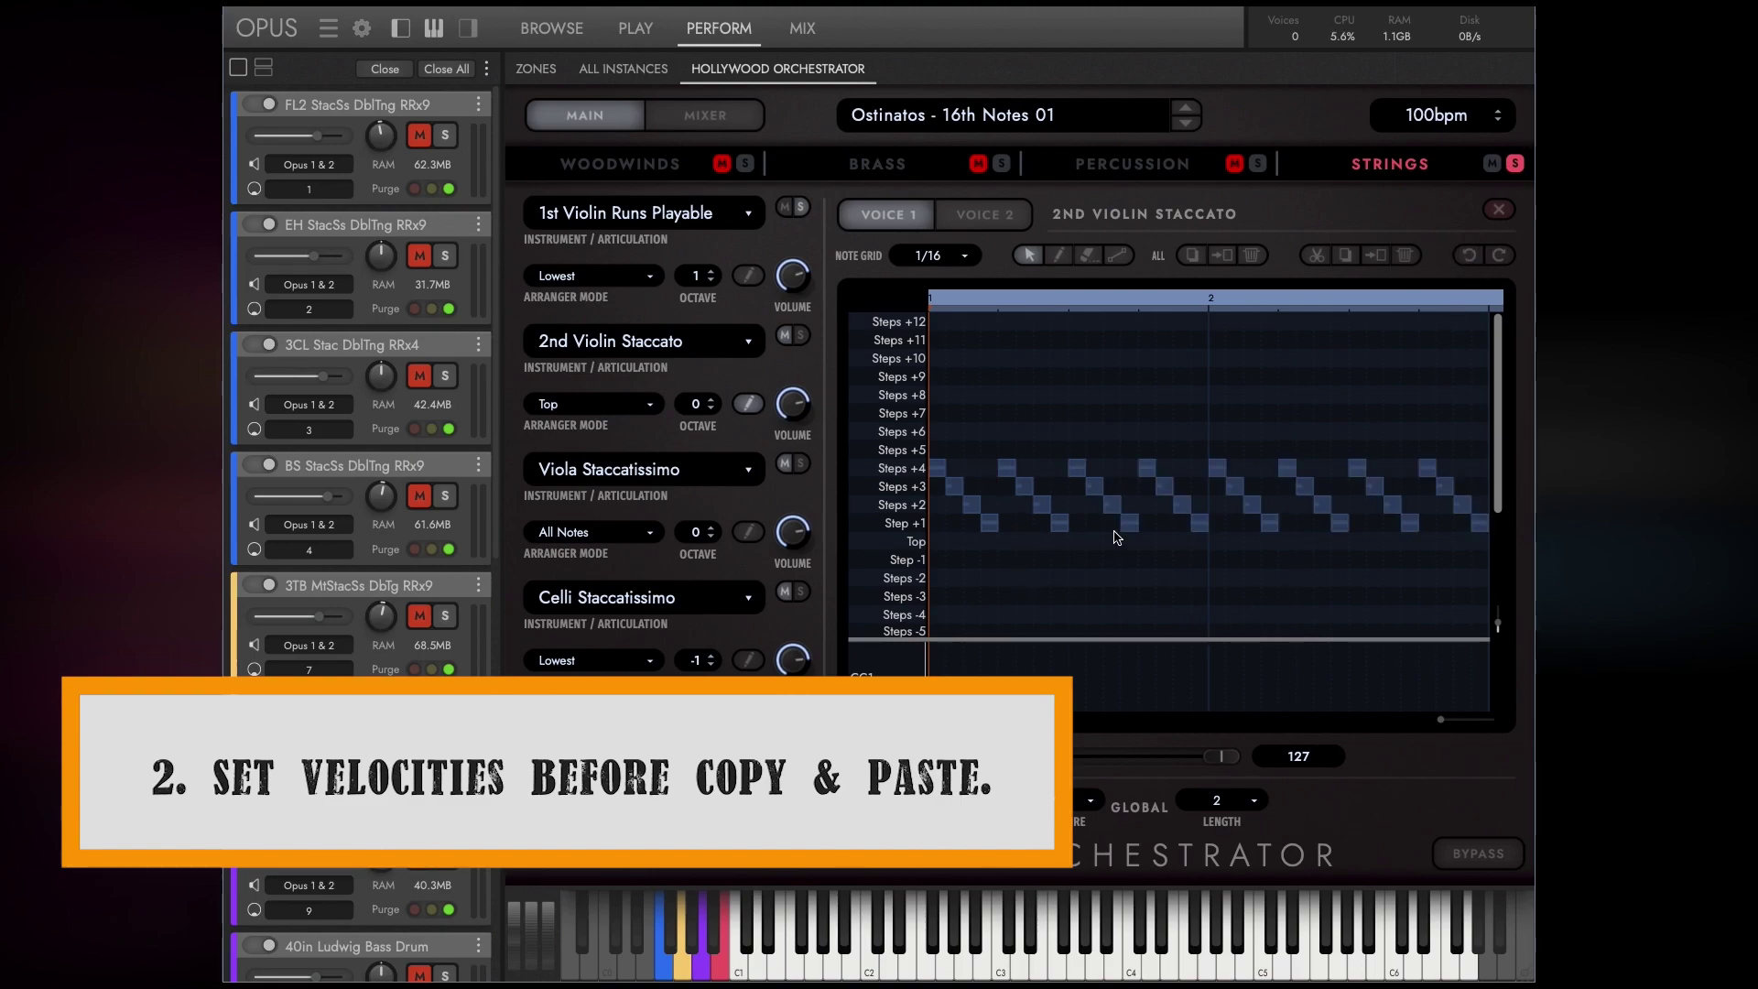
Select all notes of the 2nd Violin Staccato pattern and set their velocity to 127.
left_click_drag(938, 451, 1474, 536)
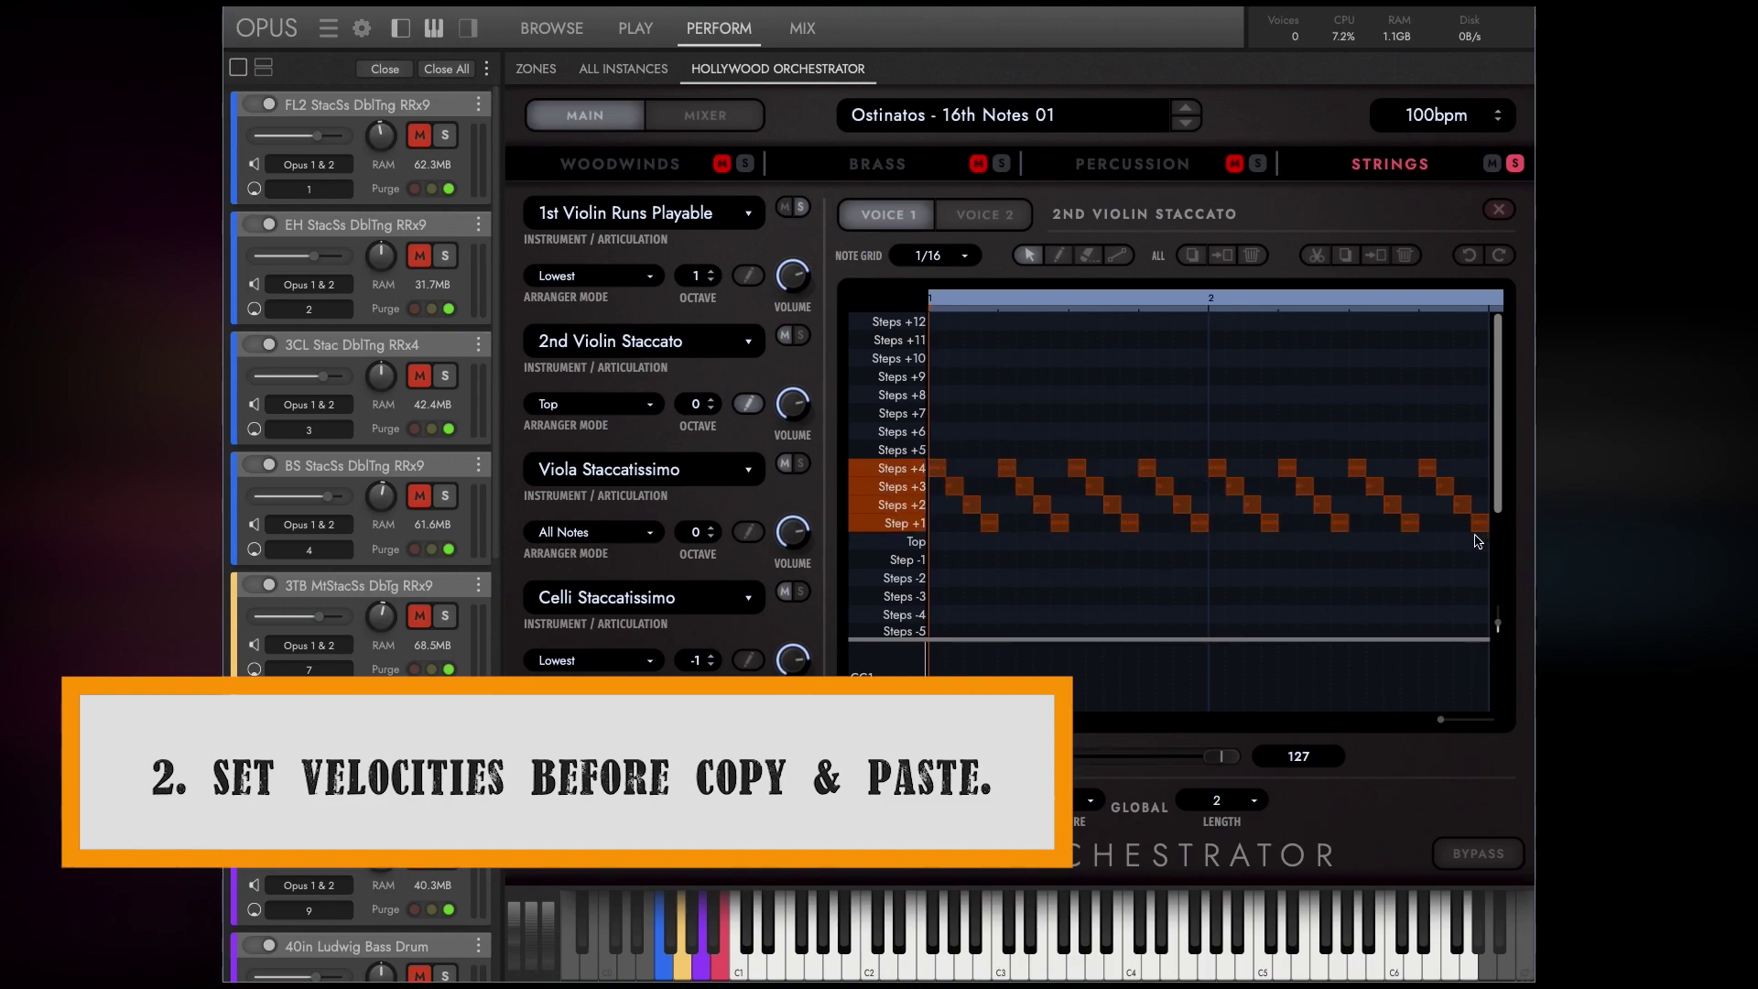
left_click(1164, 485)
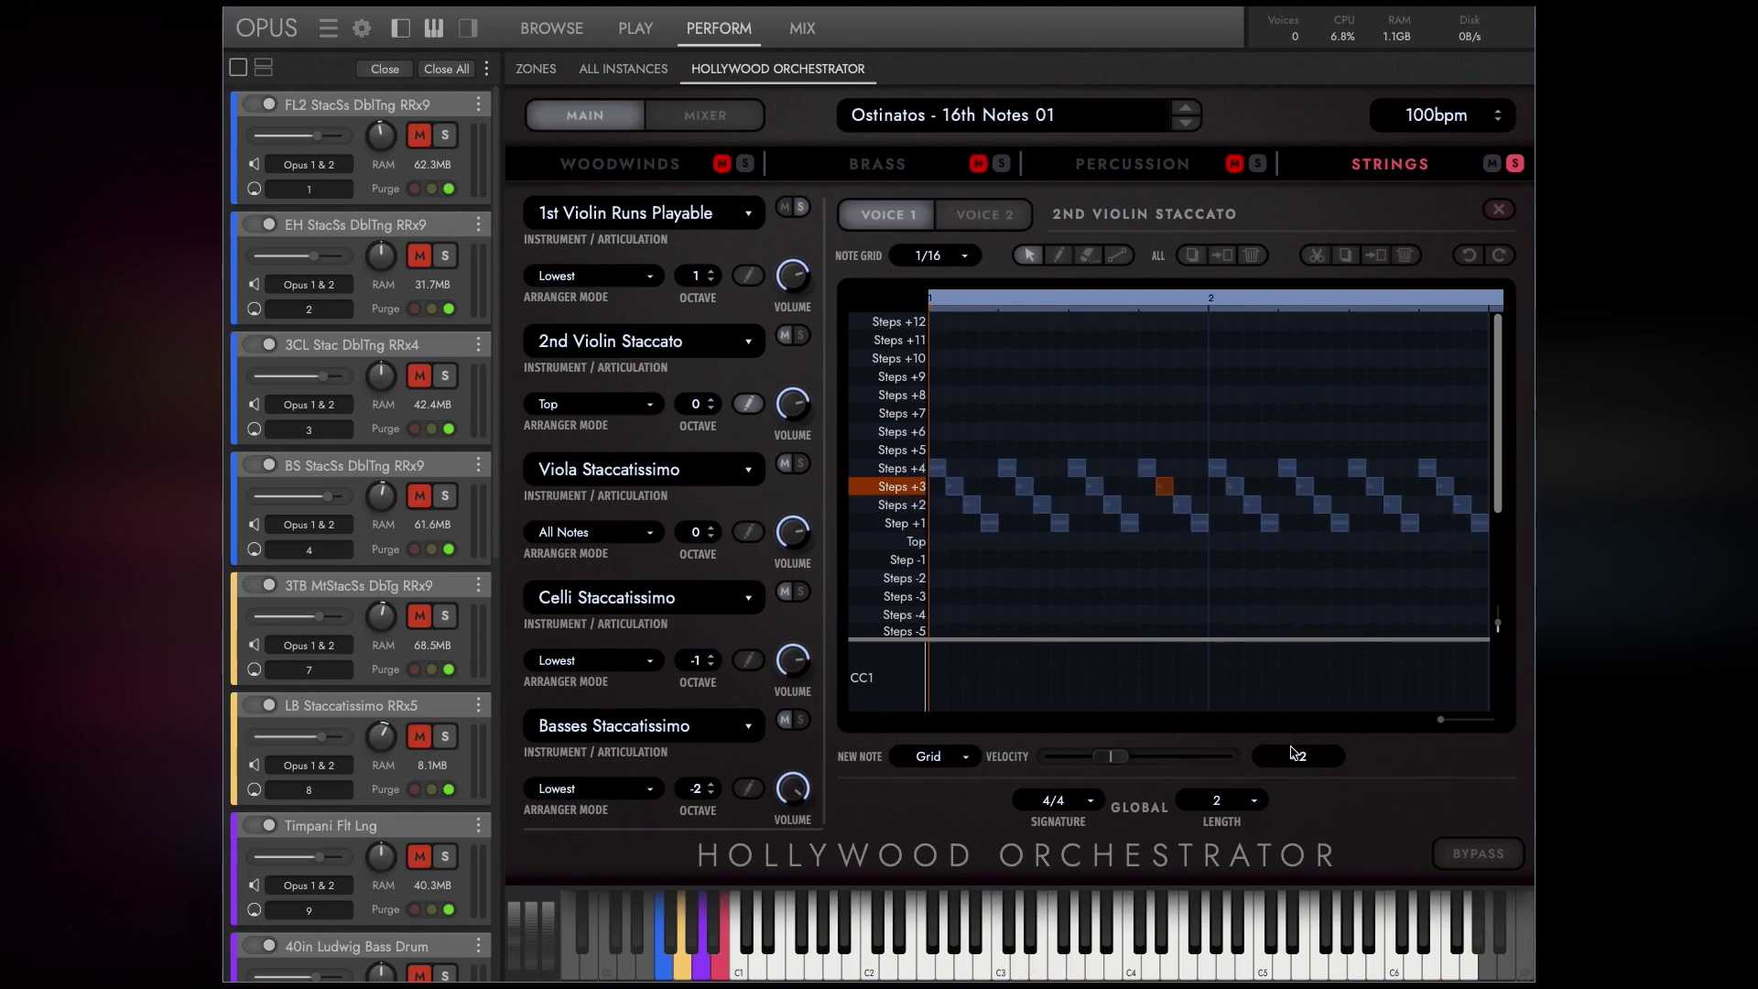
left_click_drag(936, 446, 1490, 548)
left_click_drag(1222, 758, 1508, 749)
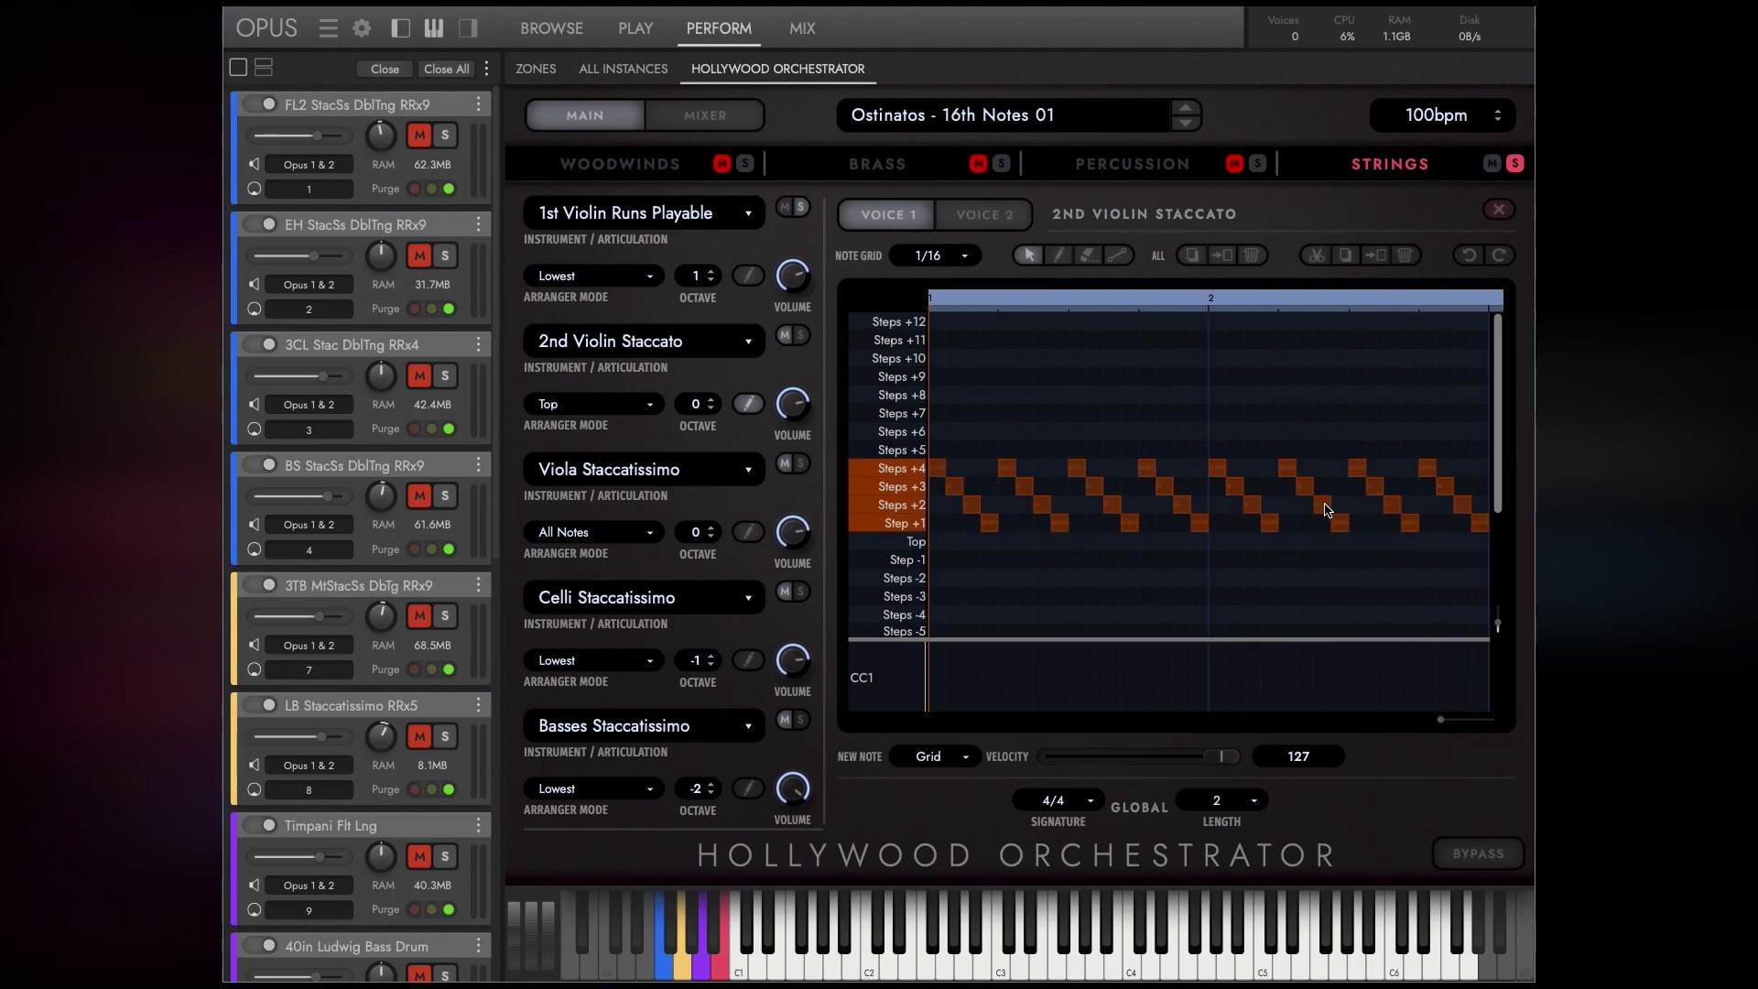
left_click_drag(1222, 756, 1469, 766)
Raise the velocity of only the Steps +3 and Steps +2 notes to 127.
left_click_drag(937, 492, 1474, 509)
left_click_drag(1114, 756, 1296, 742)
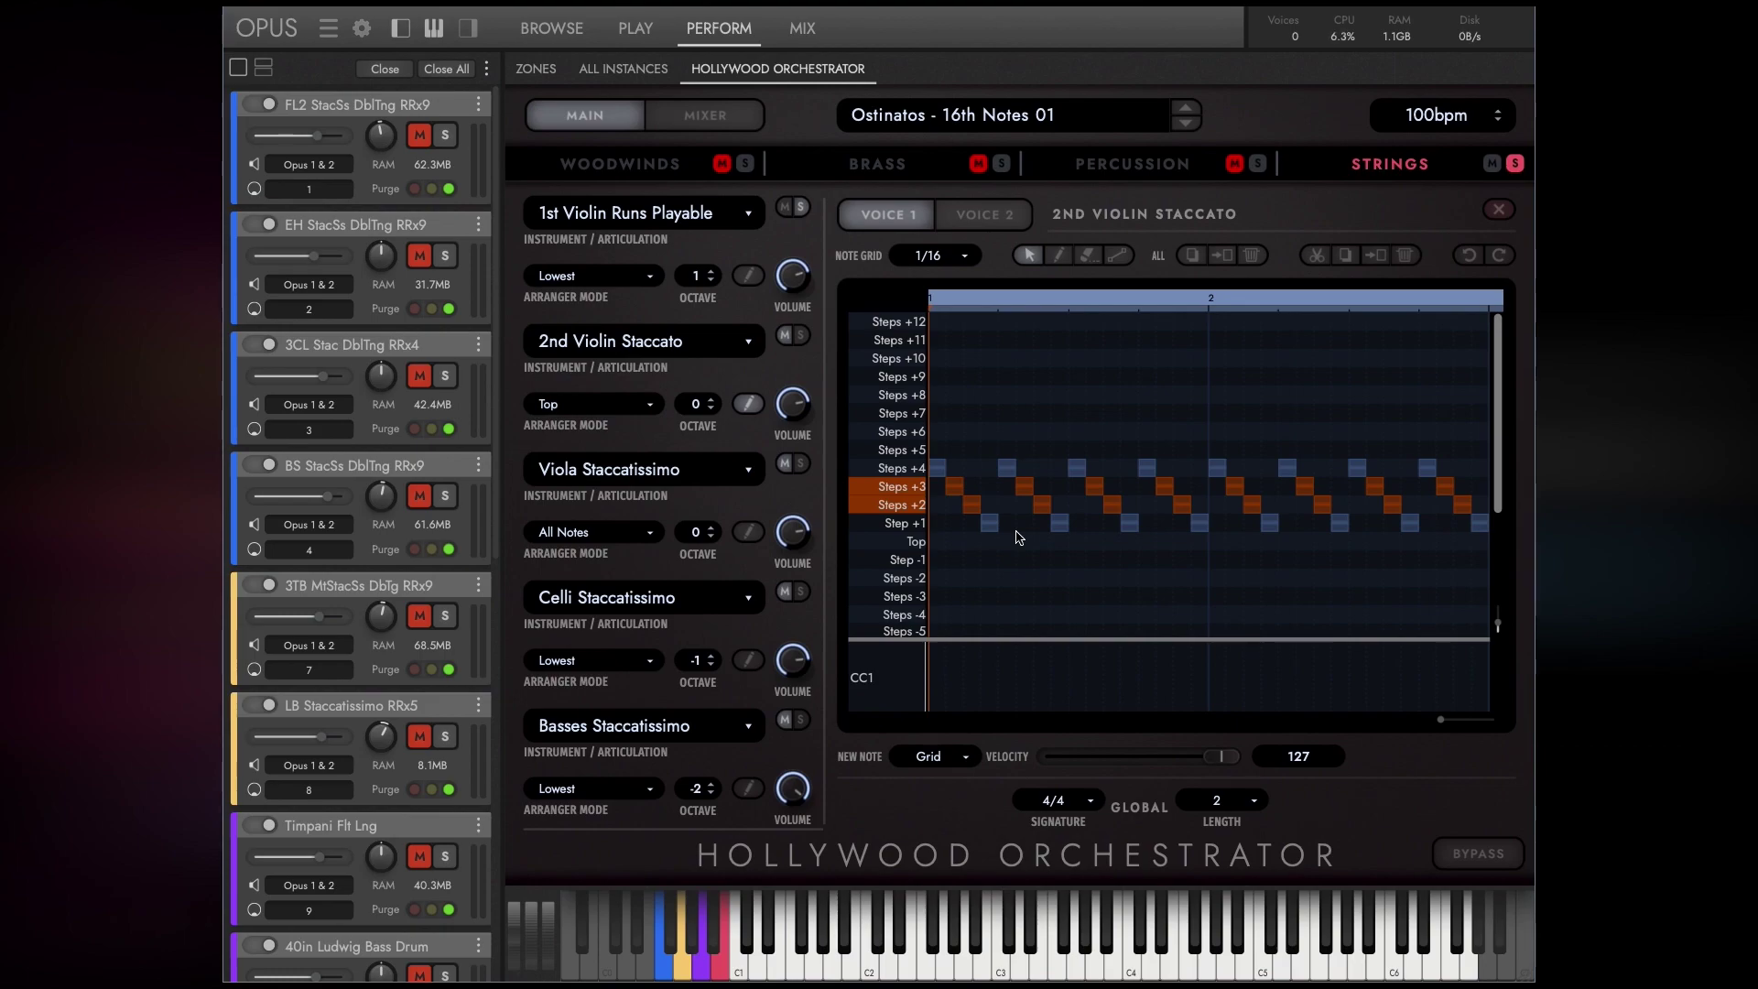
Delete all notes after the first descending four-note group in the 2nd Violin Staccato pattern.
left_click_drag(1003, 435, 1480, 571)
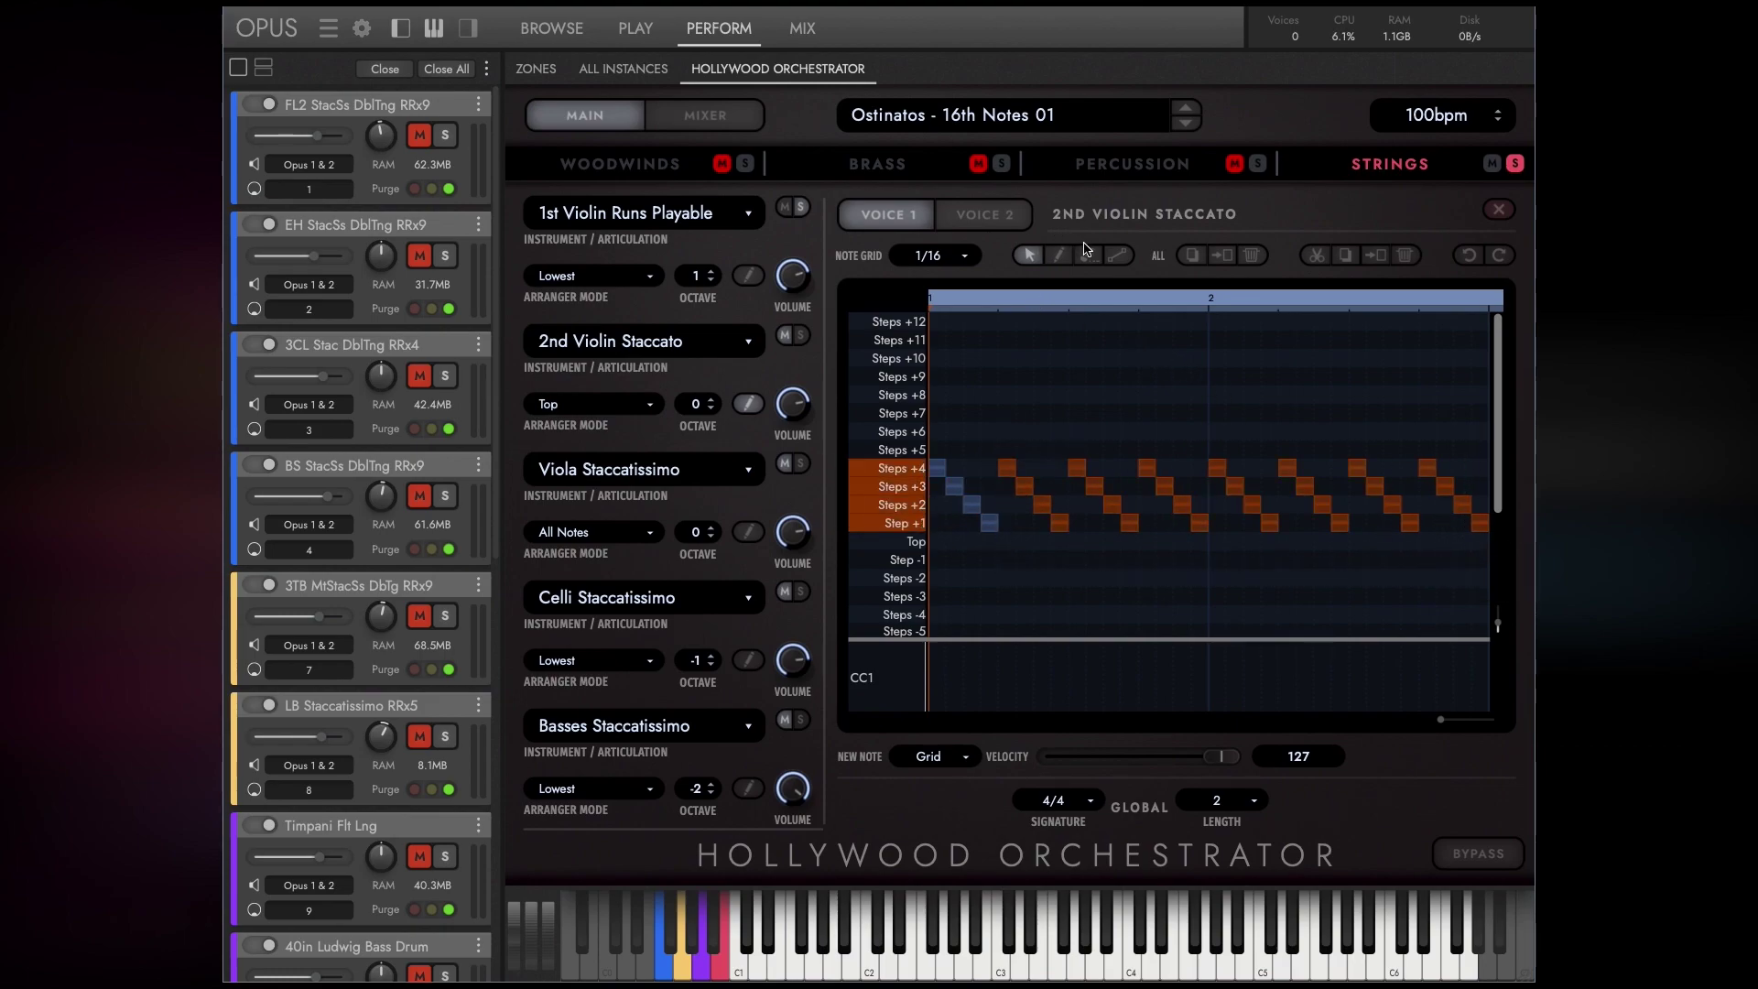
left_click(1407, 264)
Fill bar 1 with copies of the four-note group, raising the copies on beats 3 and 4 by one step.
left_click_drag(1015, 555, 921, 458)
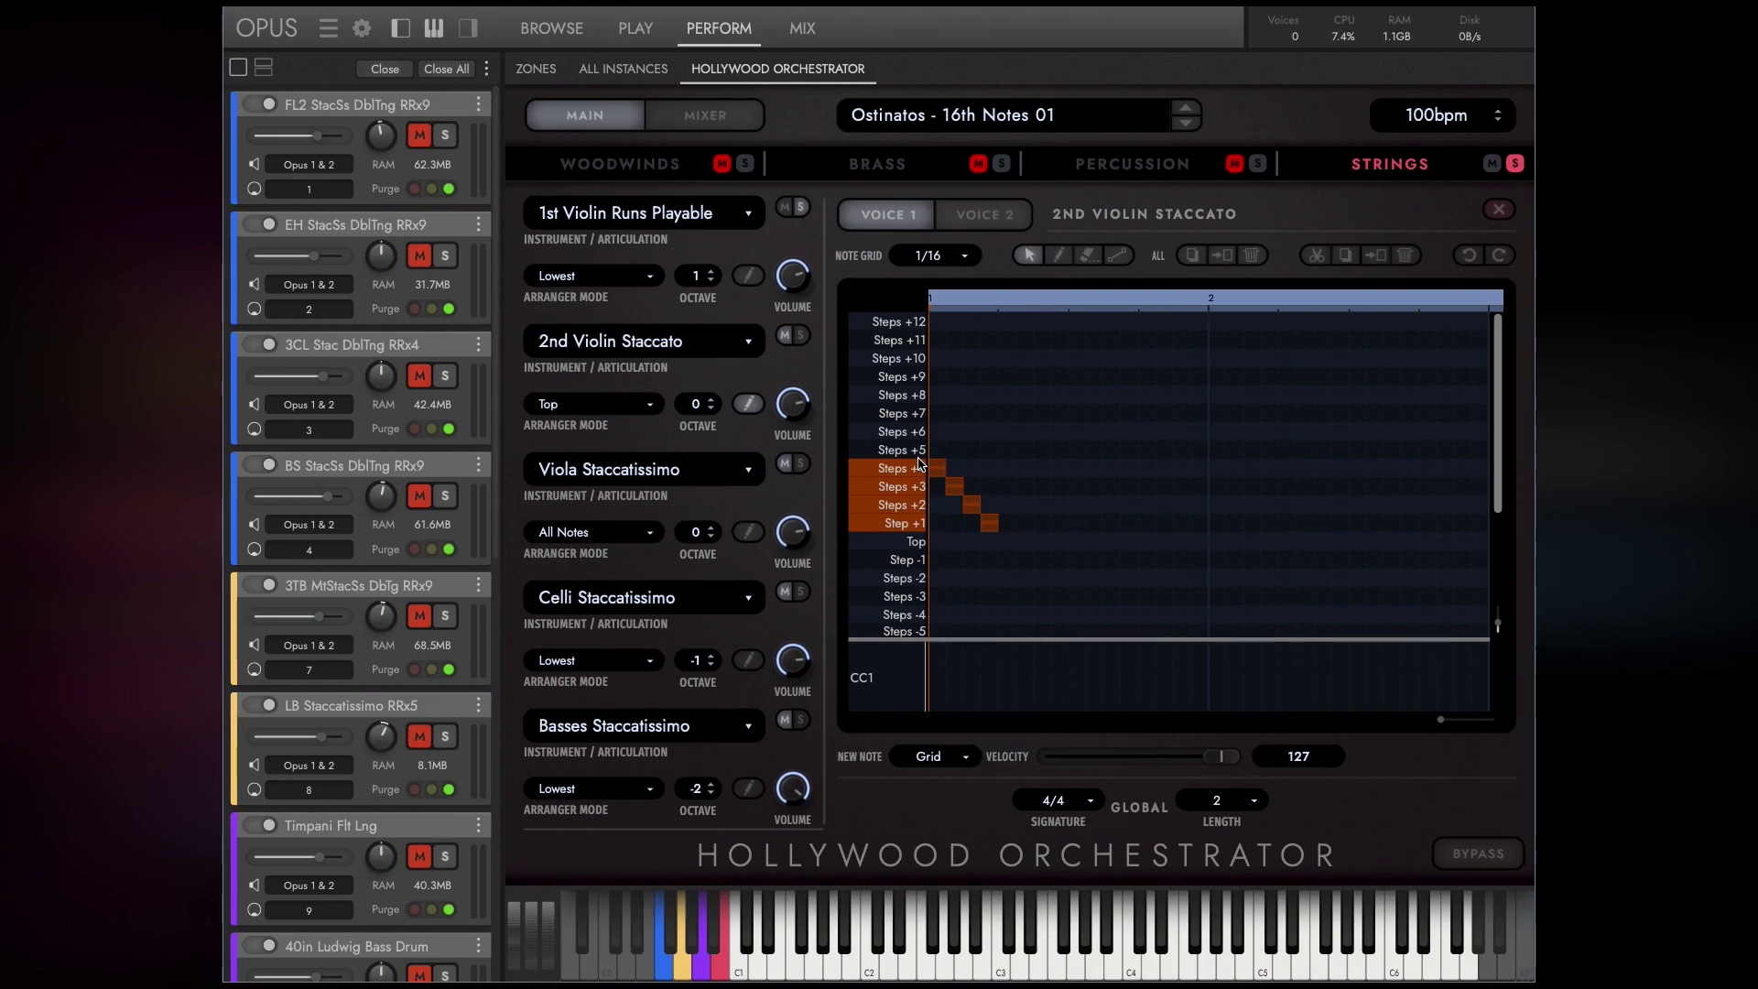
left_click_drag(936, 468, 1008, 466)
left_click_drag(1134, 552, 1073, 453)
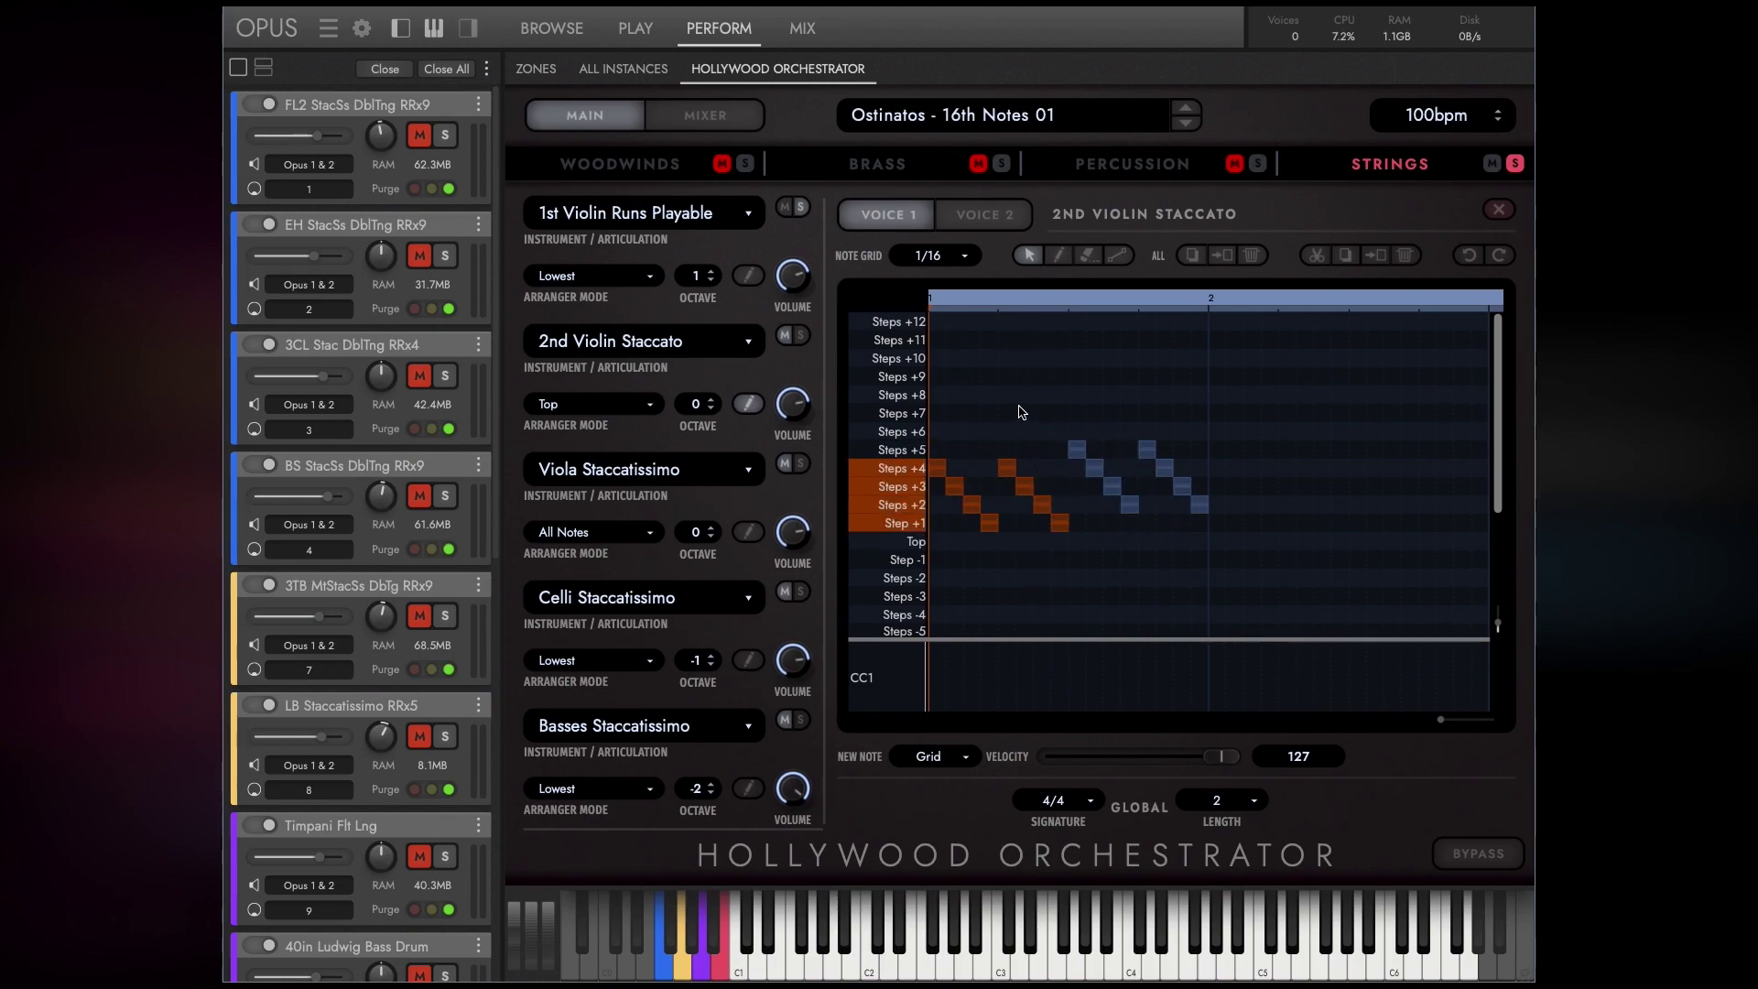
Copy the whole bar 1 pattern into bar 2, and undo the edits back to the original repeating pattern.
left_click_drag(1245, 535, 916, 426)
left_click_drag(955, 494, 1226, 494)
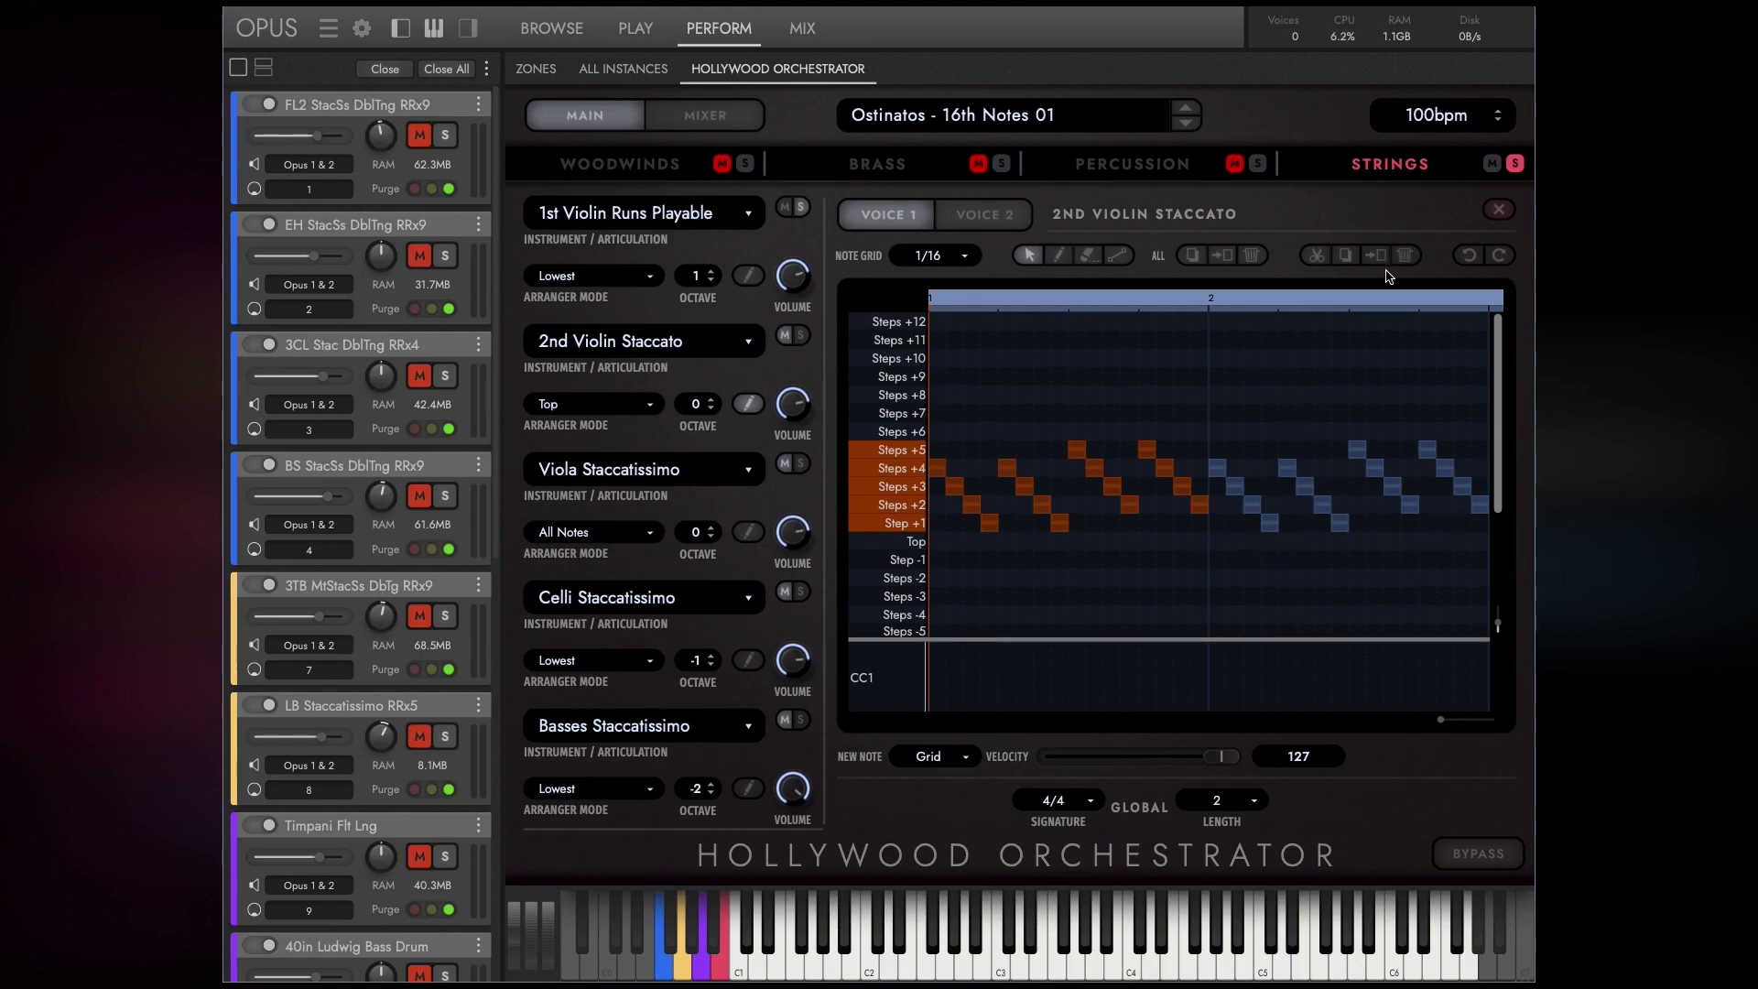
left_click(1469, 256)
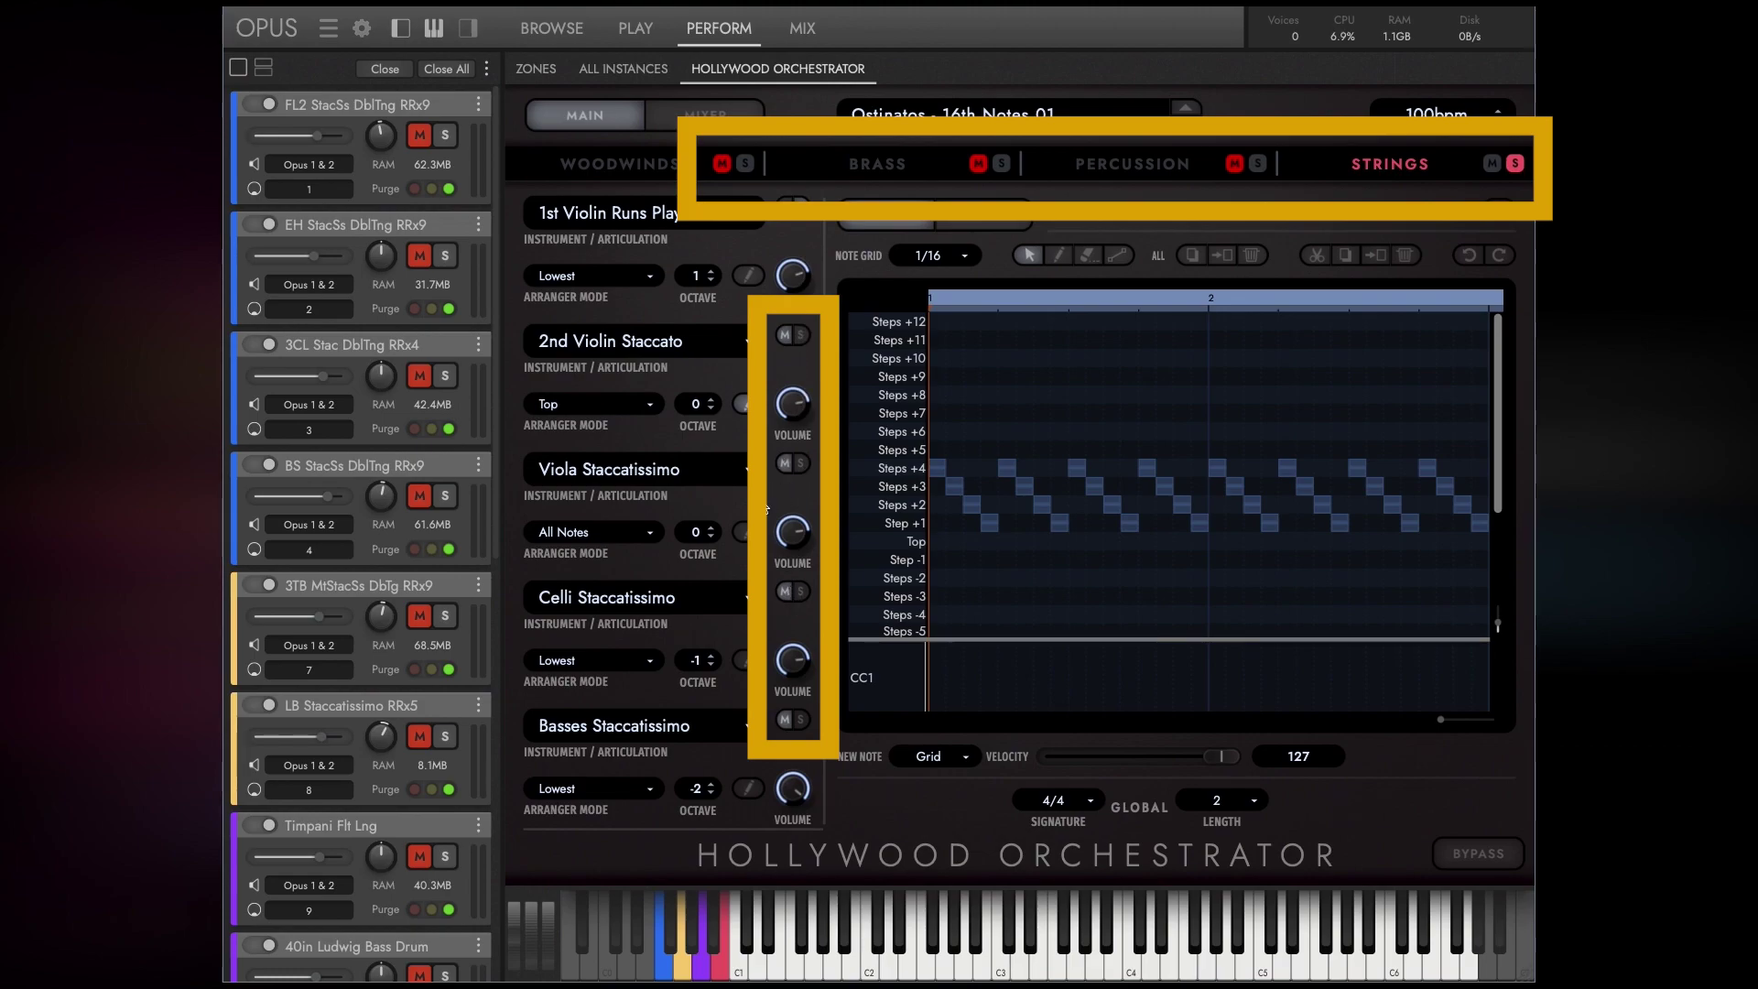
Check the Woodwinds and Strings instrument lists and try the solo control of the EH StacSs DblTng RRx9 instance.
left_click(641, 169)
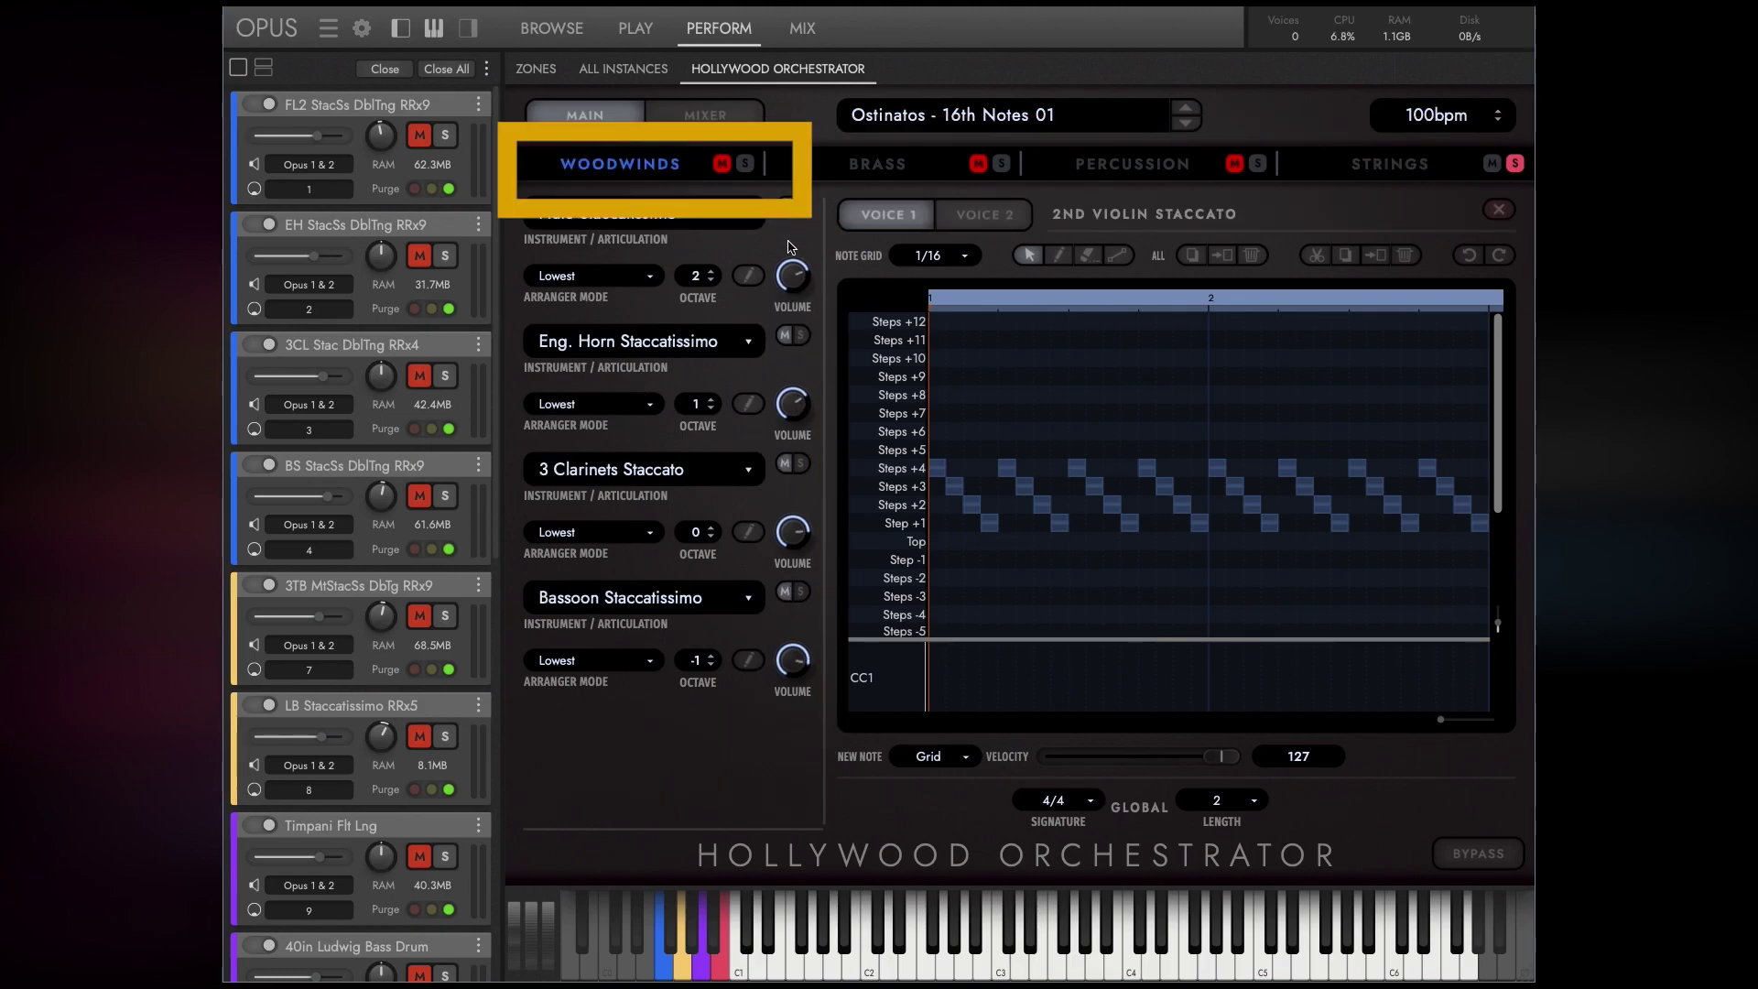
left_click(1407, 170)
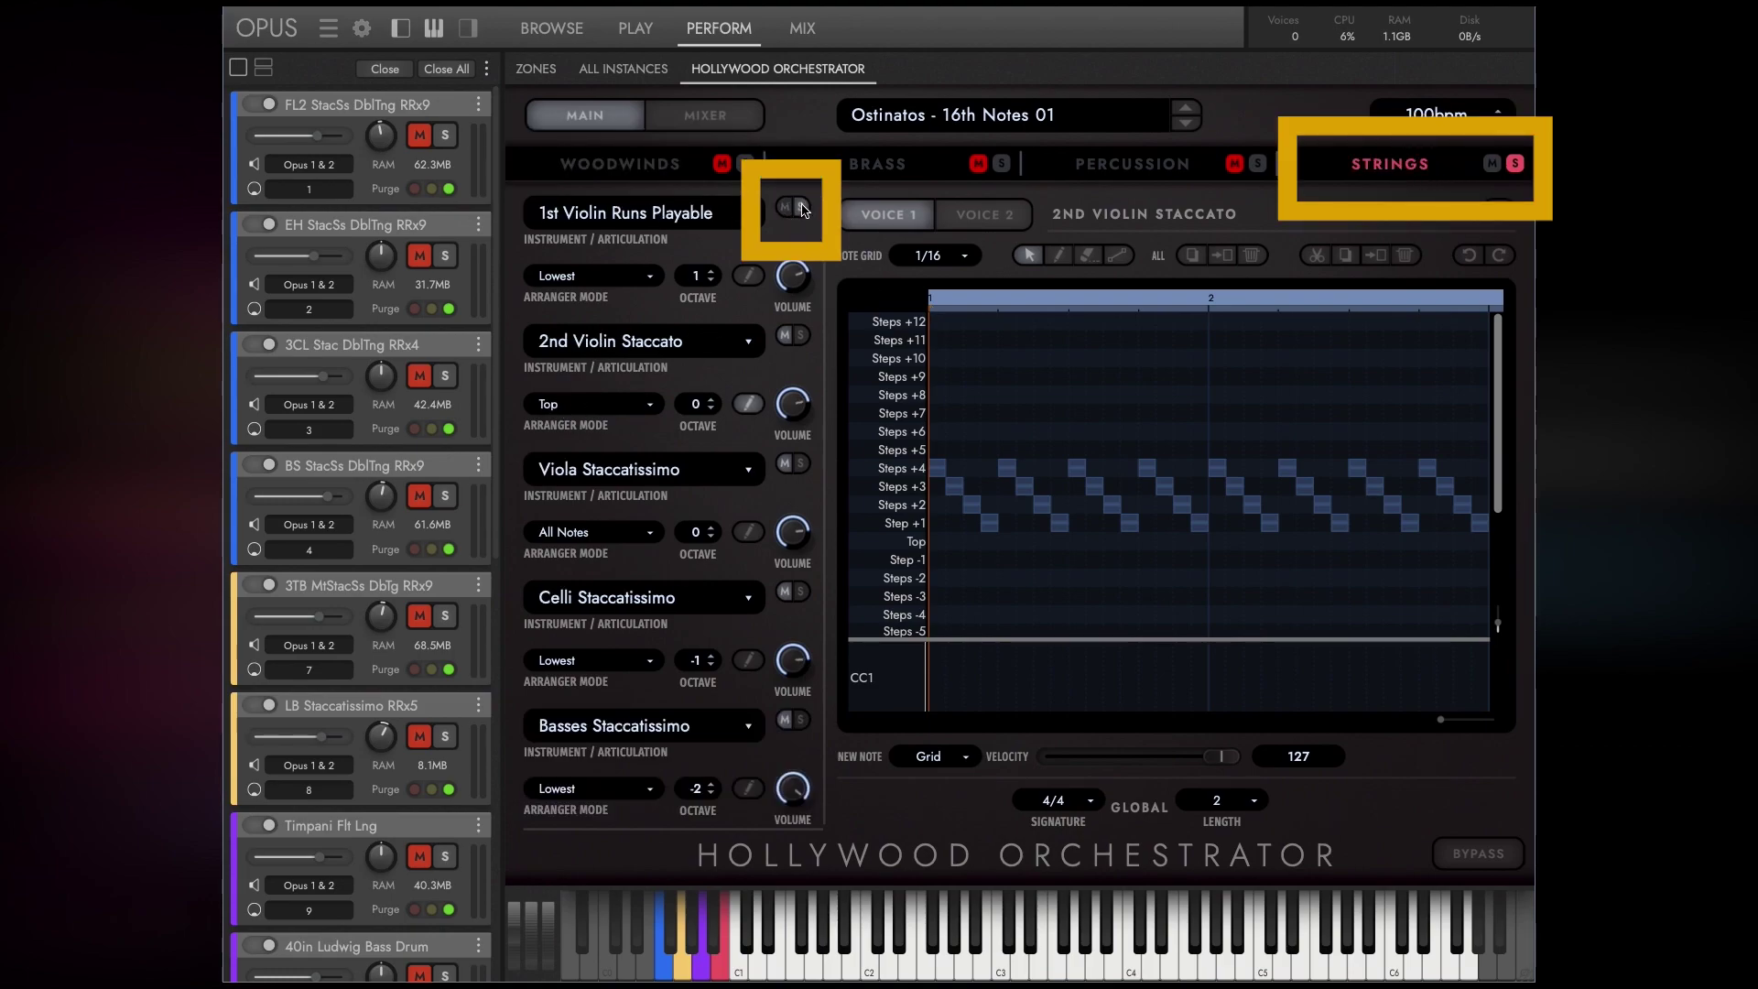
left_click(445, 256)
left_click(445, 257)
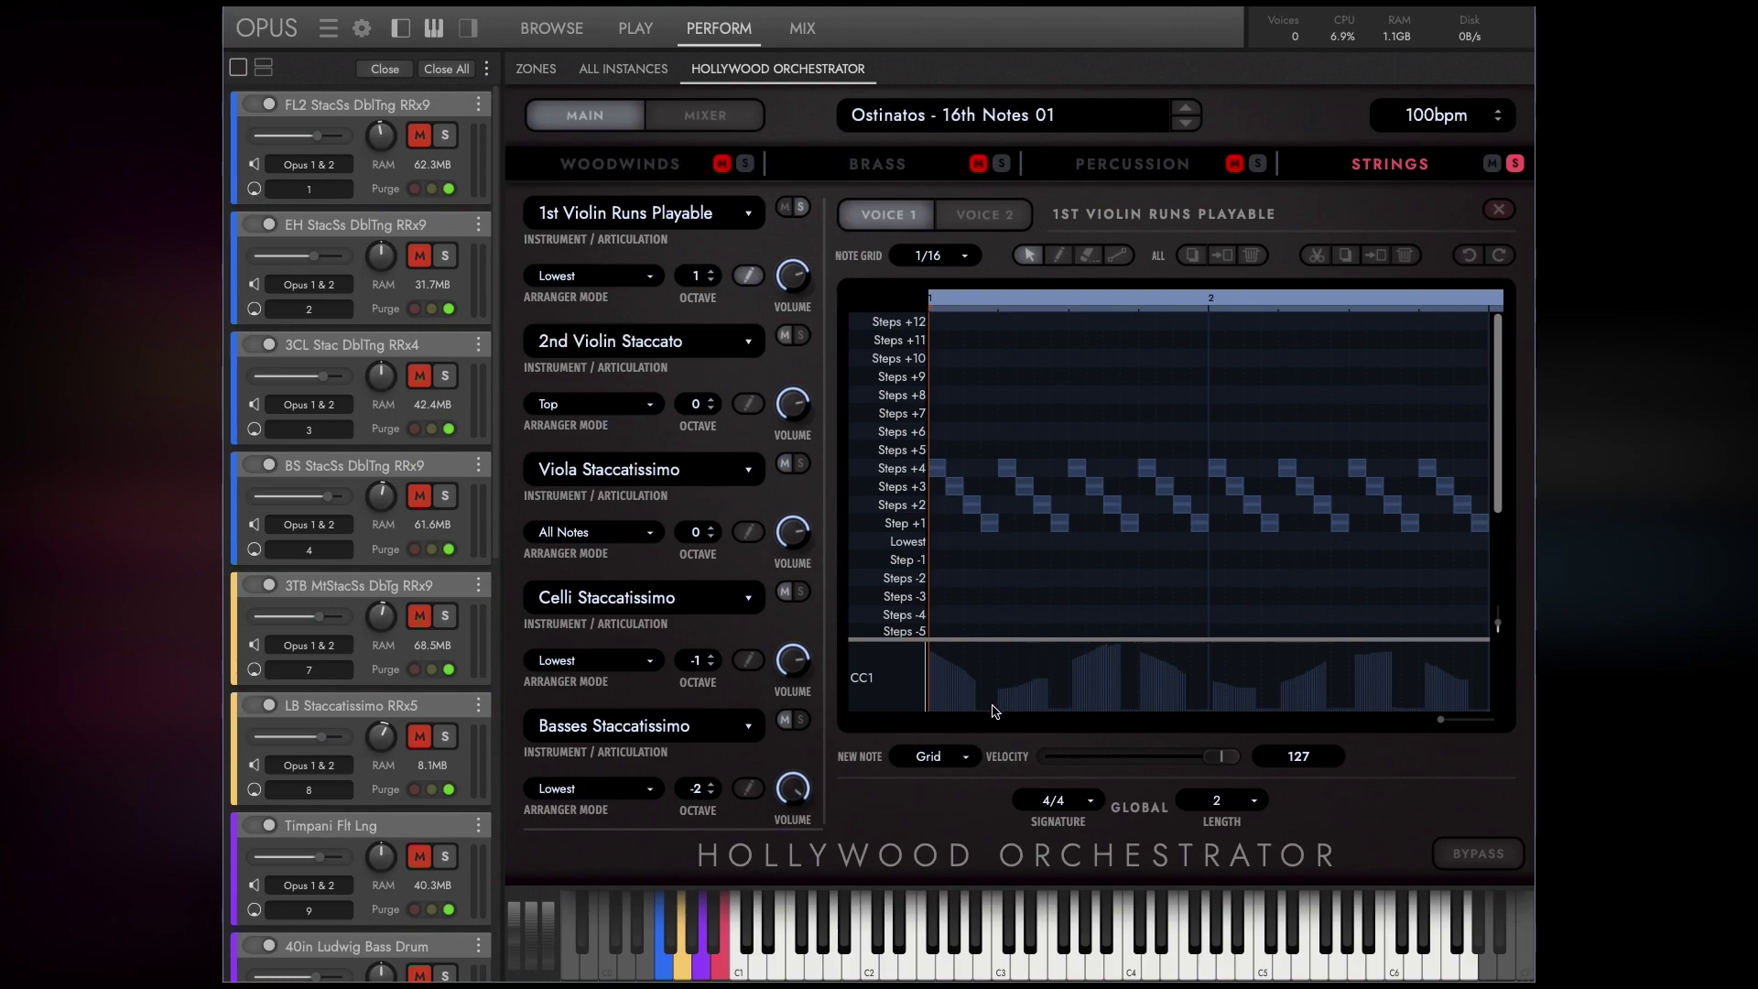
Open the 2nd Violin Staccato pattern and set the velocity of its Steps +3 and Steps +2 notes to 32.
left_click(748, 405)
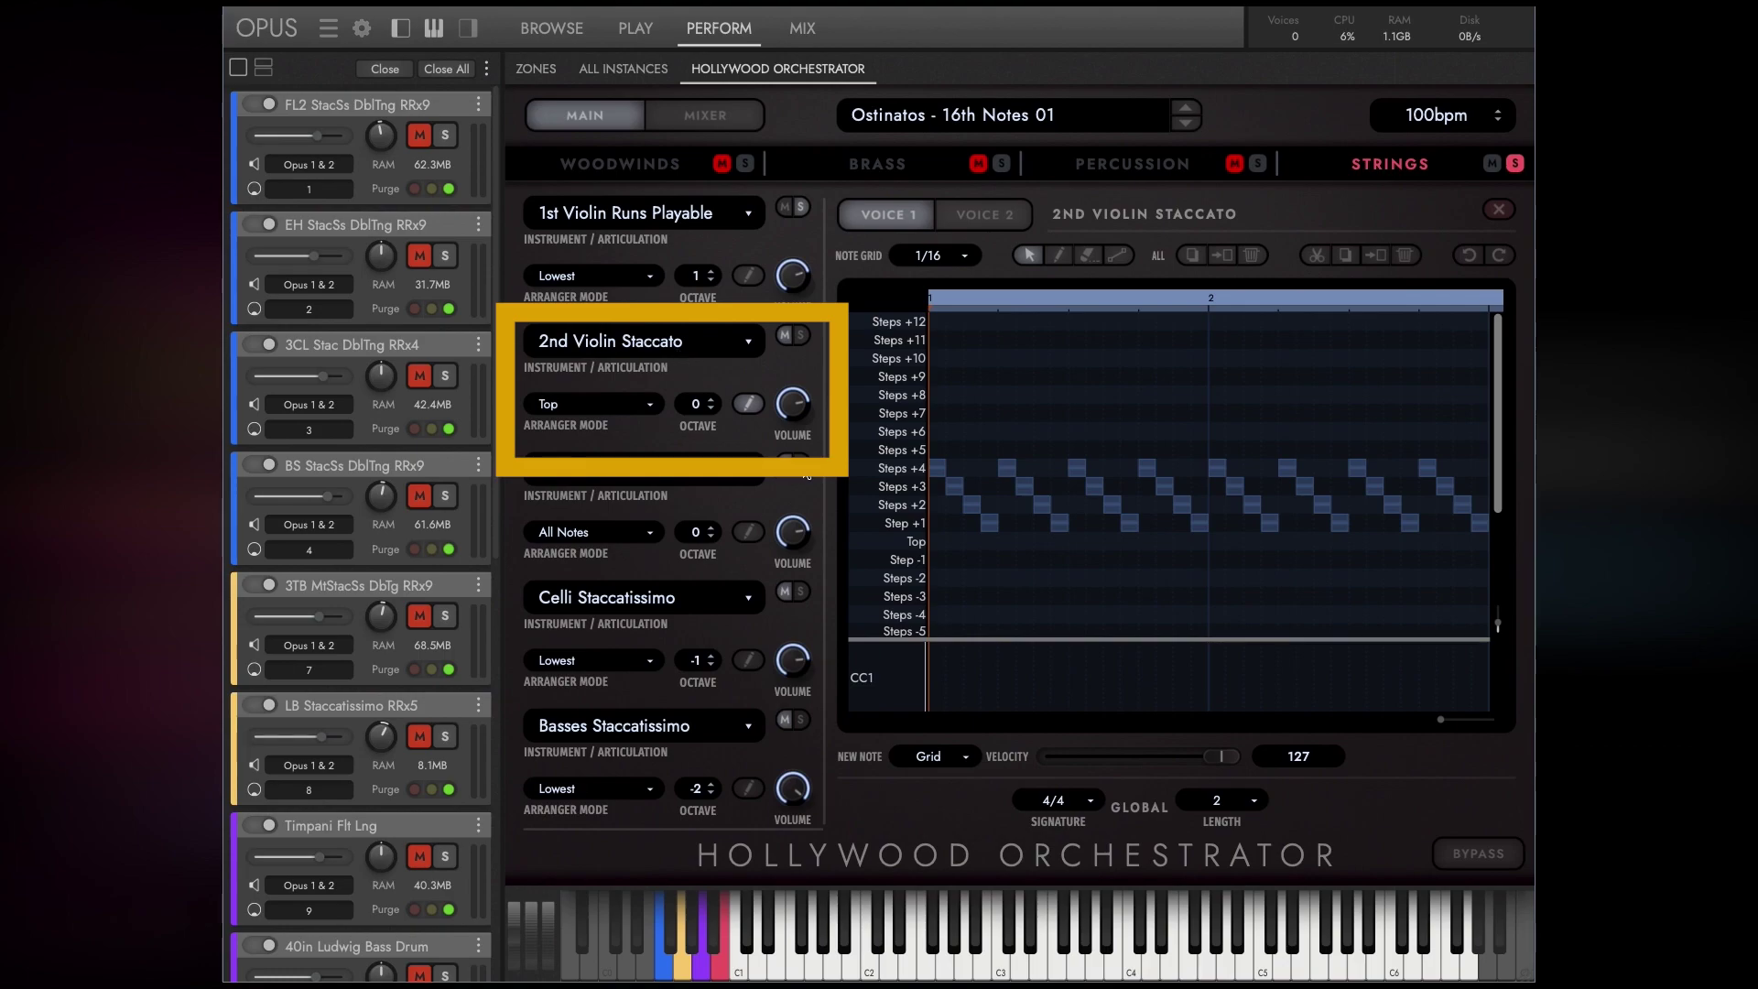
left_click_drag(940, 495, 1461, 499)
left_click_drag(1221, 756, 1096, 764)
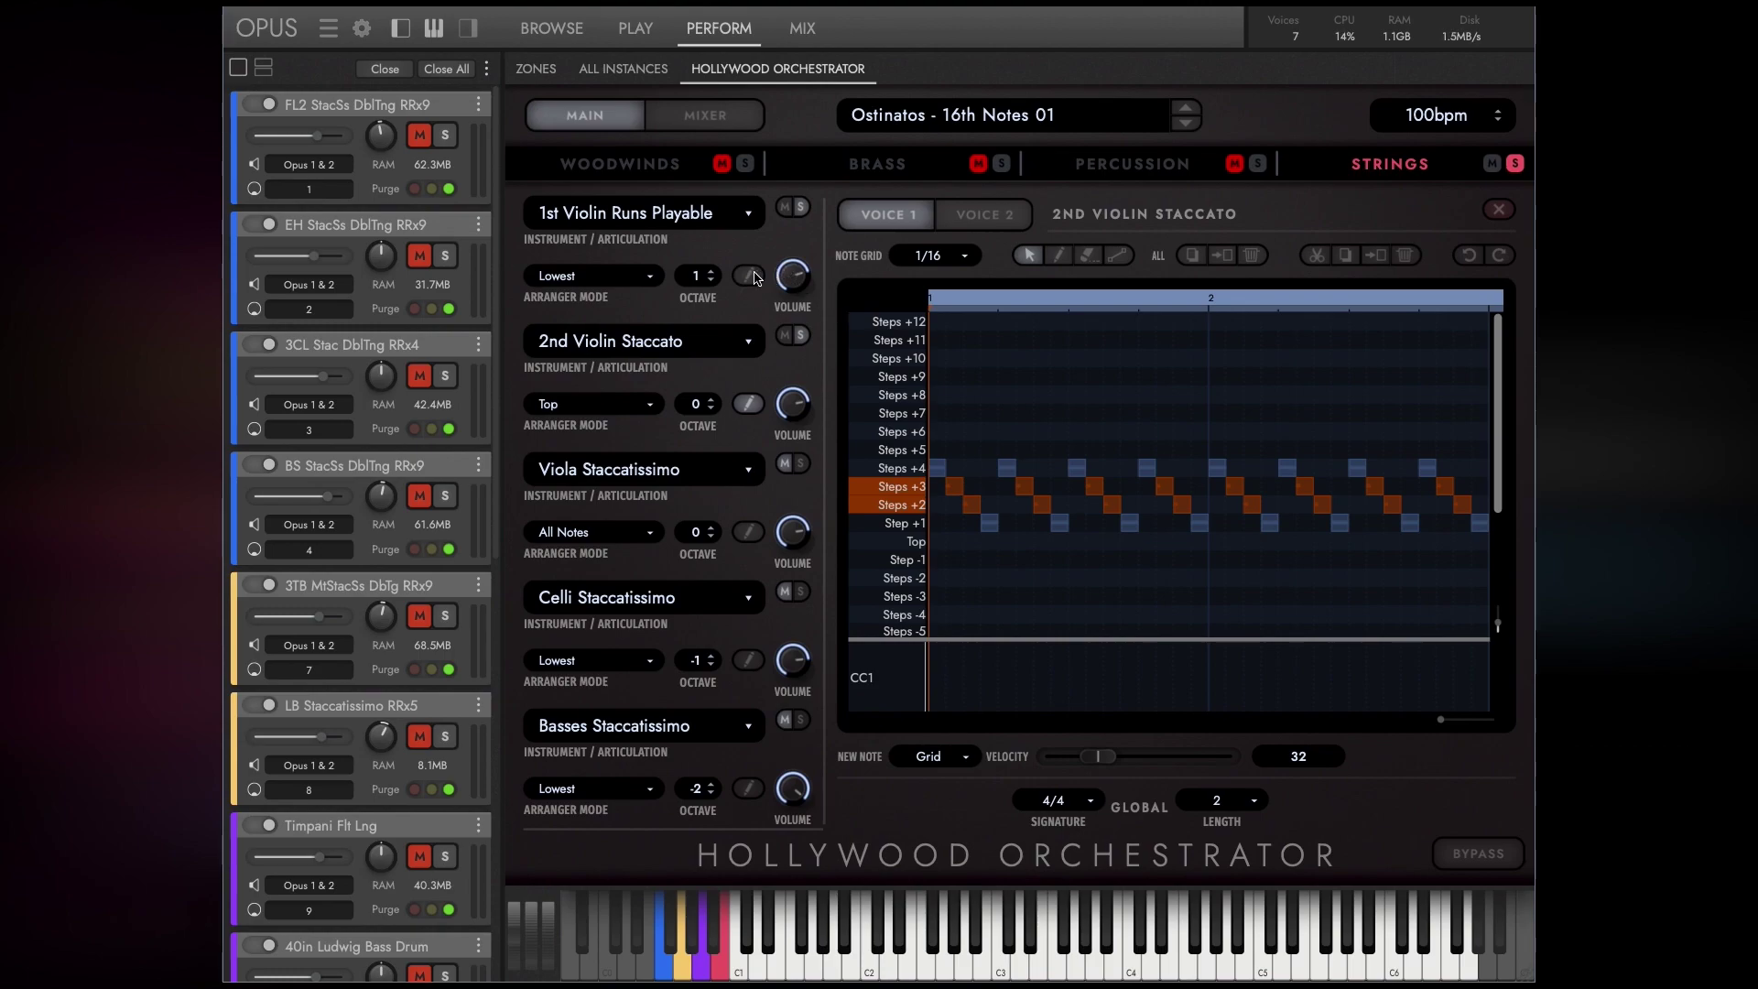
Raise the velocity of the Steps +3 and Steps +2 notes in the 2nd Violin Staccato pattern to 124.
left_click(752, 276)
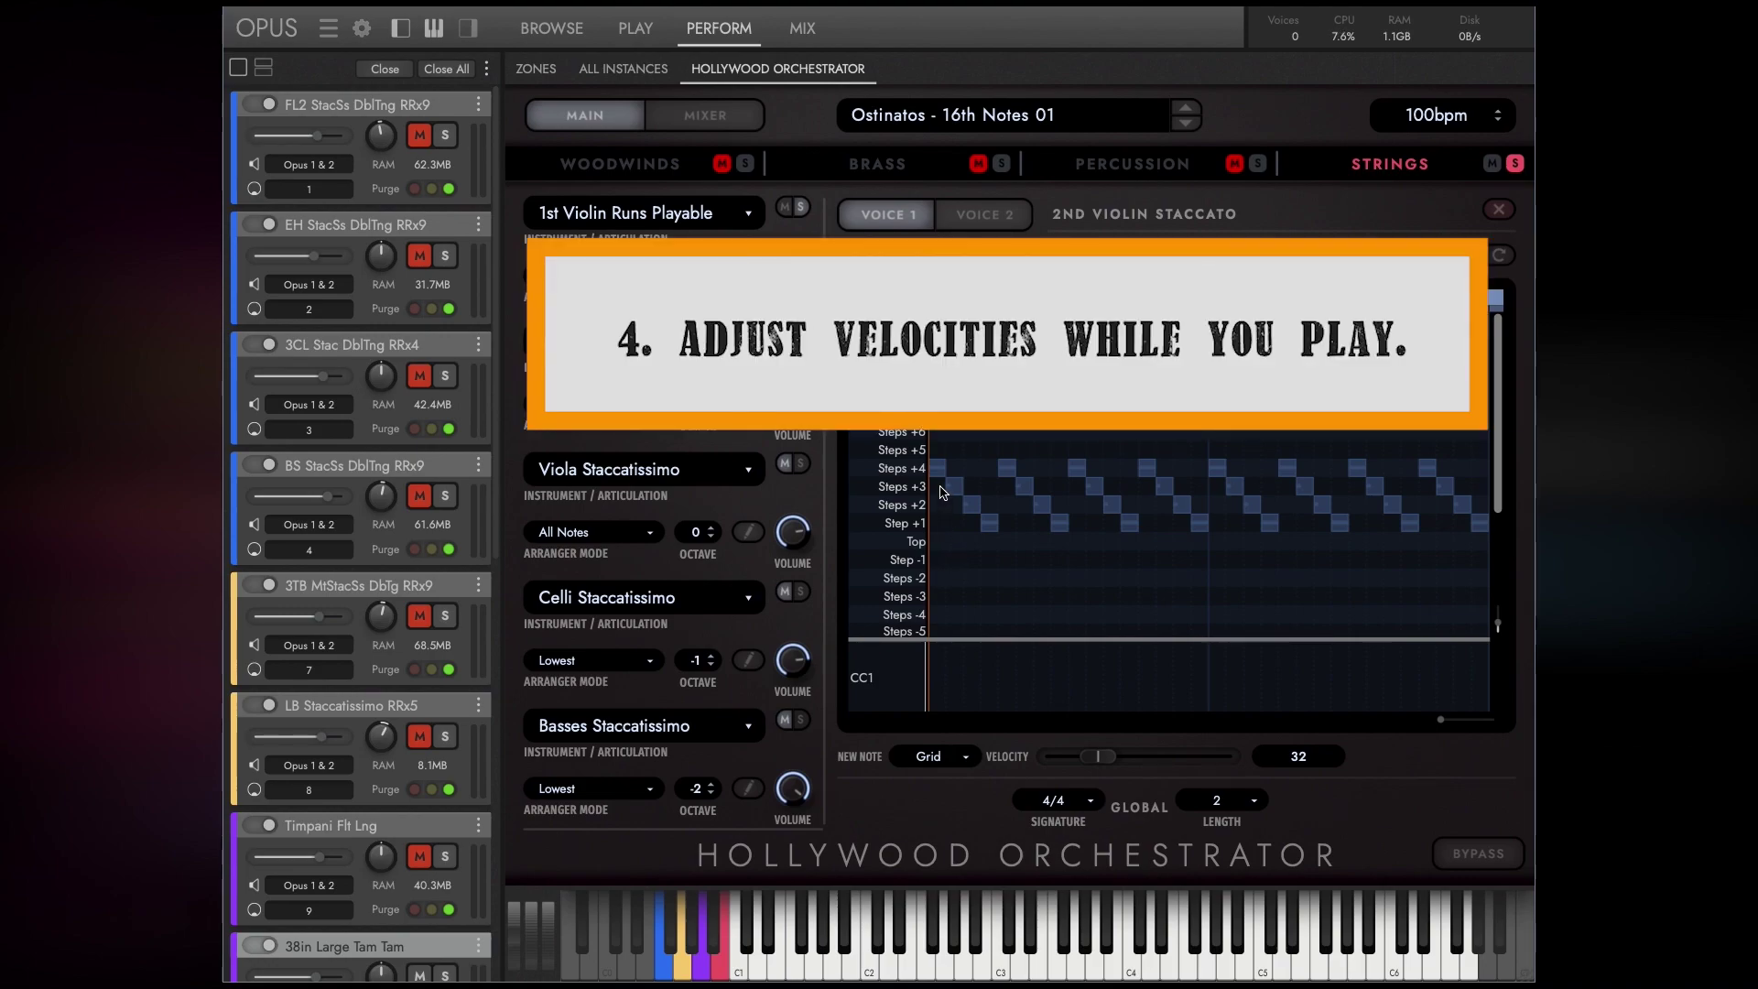
left_click_drag(940, 493, 1467, 510)
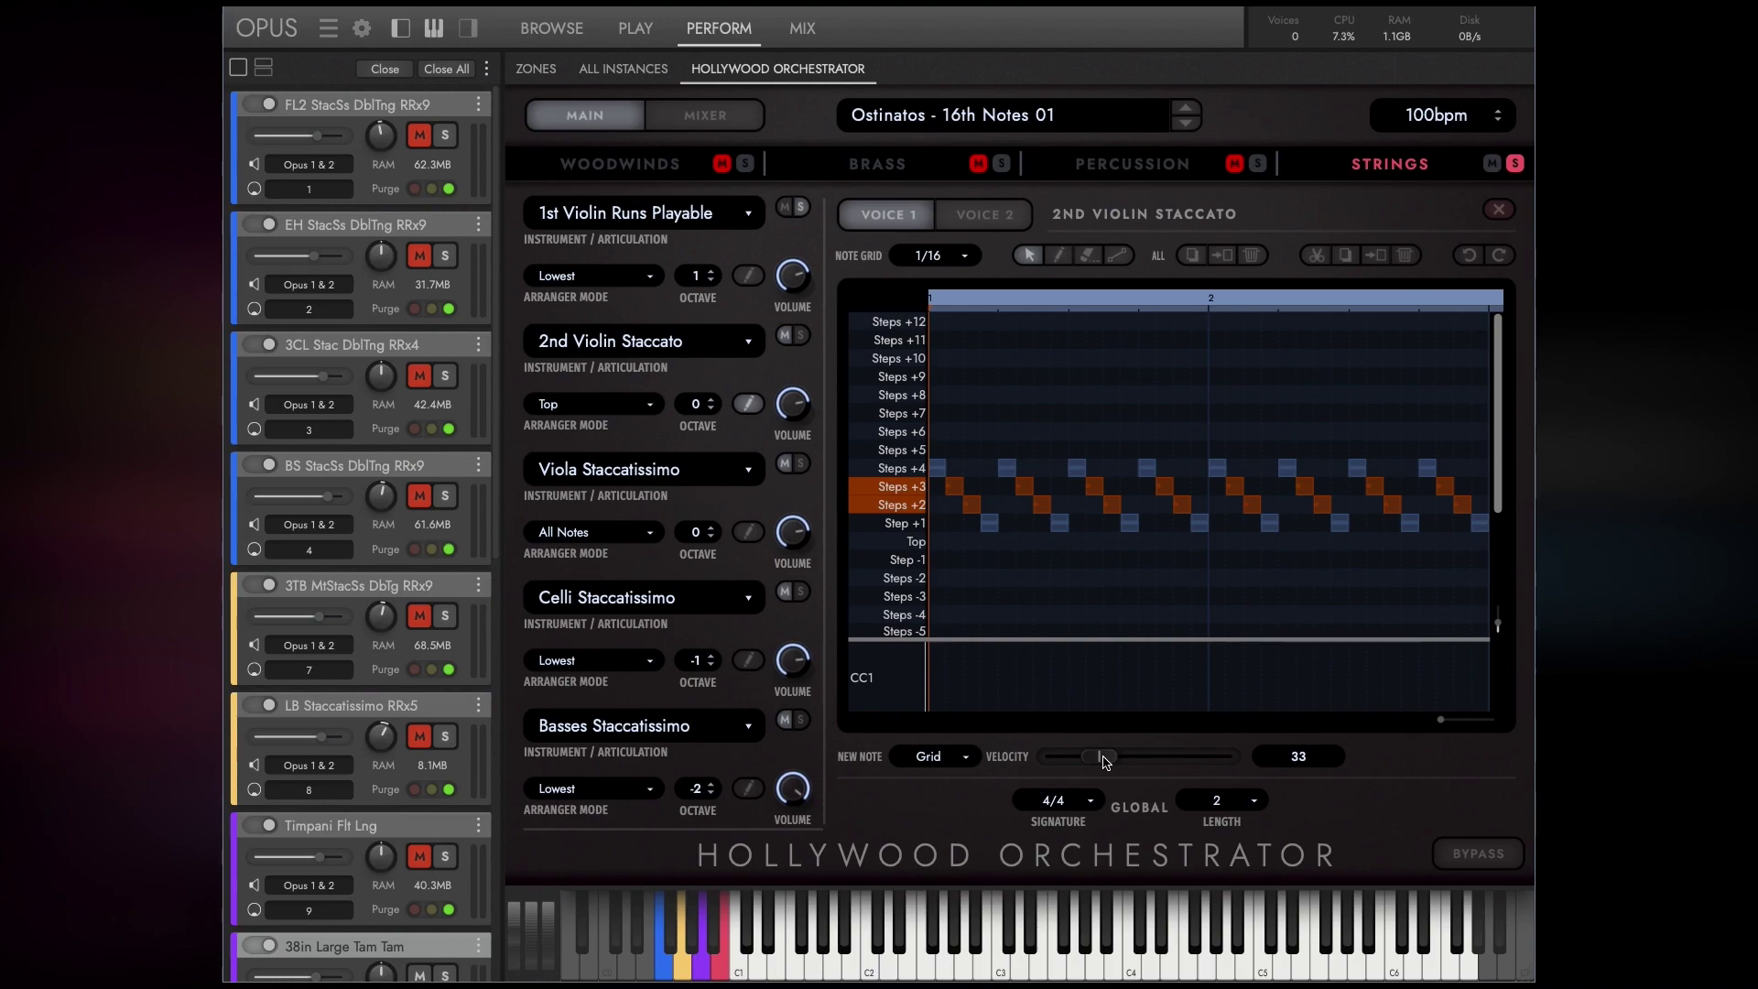
left_click_drag(1105, 762, 1217, 758)
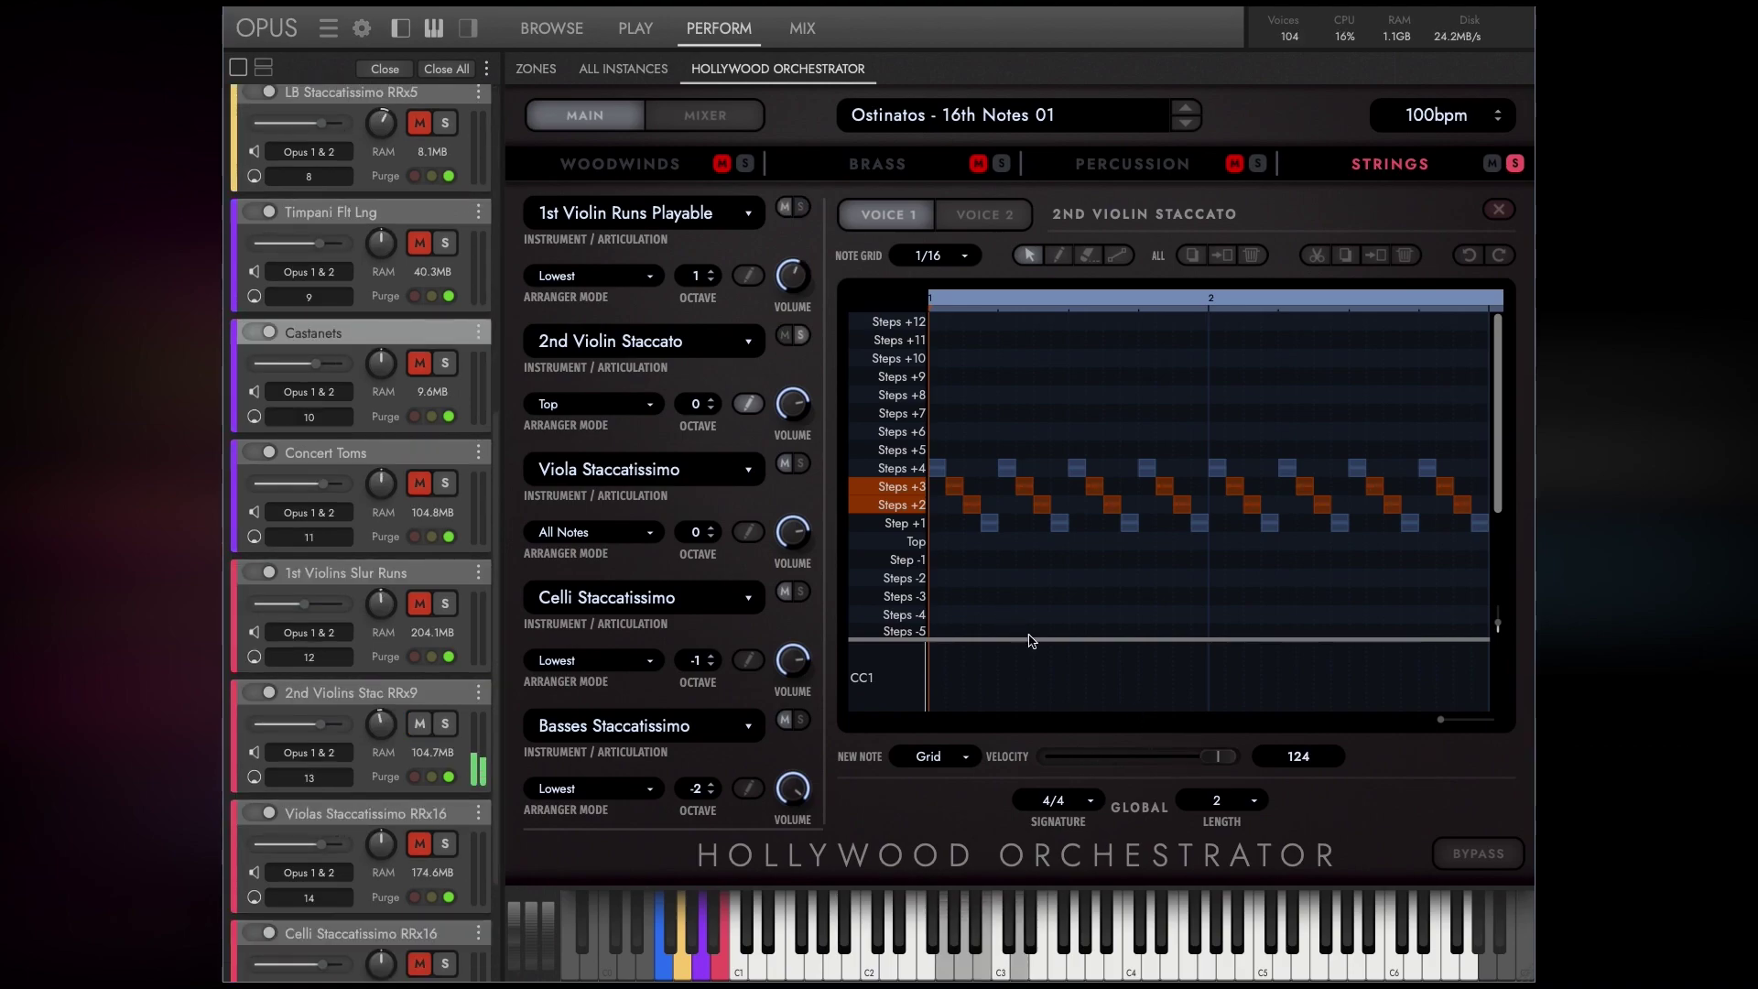
Slightly lower the 2nd Violin Staccato volume and set the velocity of its Steps +4 notes to 127.
left_click_drag(795, 414, 795, 426)
left_click_drag(1217, 758, 1268, 760)
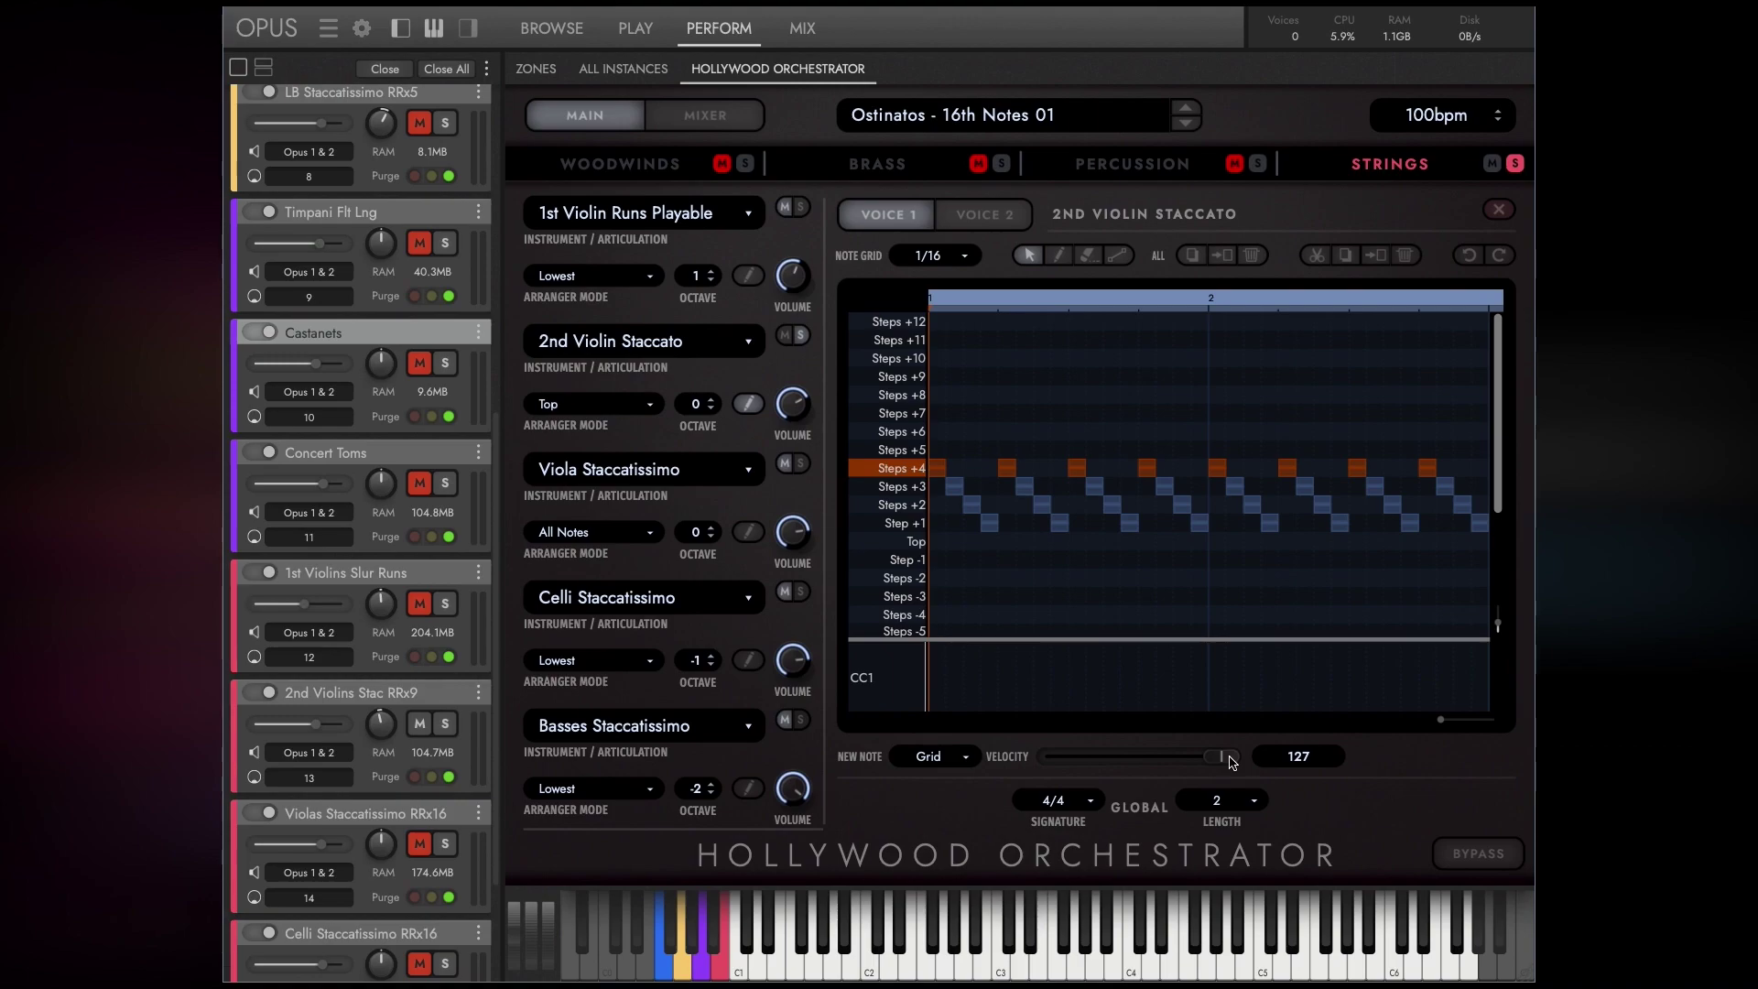
mouse_move(1231, 762)
left_mouse_down()
mouse_move(1135, 764)
mouse_move(1232, 763)
left_mouse_up()
Select all Steps +3 notes in the 2nd Violin Staccato pattern and set their velocity to 70.
left_click(1238, 487)
left_click_drag(1237, 487, 1465, 486)
left_click_drag(1238, 761, 1151, 758)
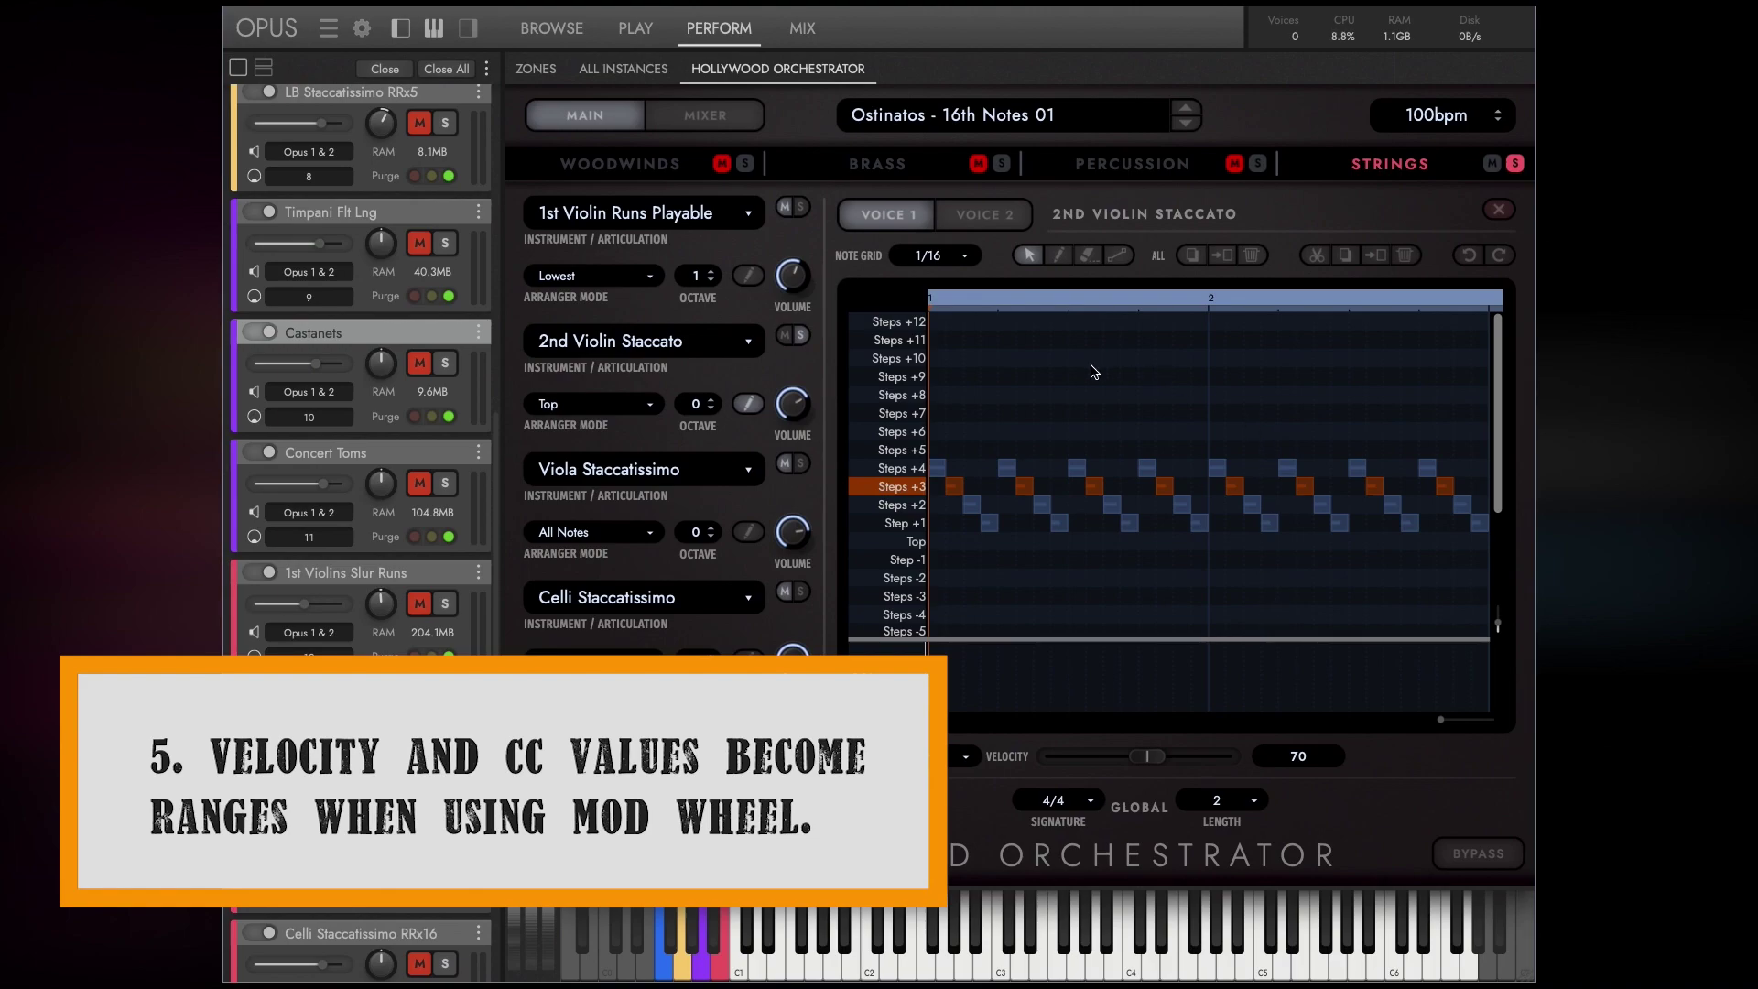
Close the 2nd Violin Staccato pattern editor and open that part's instrument settings.
left_click(747, 404)
left_click(747, 405)
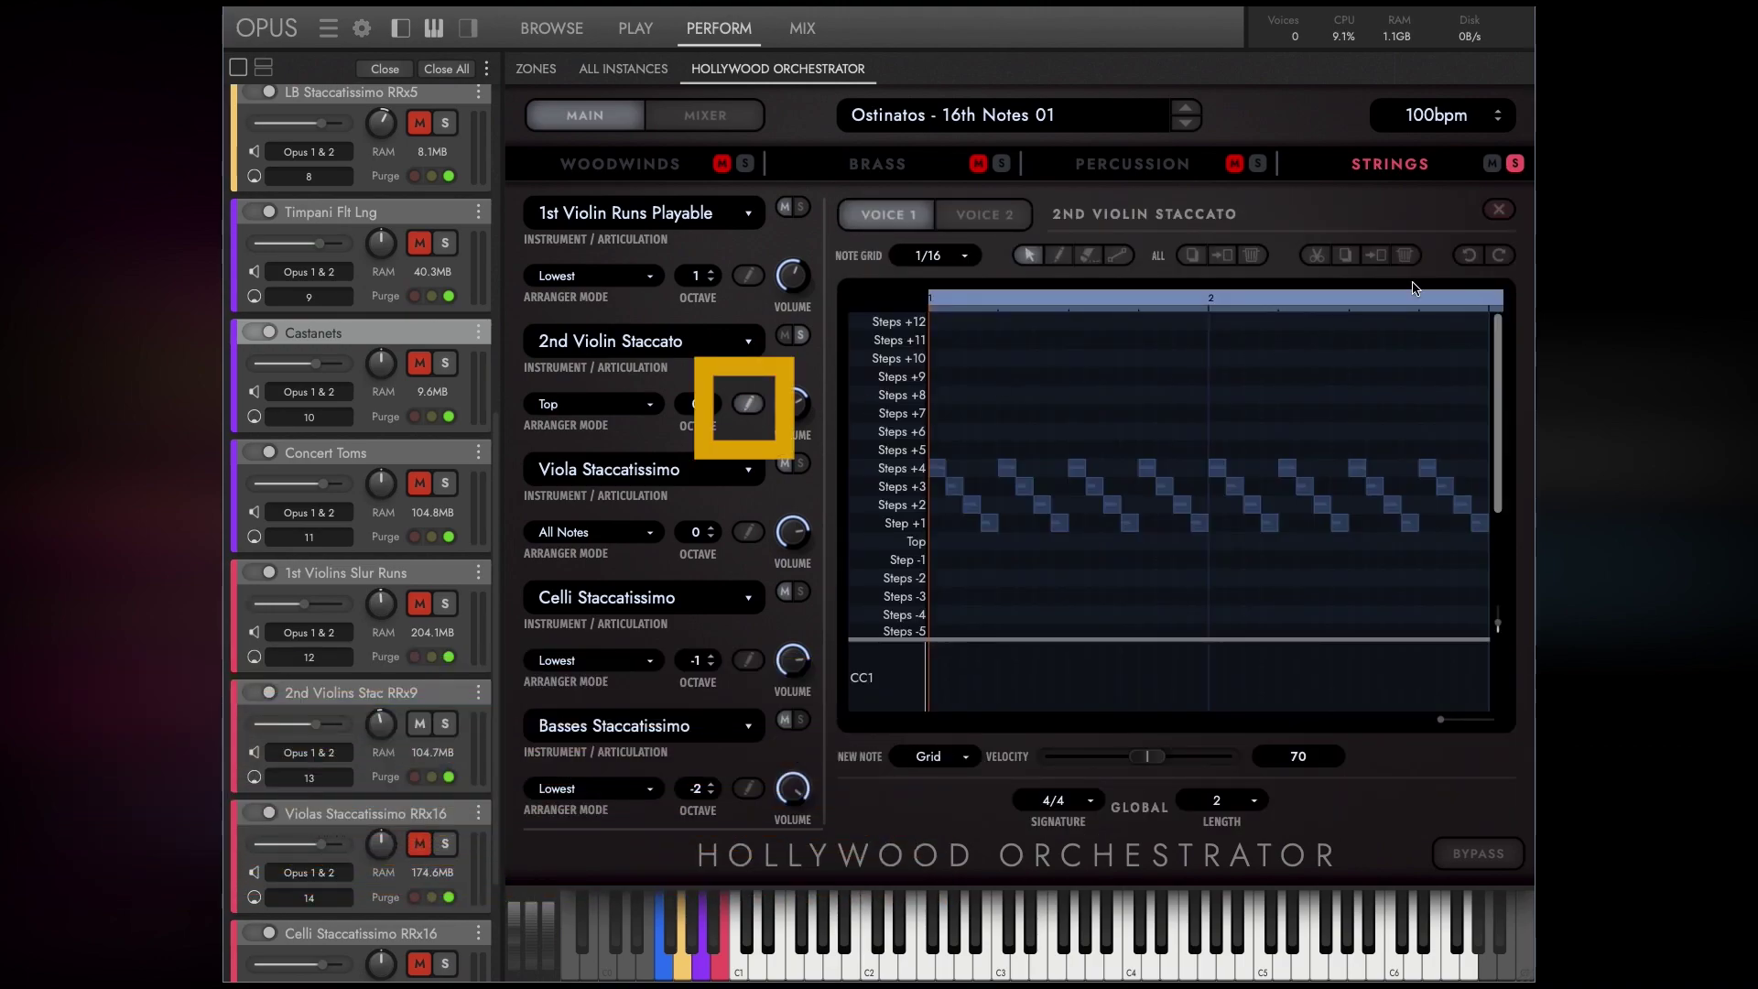
left_click(1499, 210)
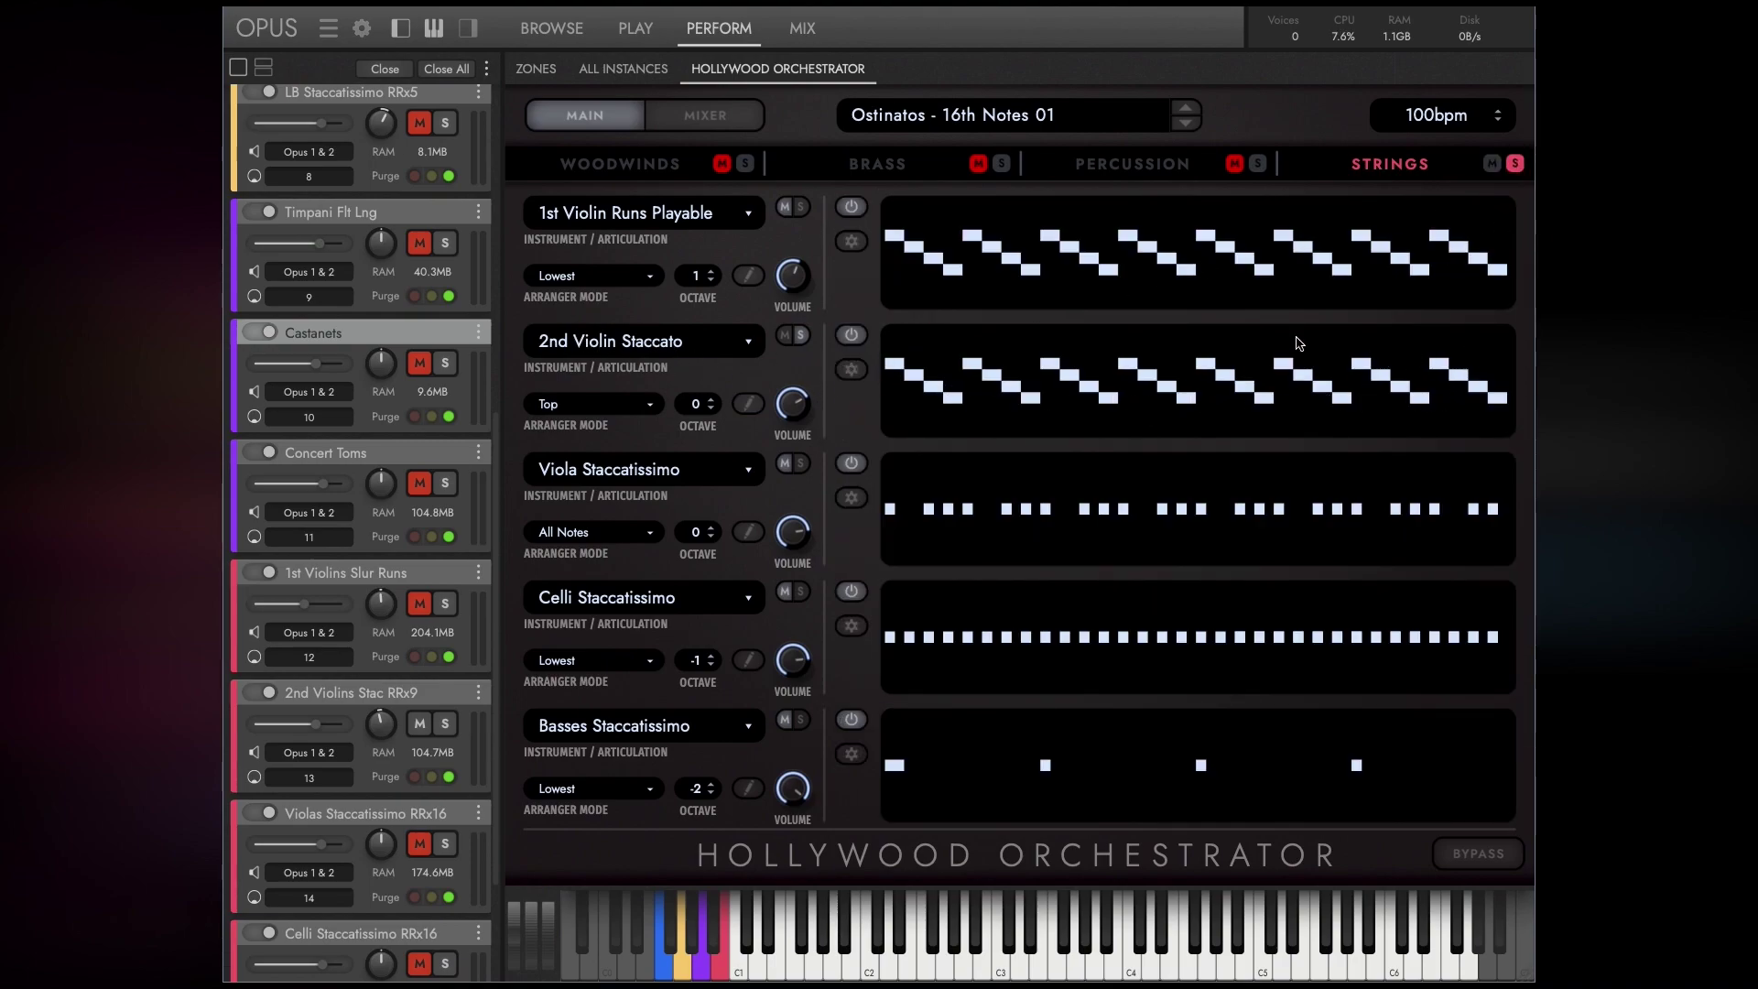
left_click(859, 374)
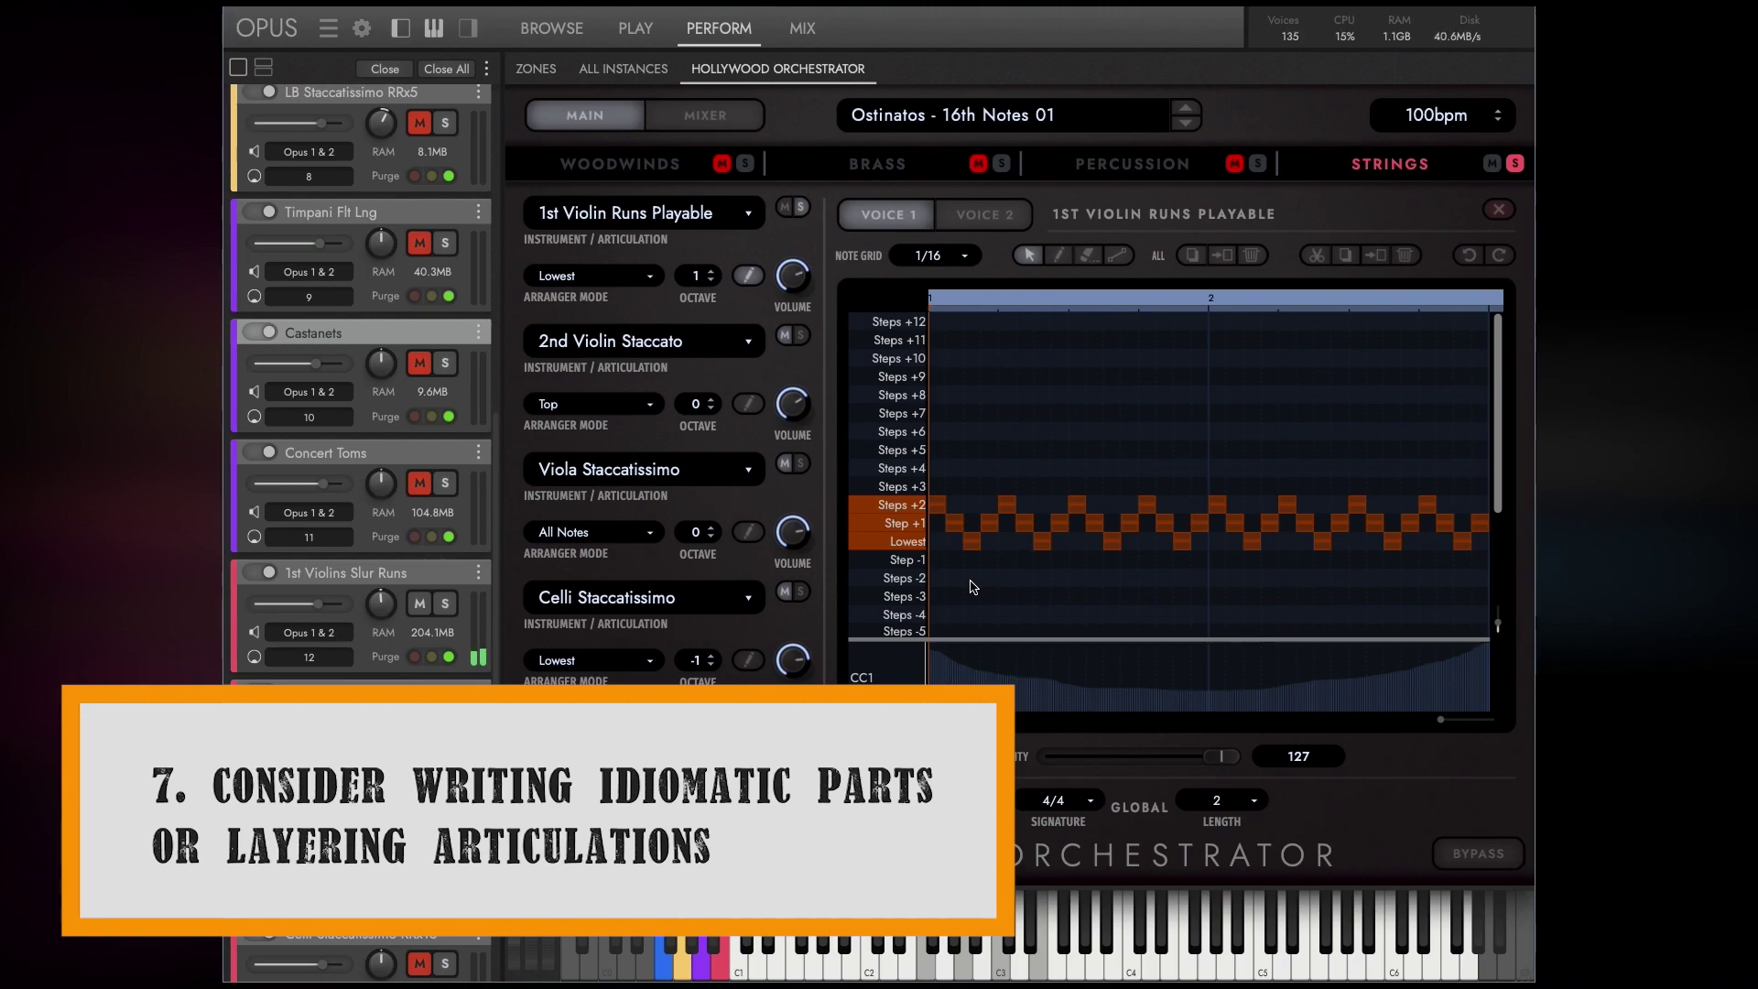
Undo the last note change in the 1st Violin Runs Playable pattern and solo the 2nd Violin Staccato part.
left_click(1469, 256)
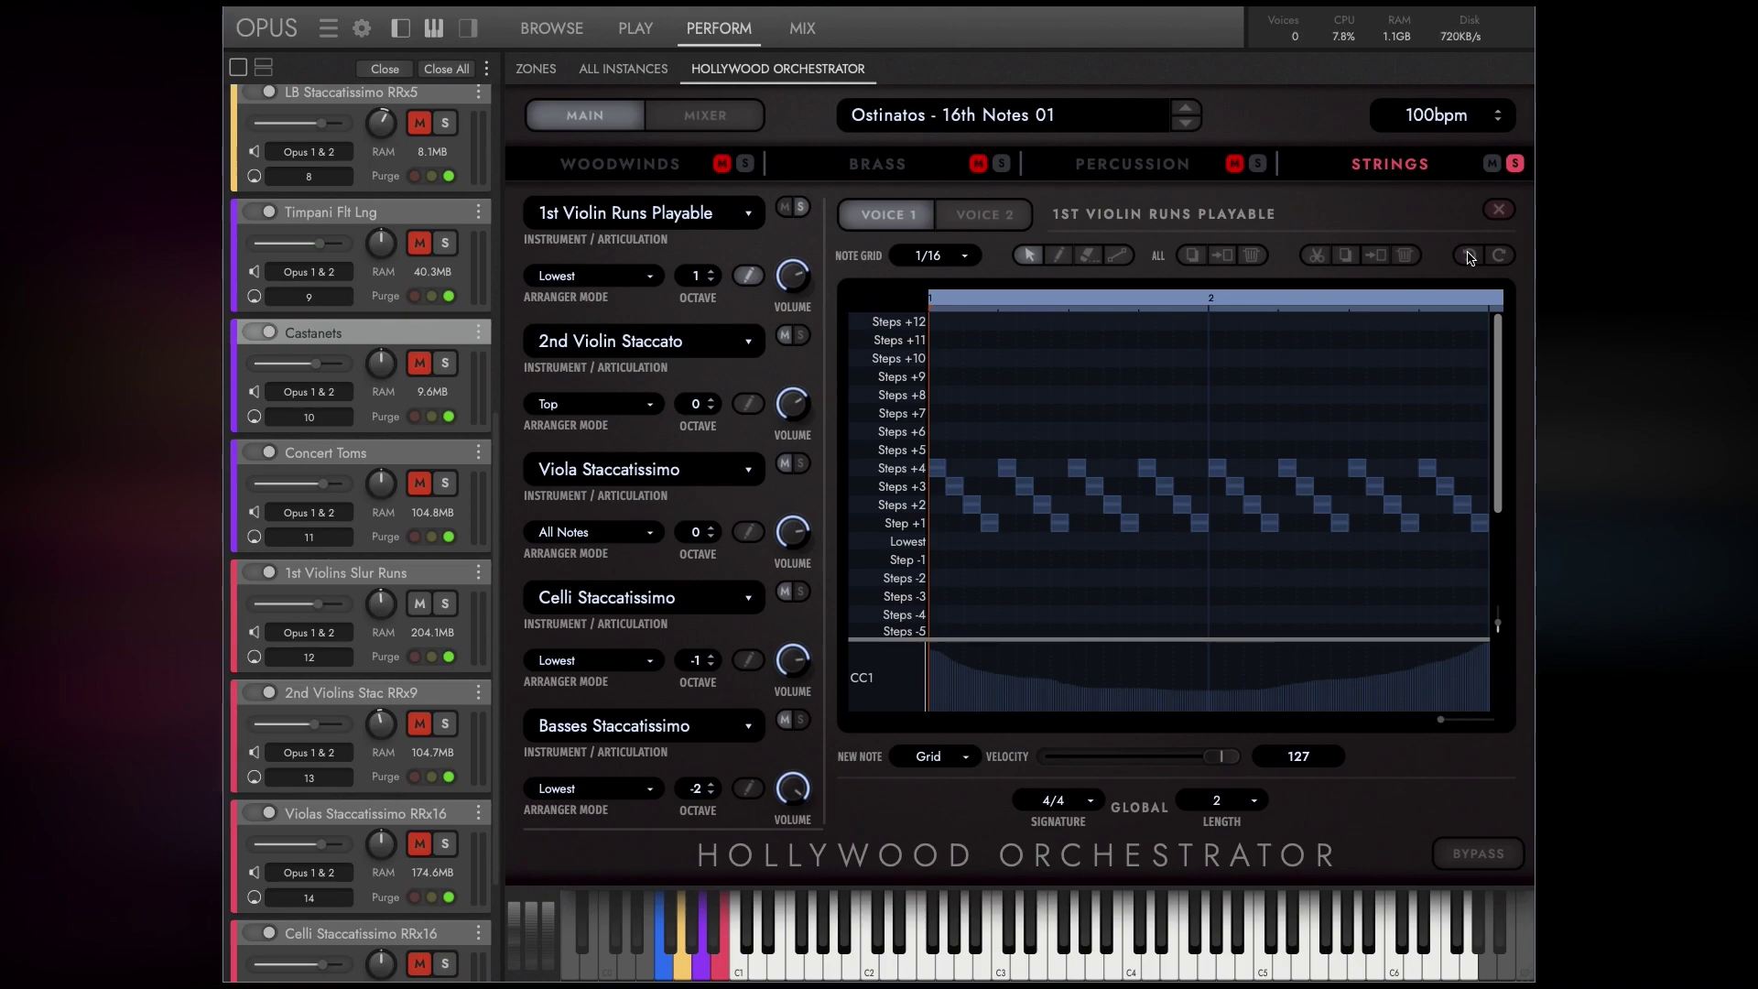
left_click(749, 407)
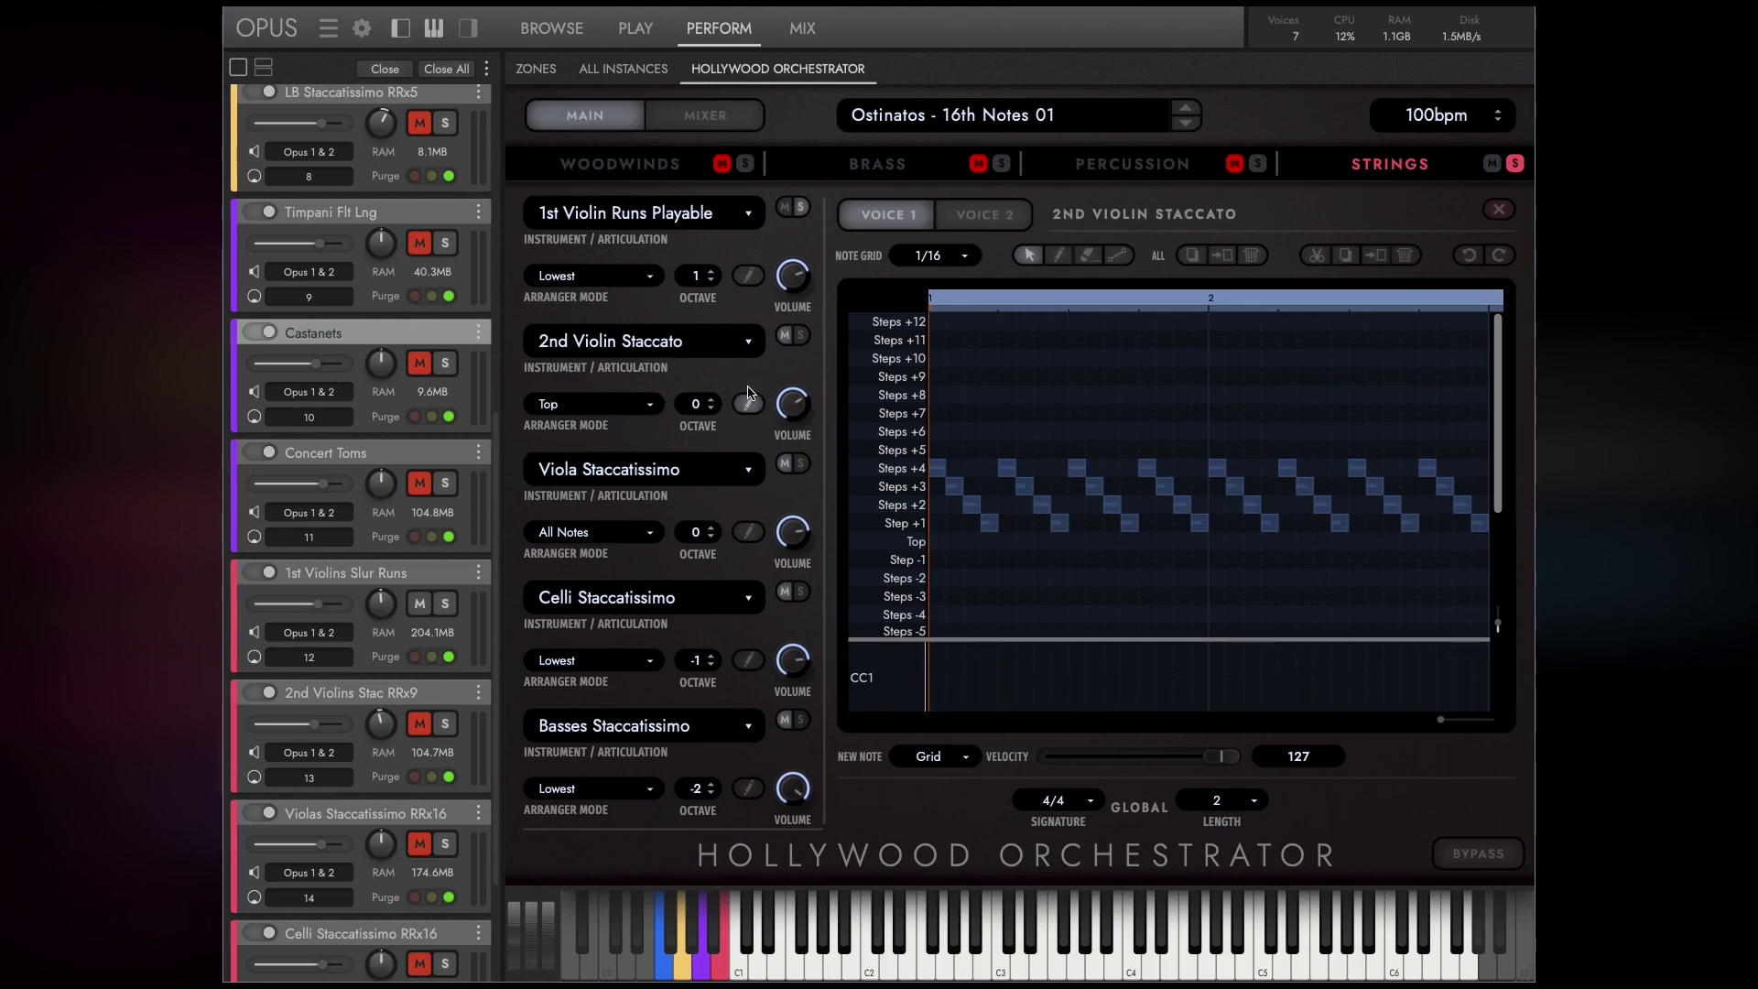
left_click(802, 339)
Set the 2nd Violin Staccato arranger mode to Lowest and its octave to 1, and close its pattern editor.
left_click(591, 403)
left_click(557, 440)
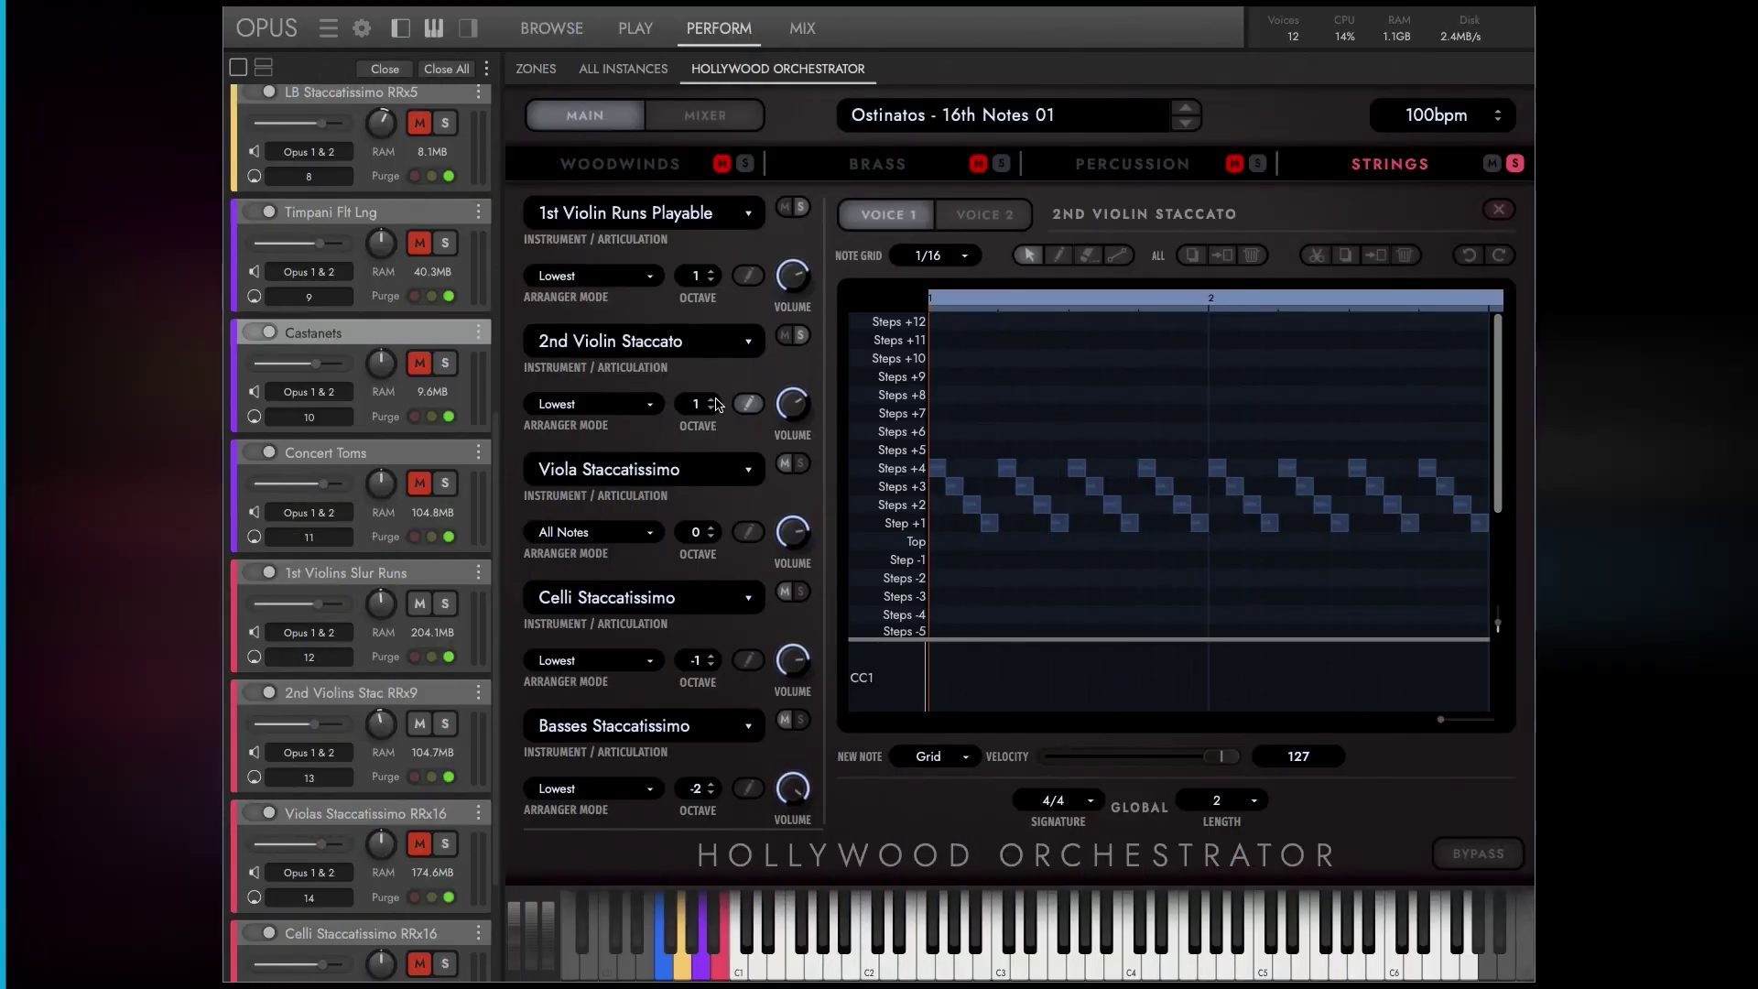
left_click(710, 399)
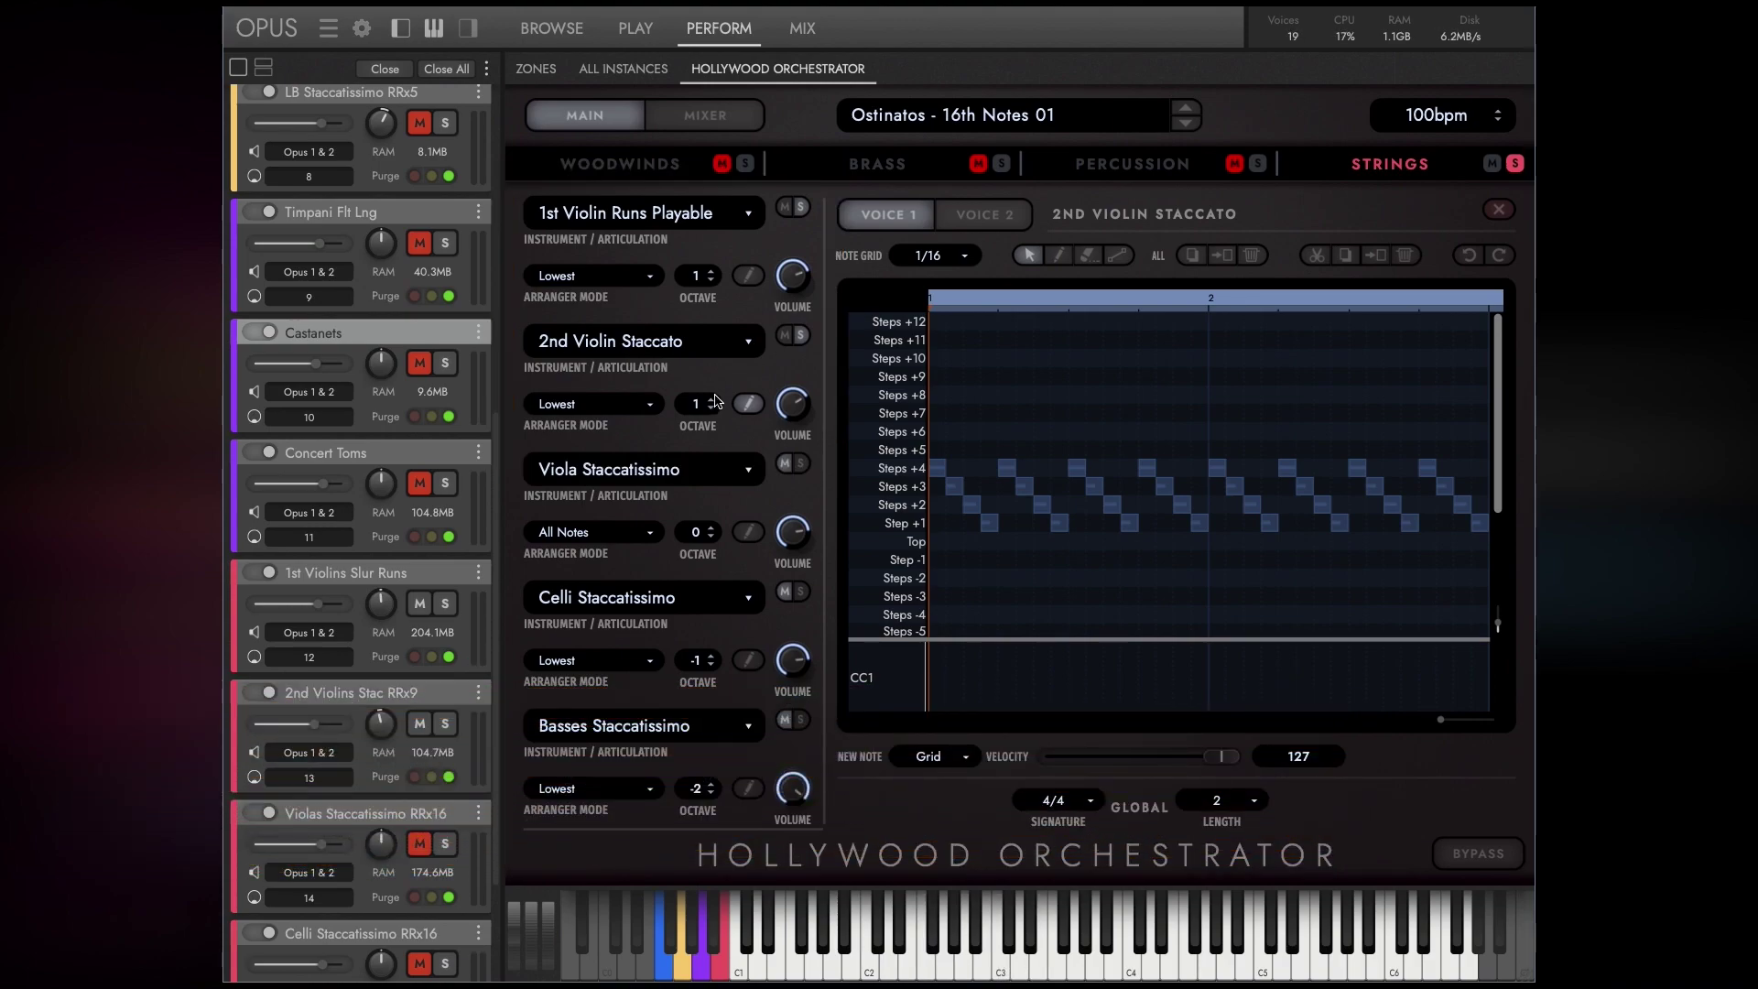
left_click(748, 404)
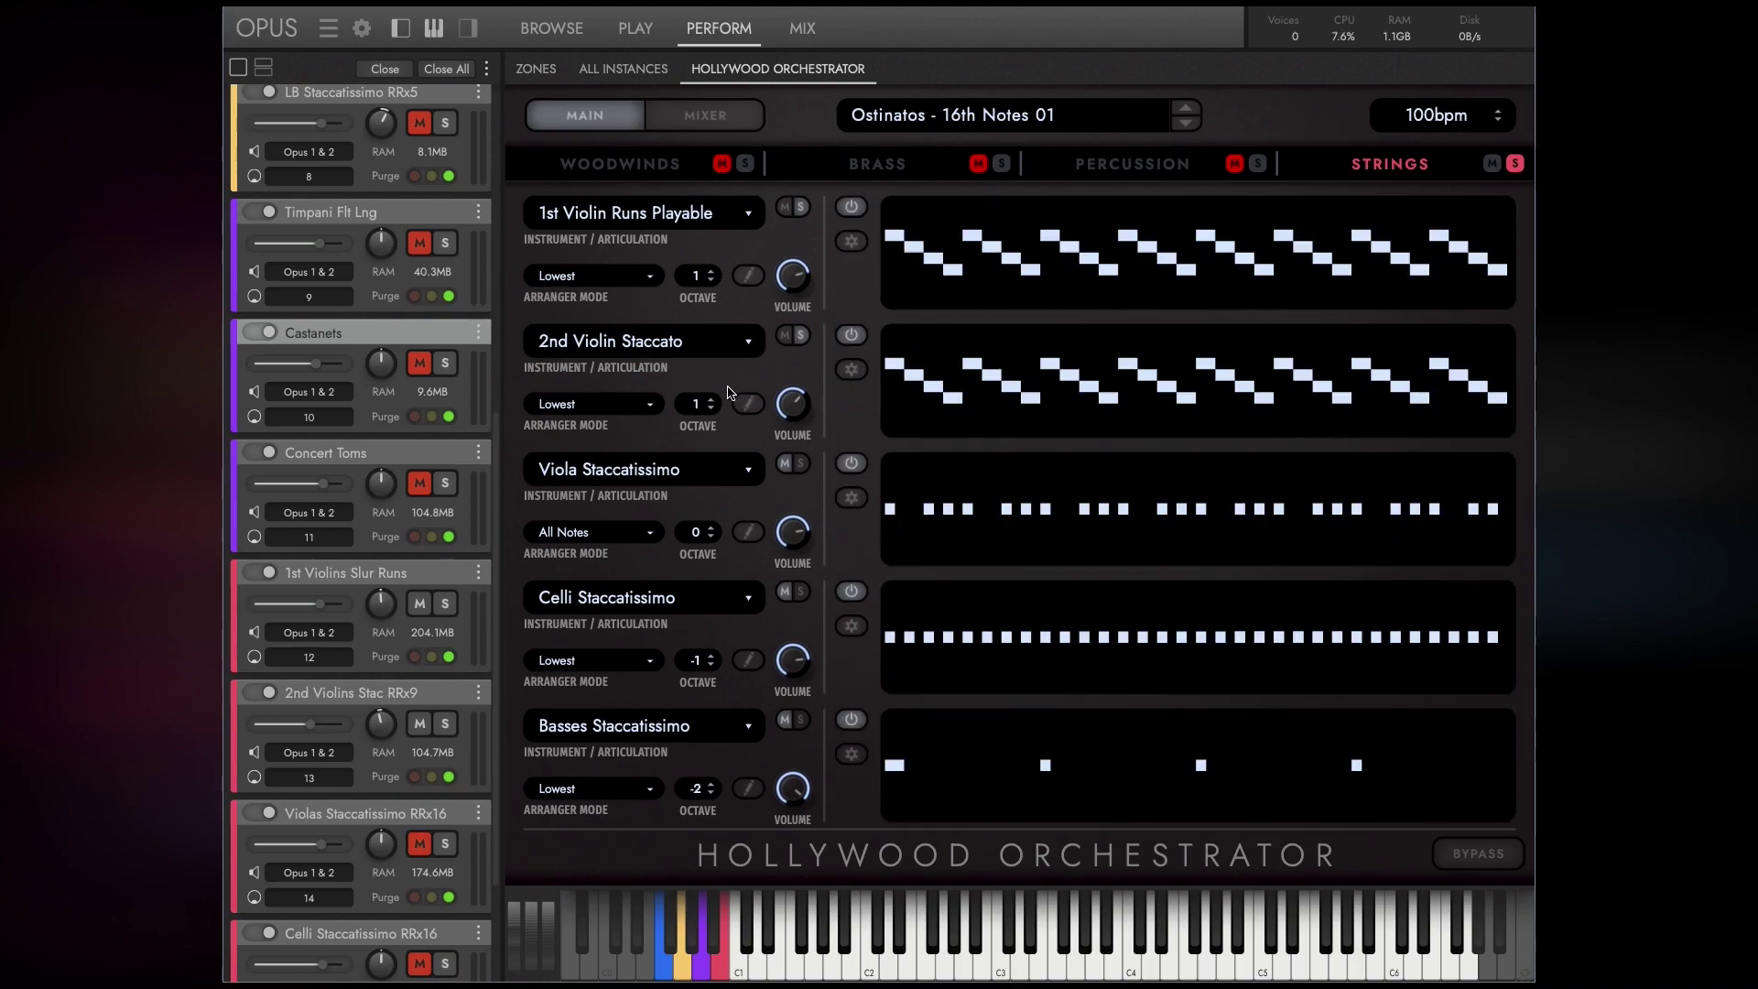
Set the 2nd Violin Staccato dynamic range to a minimum of 60 and a maximum of 100.
left_click(850, 369)
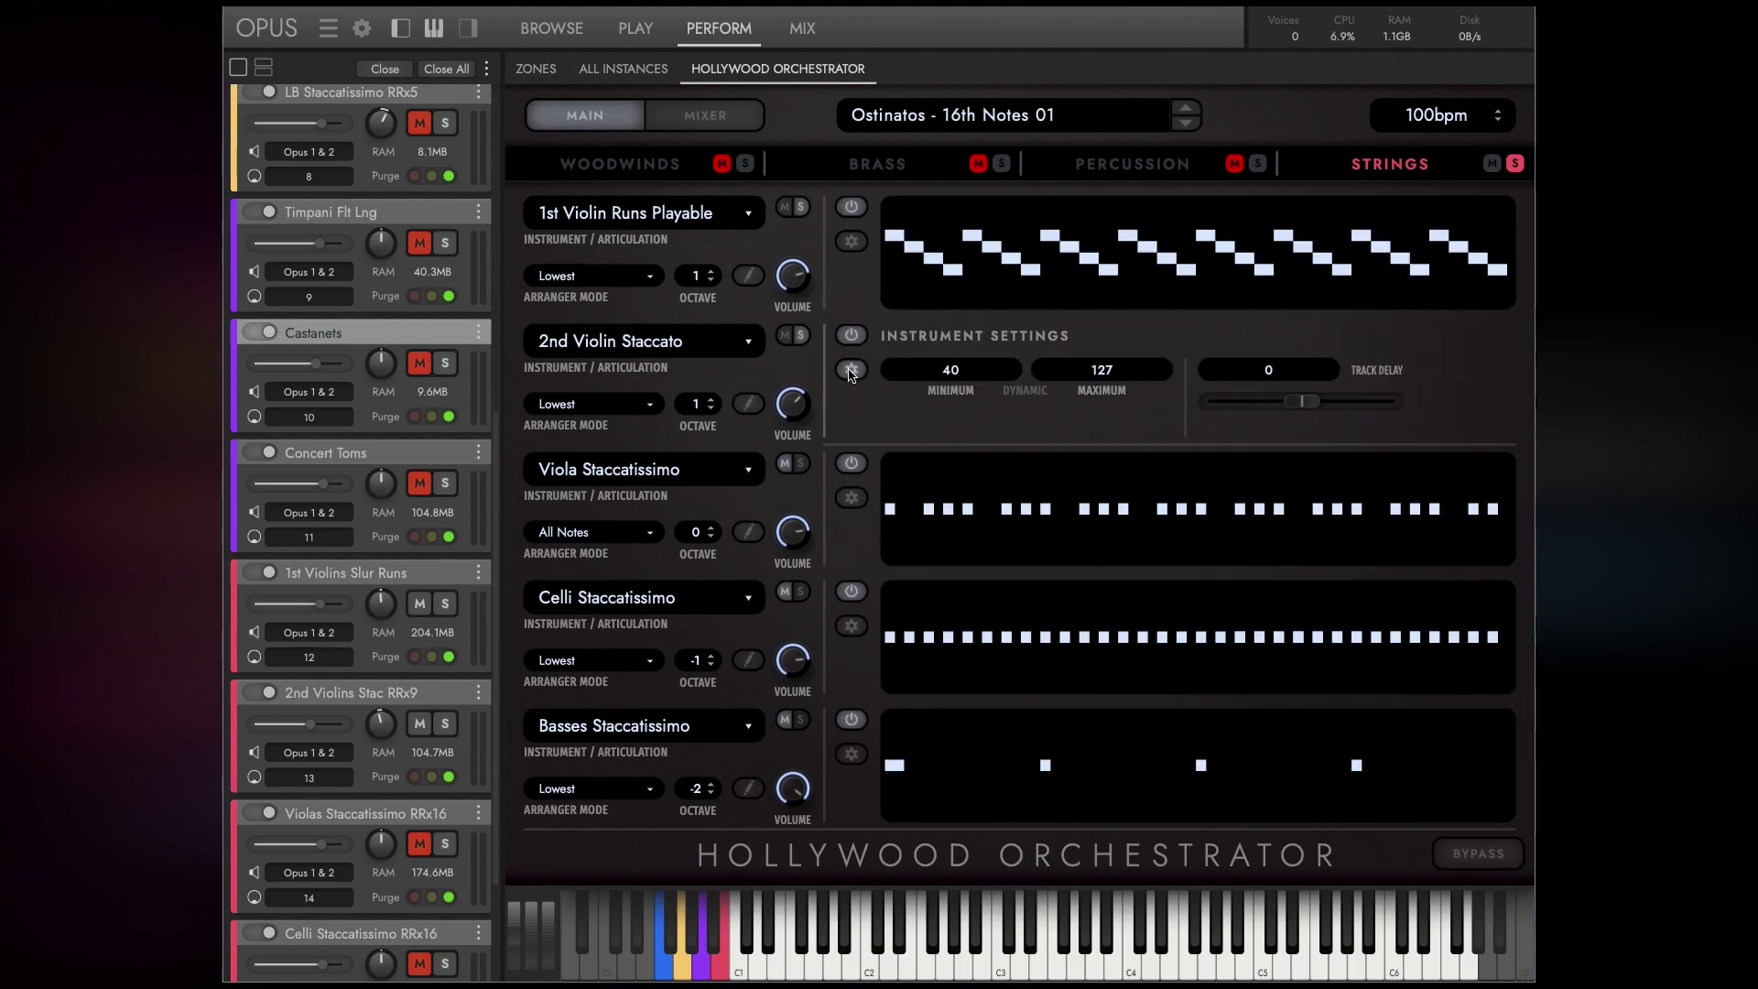
double_click(1103, 371)
type("80")
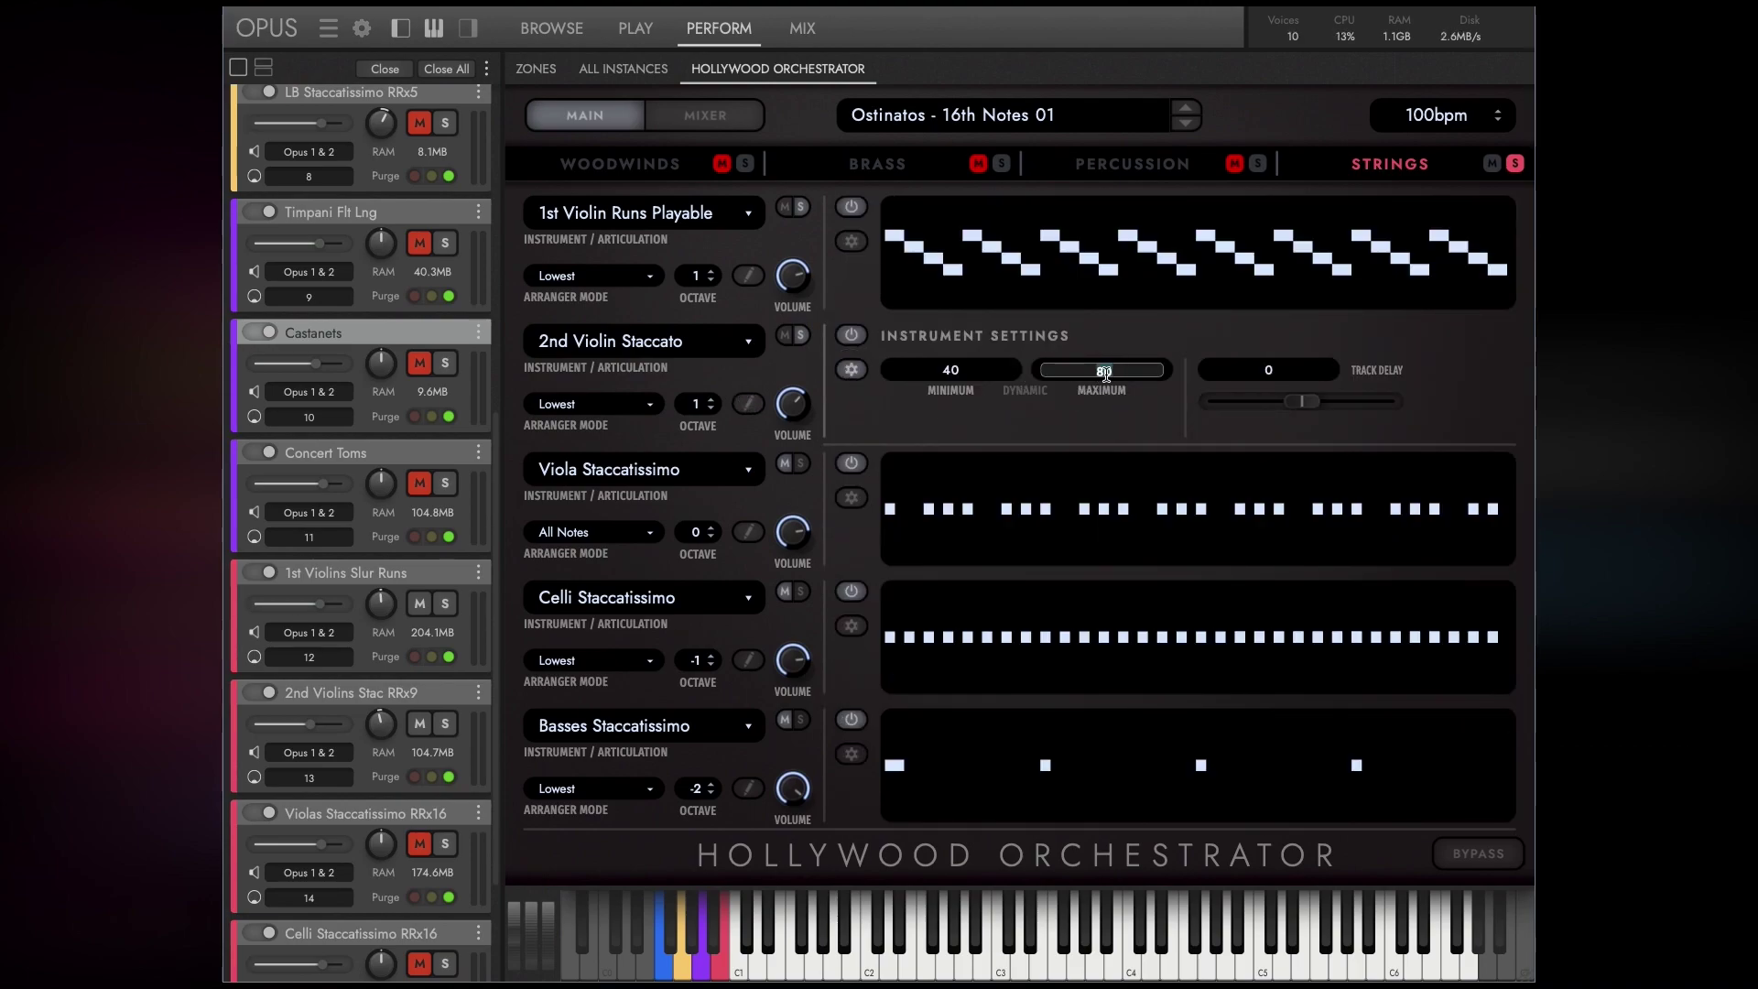
key("BackSpace")
key("BackSpace")
type("100")
key("Return")
double_click(957, 371)
type("60")
key("Return")
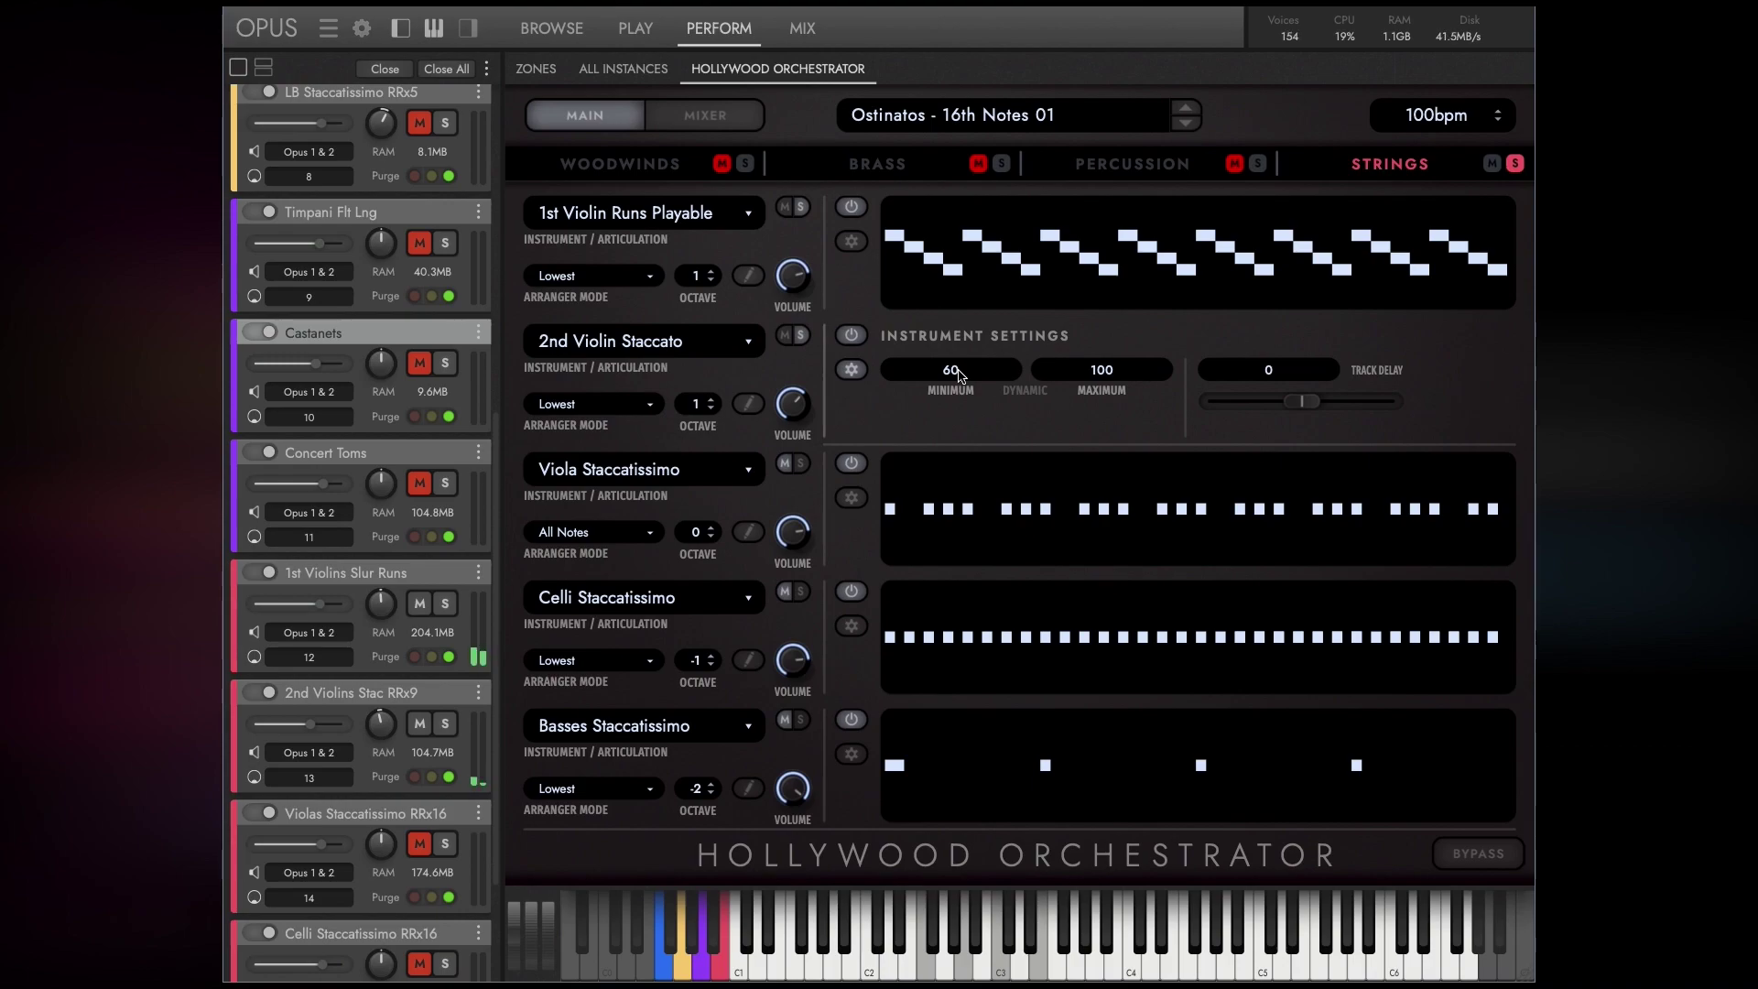
Remove the Step +1 notes from the 2nd Violin Staccato pattern and raise the velocity of its Steps +3 notes to about 89.
left_click(748, 404)
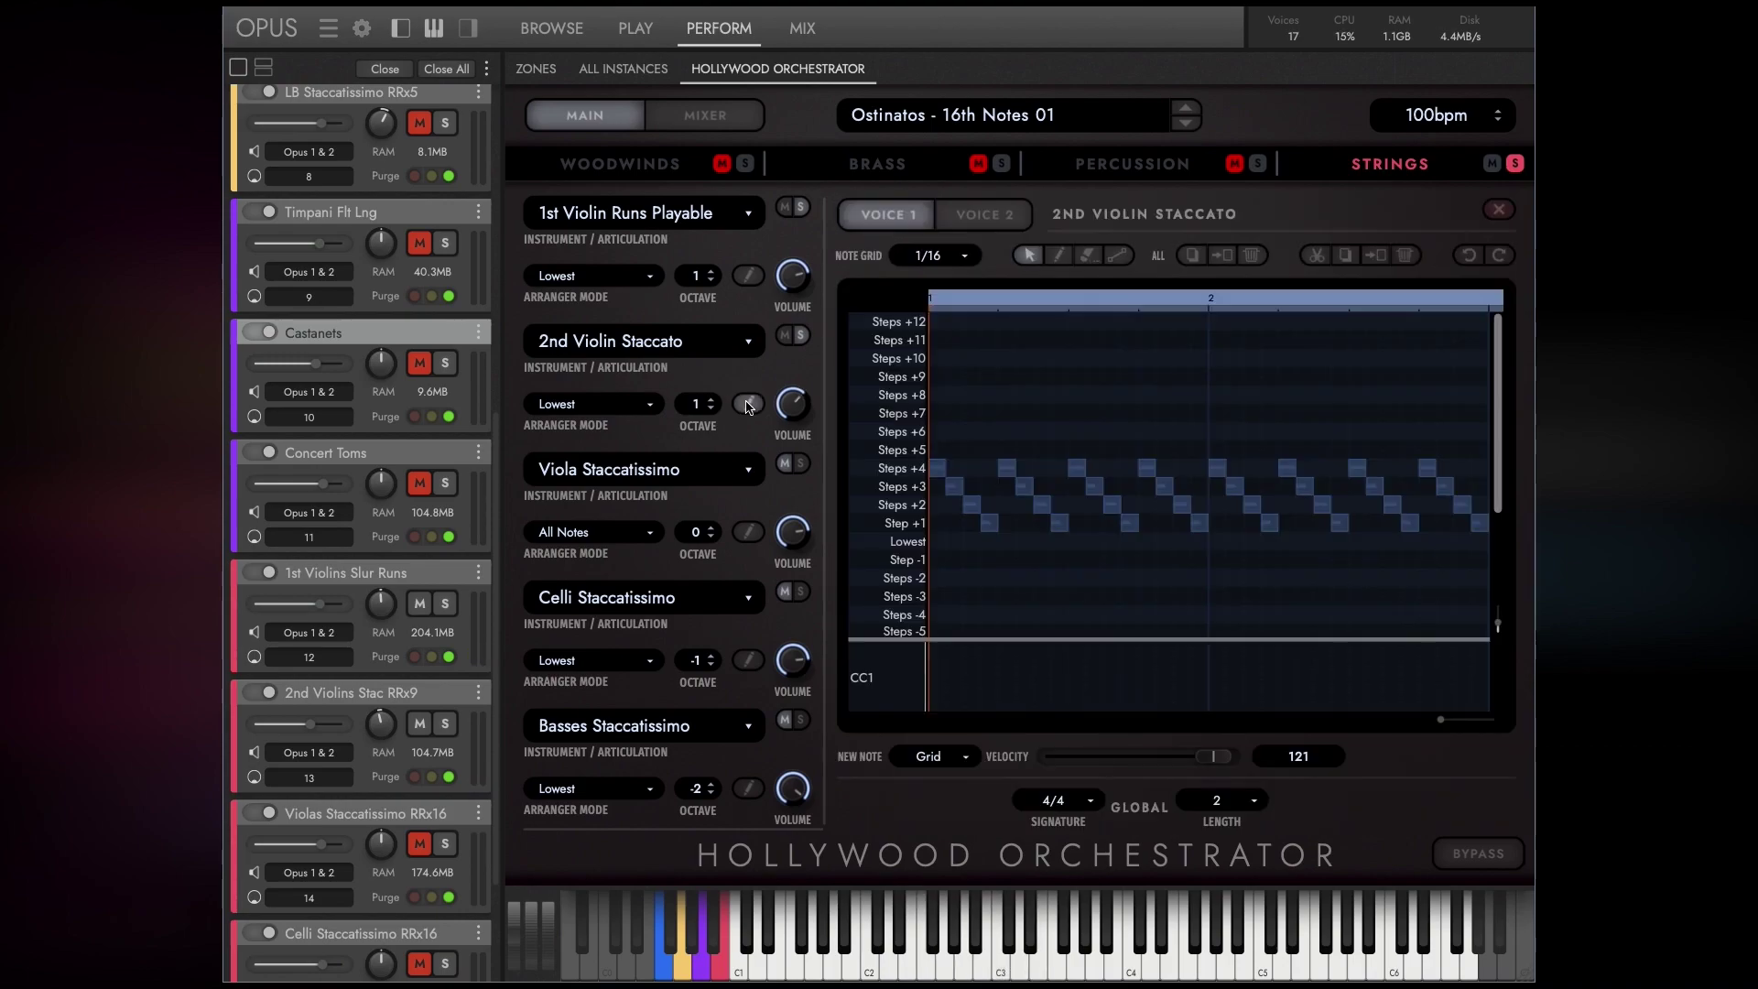
left_click(1405, 255)
left_click_drag(938, 495, 1459, 486)
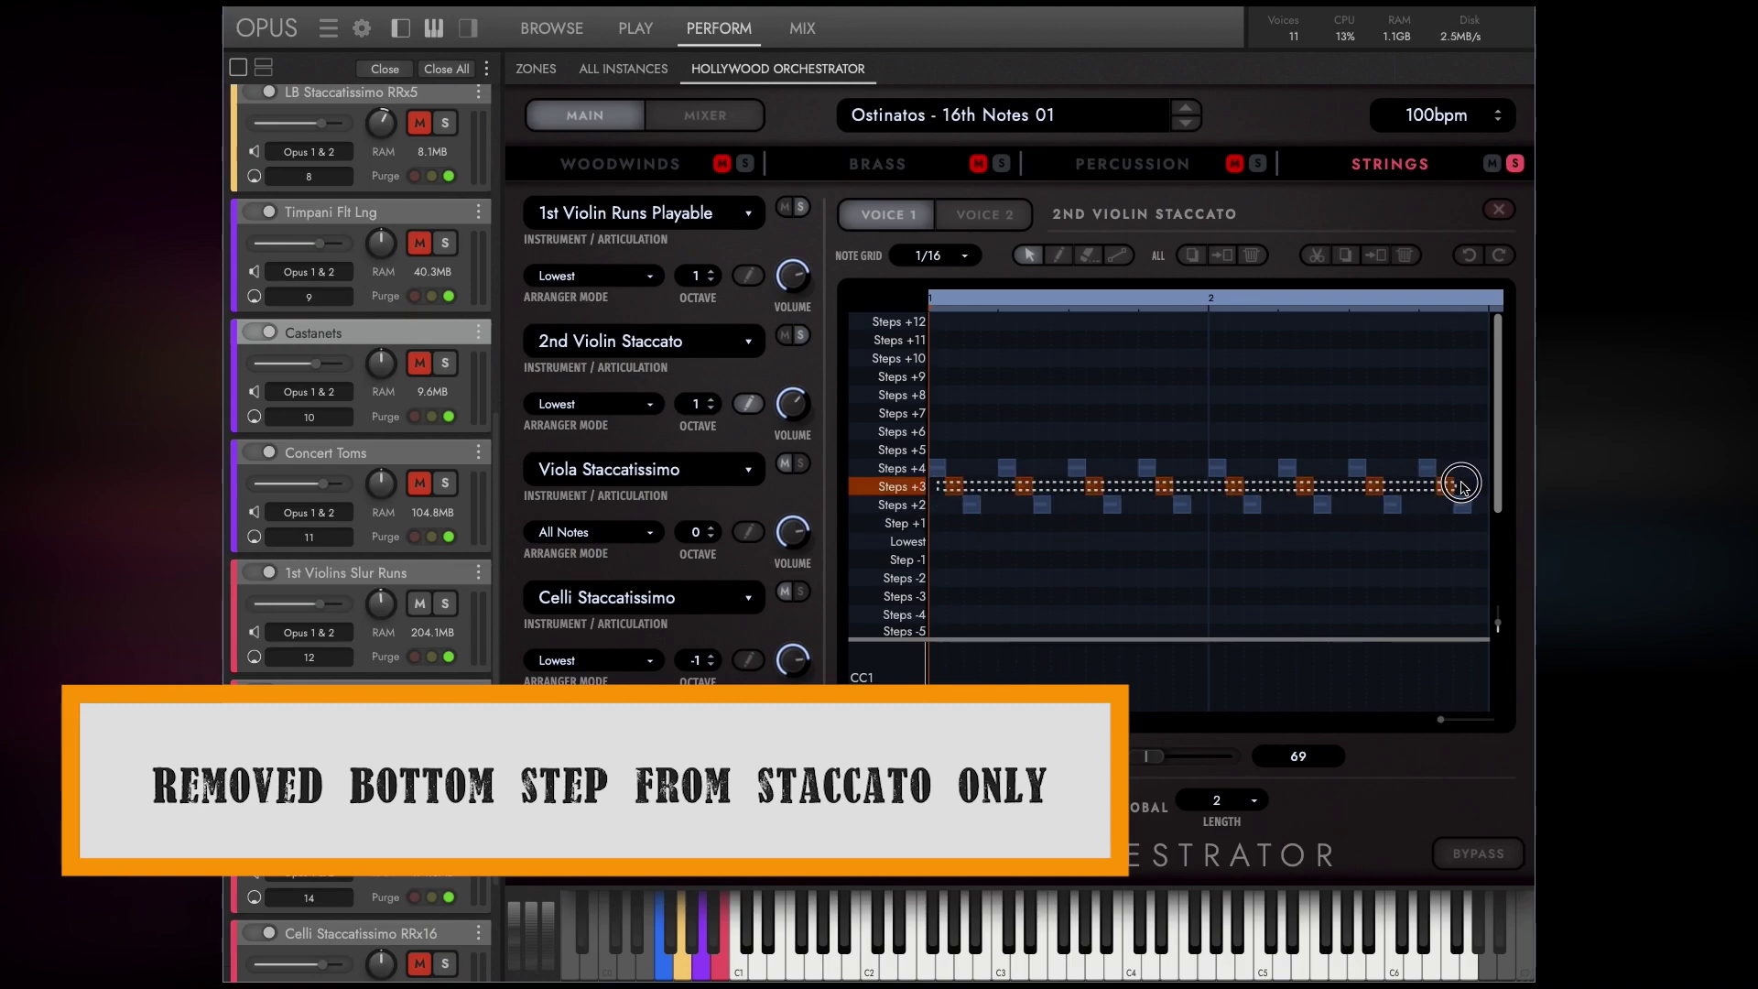
left_click(1159, 758)
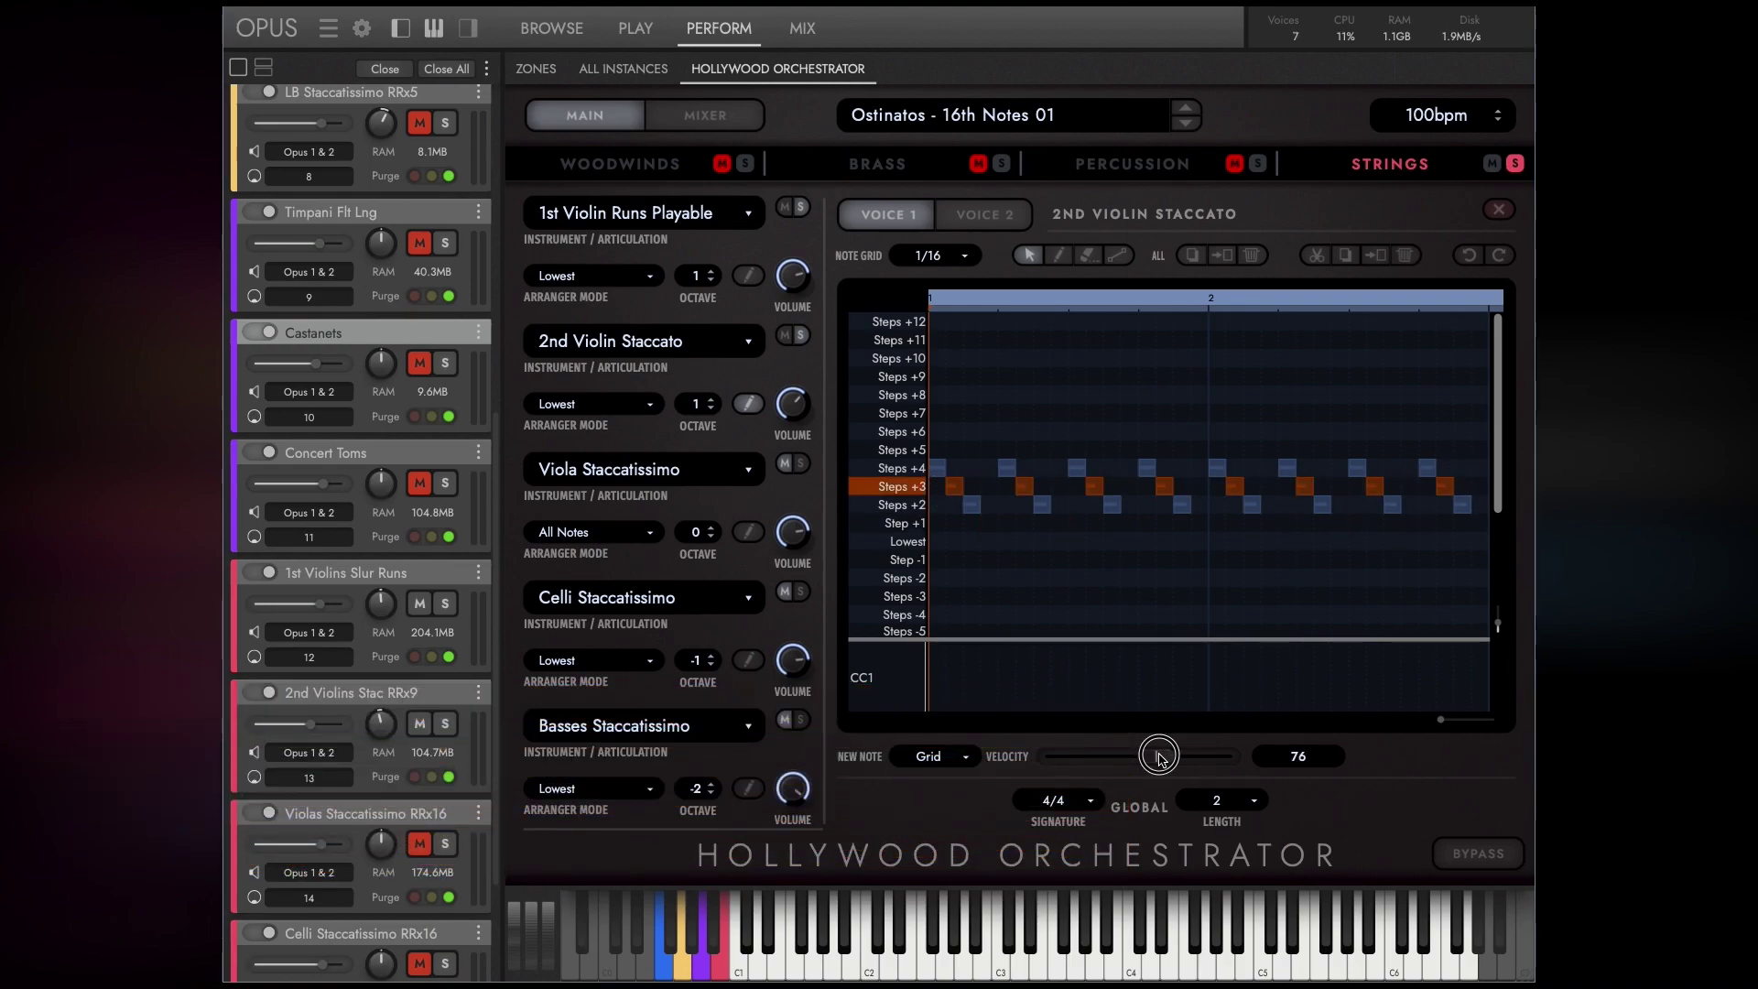
left_click_drag(1159, 758, 1172, 758)
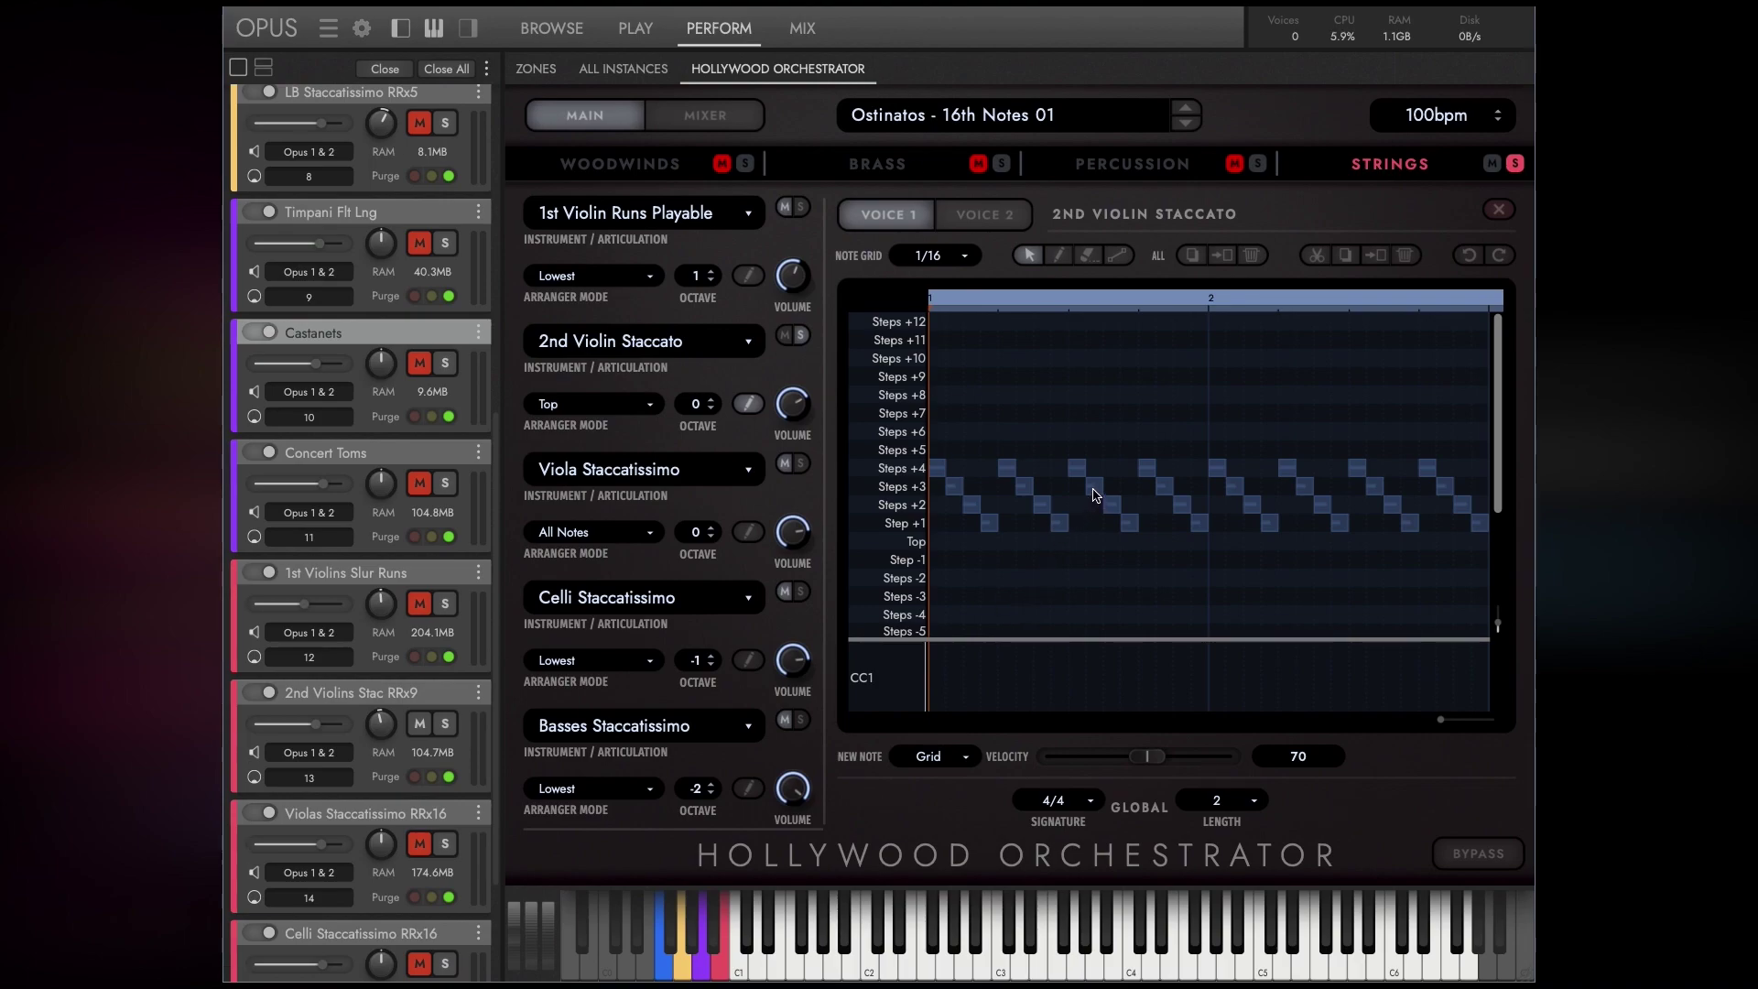
Delete the last four-note run of bar 1 in the 2nd Violin Staccato pattern, testing undo and redo on the deletion.
left_click_drag(1140, 451, 1205, 540)
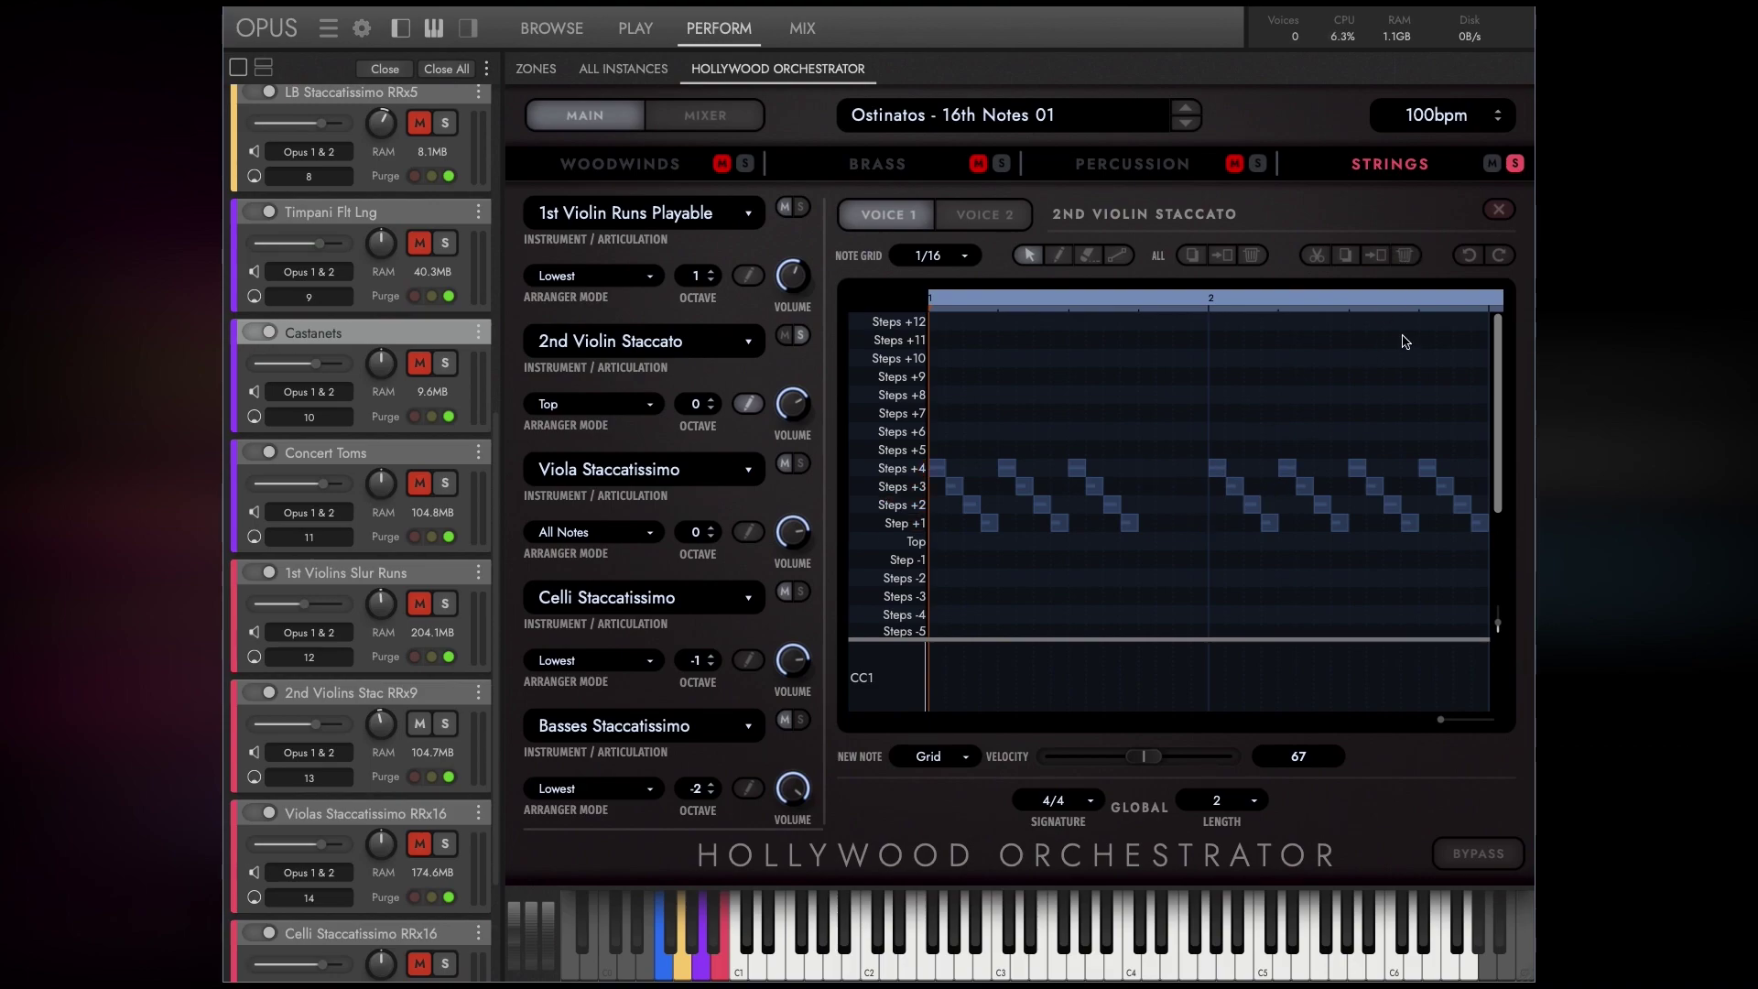
left_click(1475, 262)
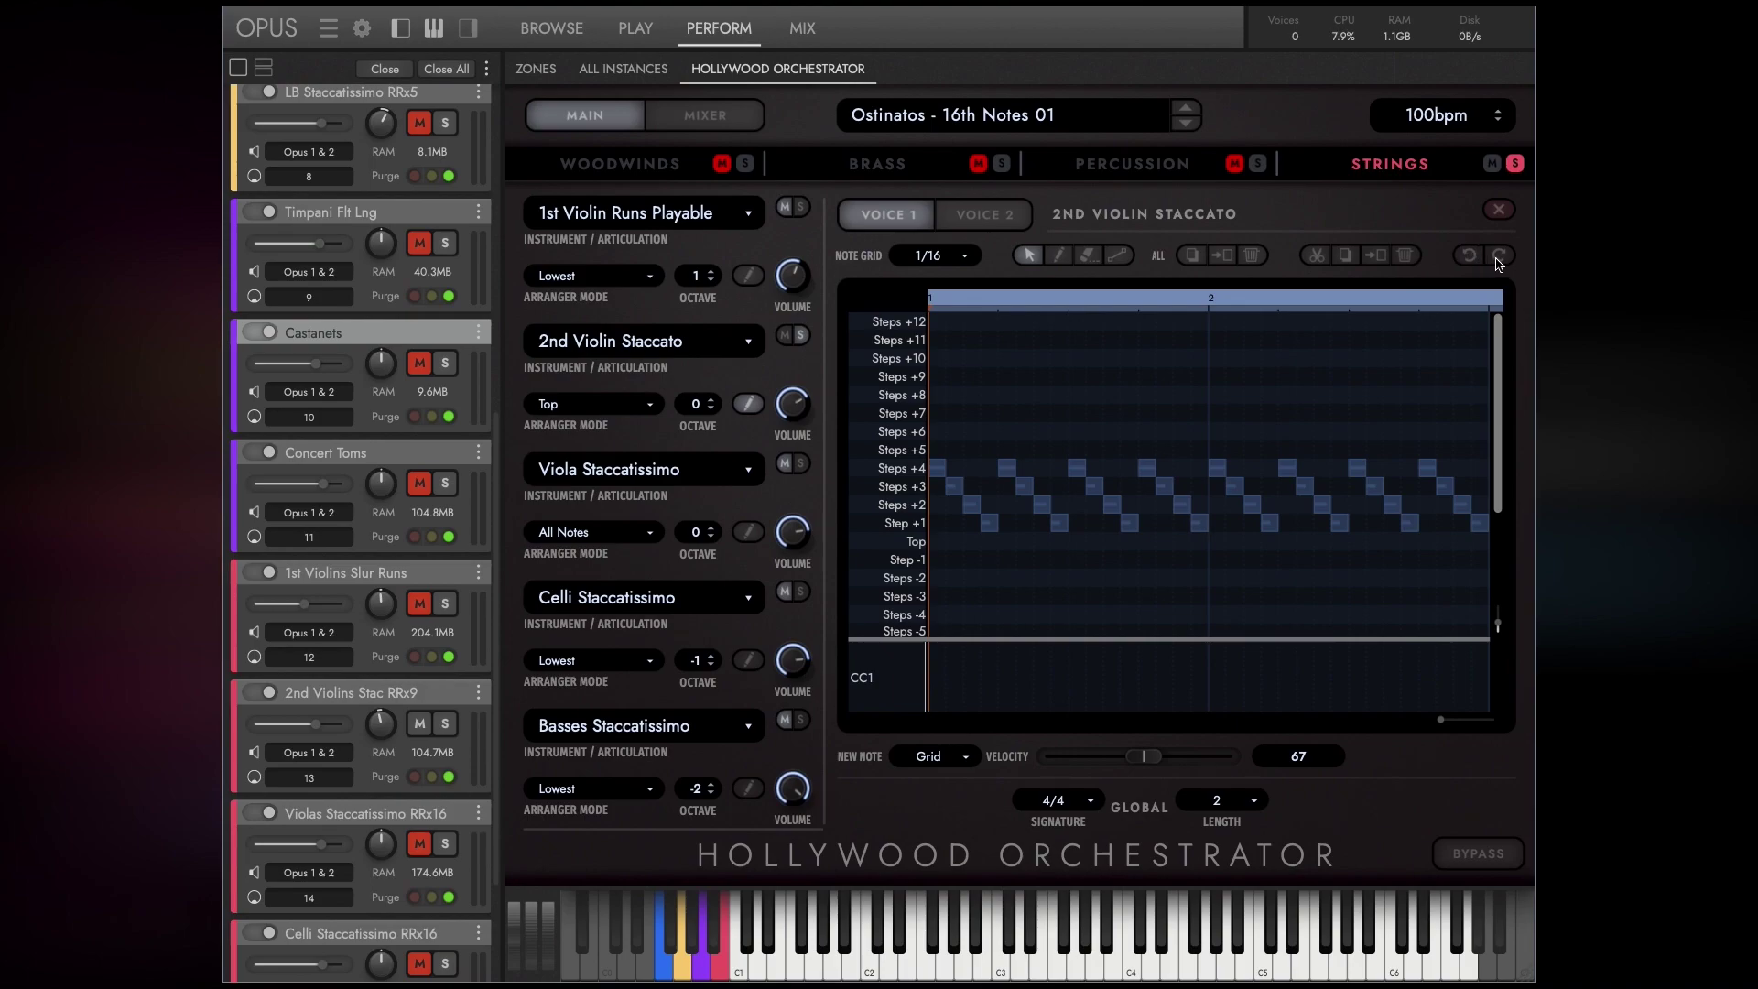
left_click(1498, 261)
Visit the 1st Violin Runs Playable pattern, return to 2nd Violin Staccato and try undoing its note deletion, closing its editor and settings.
left_click(749, 279)
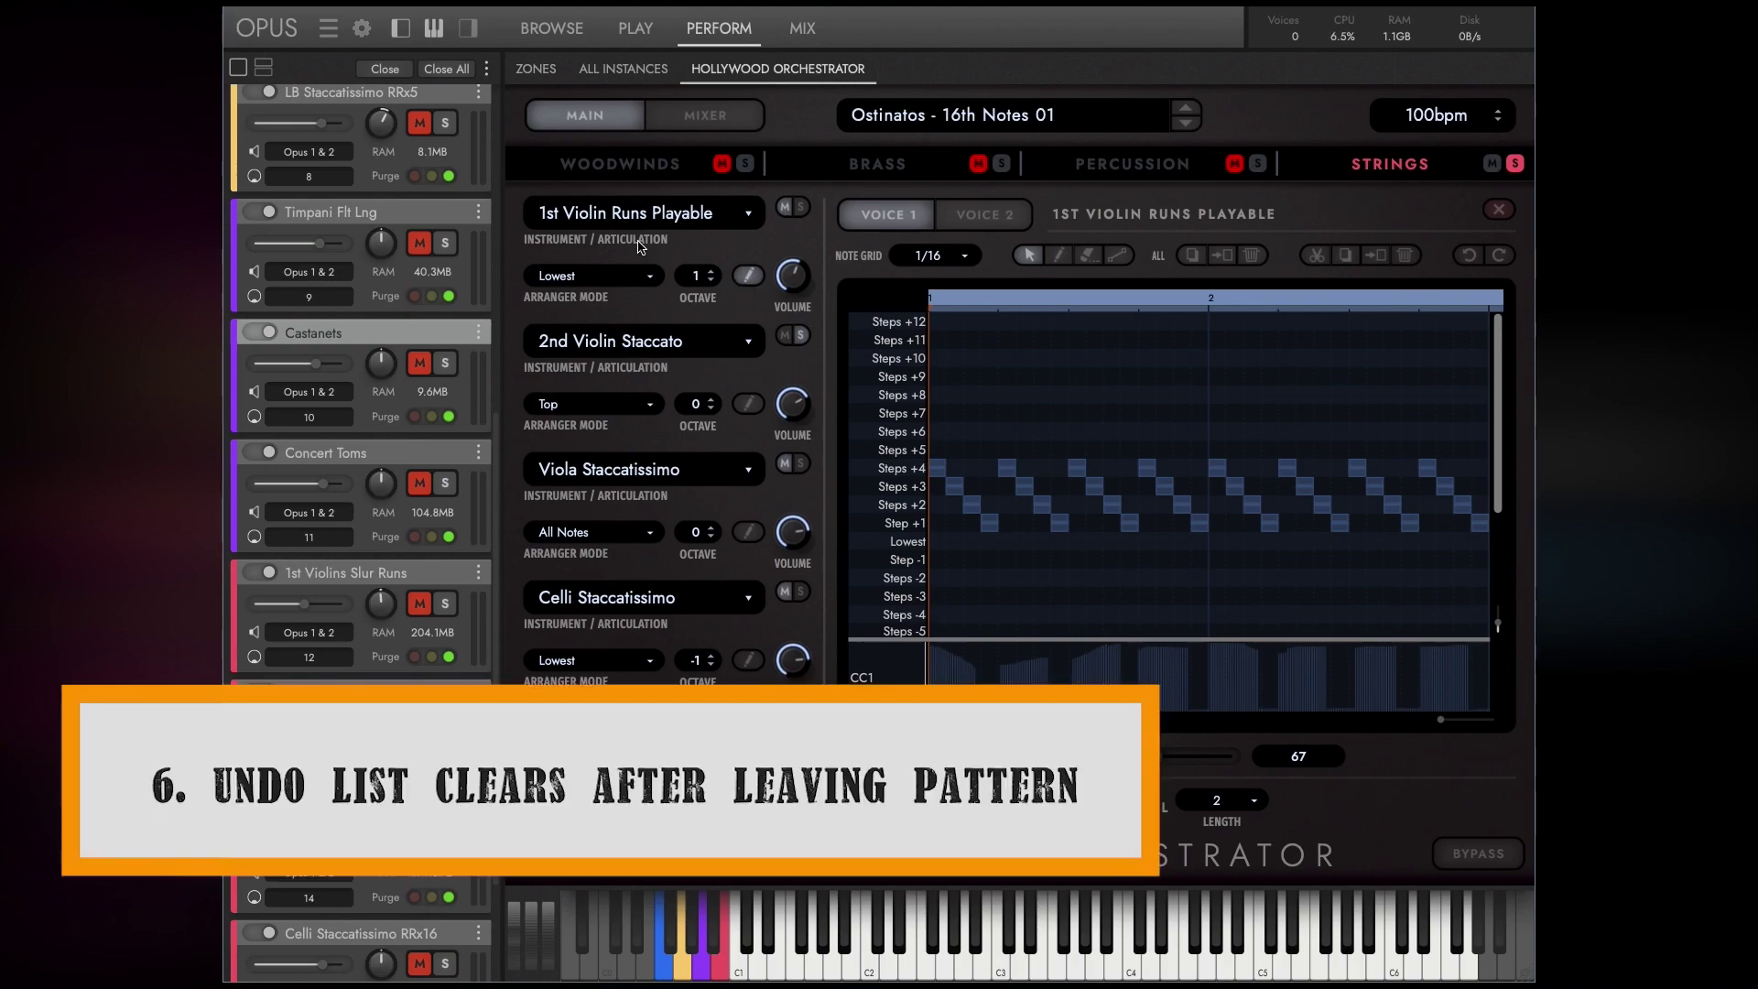
left_click(748, 405)
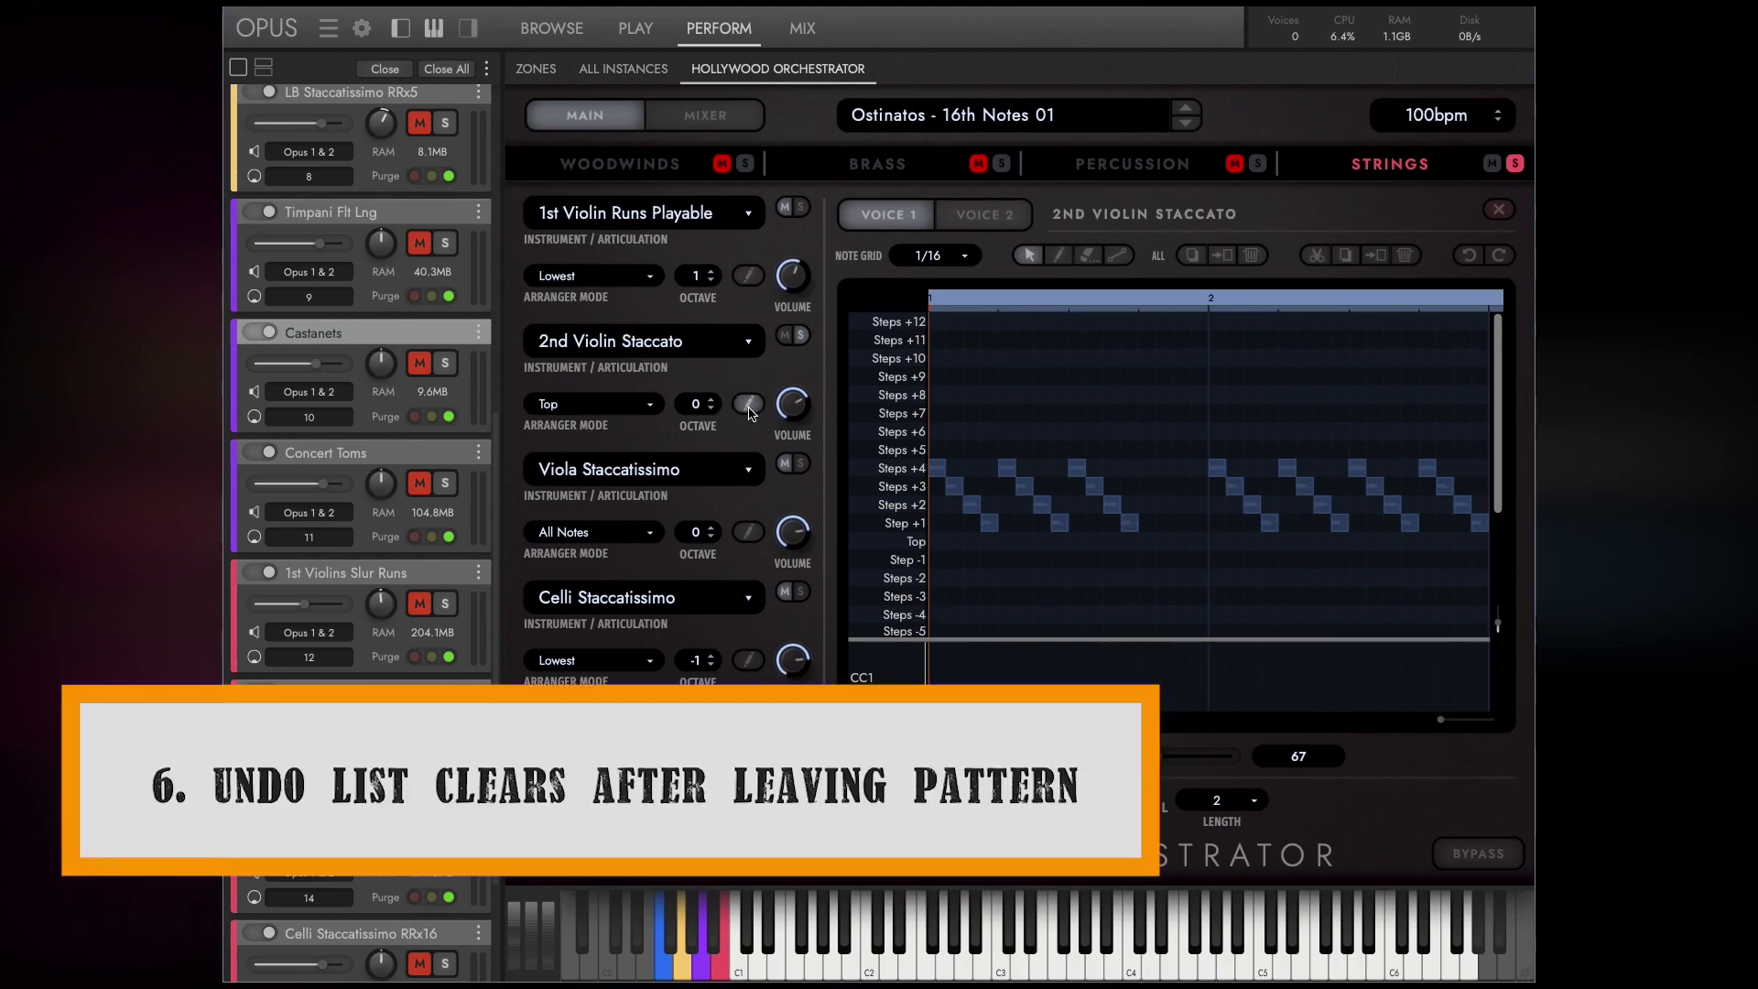
left_click(1474, 262)
left_click(1475, 262)
left_click(1475, 262)
left_click(1475, 262)
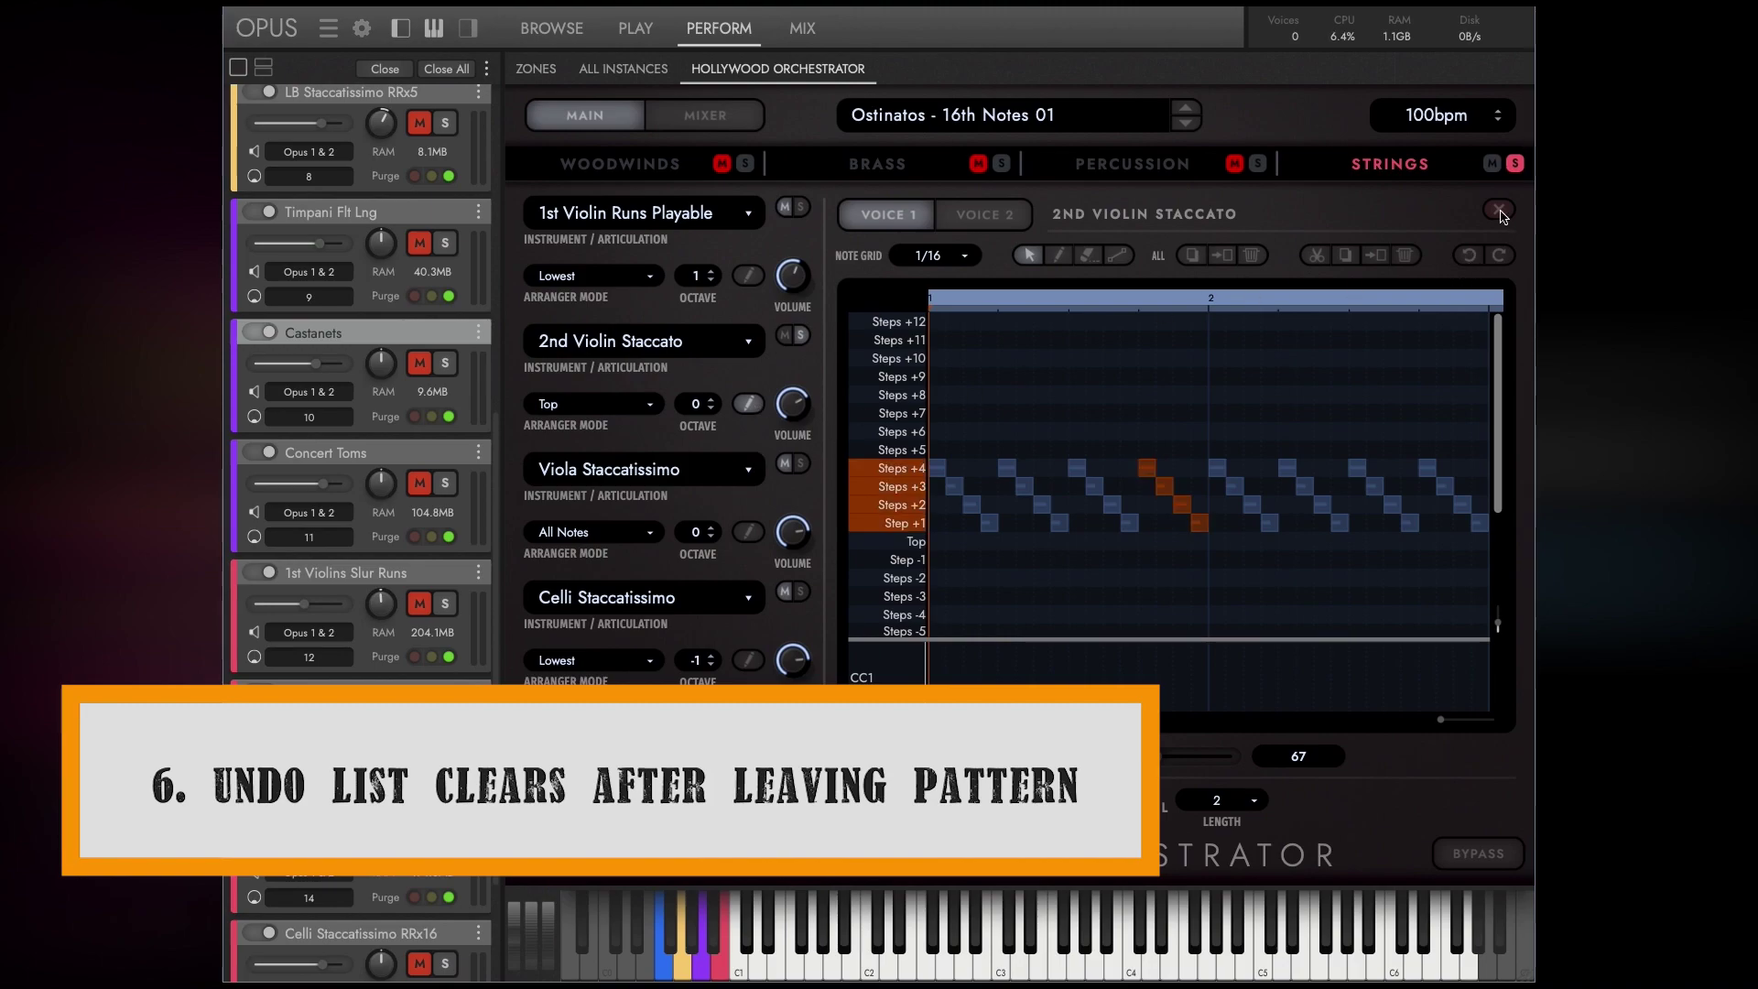
left_click(751, 403)
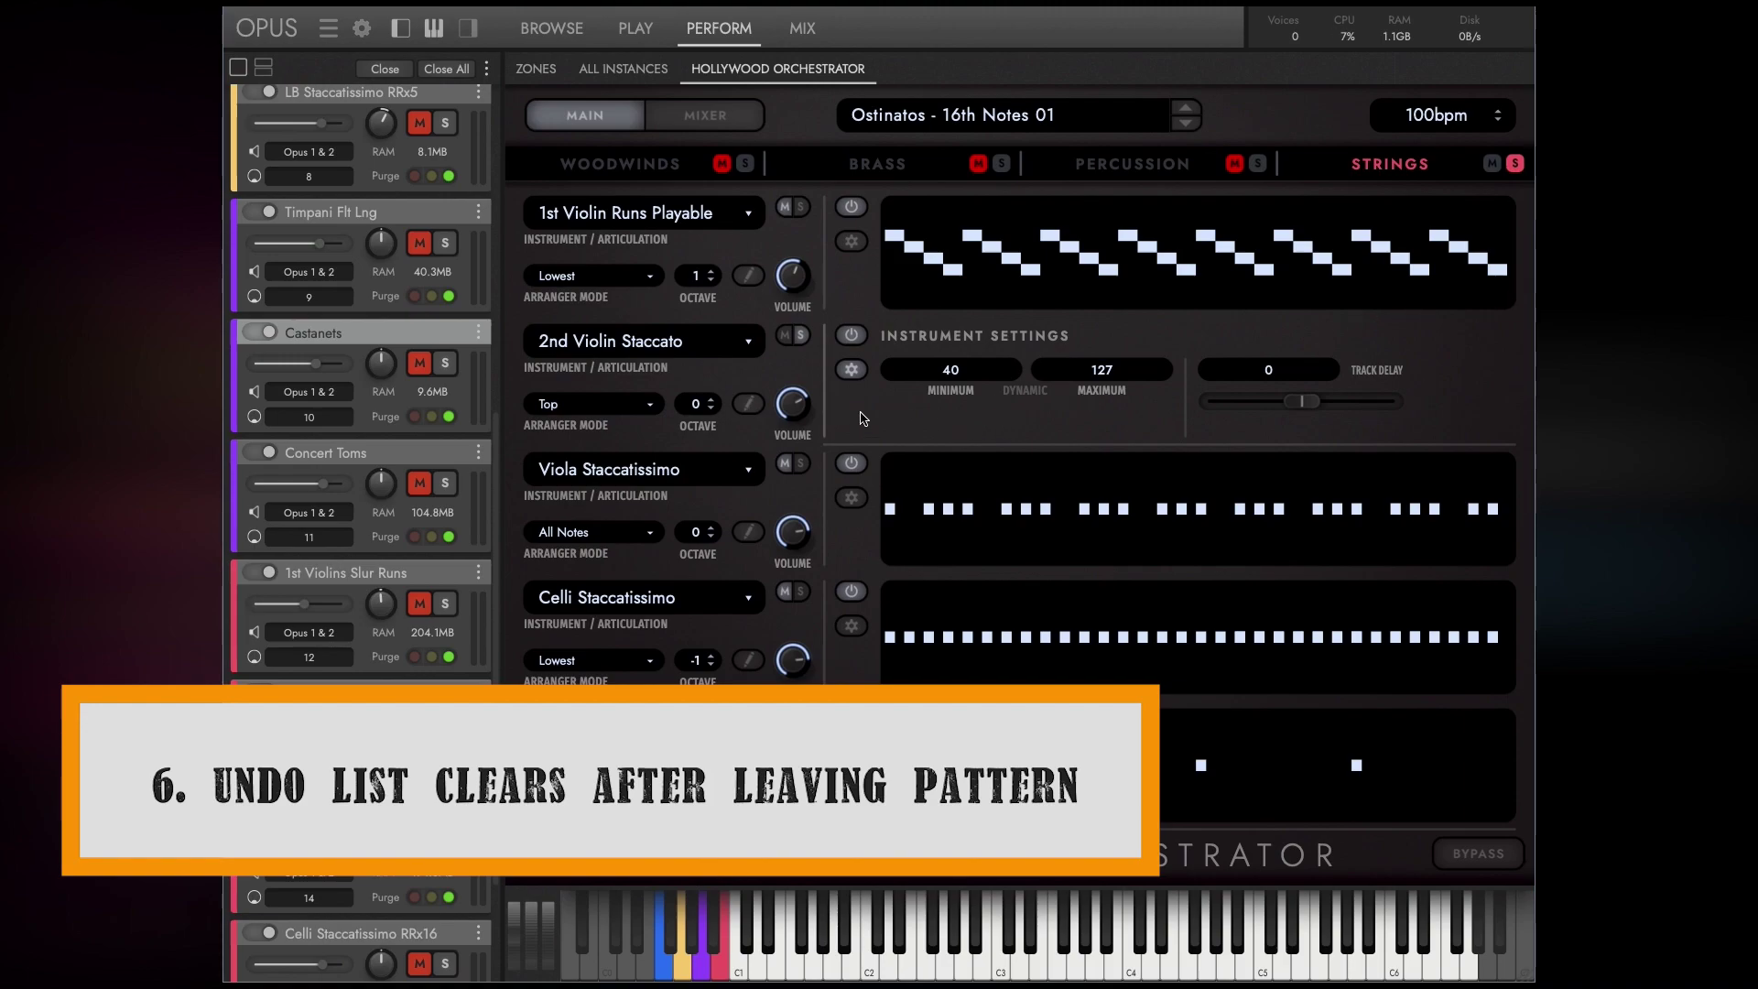
left_click(850, 369)
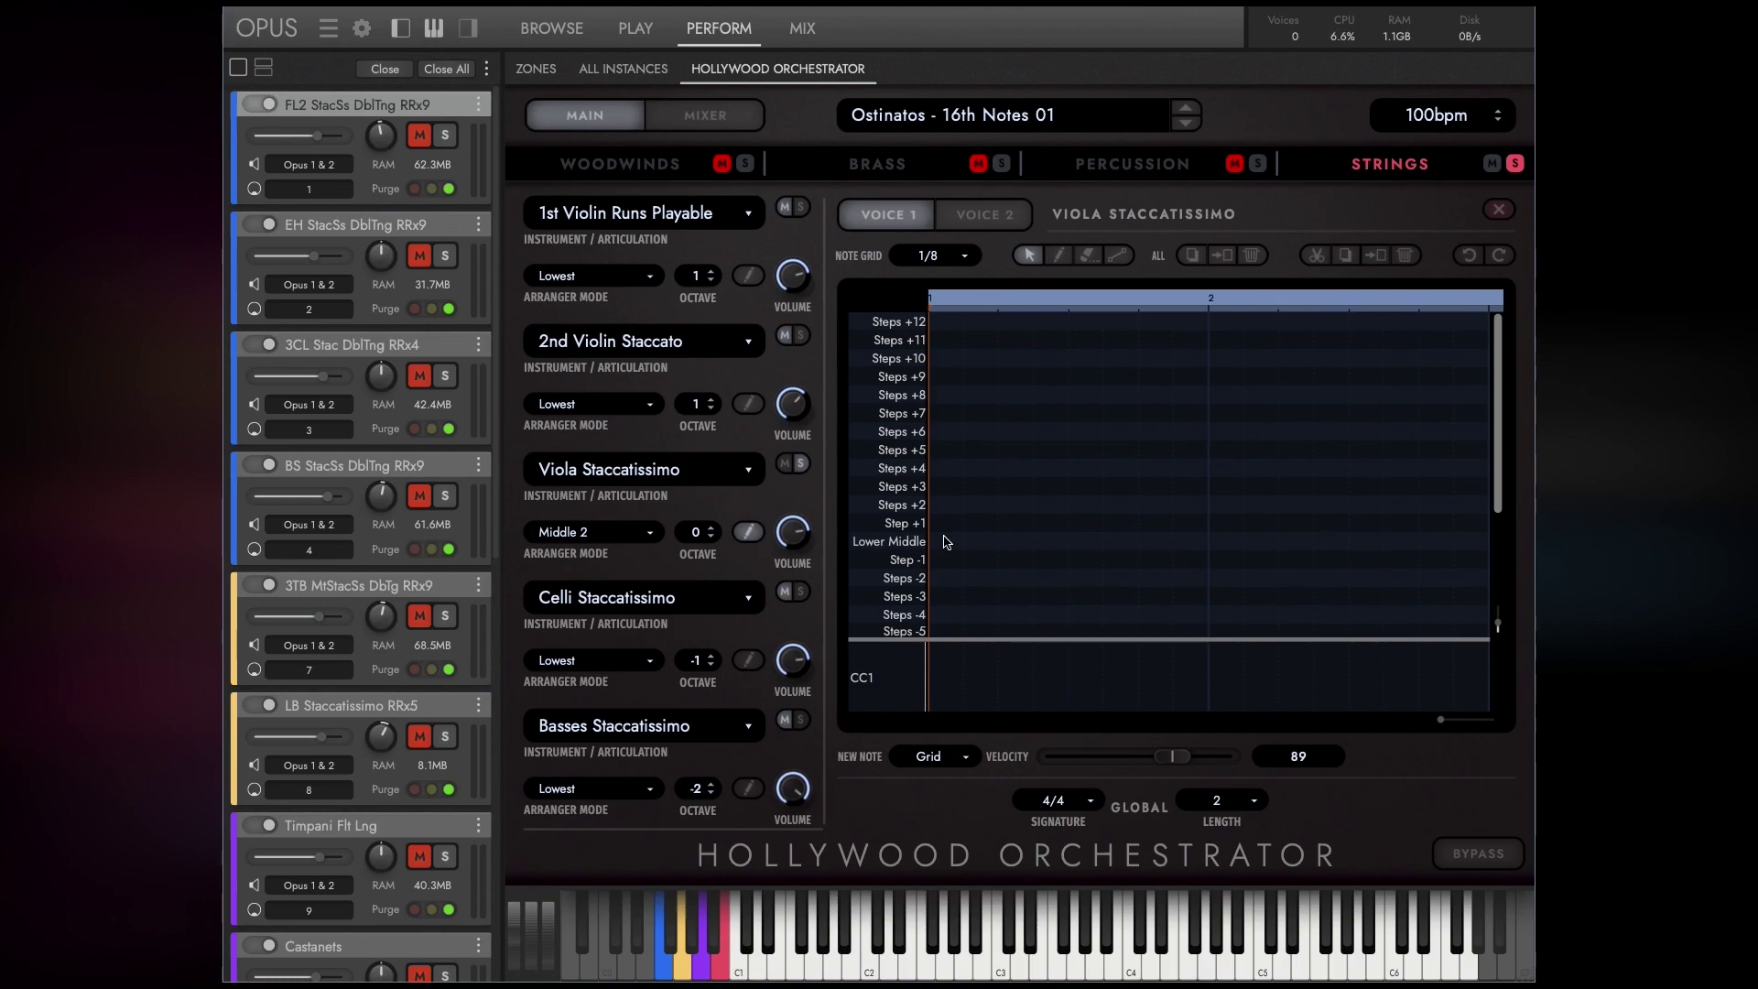
Check Voice 2 of the Viola Staccatissimo pattern and try the Top arranger mode before returning to Middle 2.
left_click(966, 215)
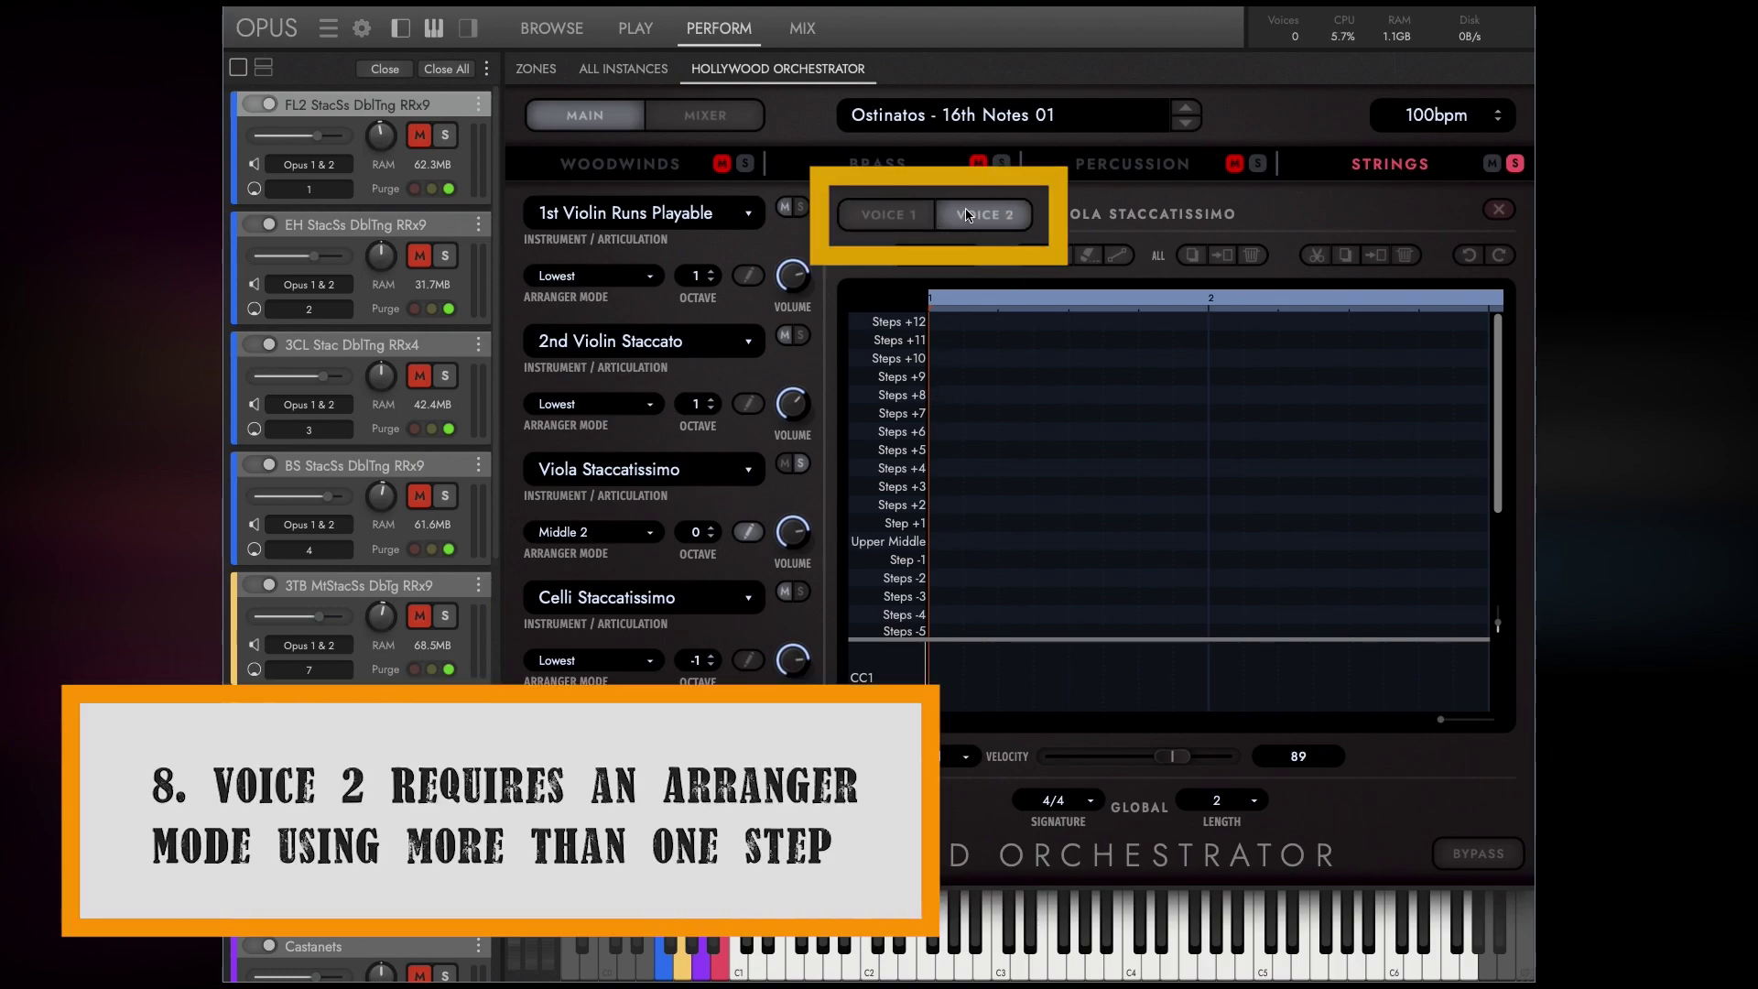
left_click(880, 220)
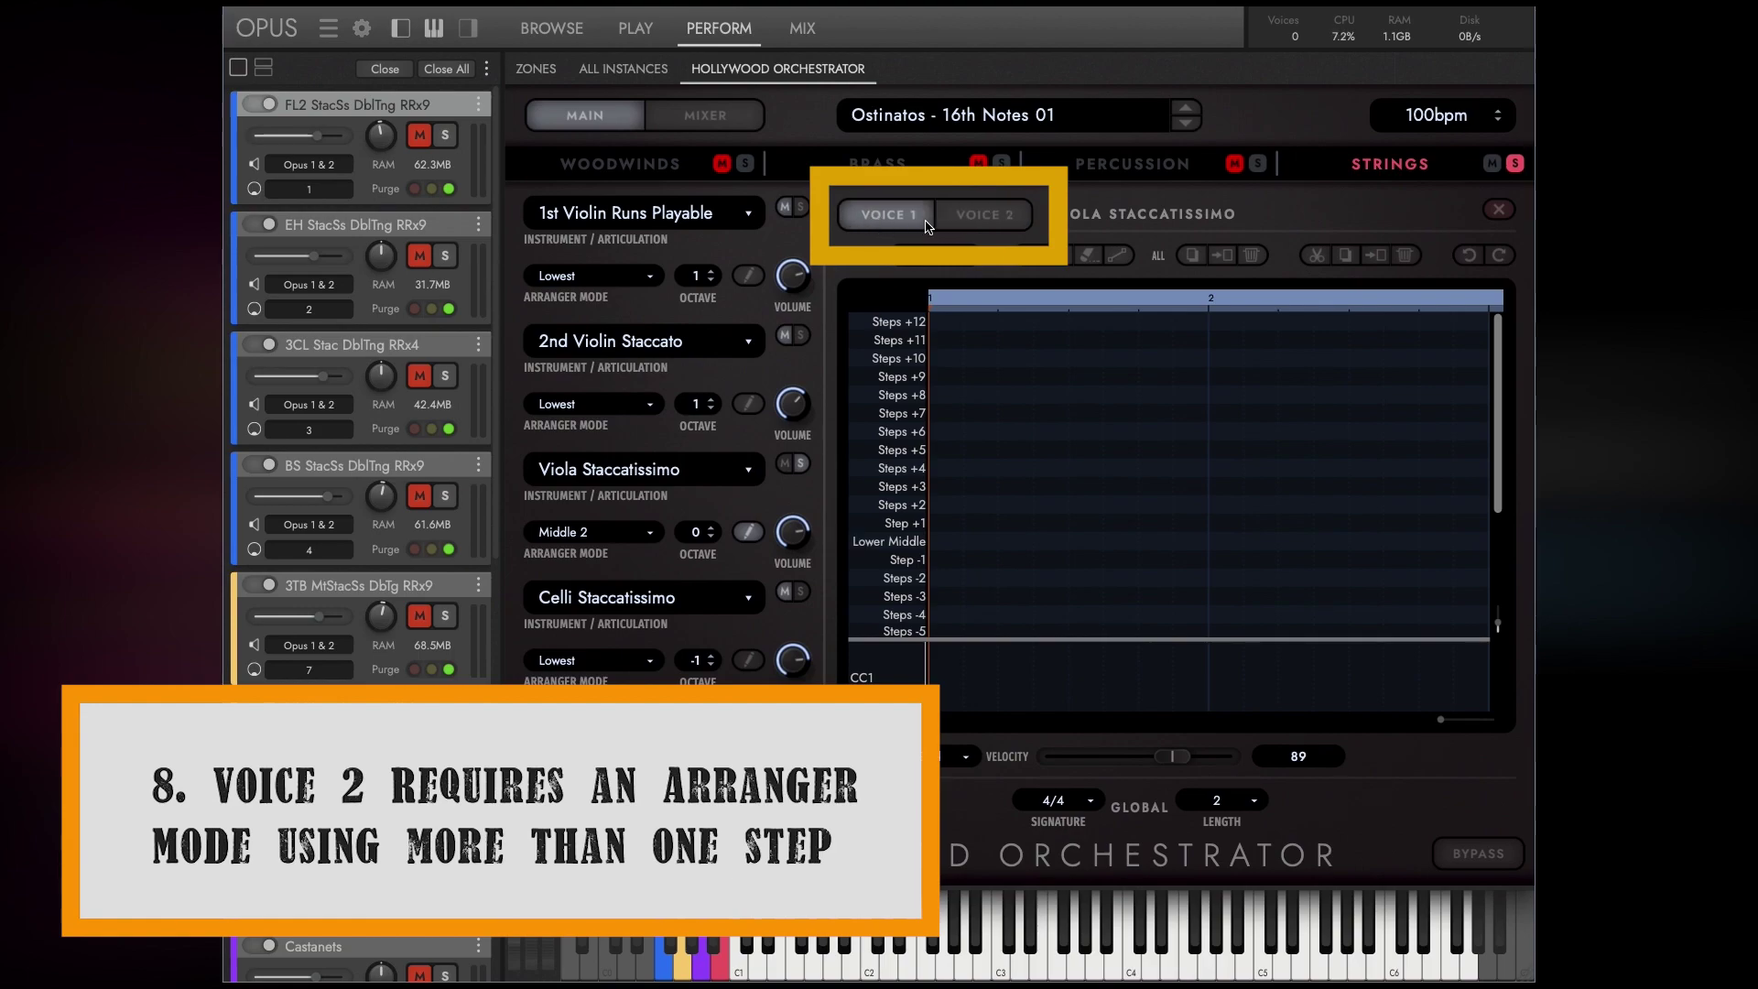
left_click(594, 535)
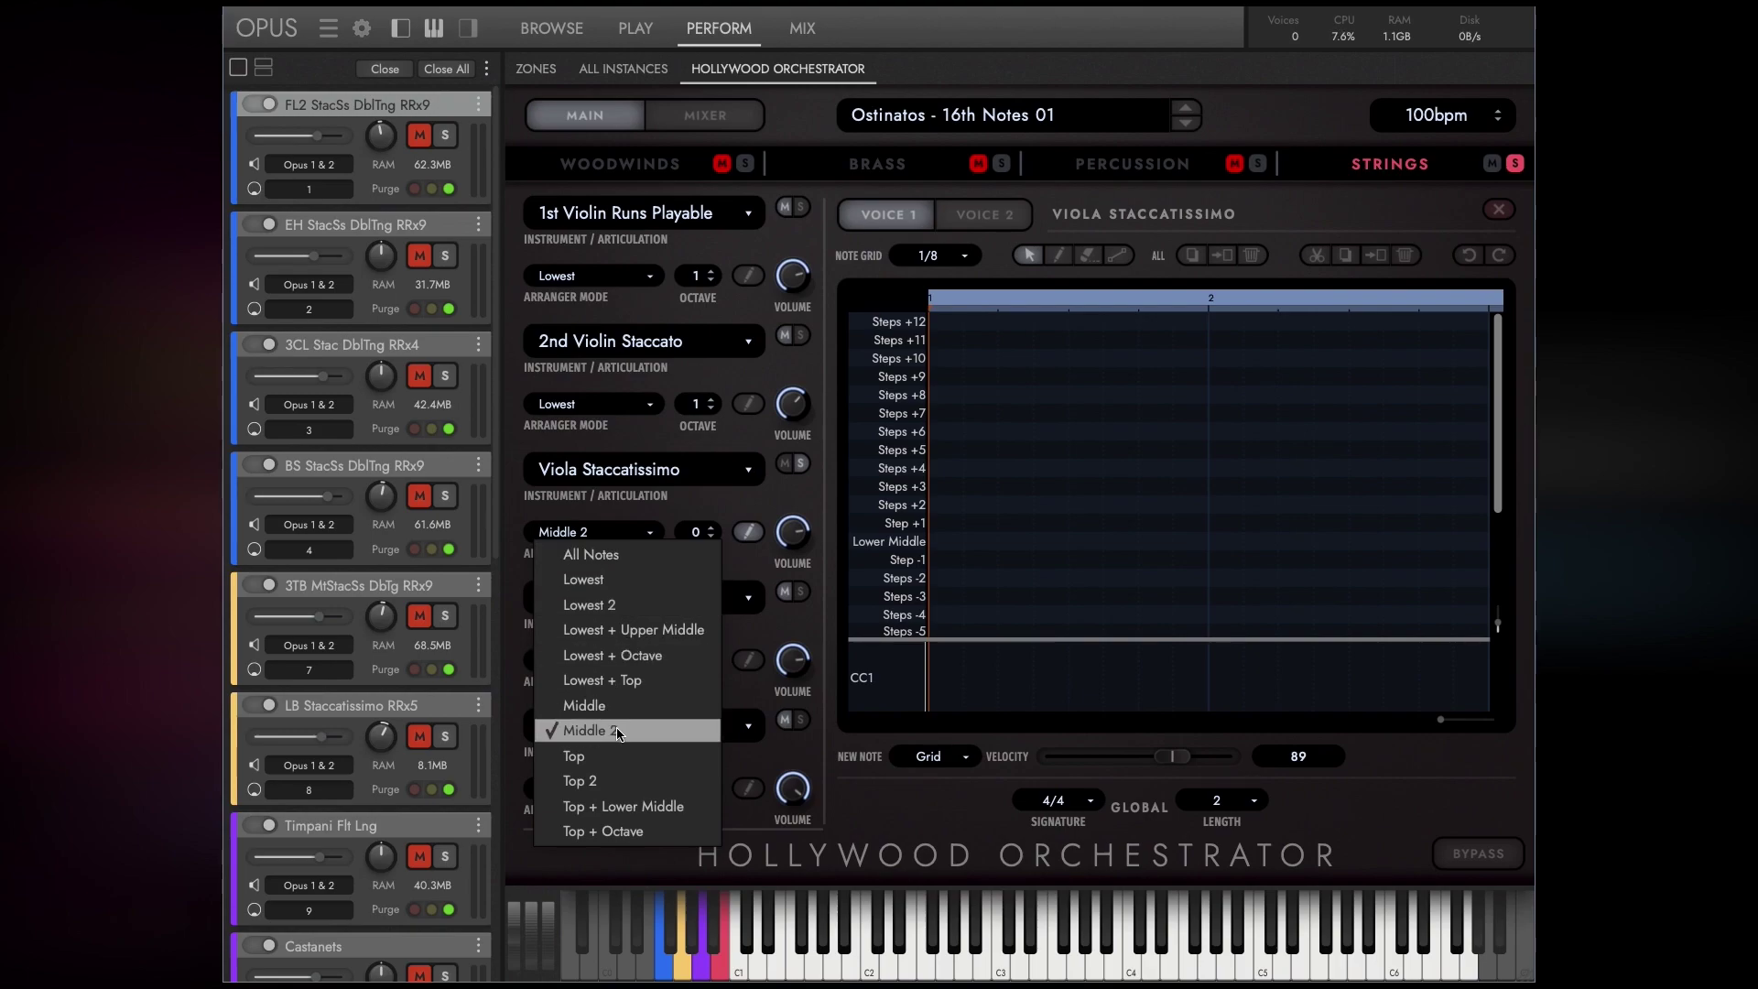
left_click(586, 755)
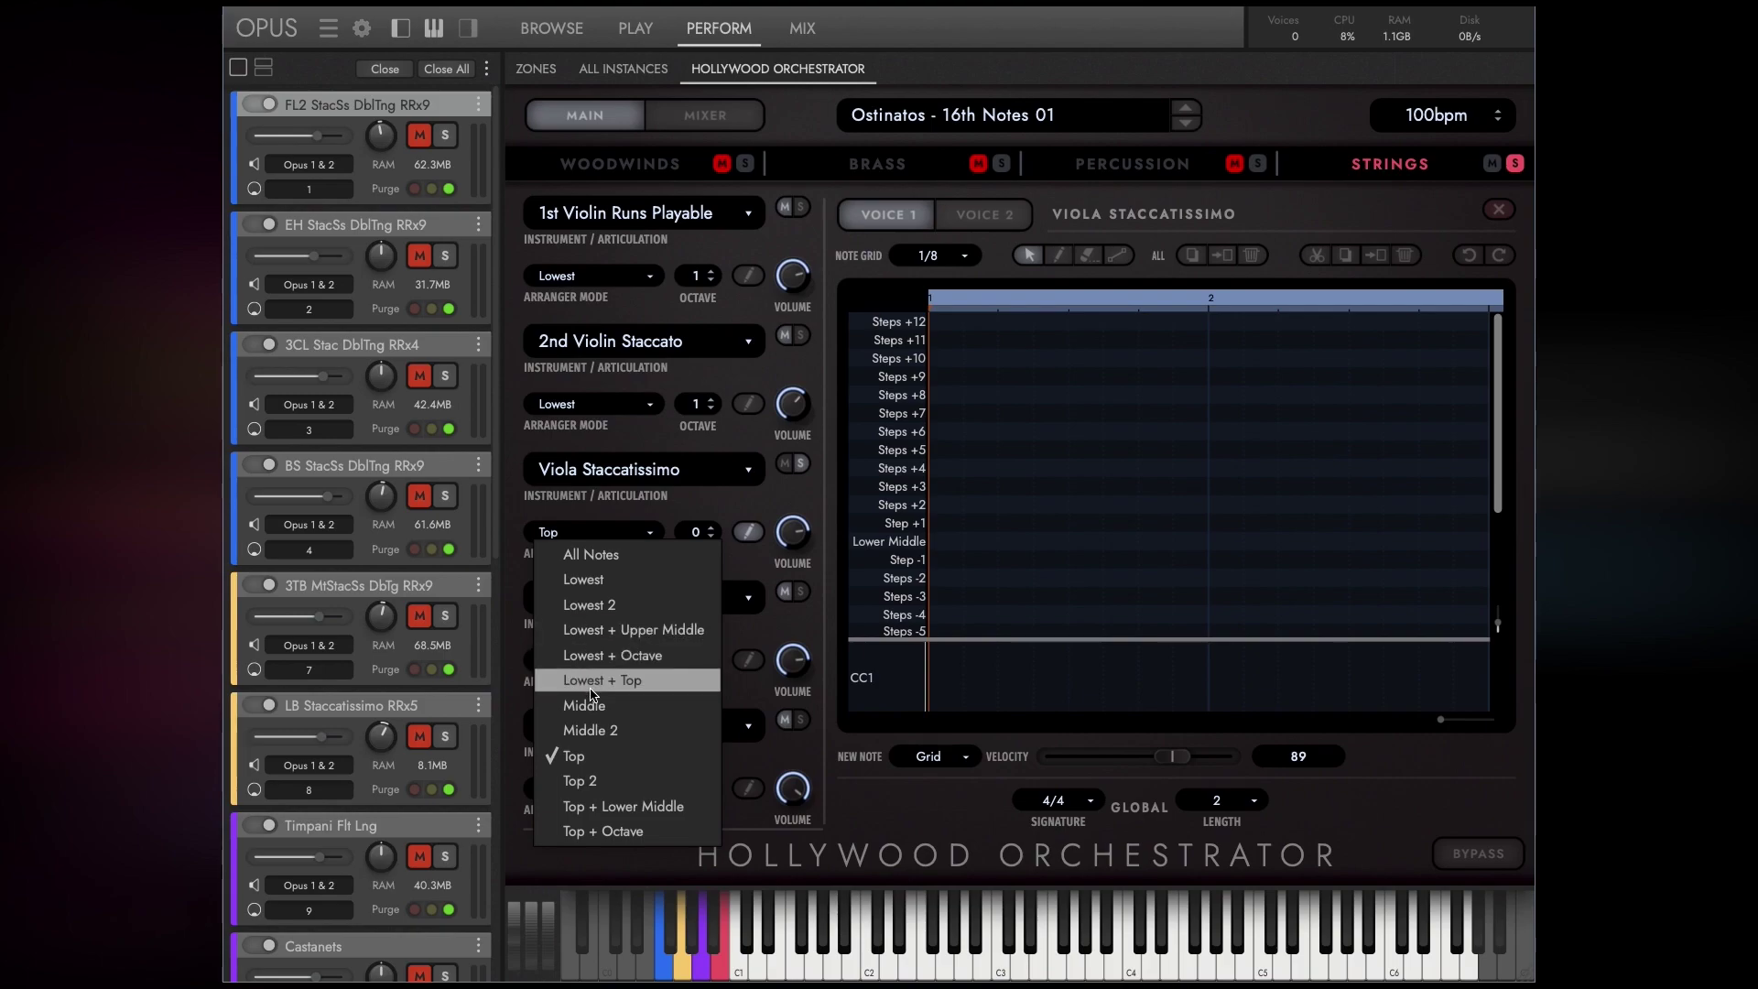
left_click(586, 730)
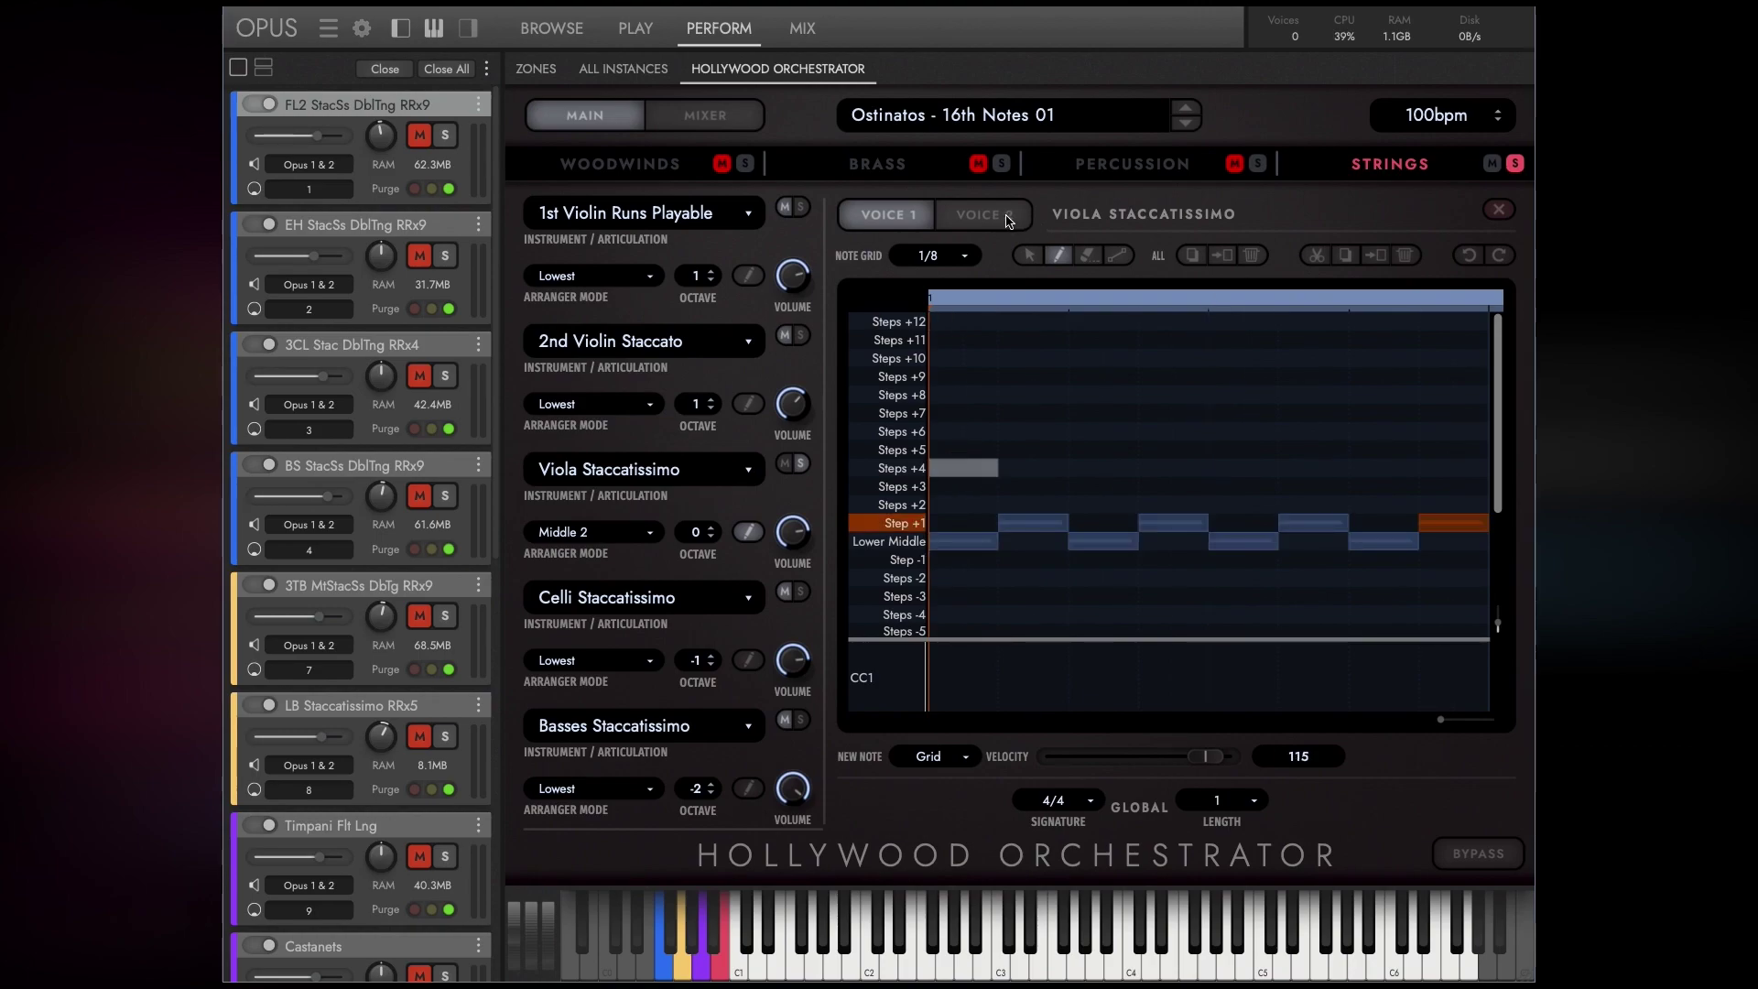
Compare the Voice 1 and Voice 2 note patterns of the Viola Staccatissimo part.
left_click(1008, 220)
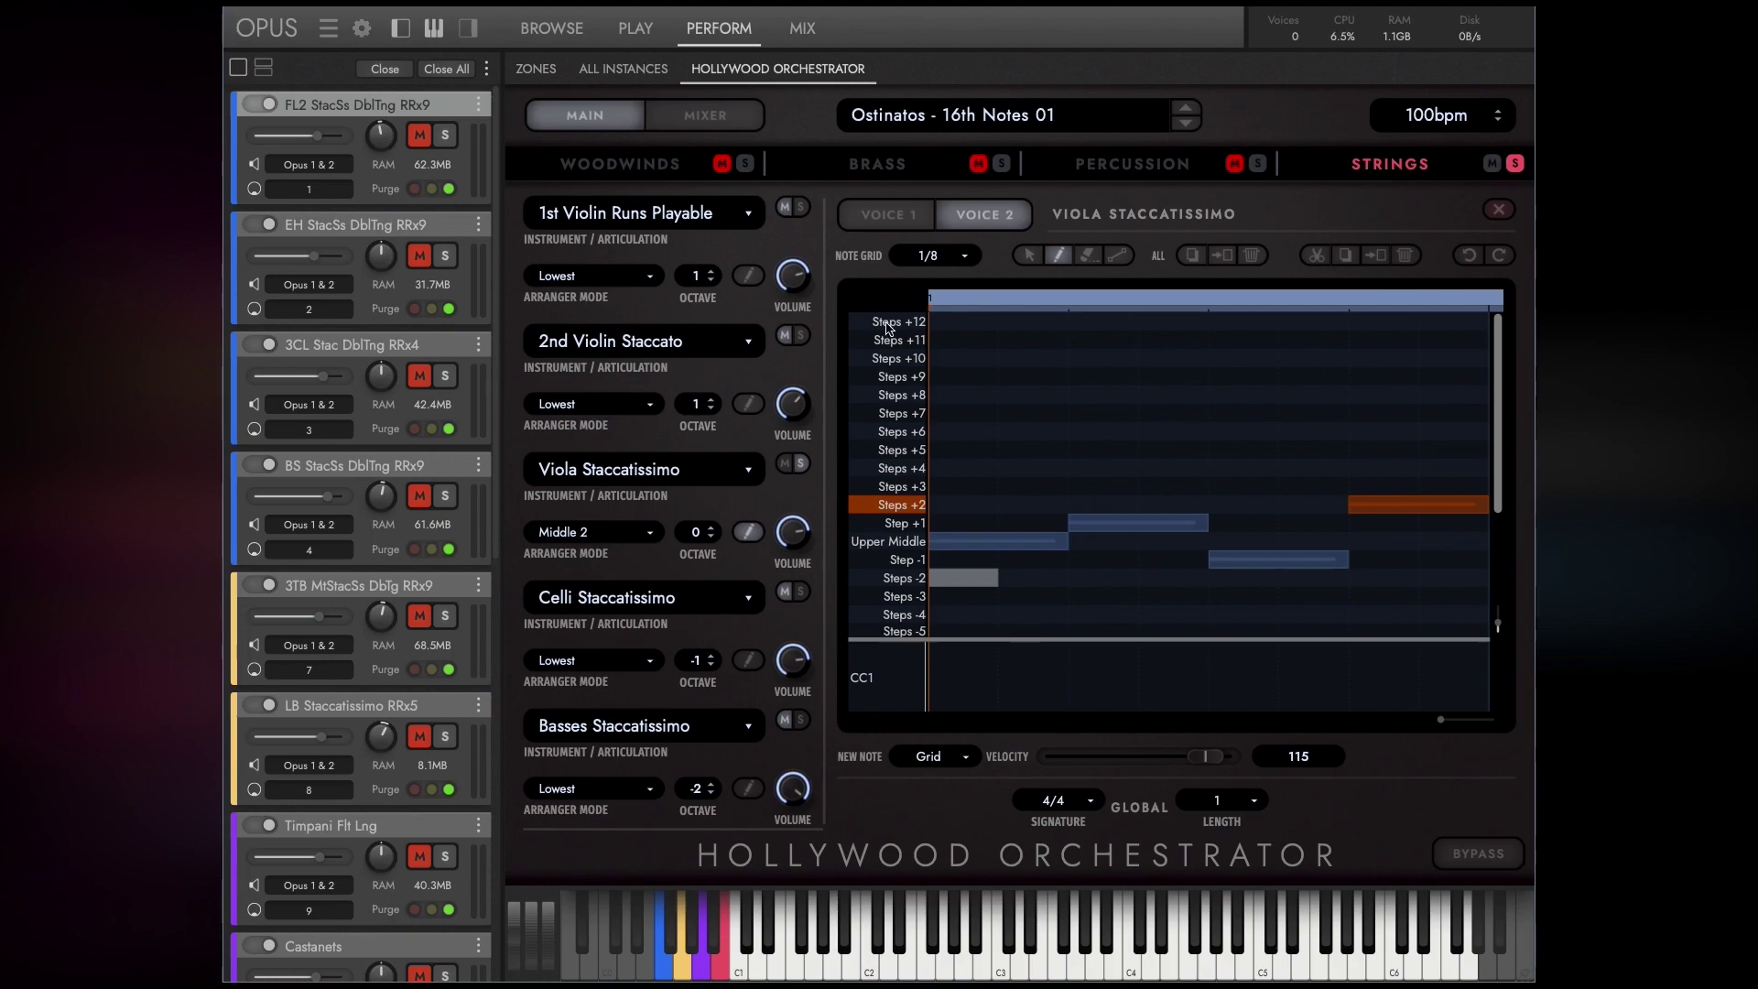
left_click(897, 215)
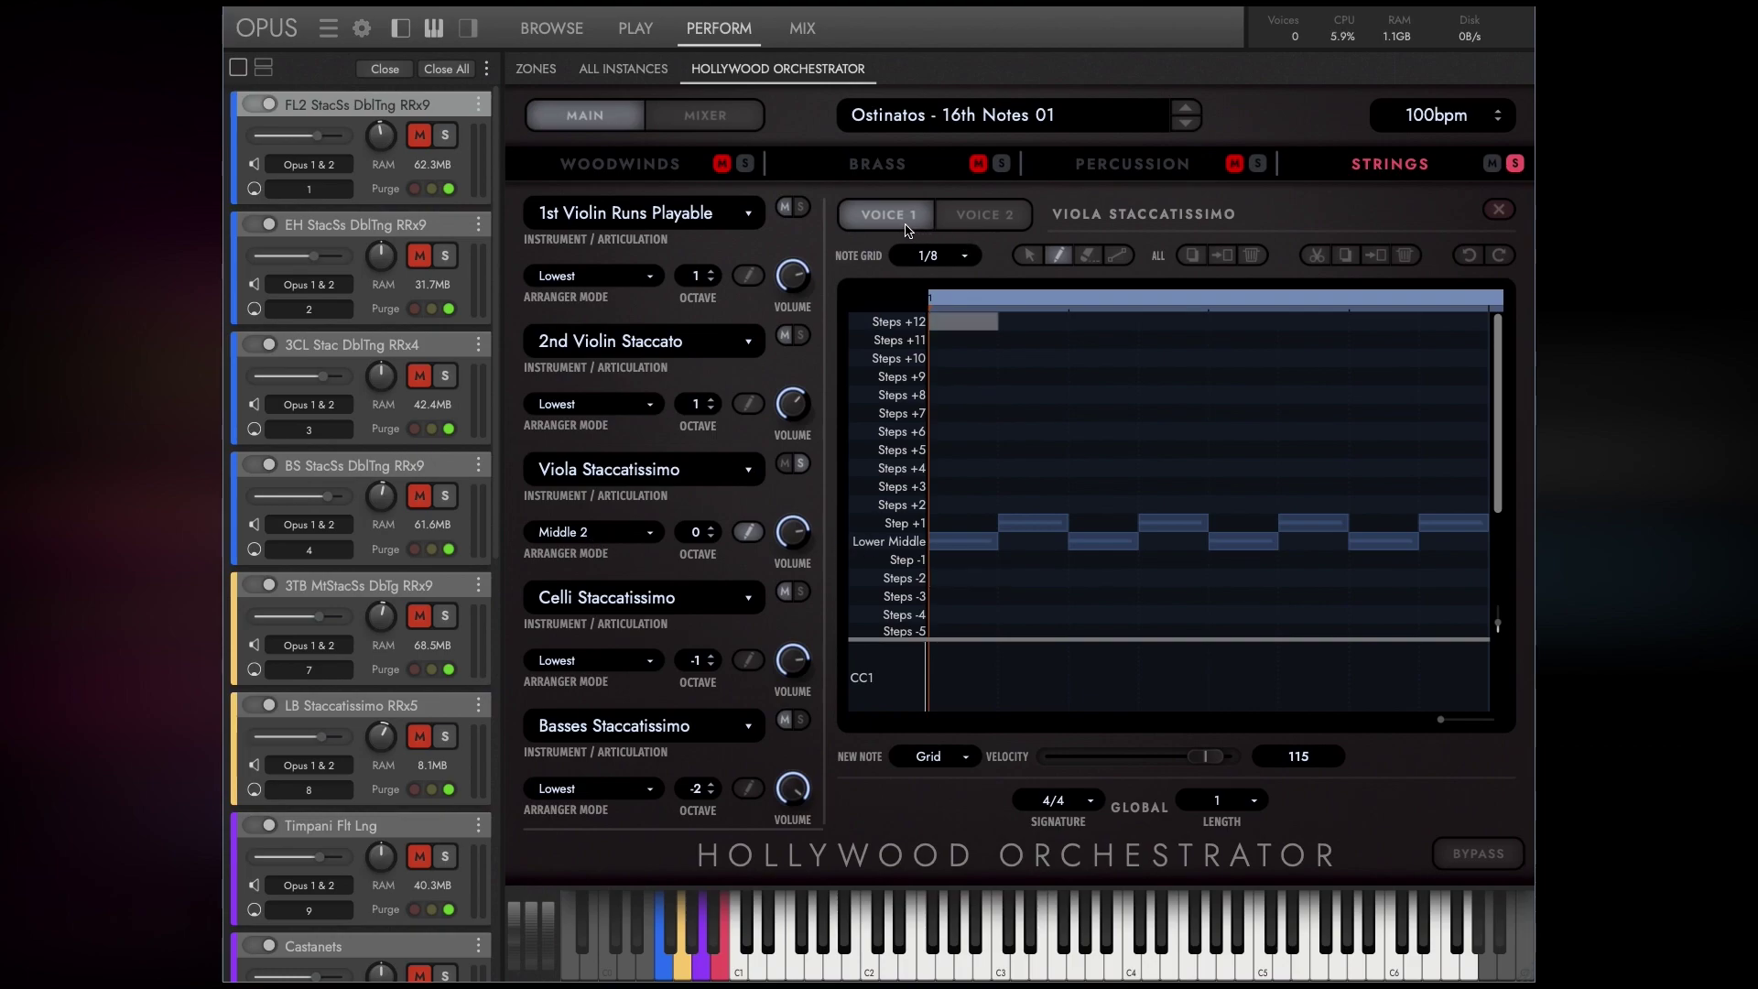
left_click(977, 218)
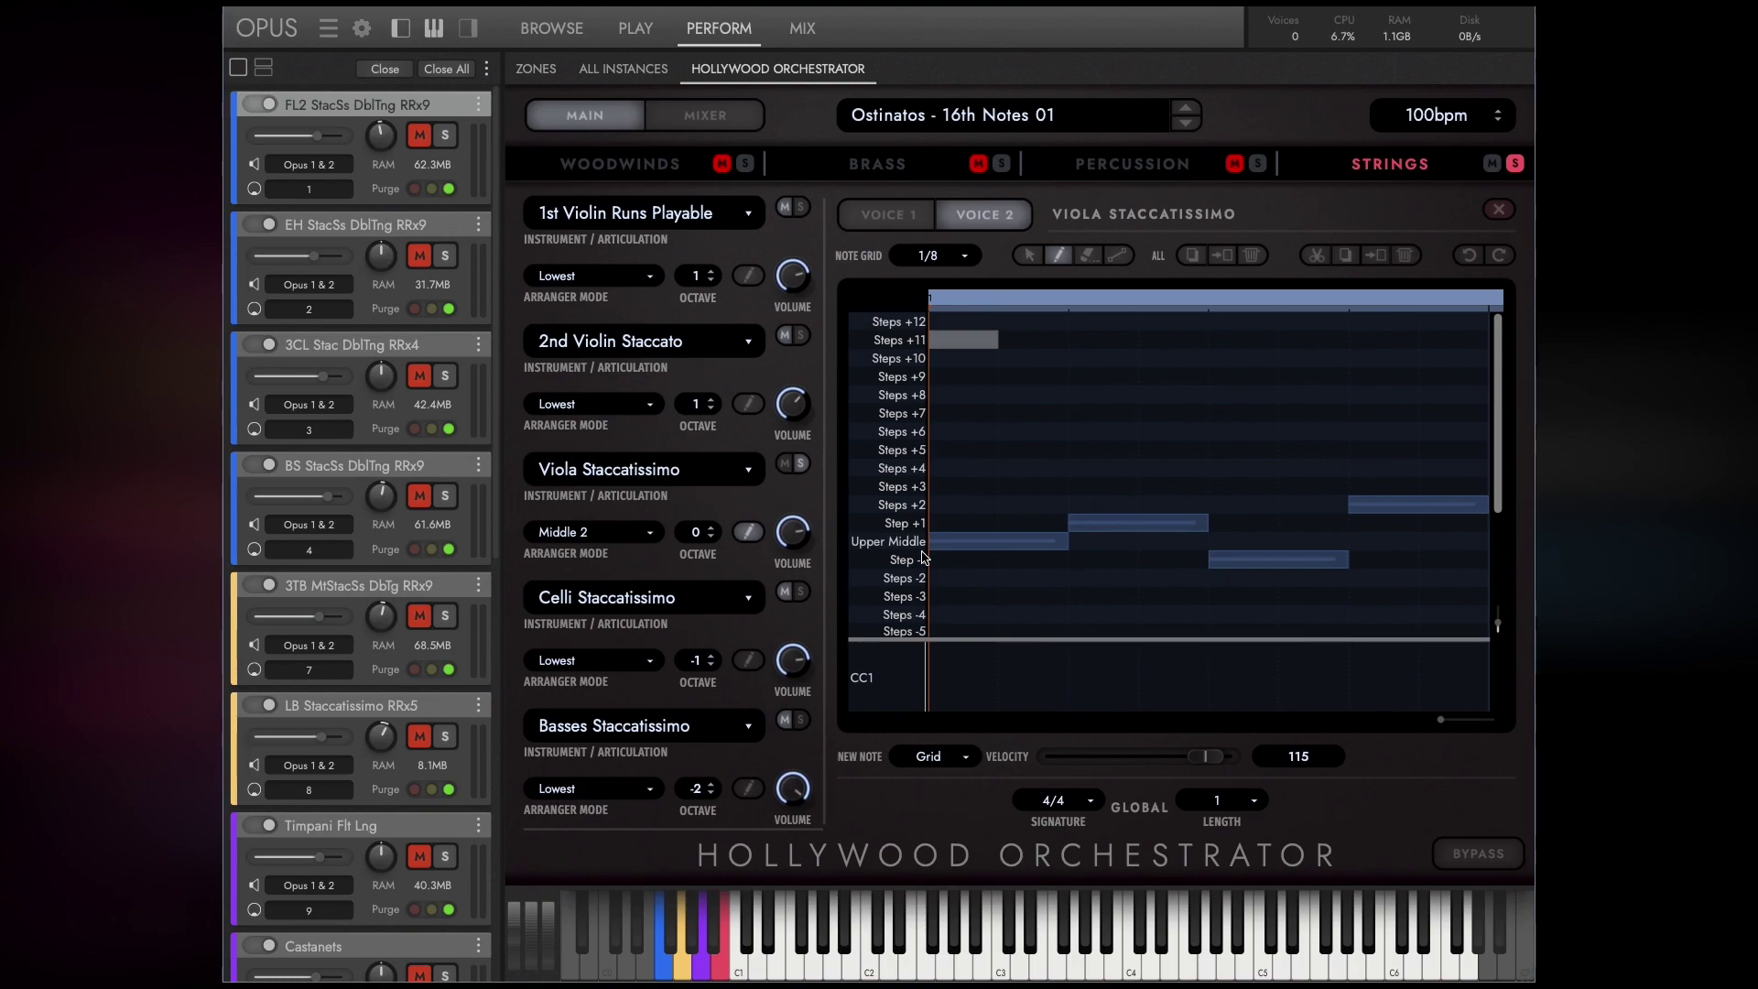
Rearrange the Voice 1 notes of the Viola Staccatissimo pattern into a stepwise rise from Lower Middle to Steps +7.
left_click(914, 222)
left_click(1029, 257)
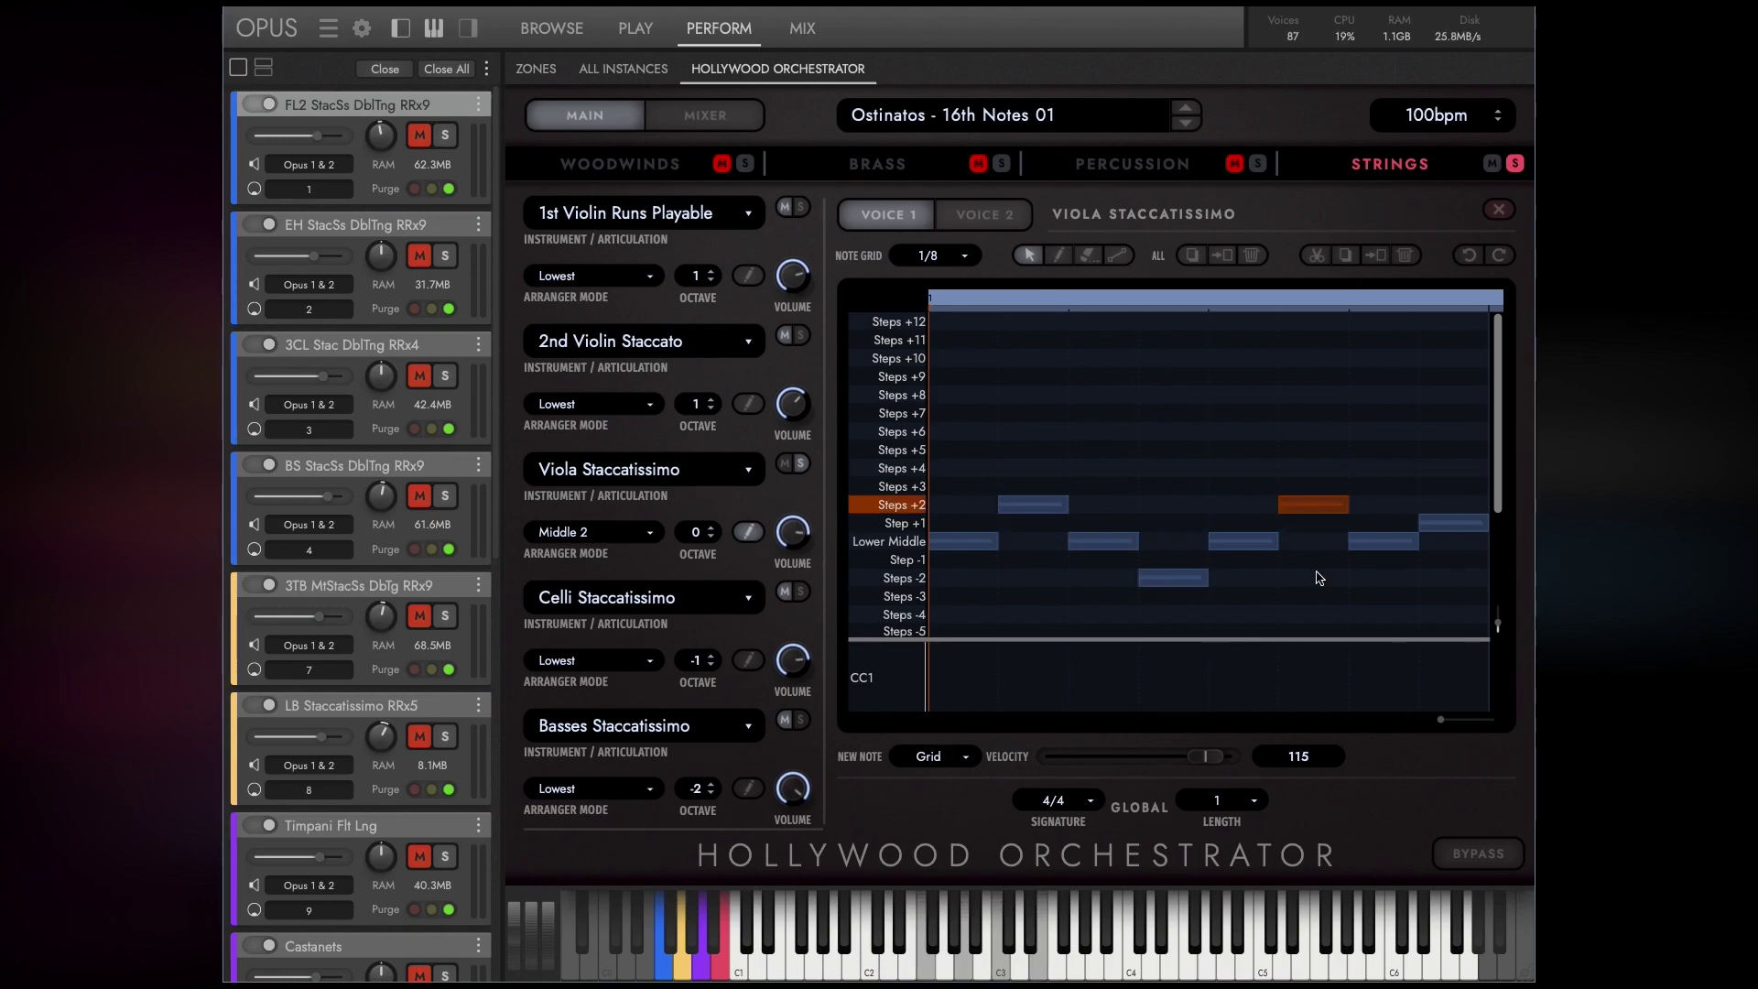
mouse_move(1092, 550)
left_mouse_down()
mouse_move(1091, 506)
mouse_move(1093, 525)
left_mouse_up()
left_click_drag(1175, 579, 1172, 487)
left_click_drag(1311, 500, 1316, 529)
mouse_move(1106, 524)
left_mouse_down()
mouse_move(1107, 485)
mouse_move(1103, 522)
mouse_move(1027, 520)
mouse_move(1107, 504)
left_mouse_up()
left_click_drag(1245, 538, 1378, 445)
left_click_drag(1437, 528, 1456, 414)
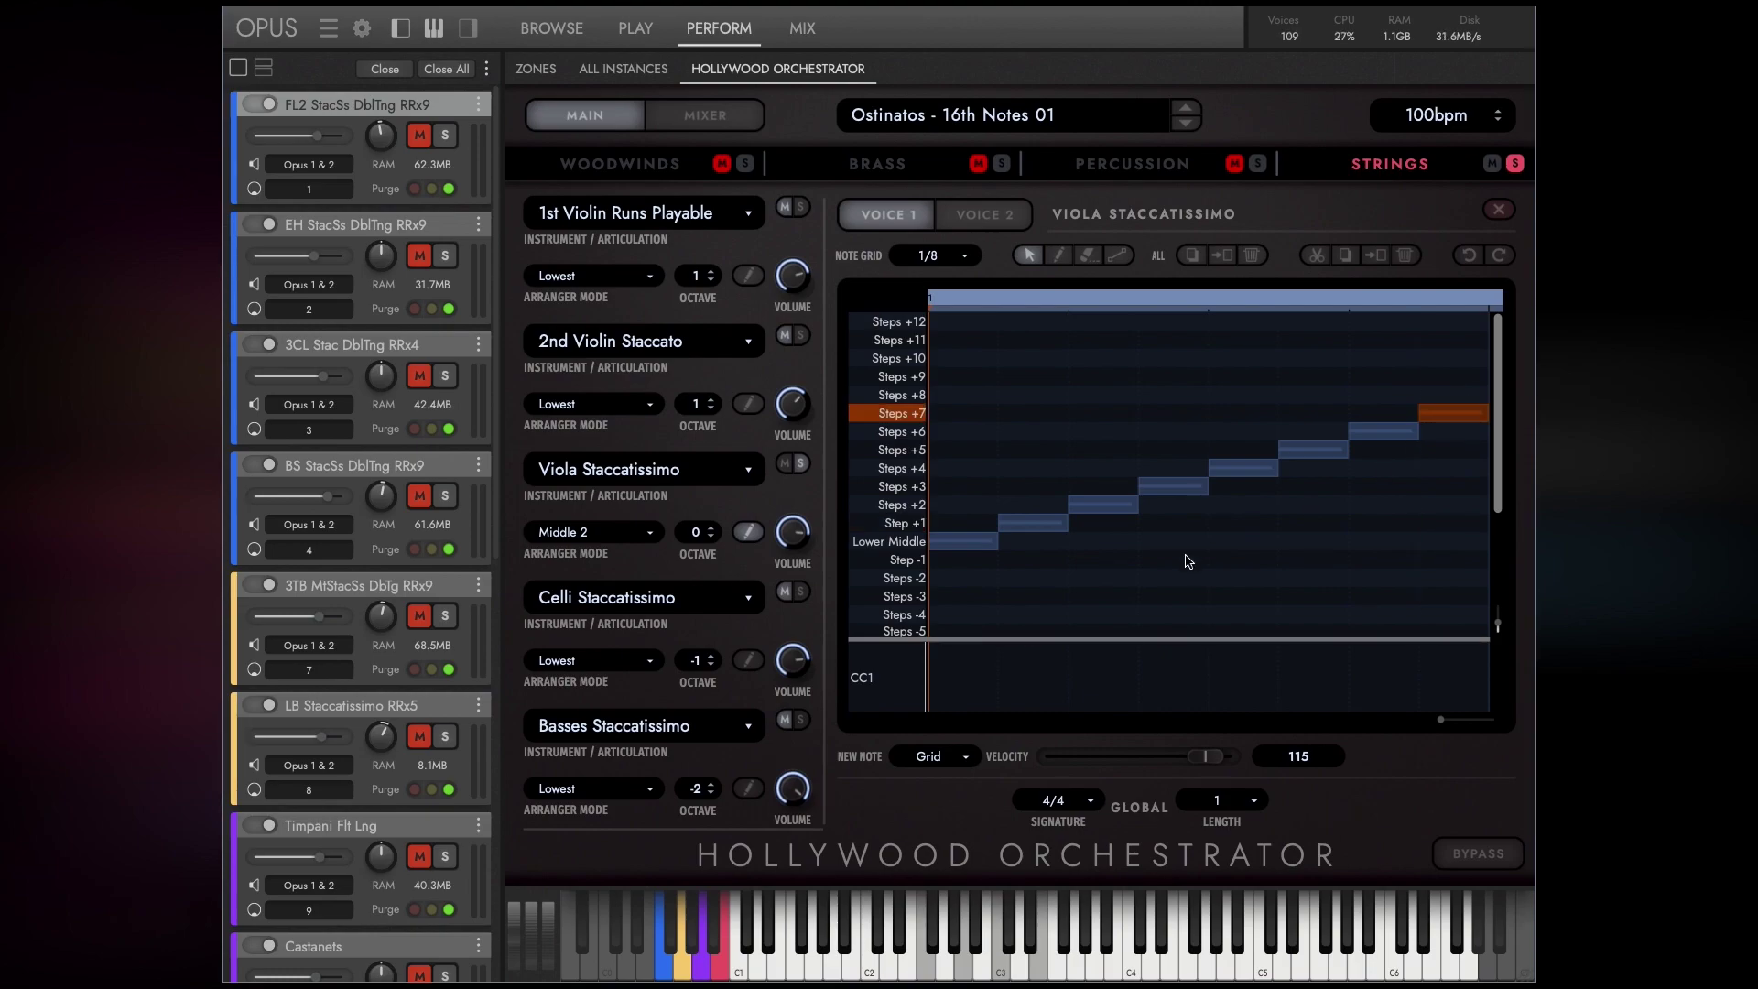
Show Voice 2 of the viola pattern and change the viola's articulation from Staccatissimo to Legato.
left_click(976, 220)
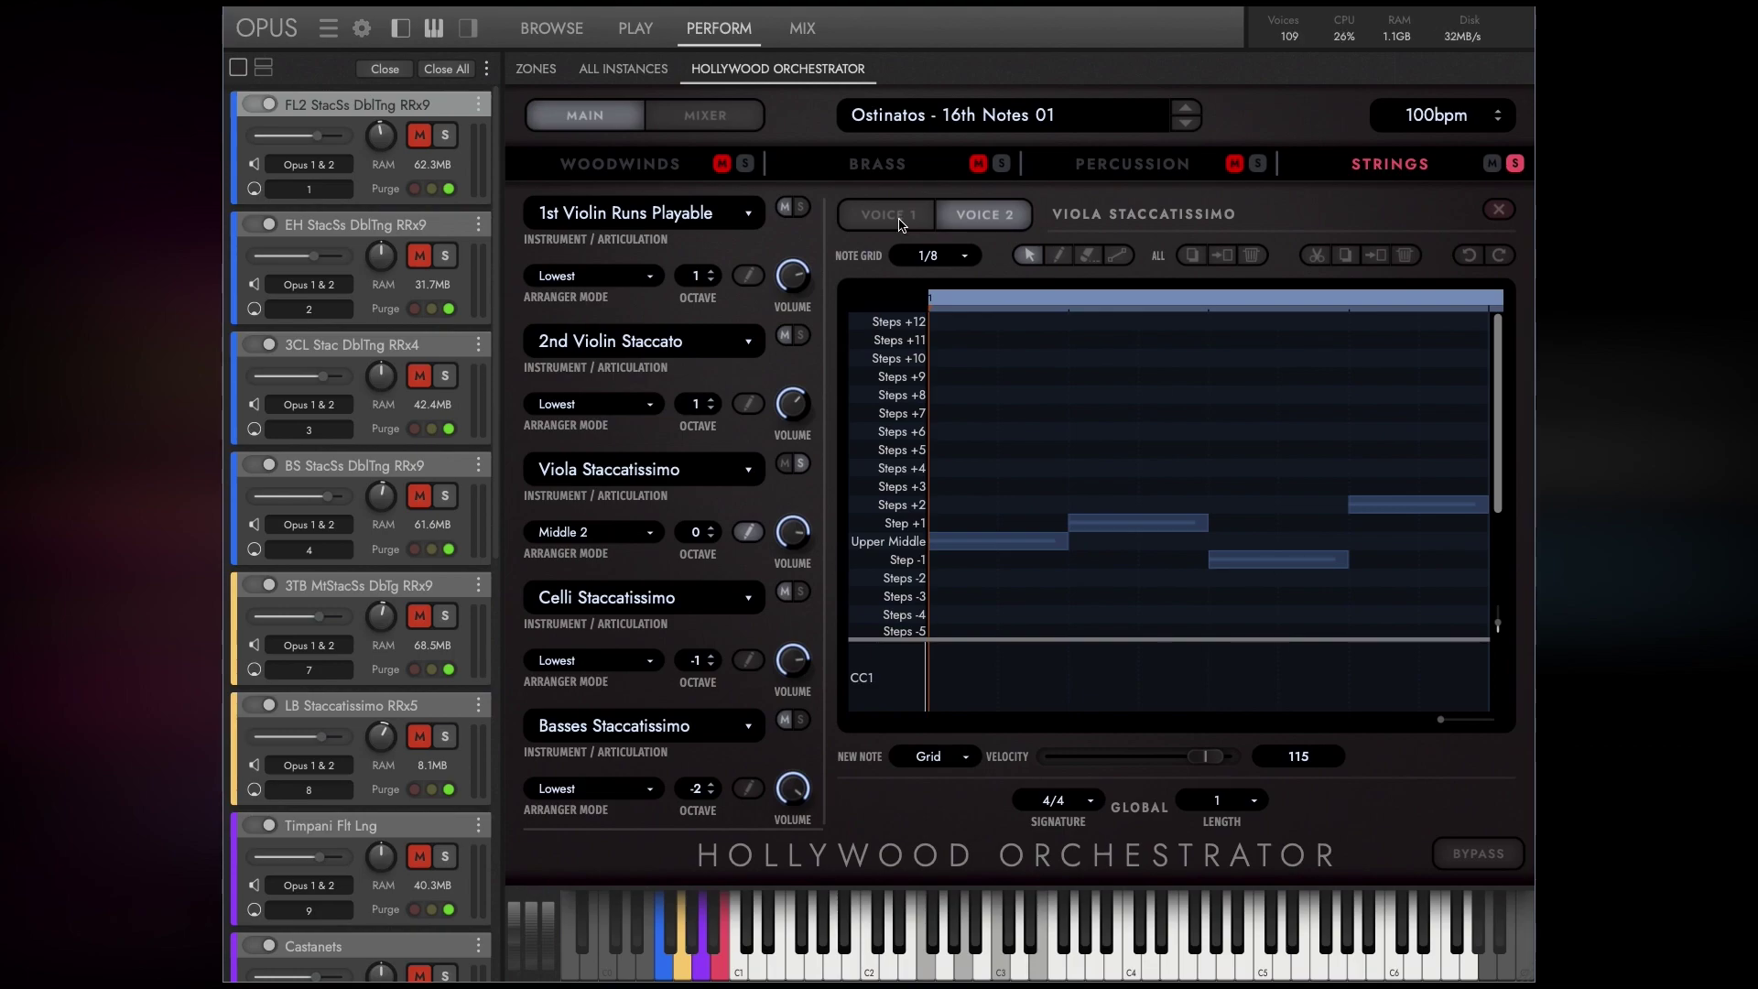
left_click(645, 471)
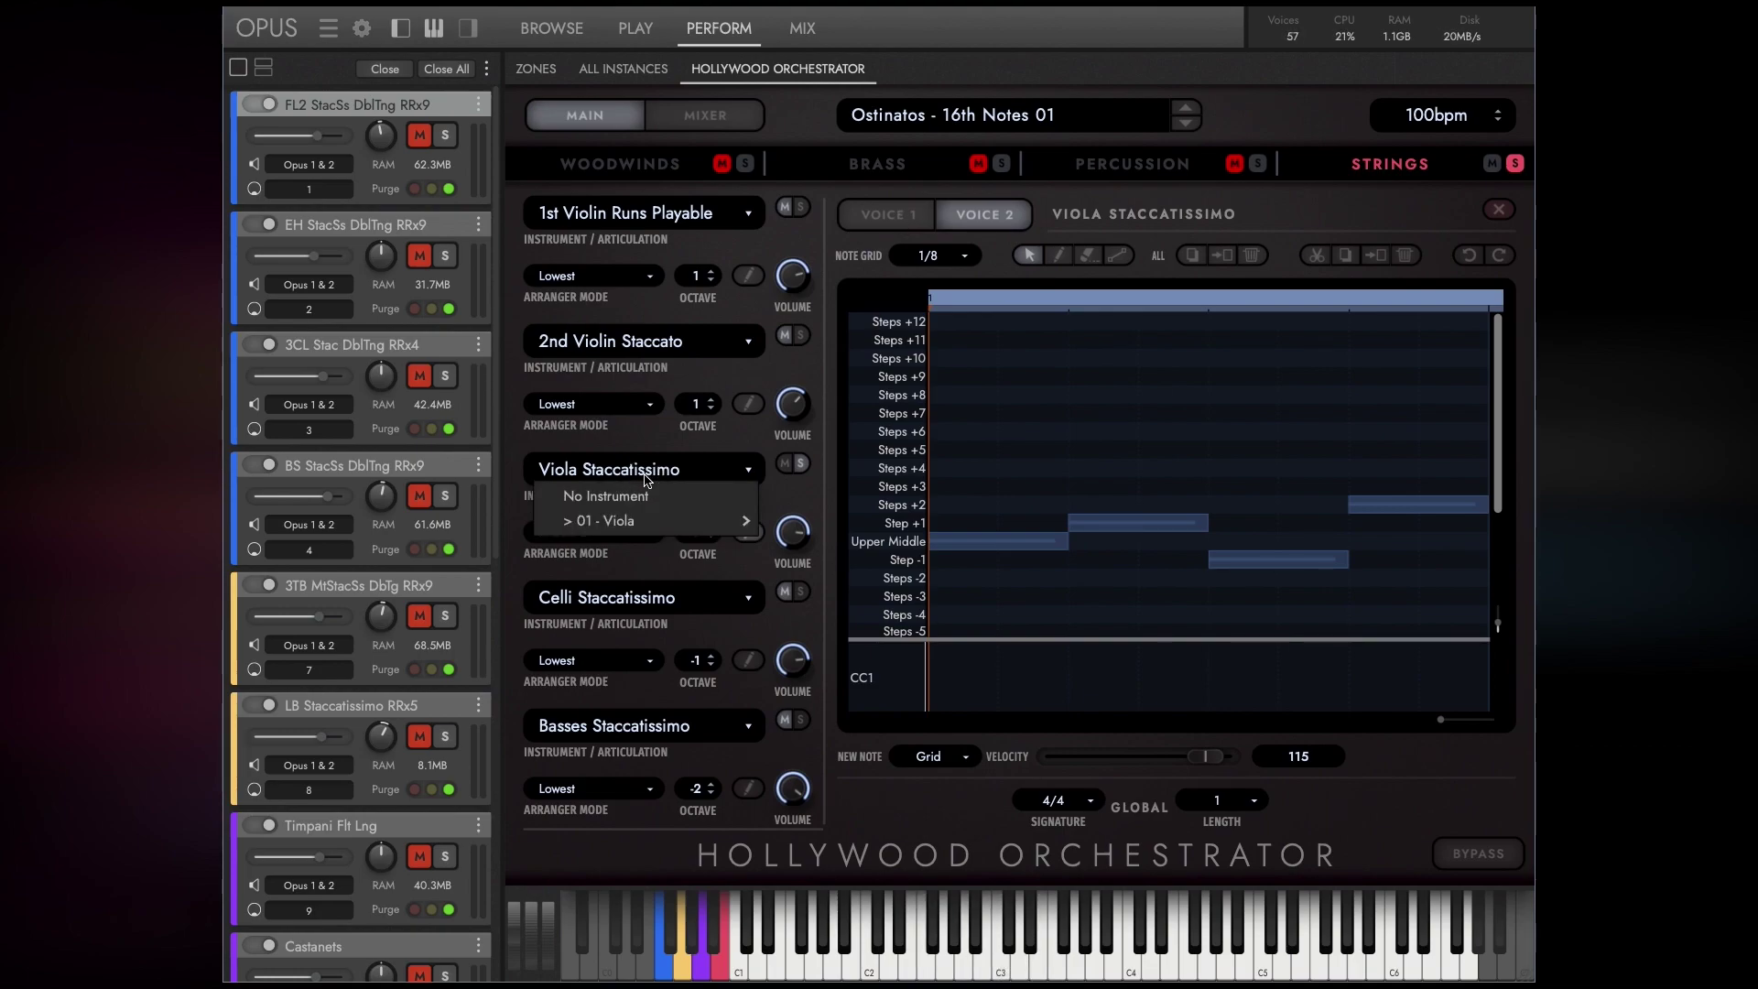
mouse_move(633, 524)
left_click(814, 395)
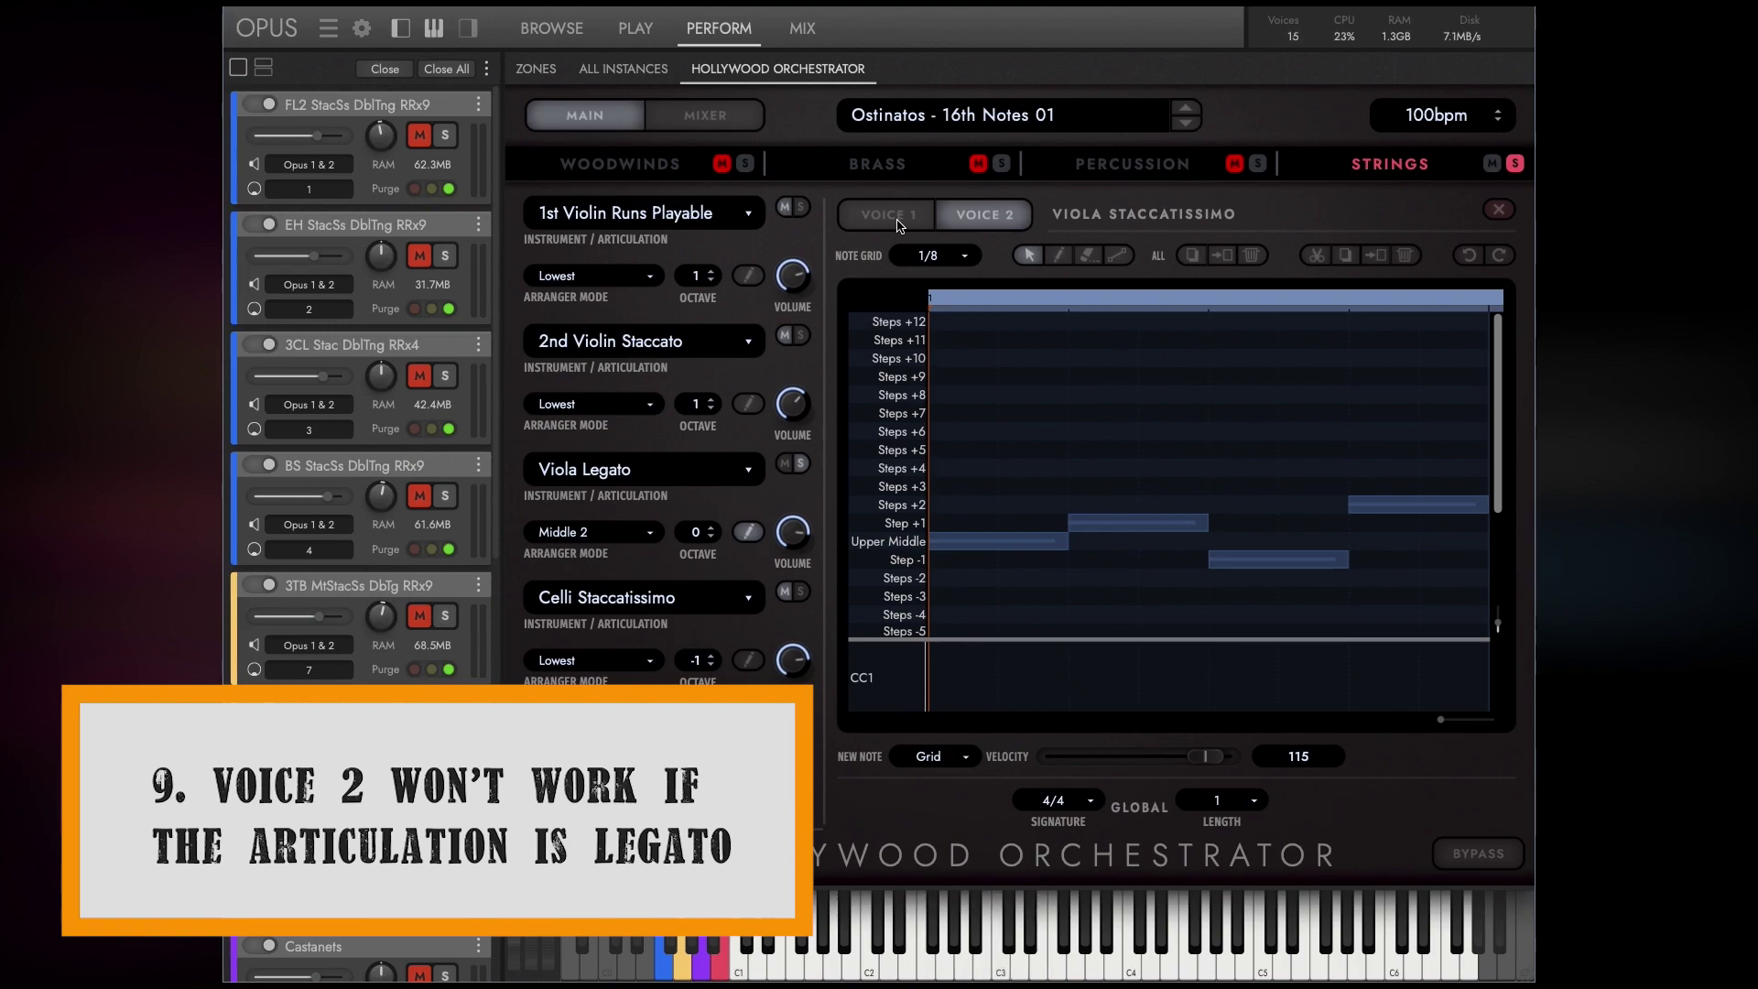
Compare the Voice 1 and Voice 2 patterns while the viola uses the Legato articulation.
left_click(899, 221)
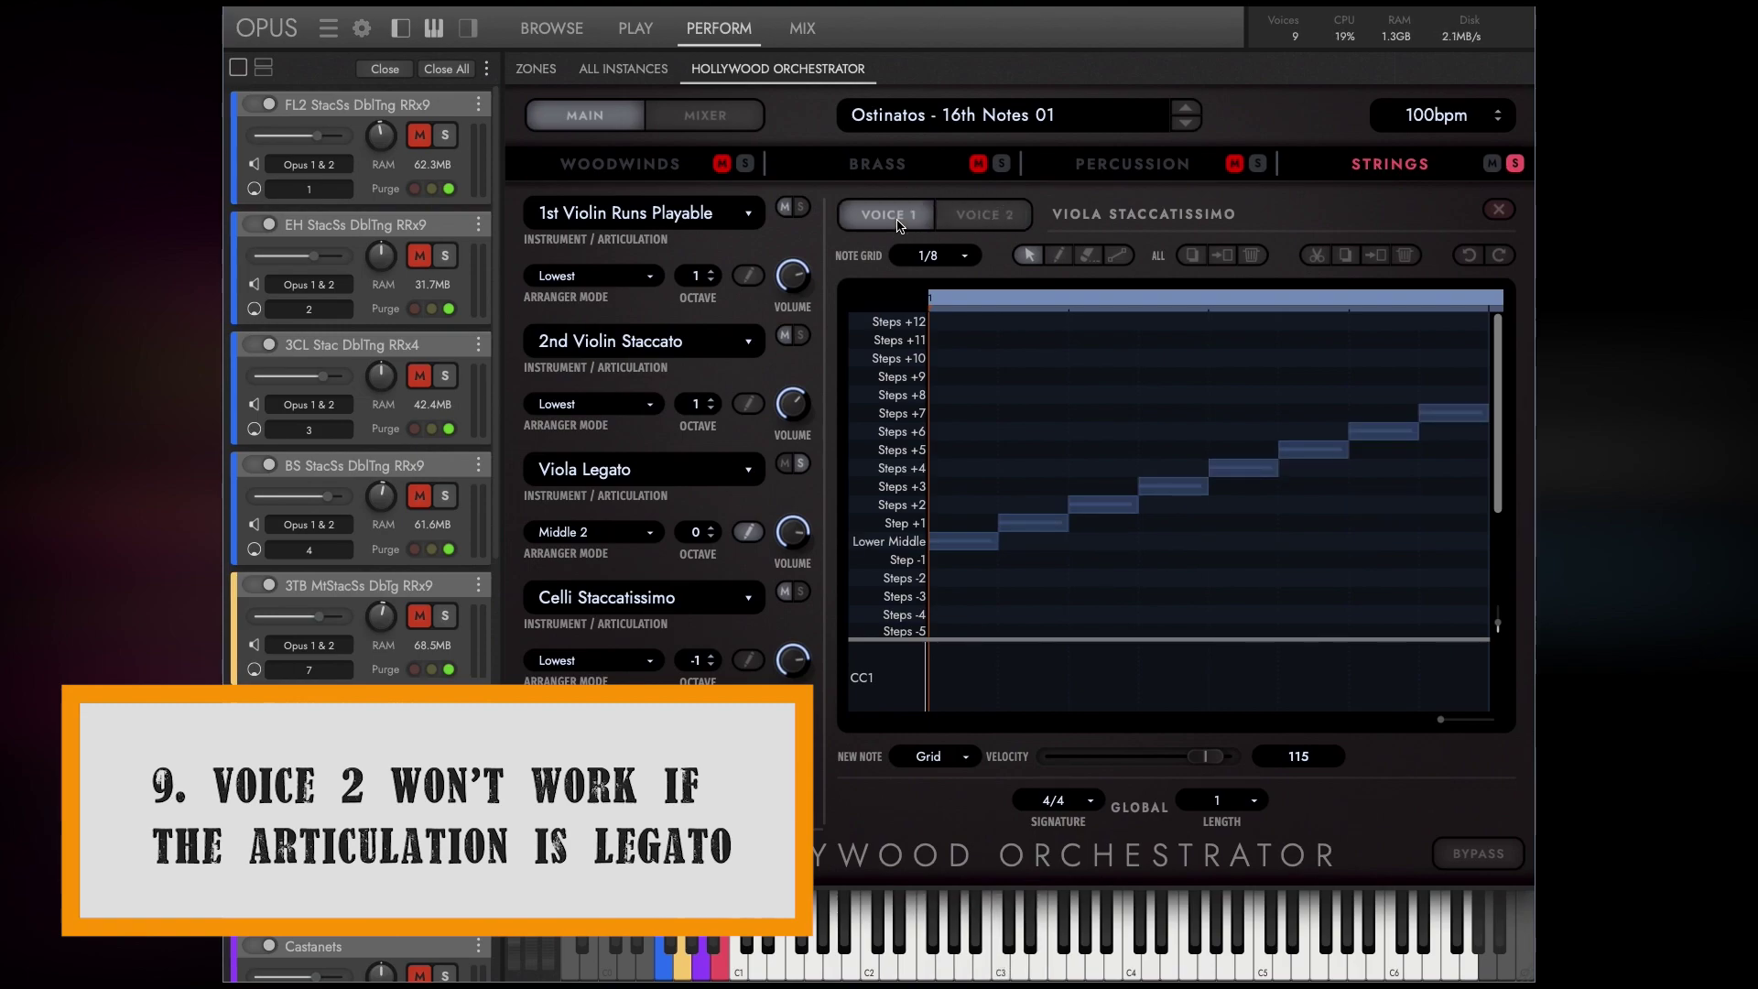
left_click(965, 225)
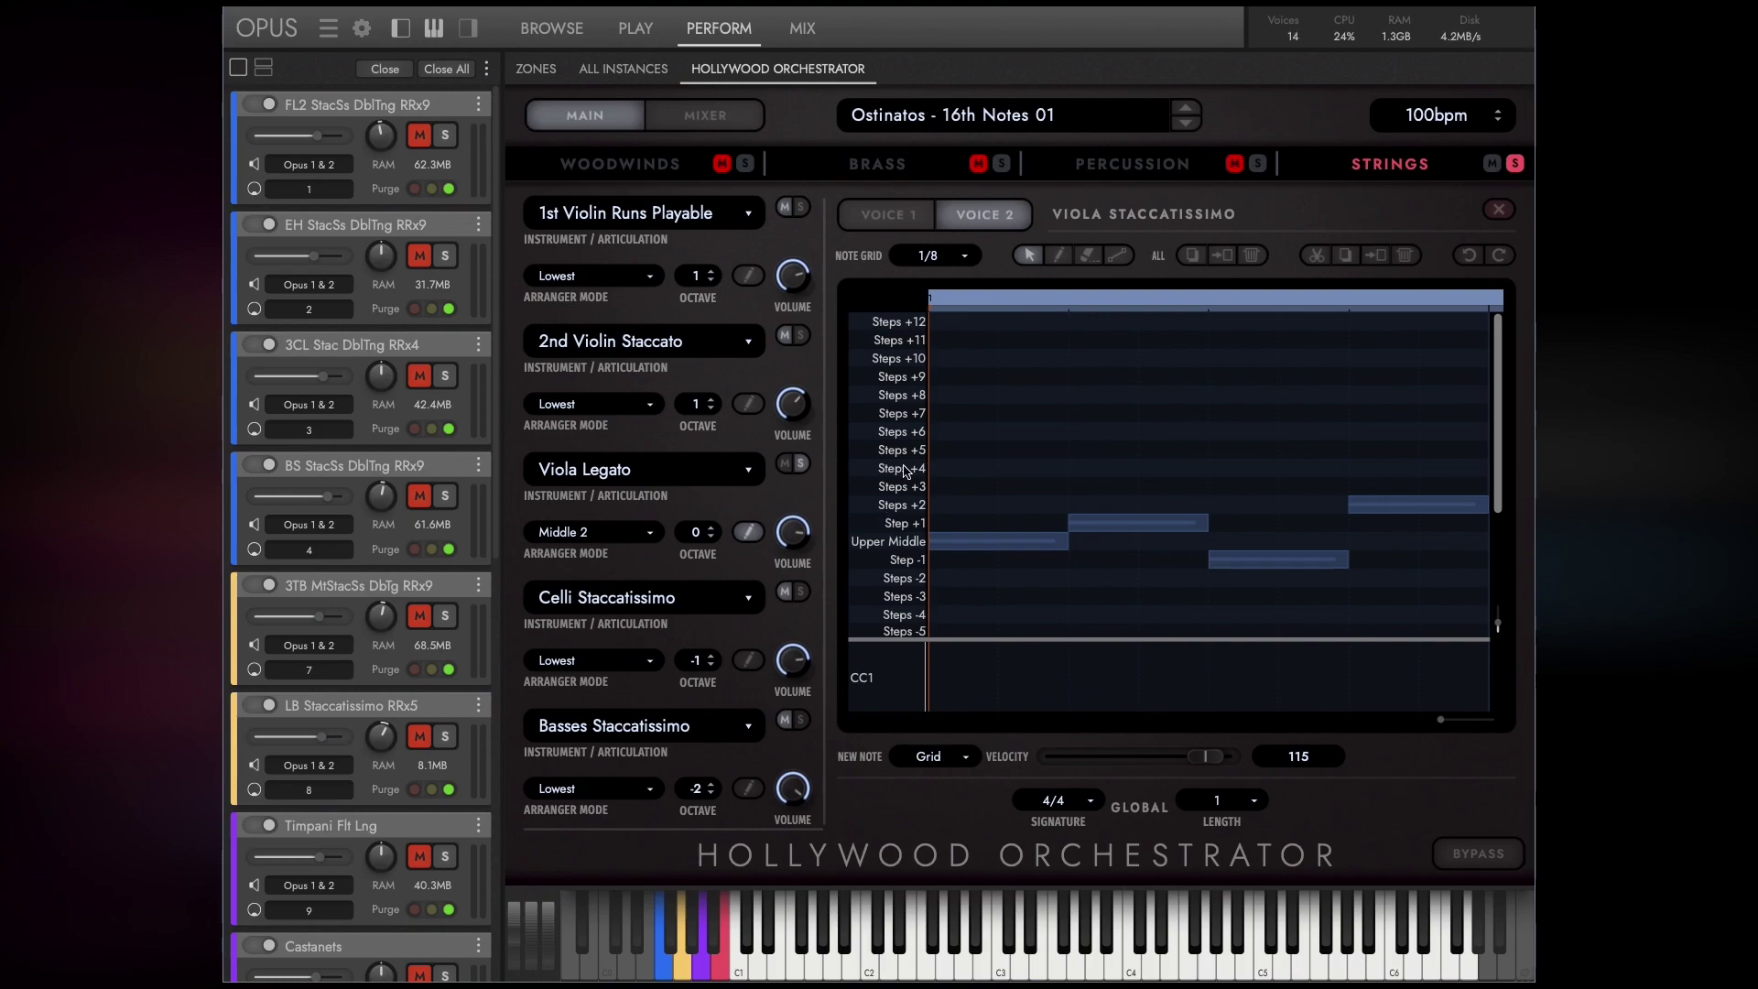
left_click(918, 219)
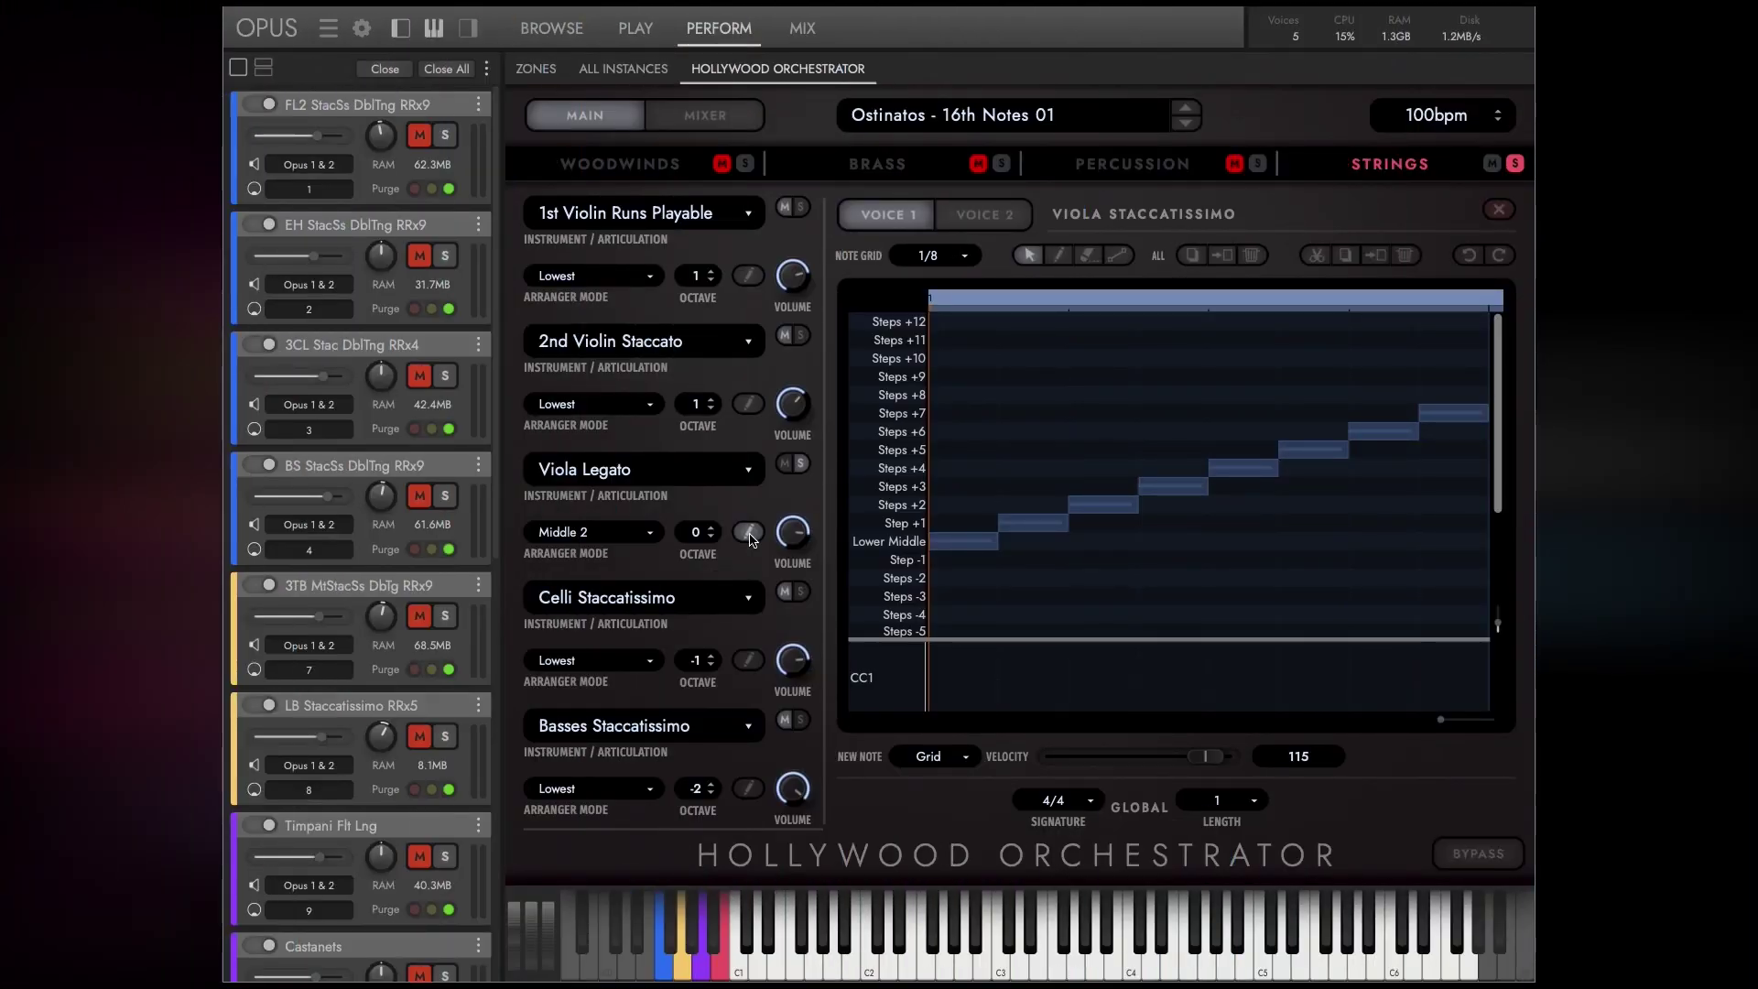
Leave the viola pattern editor, open the Viola Legato instrument settings and try different track delays, including -38.6 and -66.6.
left_click(749, 533)
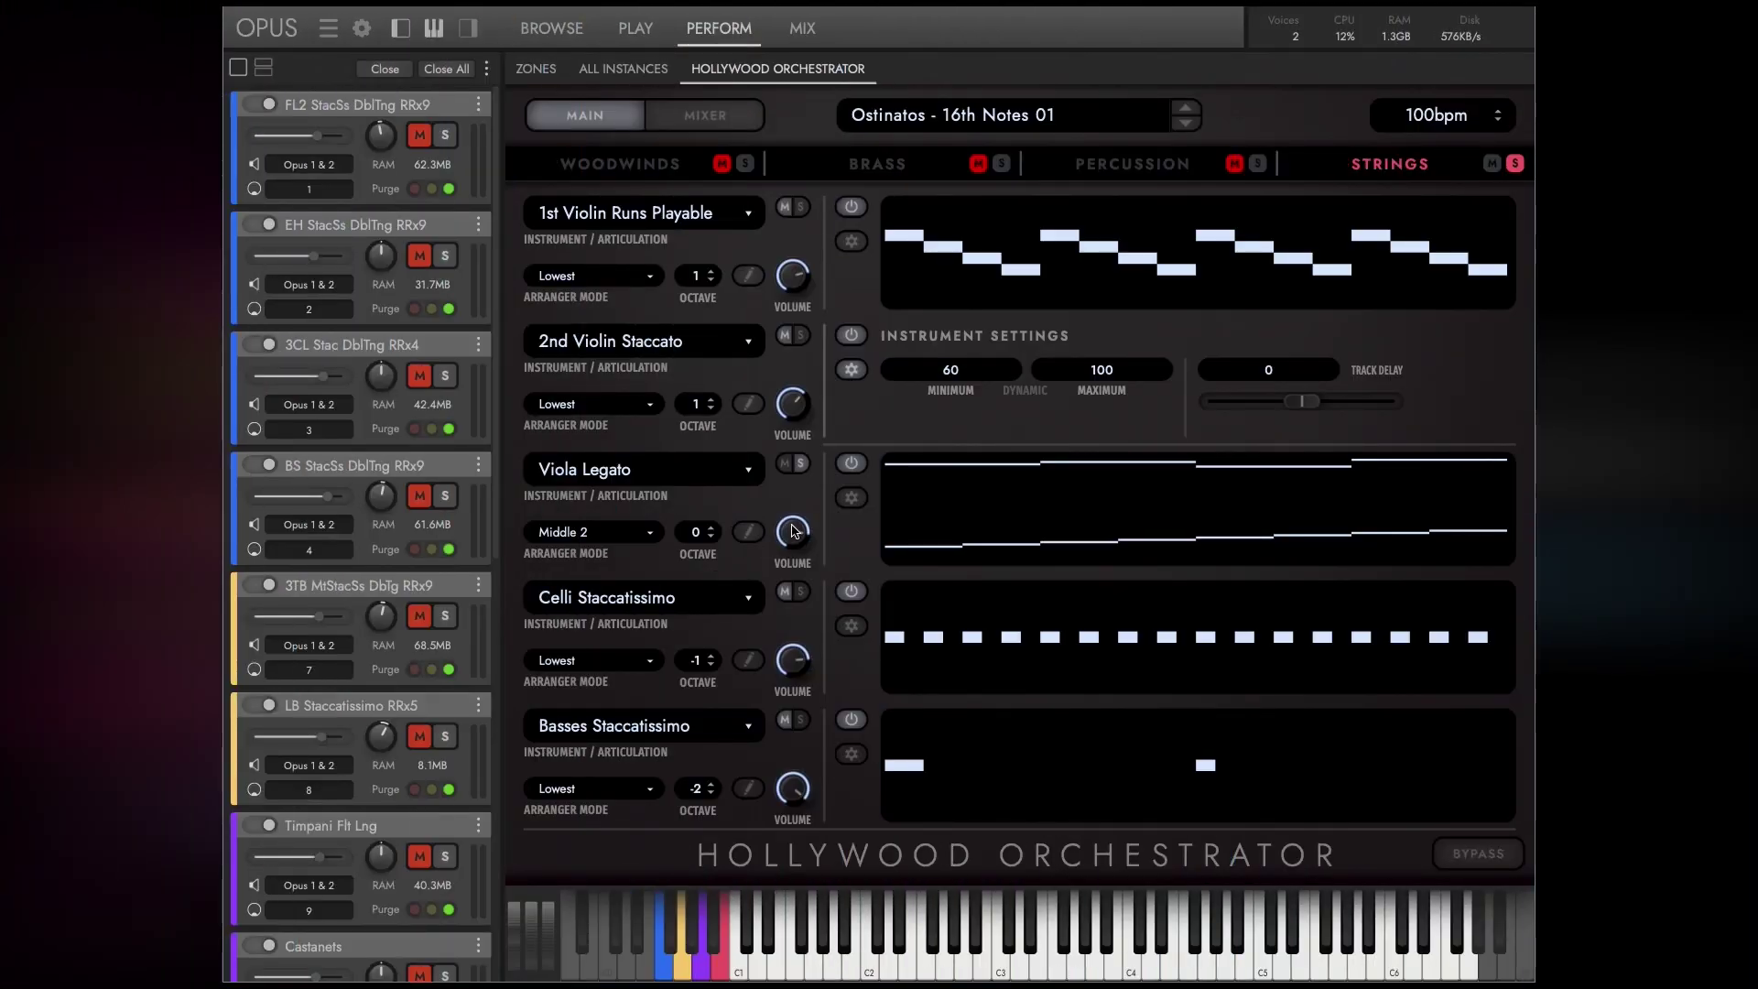
left_click(851, 499)
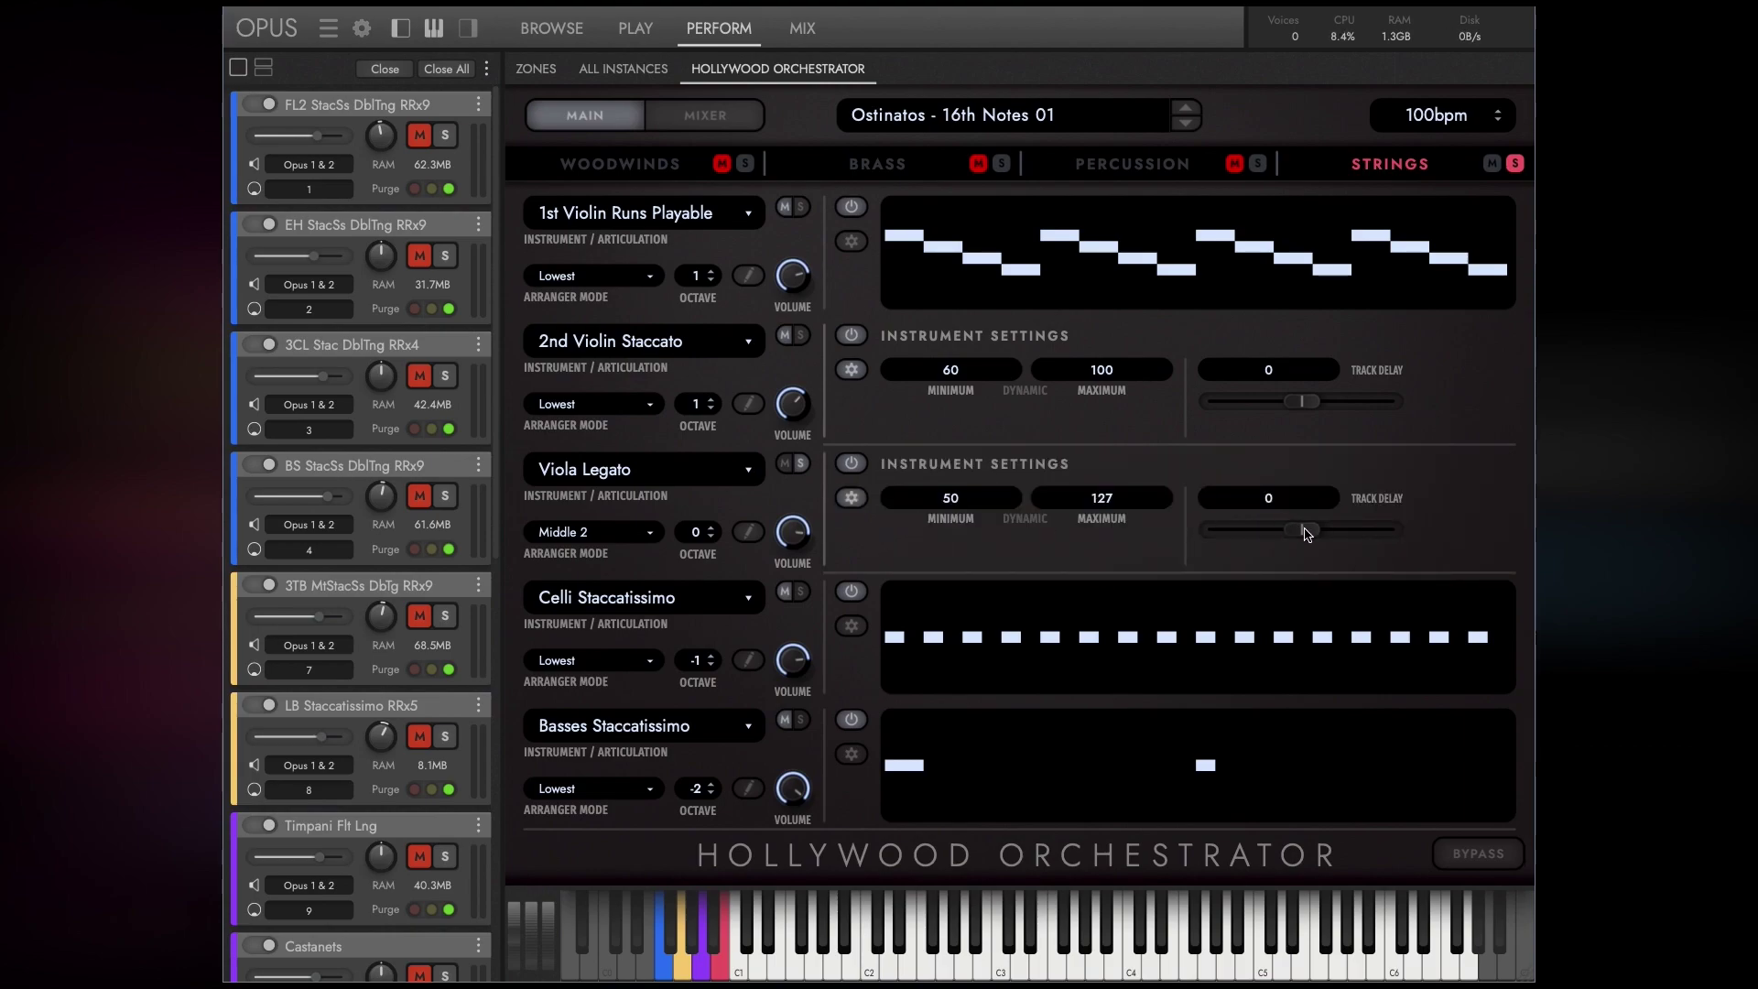
left_click_drag(1306, 533, 1268, 535)
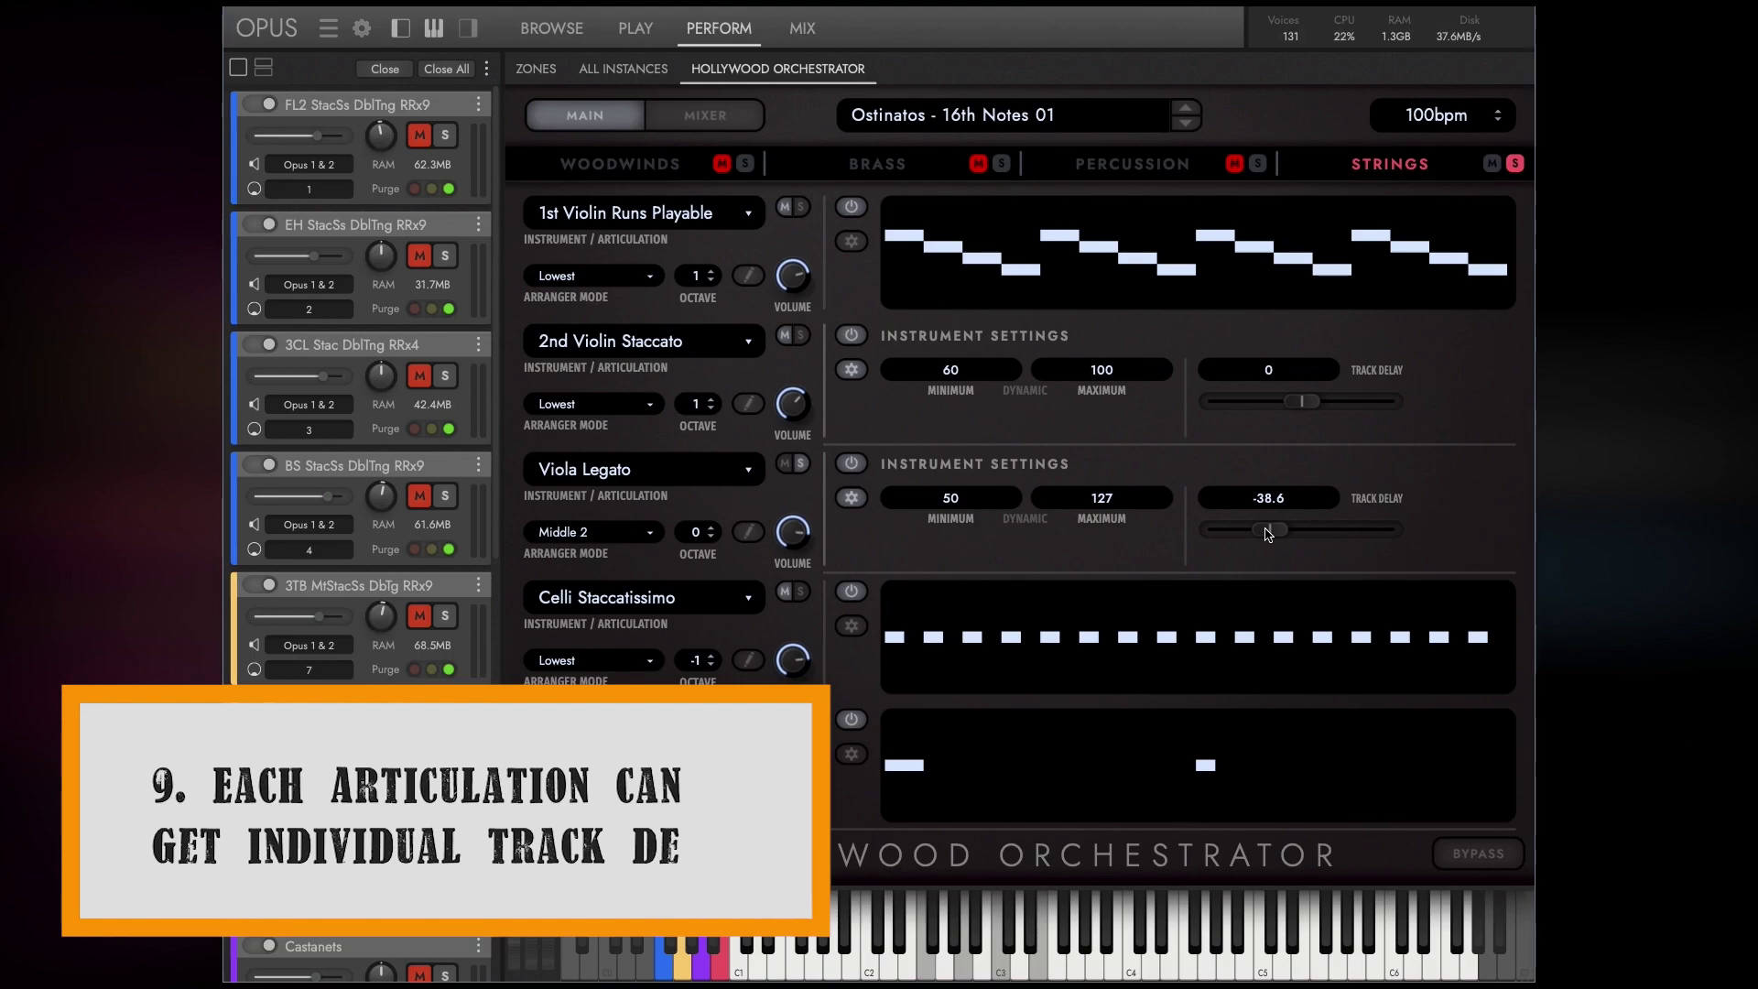
left_click_drag(1267, 534, 1241, 534)
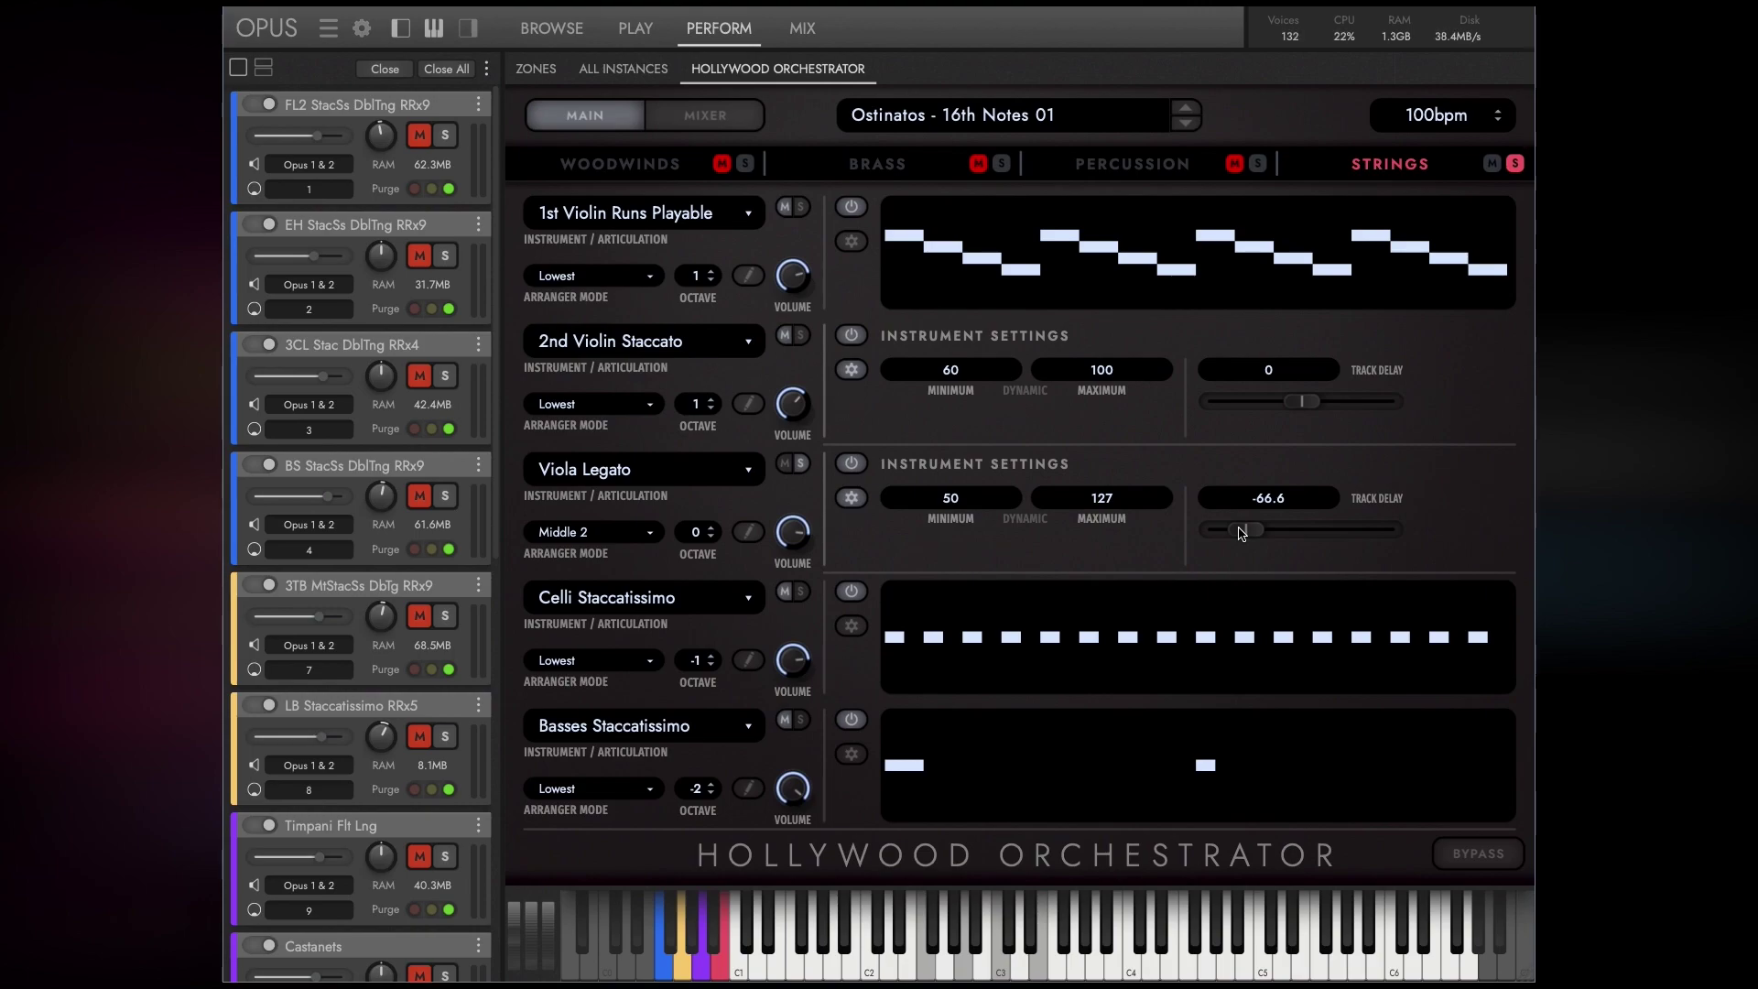
left_click_drag(1241, 534, 1181, 531)
left_click_drag(1227, 538, 1389, 536)
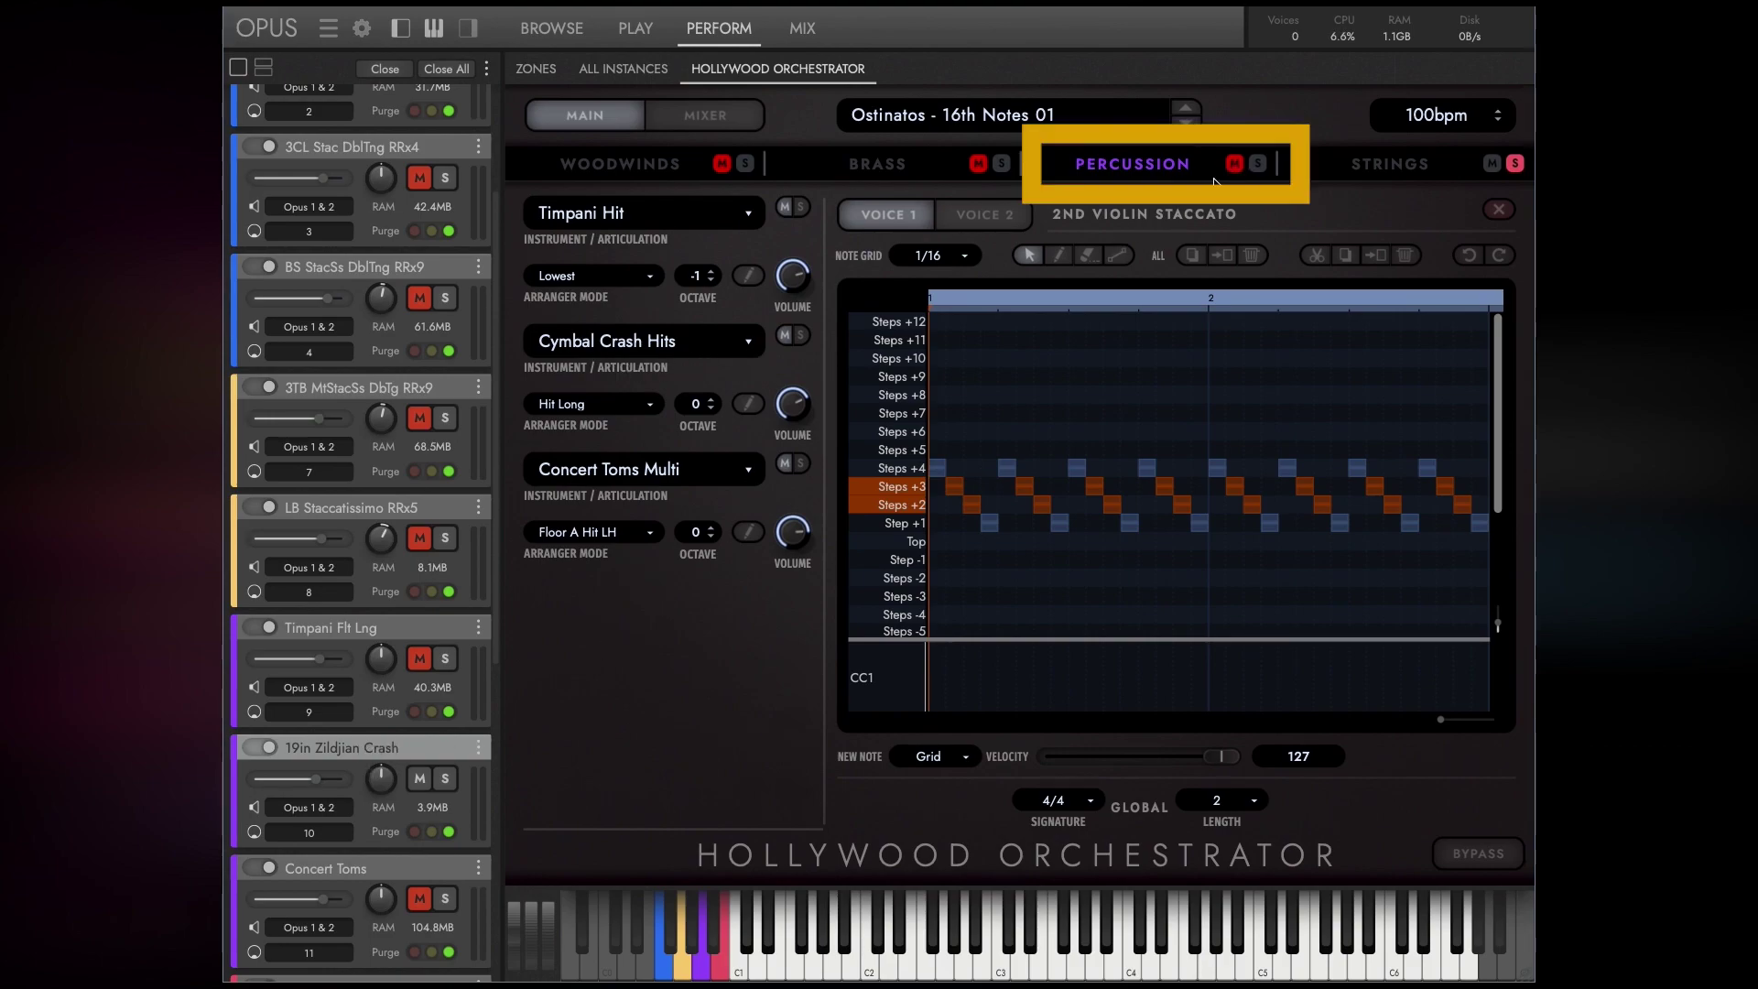
Replace the Cymbal Crash Hits percussion with Celesta from the Wood category and mute the new Celesta Sus instance.
left_click(611, 343)
mouse_move(696, 478)
left_click(807, 470)
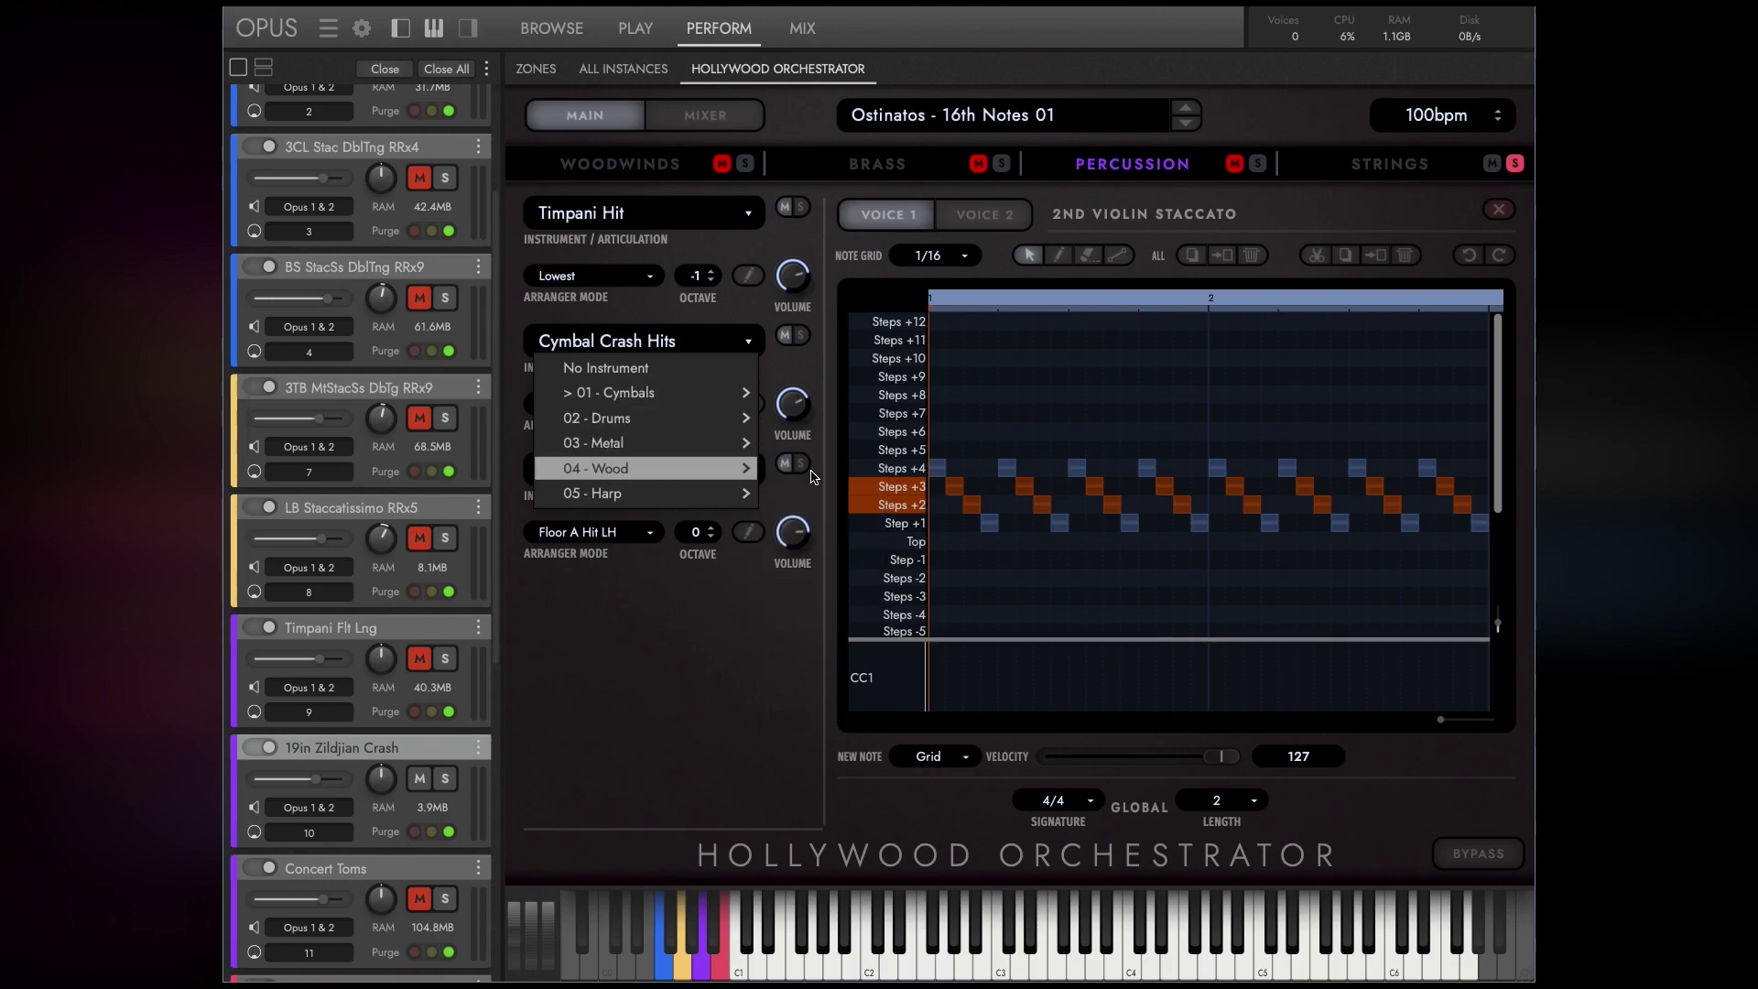
scroll(439, 621, "down", 2)
scroll(440, 627, "down", 1)
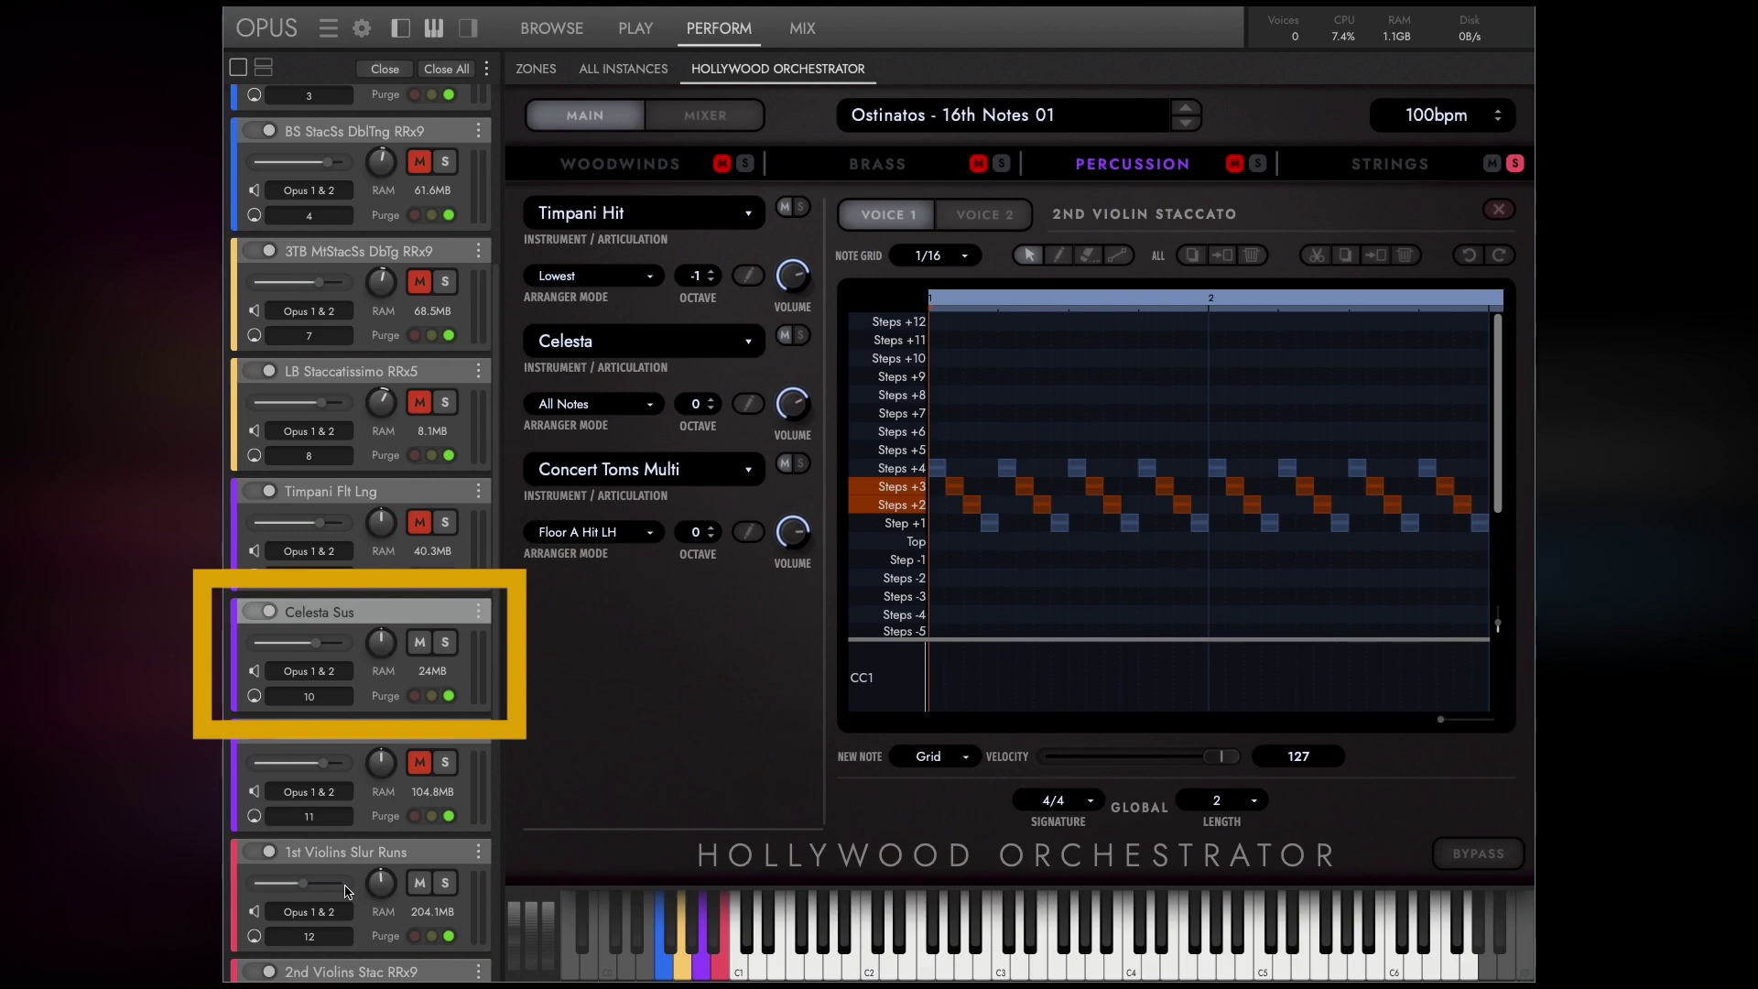
scroll(424, 426, "down", 5)
left_click(419, 421)
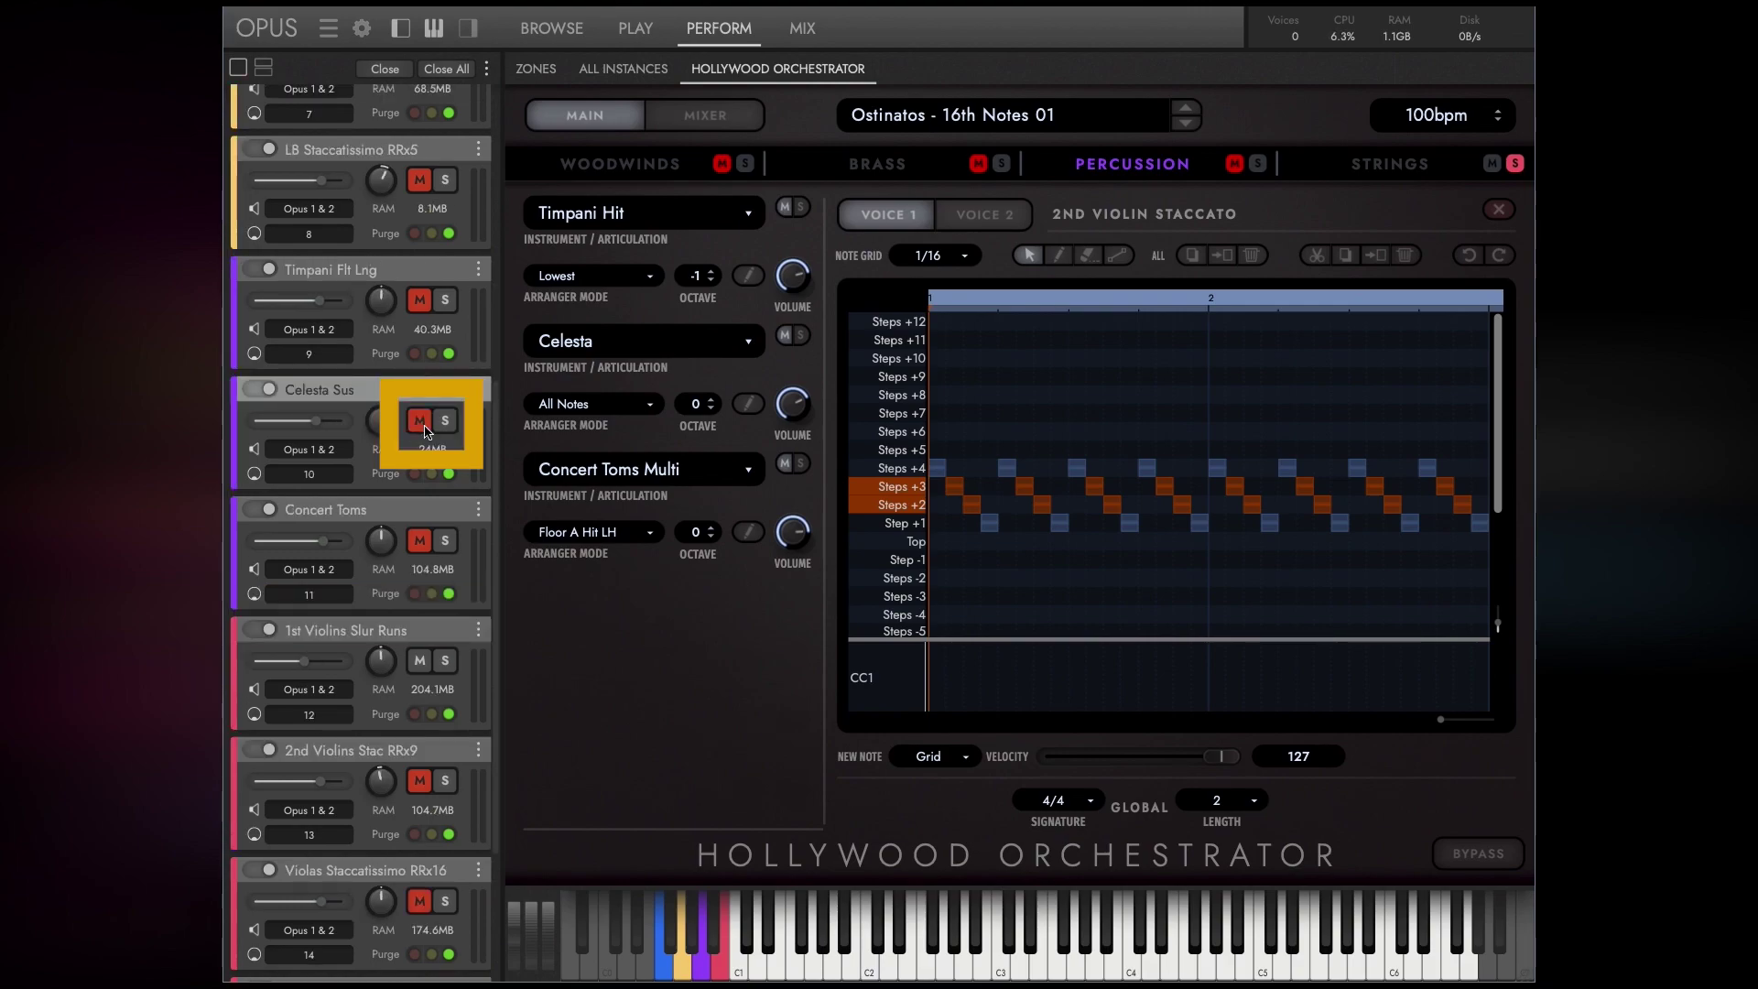
Replace the Celesta with Castanets from the Wood category and locate the new instance in the instrument list.
left_click(591, 342)
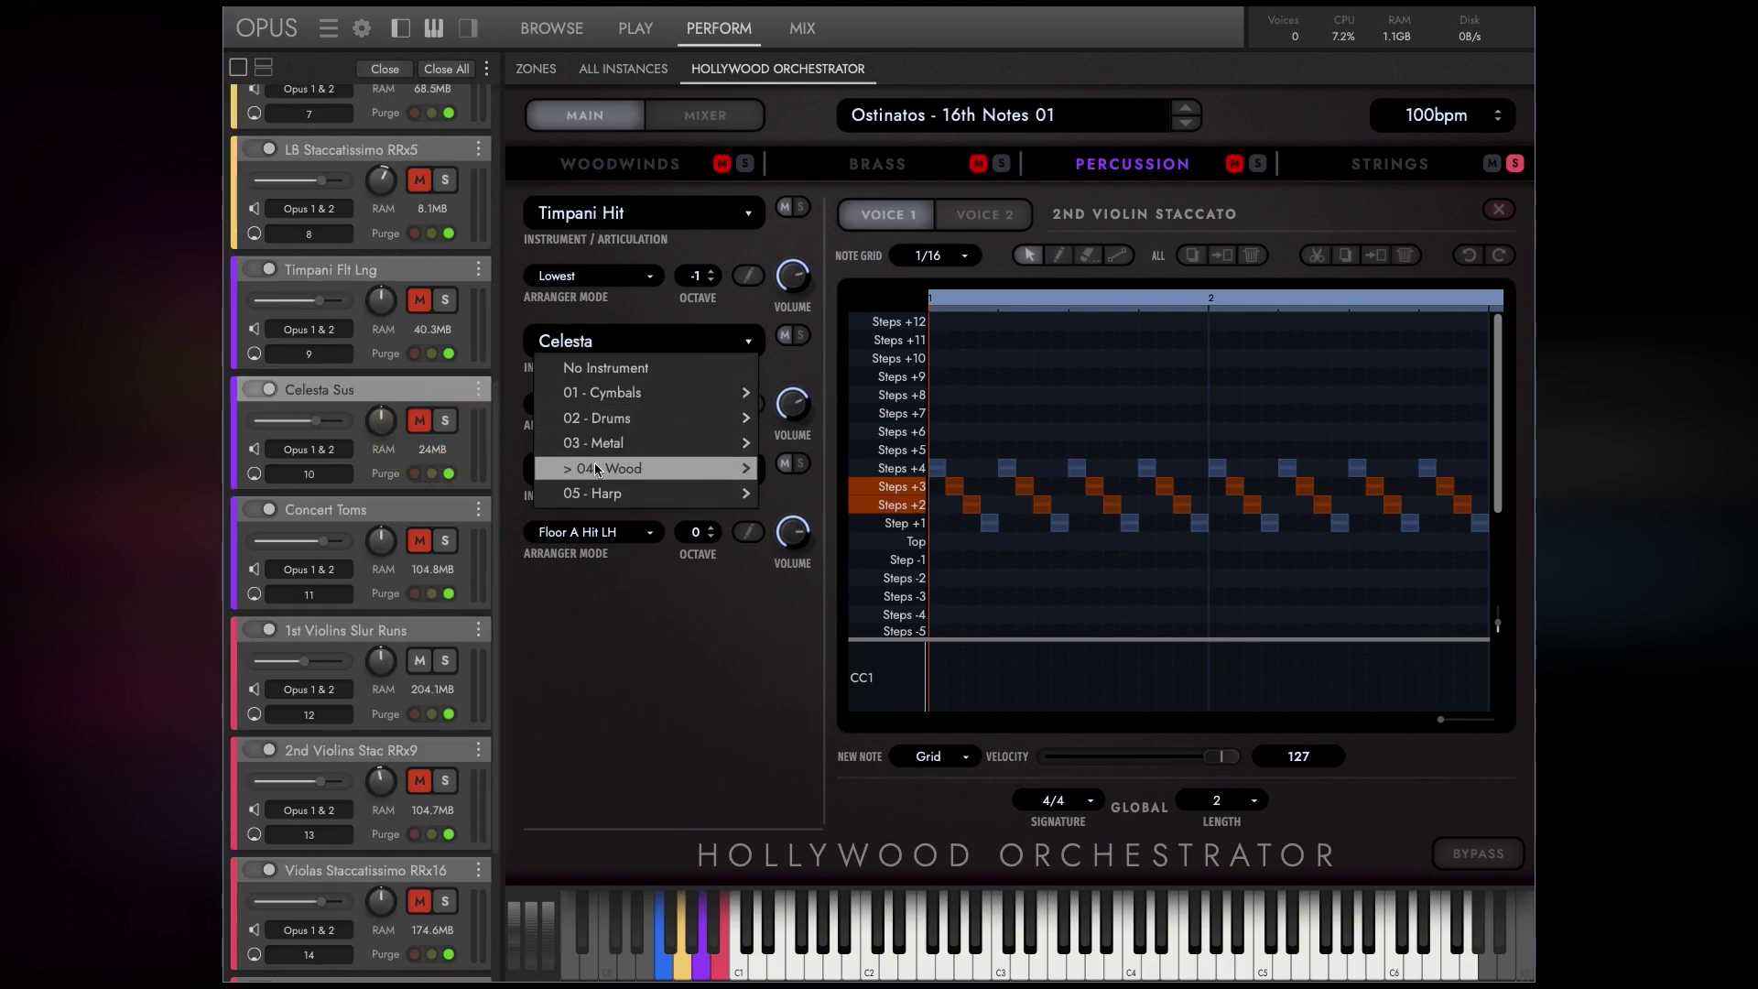
left_click(805, 470)
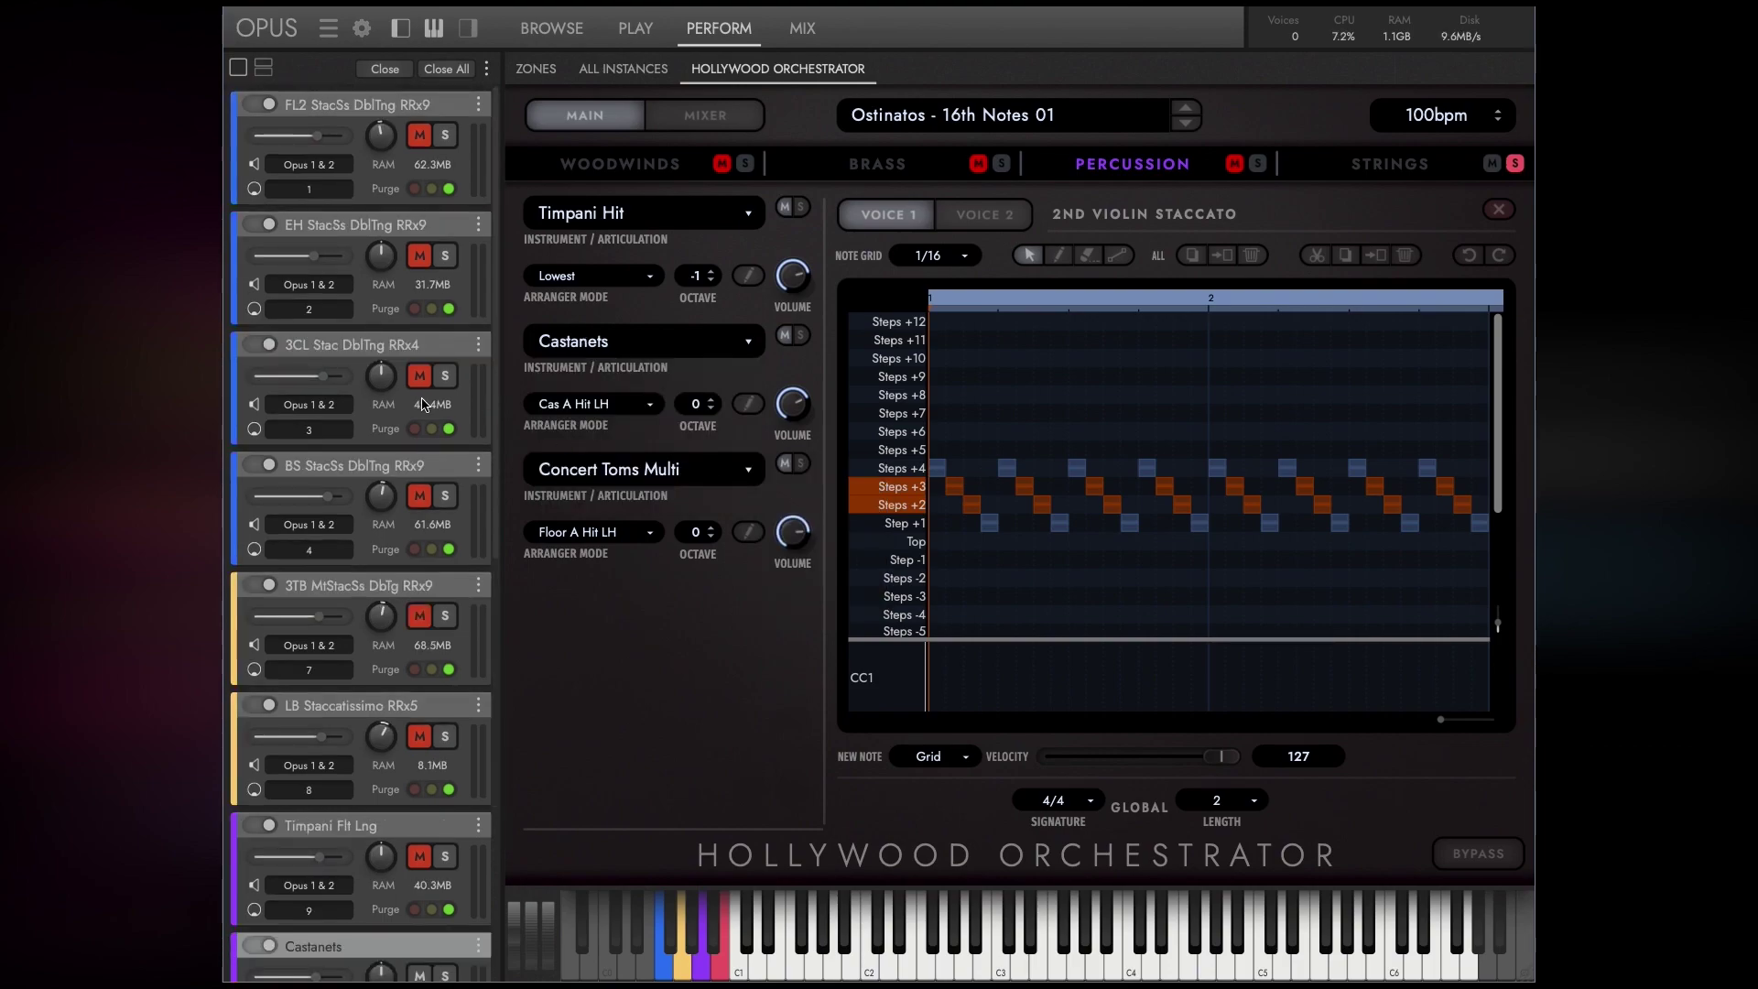
left_click_drag(489, 469, 510, 745)
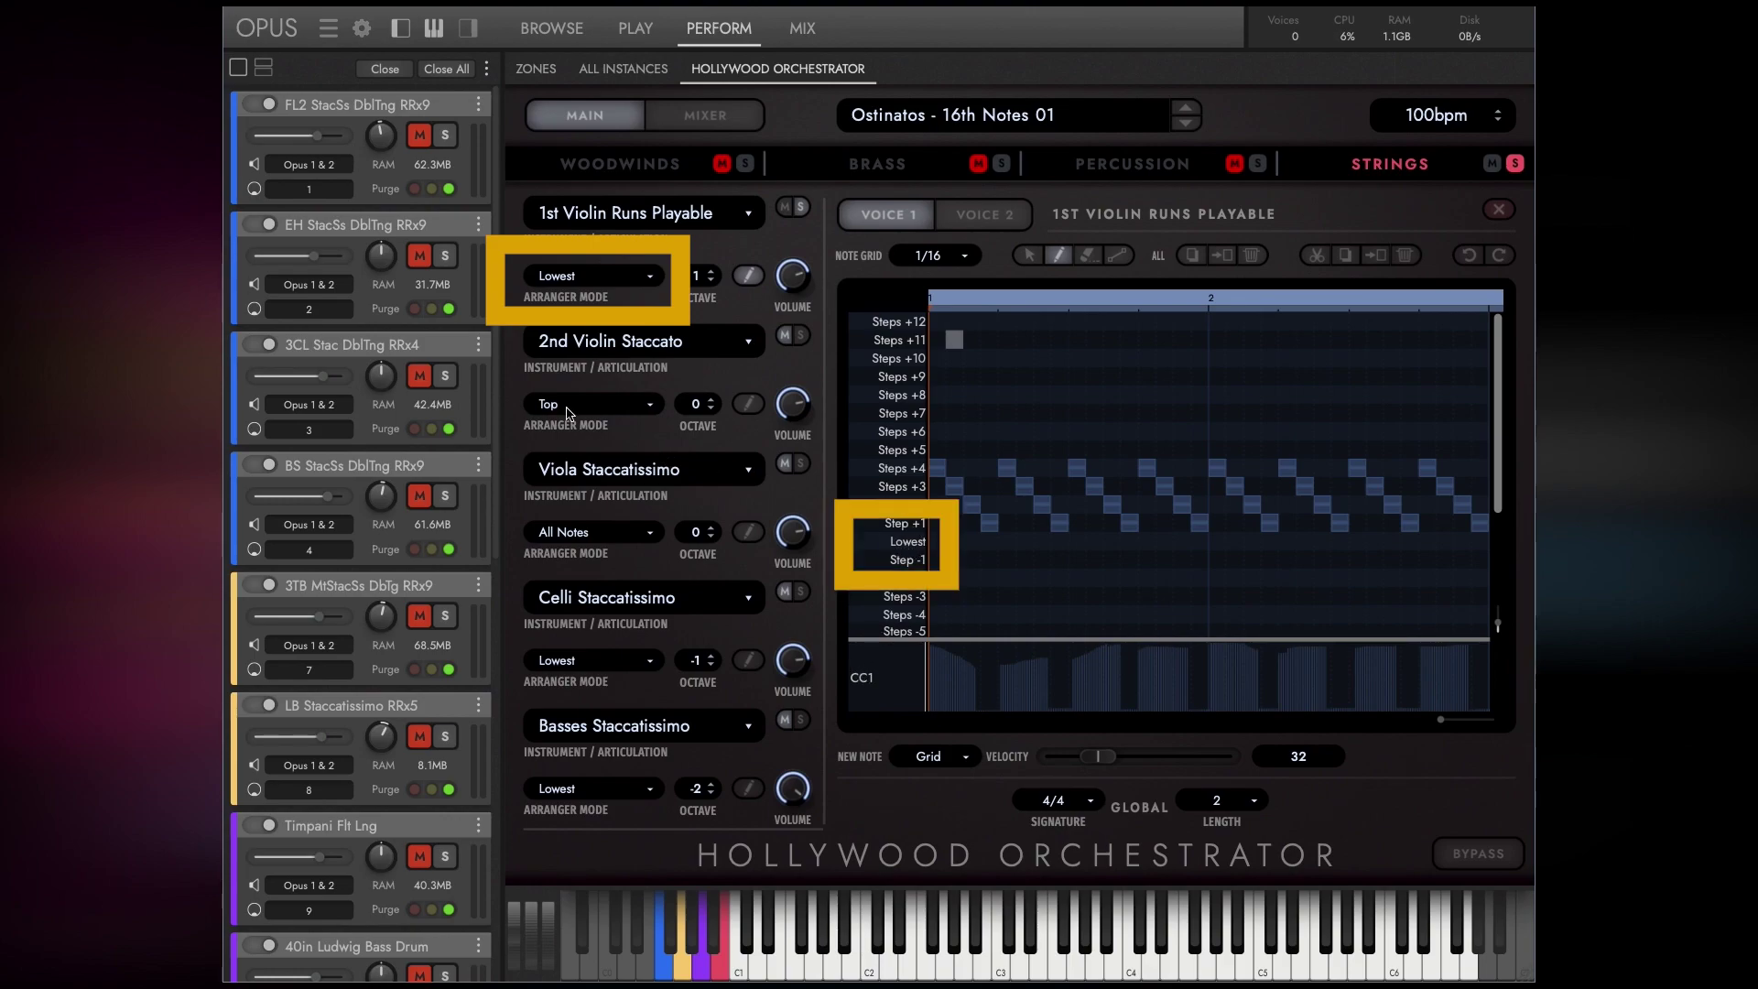
Open the 2nd Violin Staccato pattern, set its arranger mode to Lowest and reopen the pattern to refresh the step labels.
left_click(749, 405)
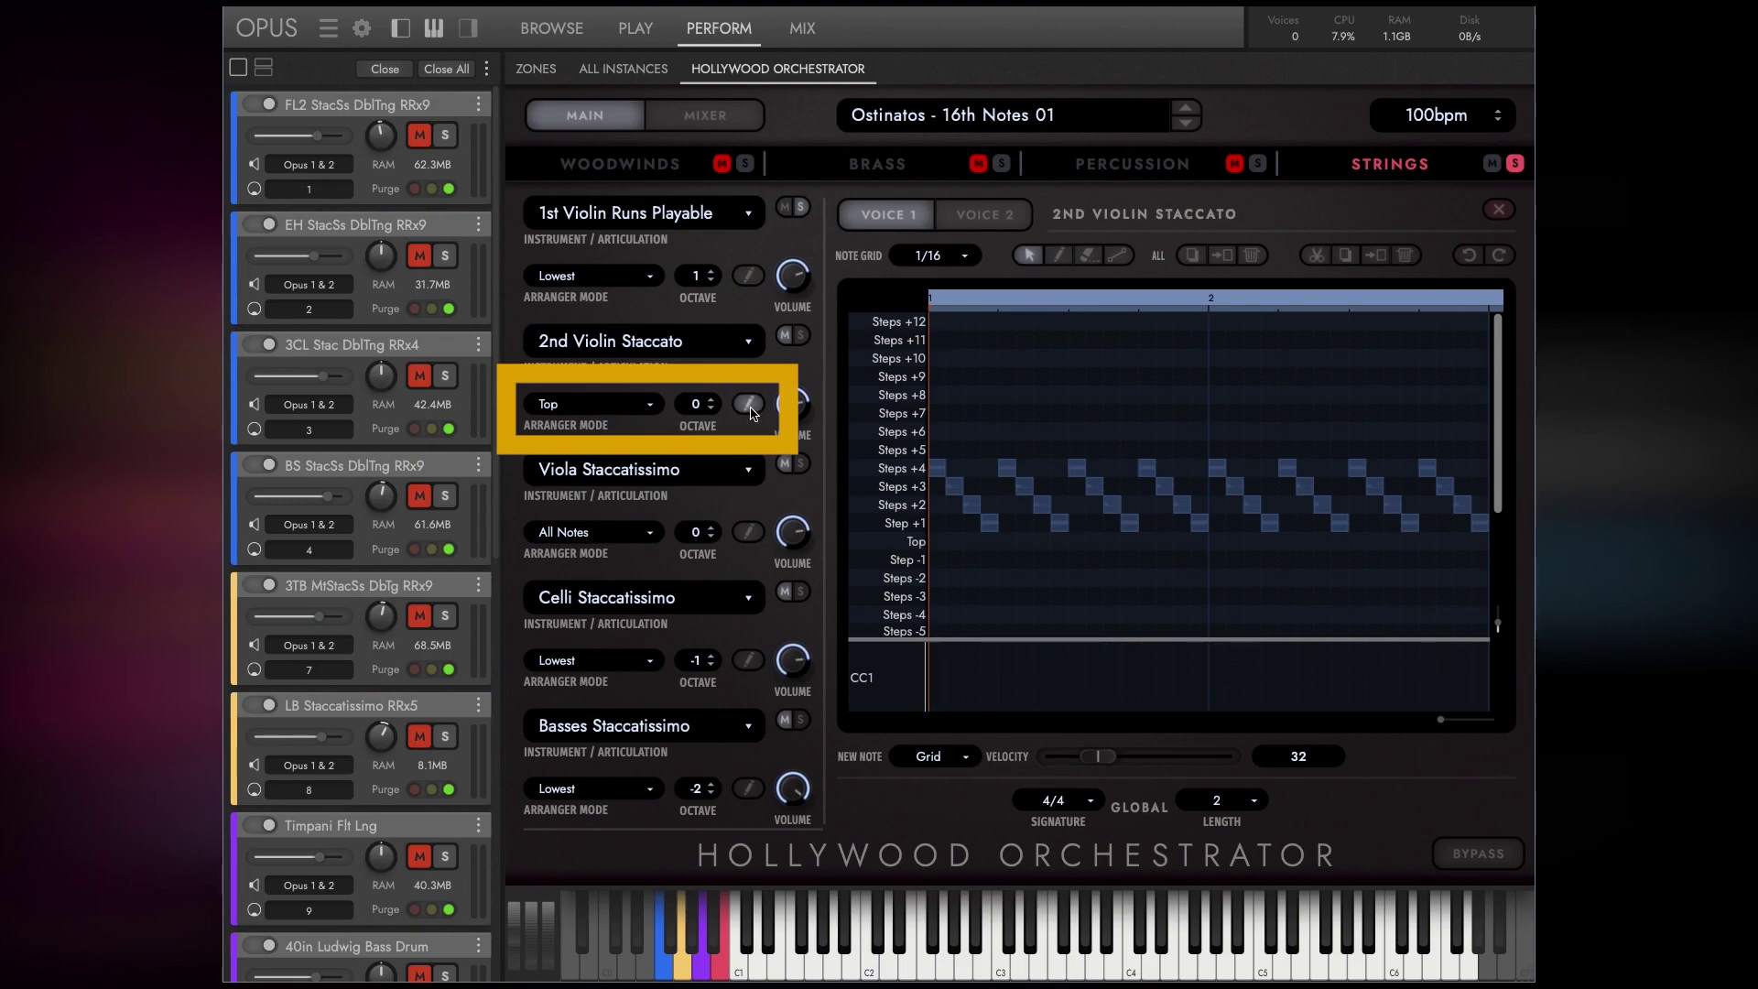
left_click(551, 405)
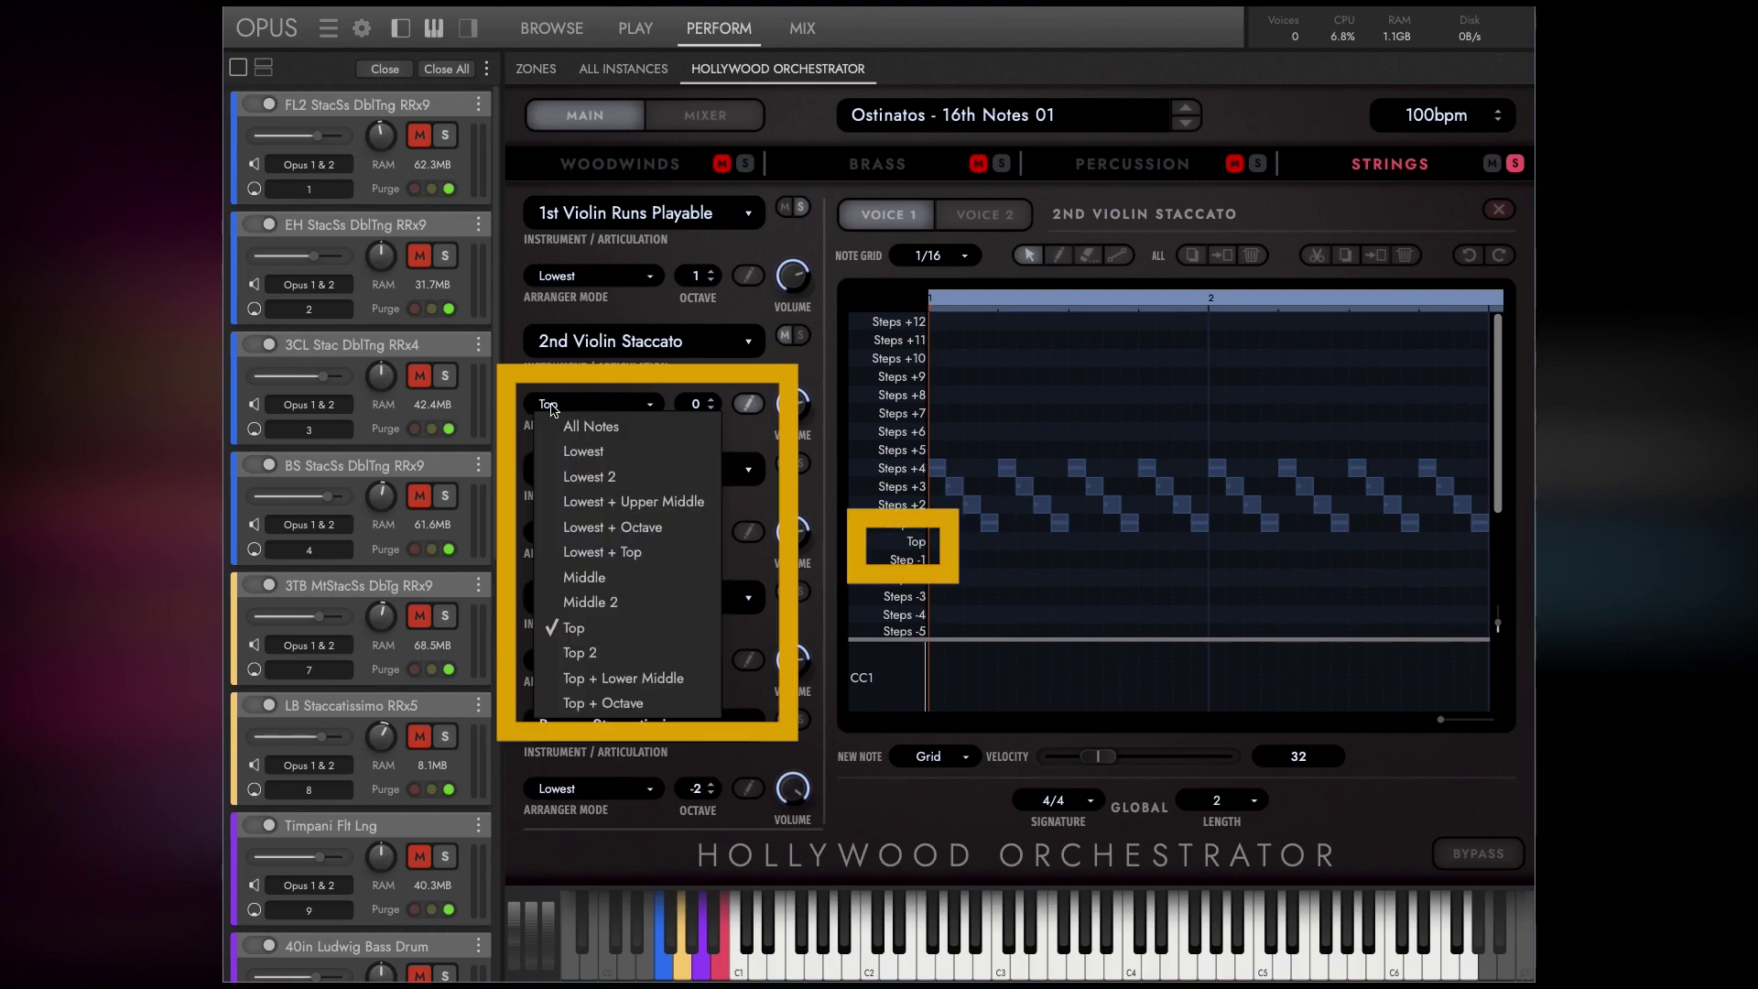
left_click(569, 453)
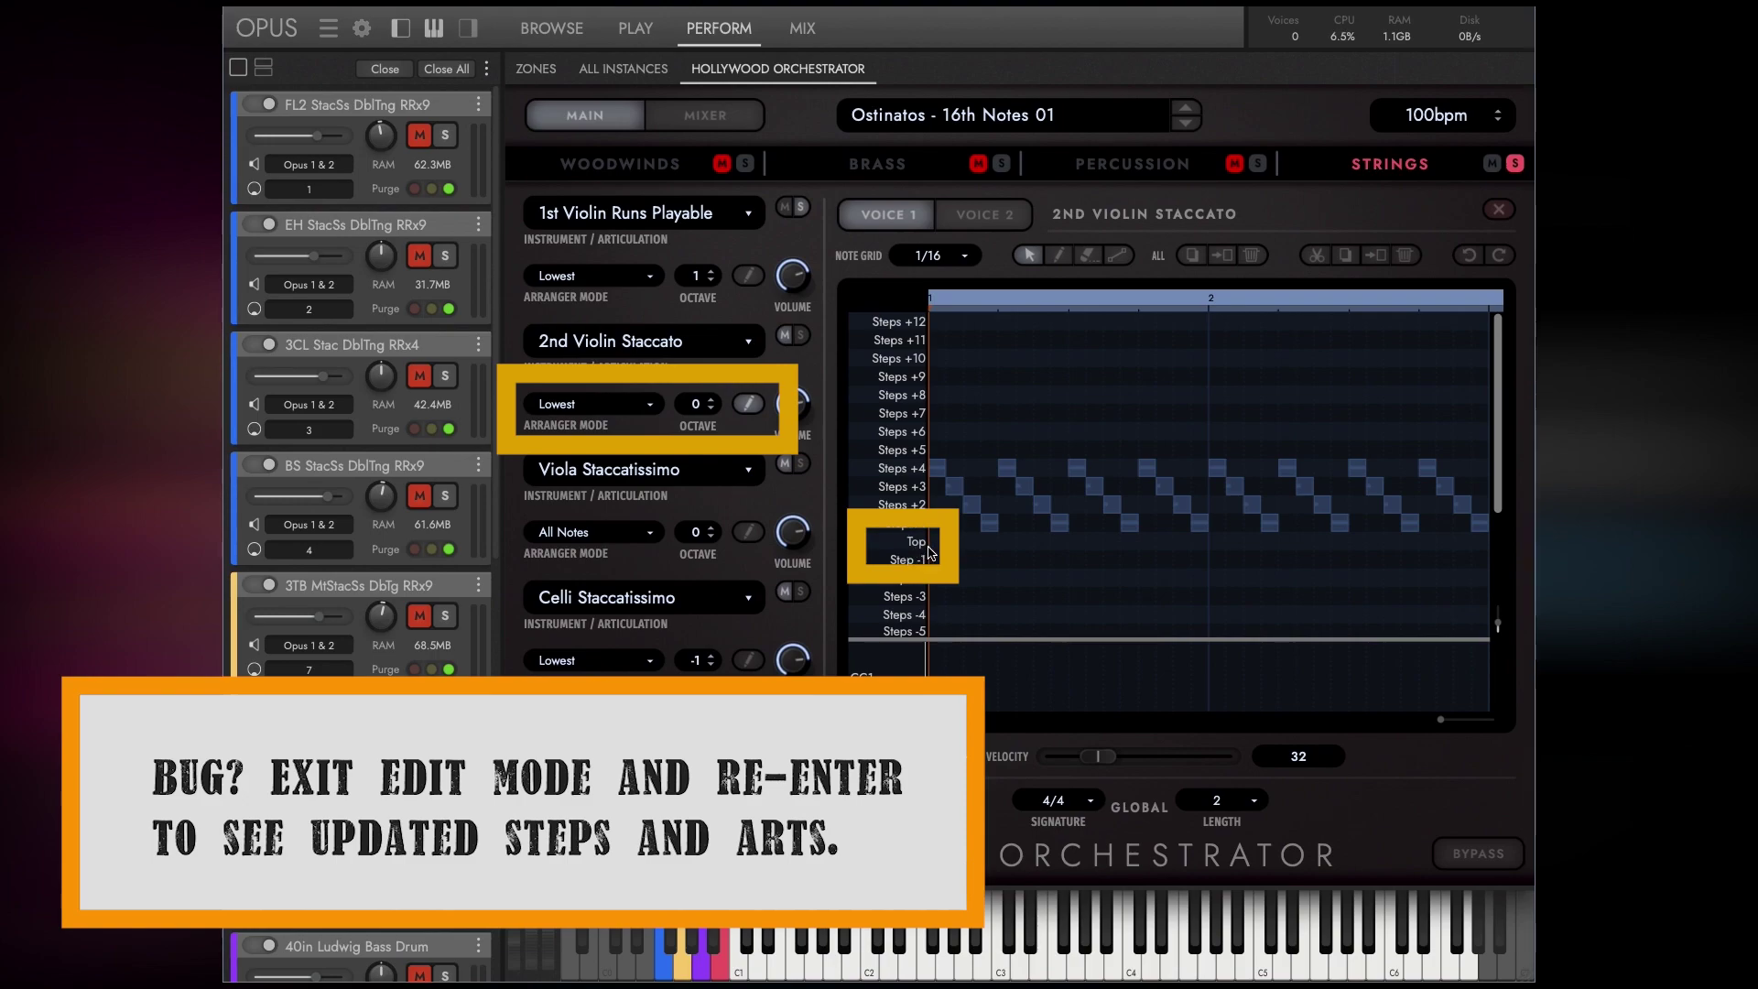
left_click(575, 403)
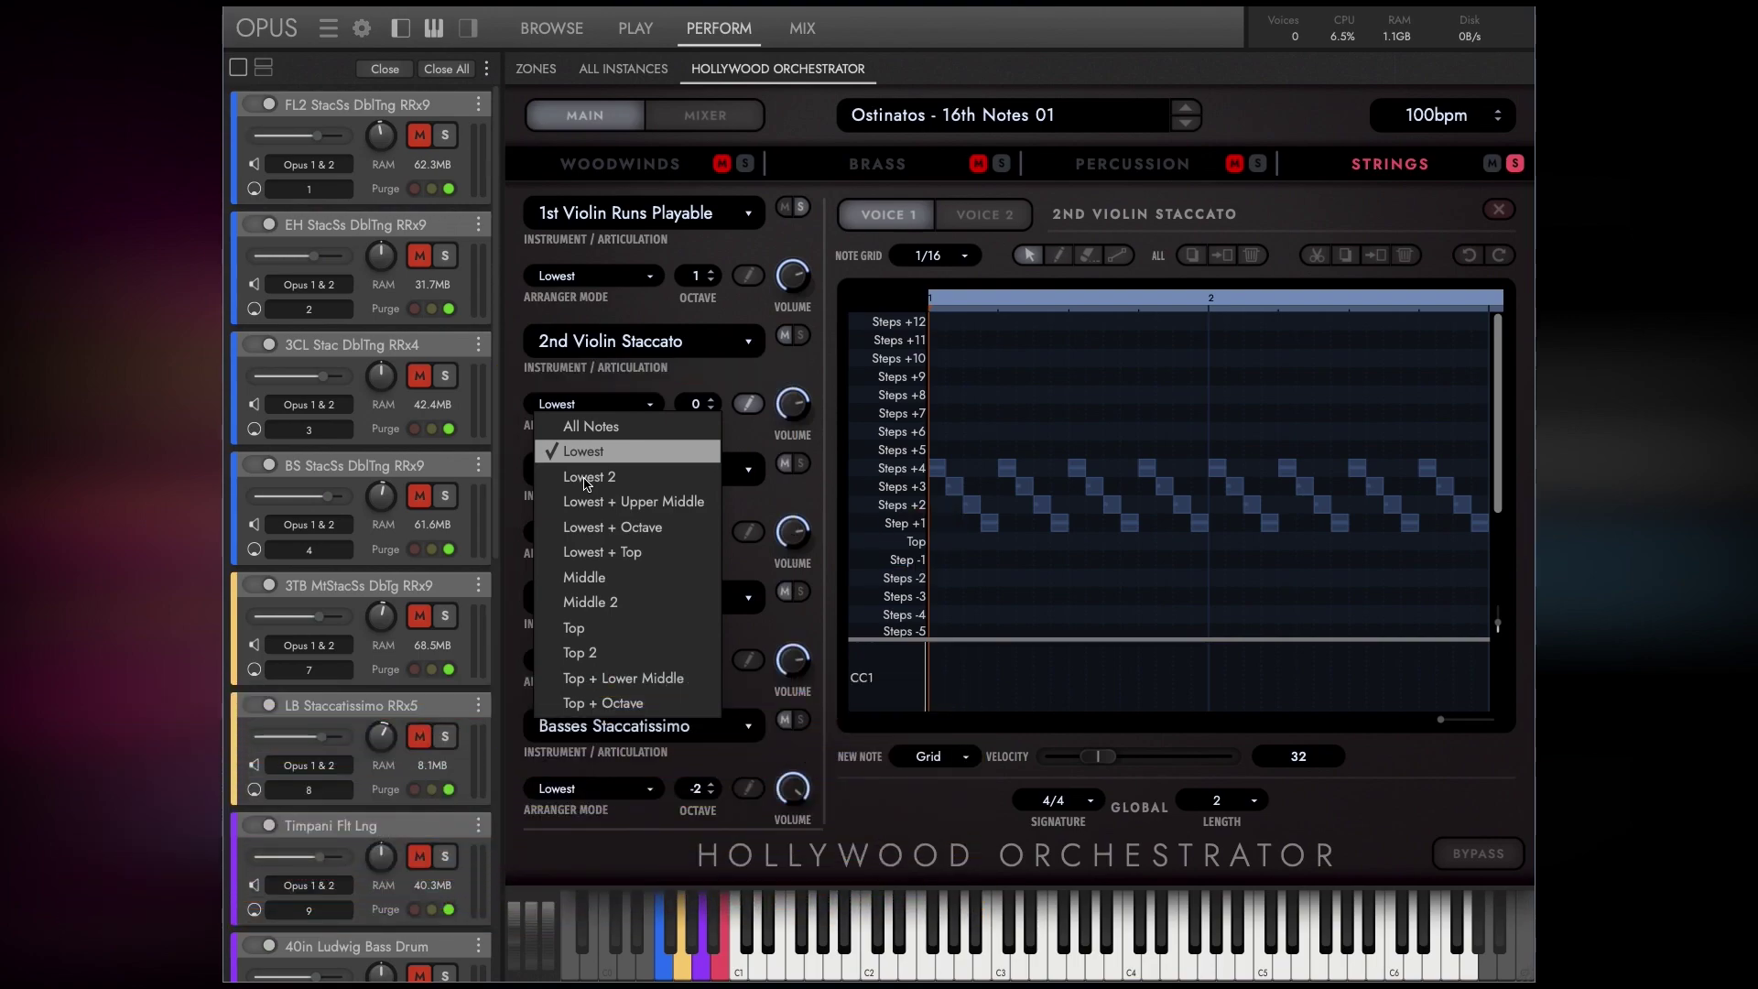
left_click(578, 408)
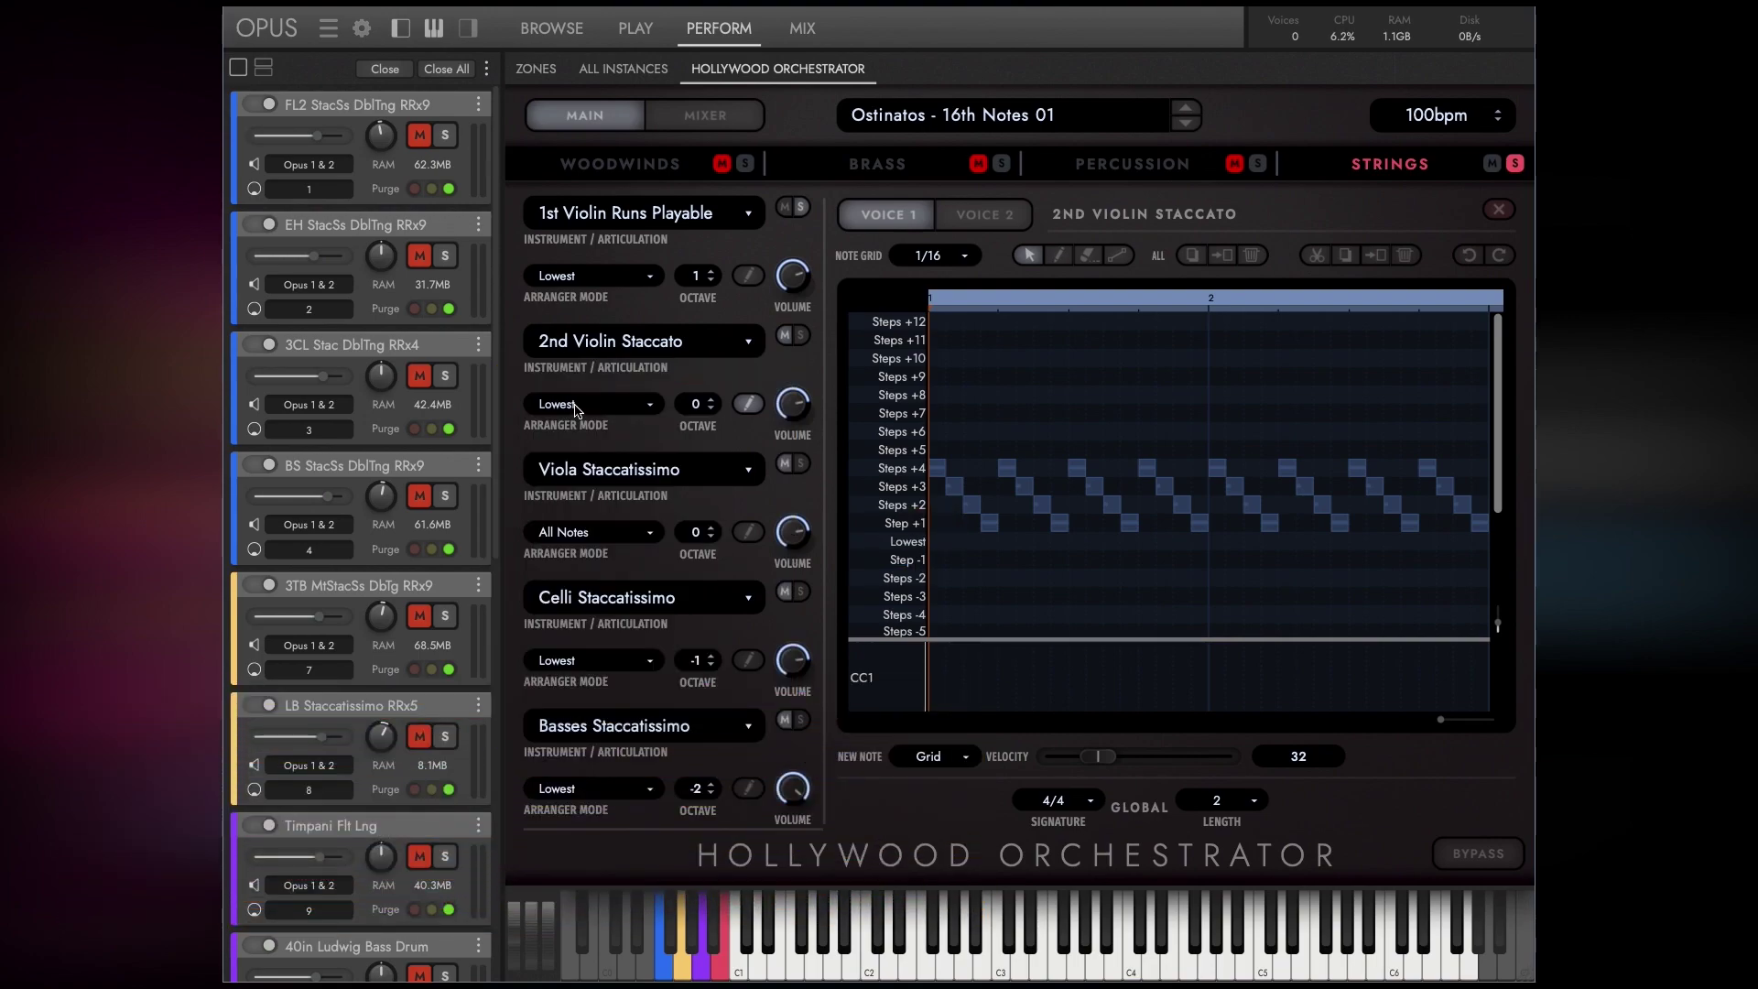
left_click(745, 410)
left_click(746, 412)
Set the 2nd Violin Staccato arranger mode back to Top and reopen its pattern.
left_click(554, 404)
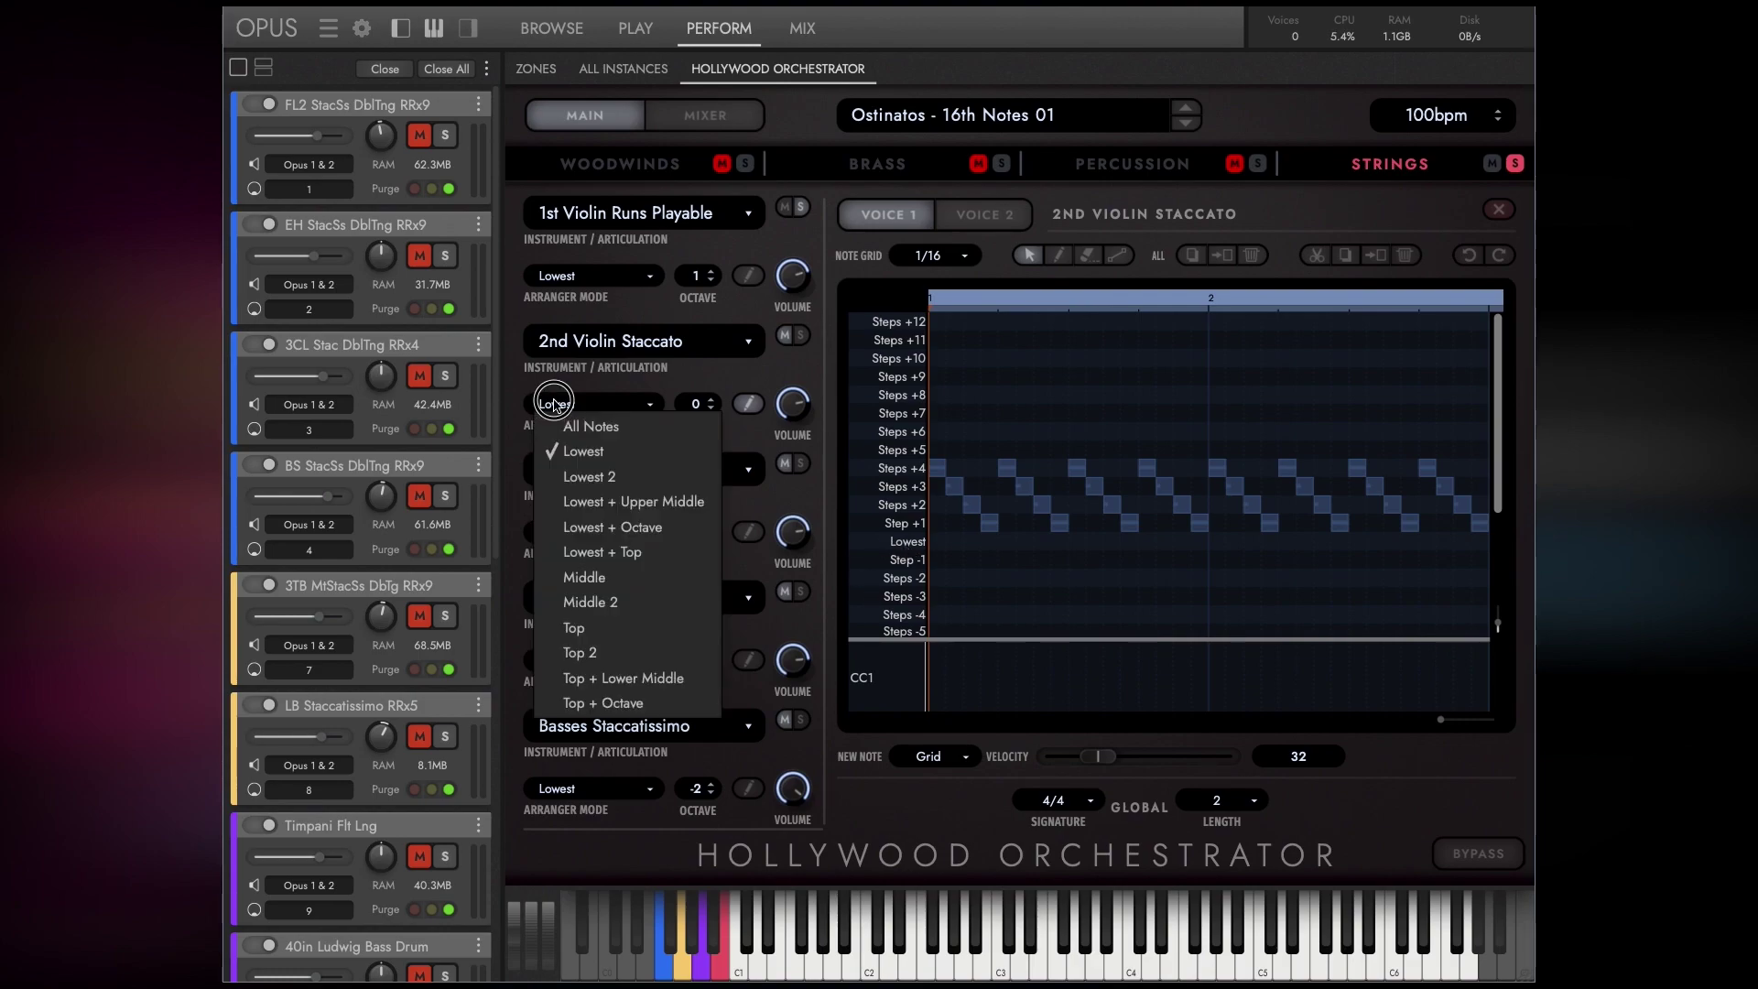
left_click(577, 628)
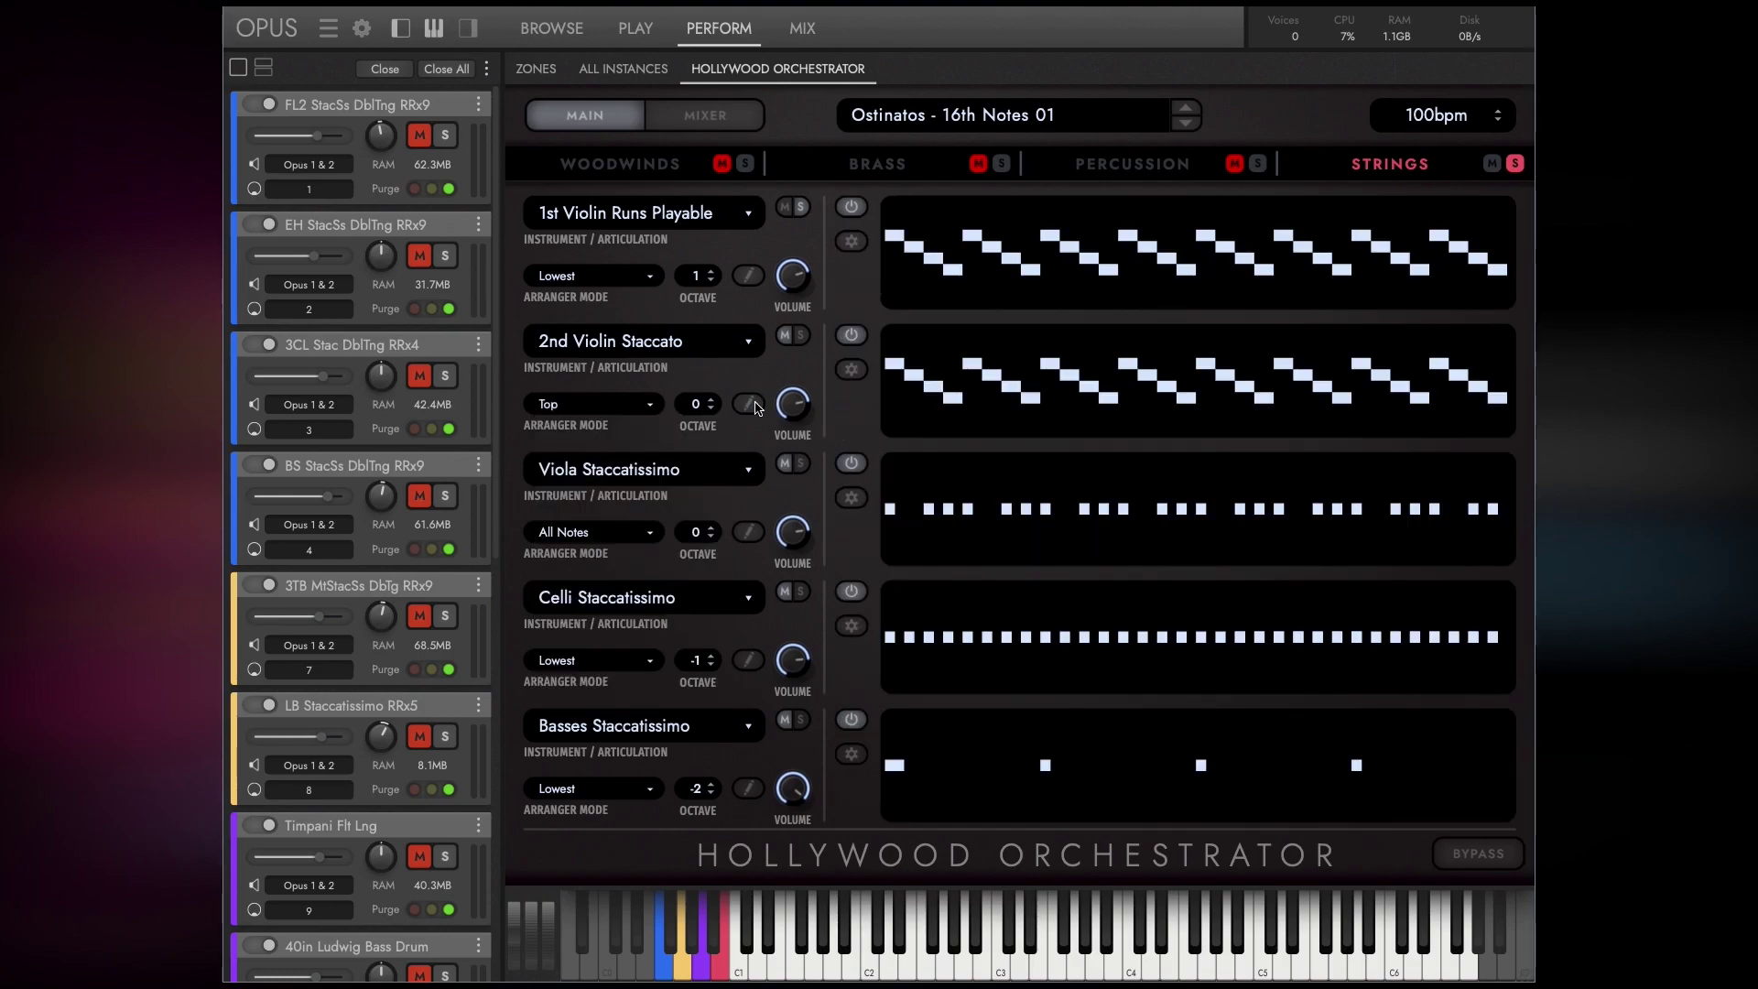
left_click(748, 404)
left_click(748, 404)
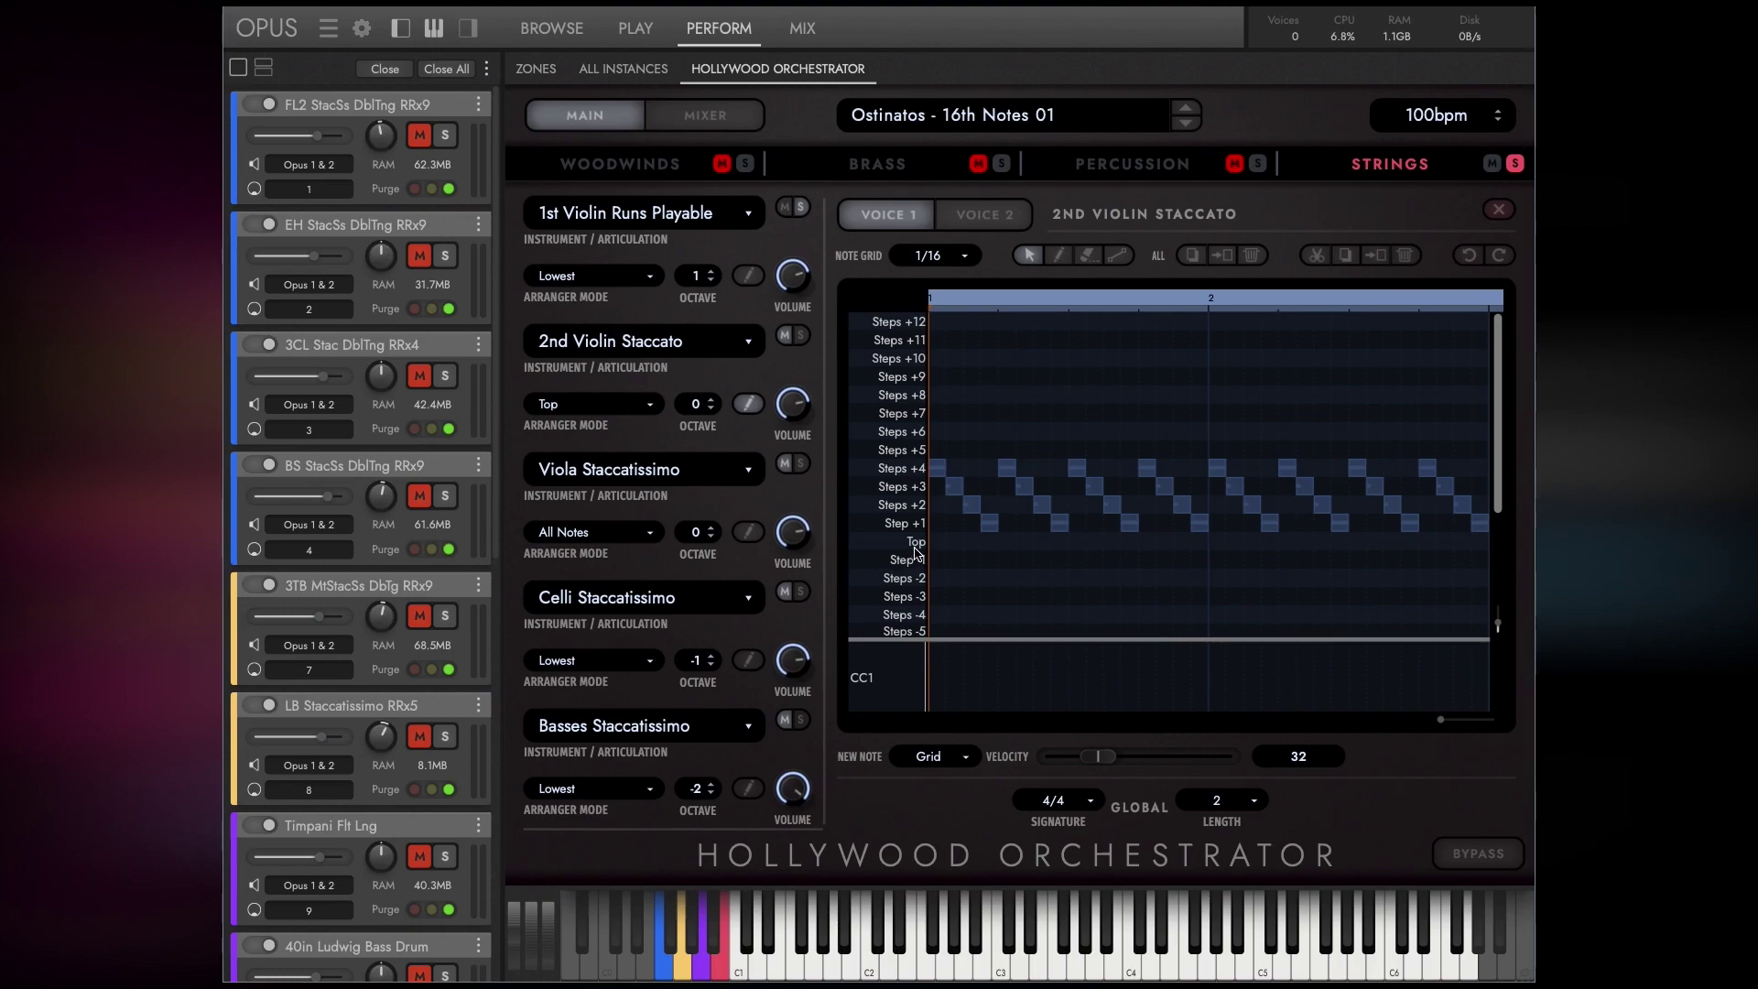
View the Ludwig Bass Drum Multi pattern in Percussion, replace the instrument with Tam Tam Large Multi and reopen the pattern to list its techniques.
left_click(1129, 174)
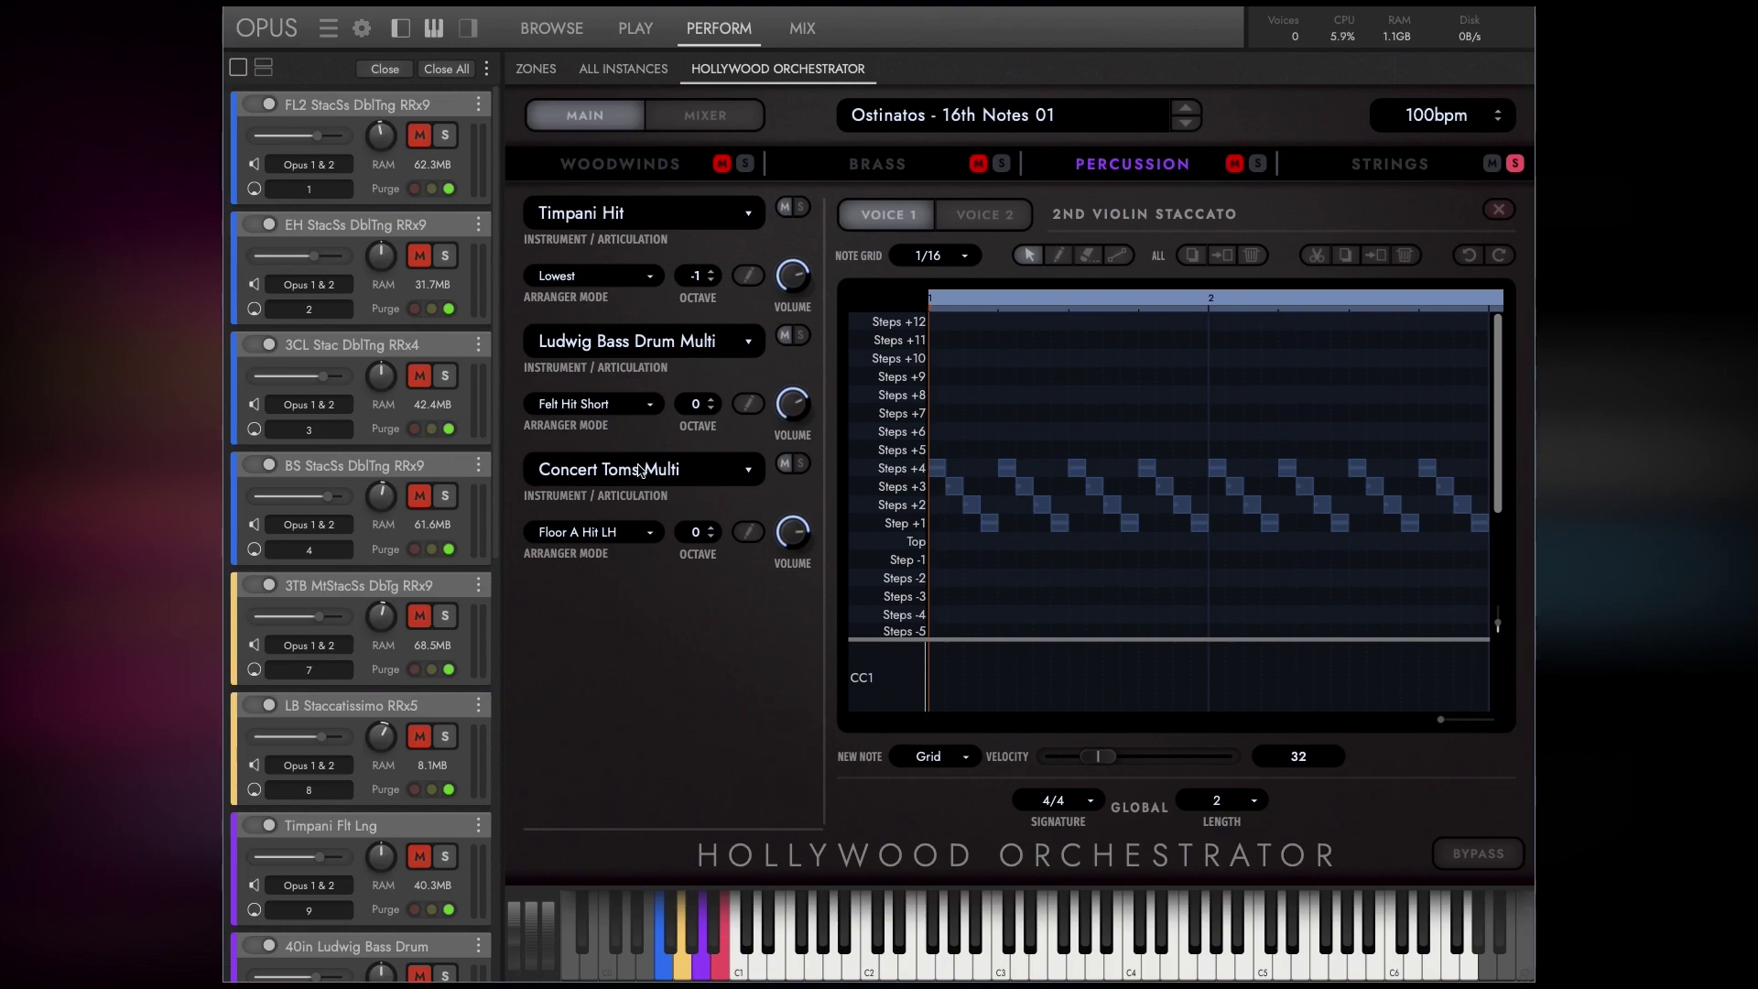
left_click(748, 403)
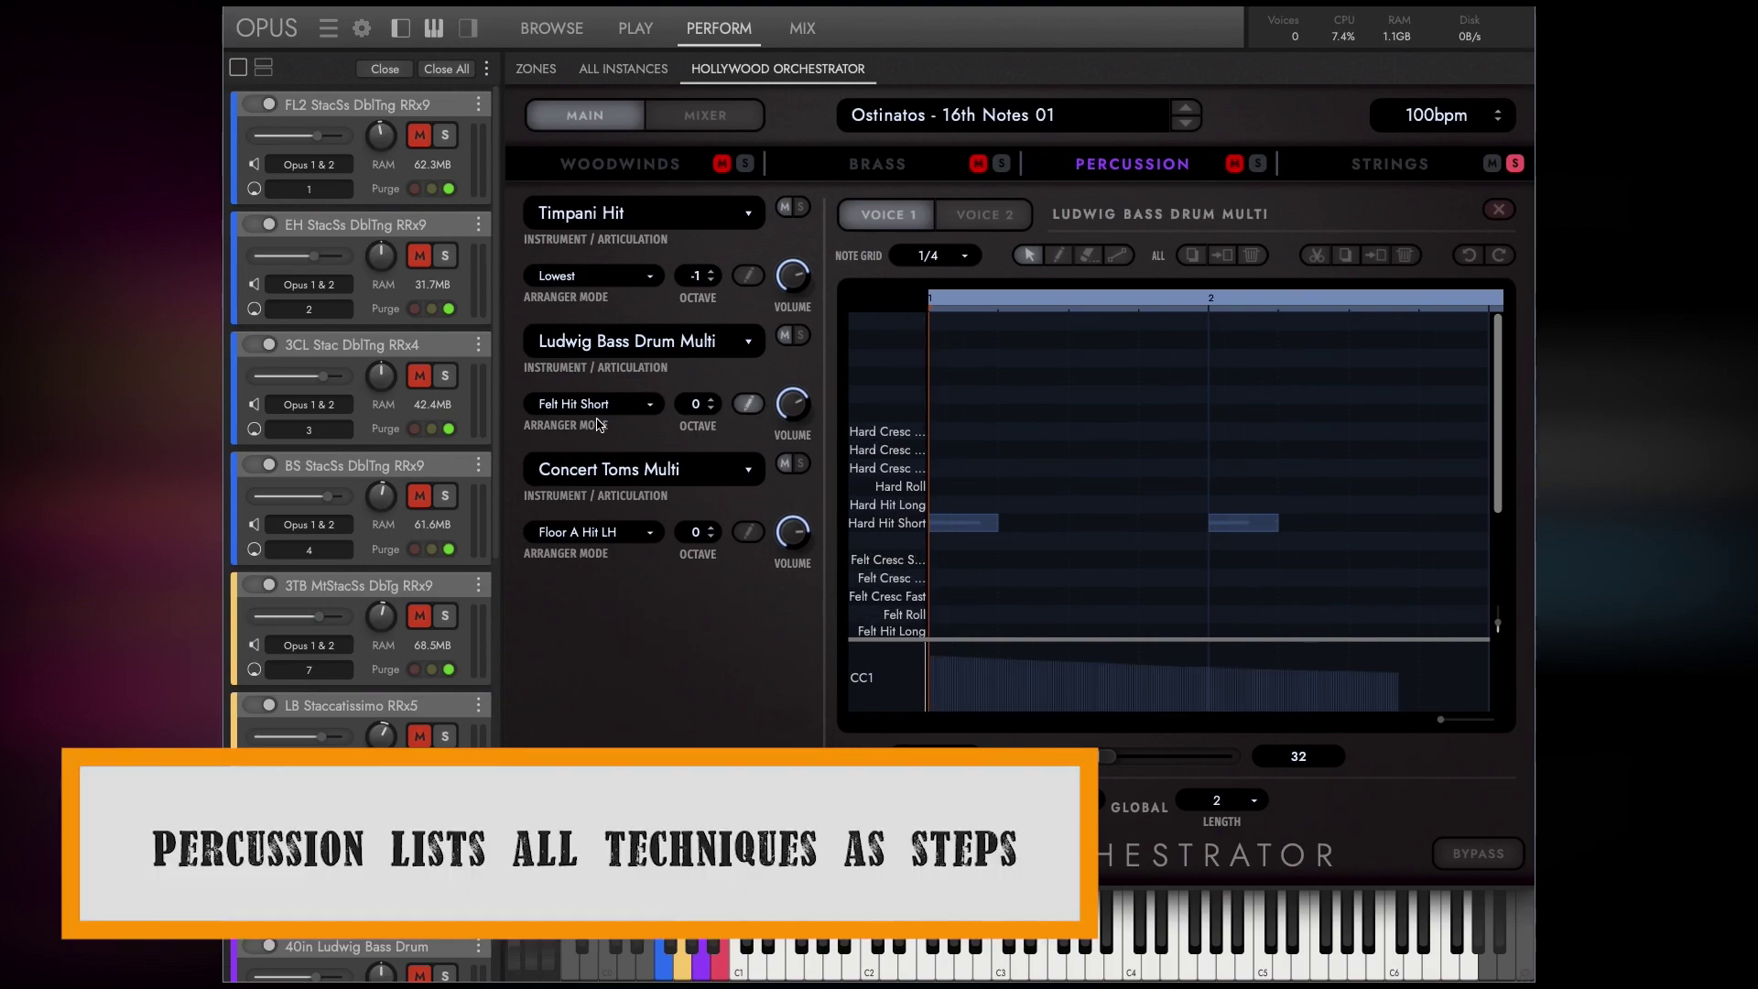
left_click(648, 350)
mouse_move(620, 395)
left_click(813, 403)
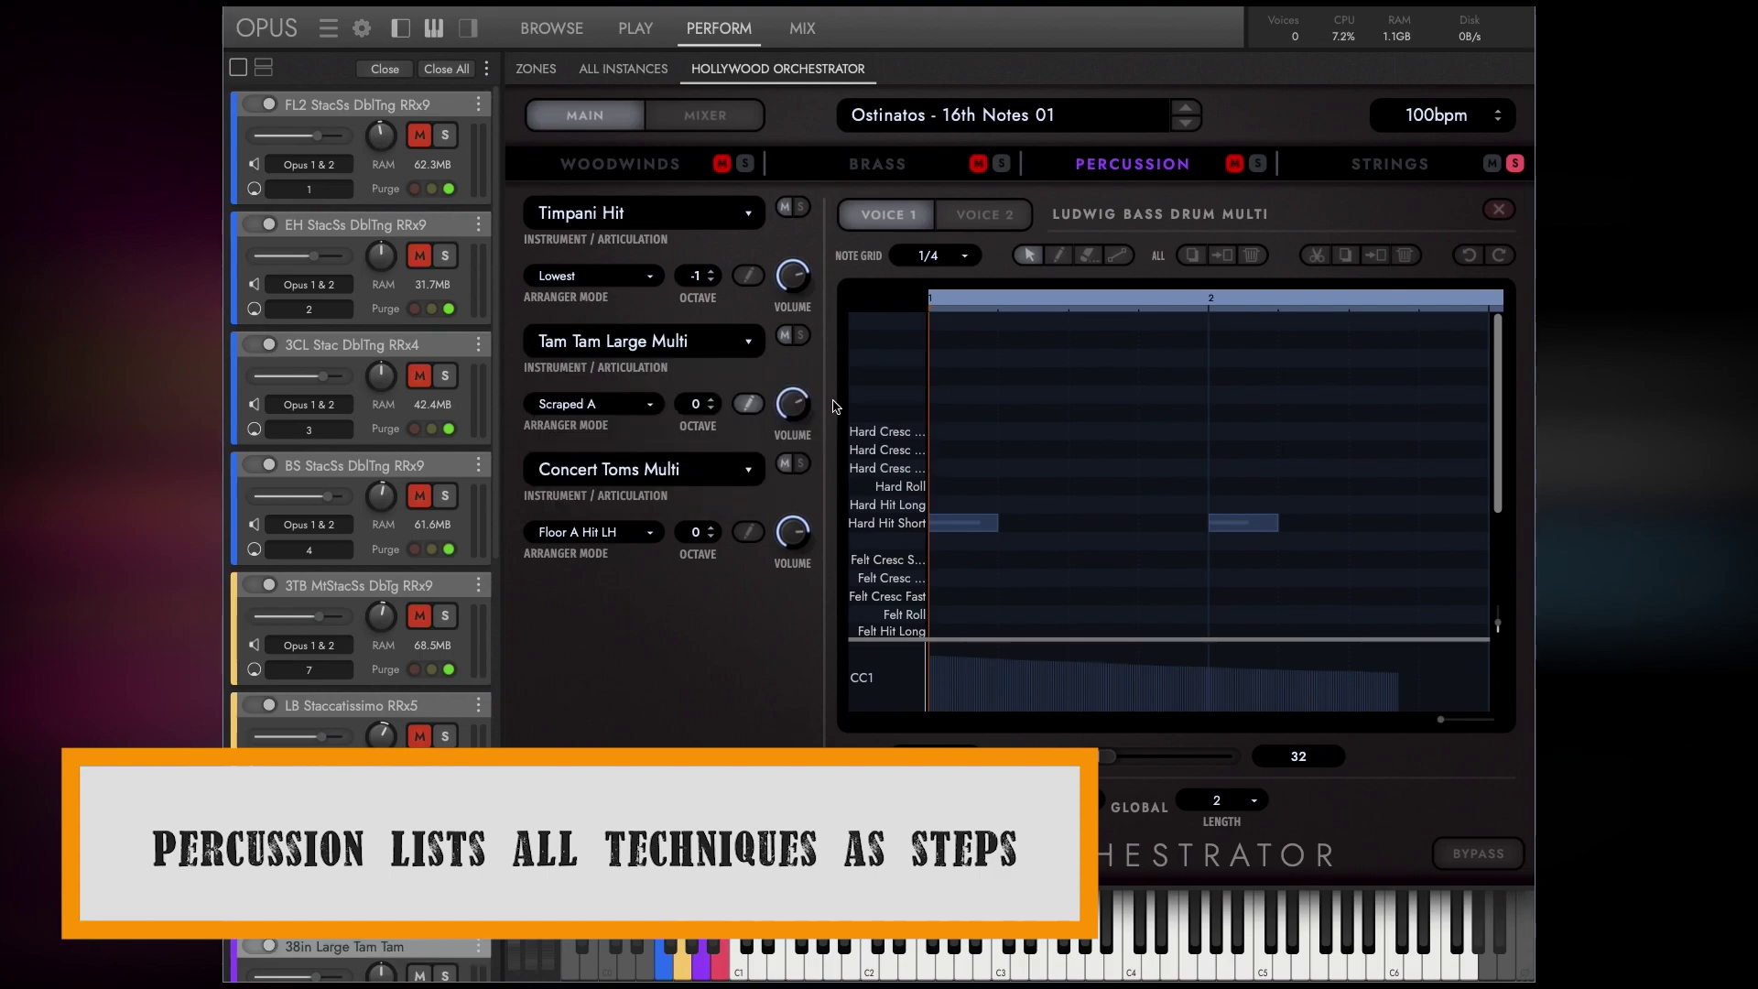
left_click(750, 406)
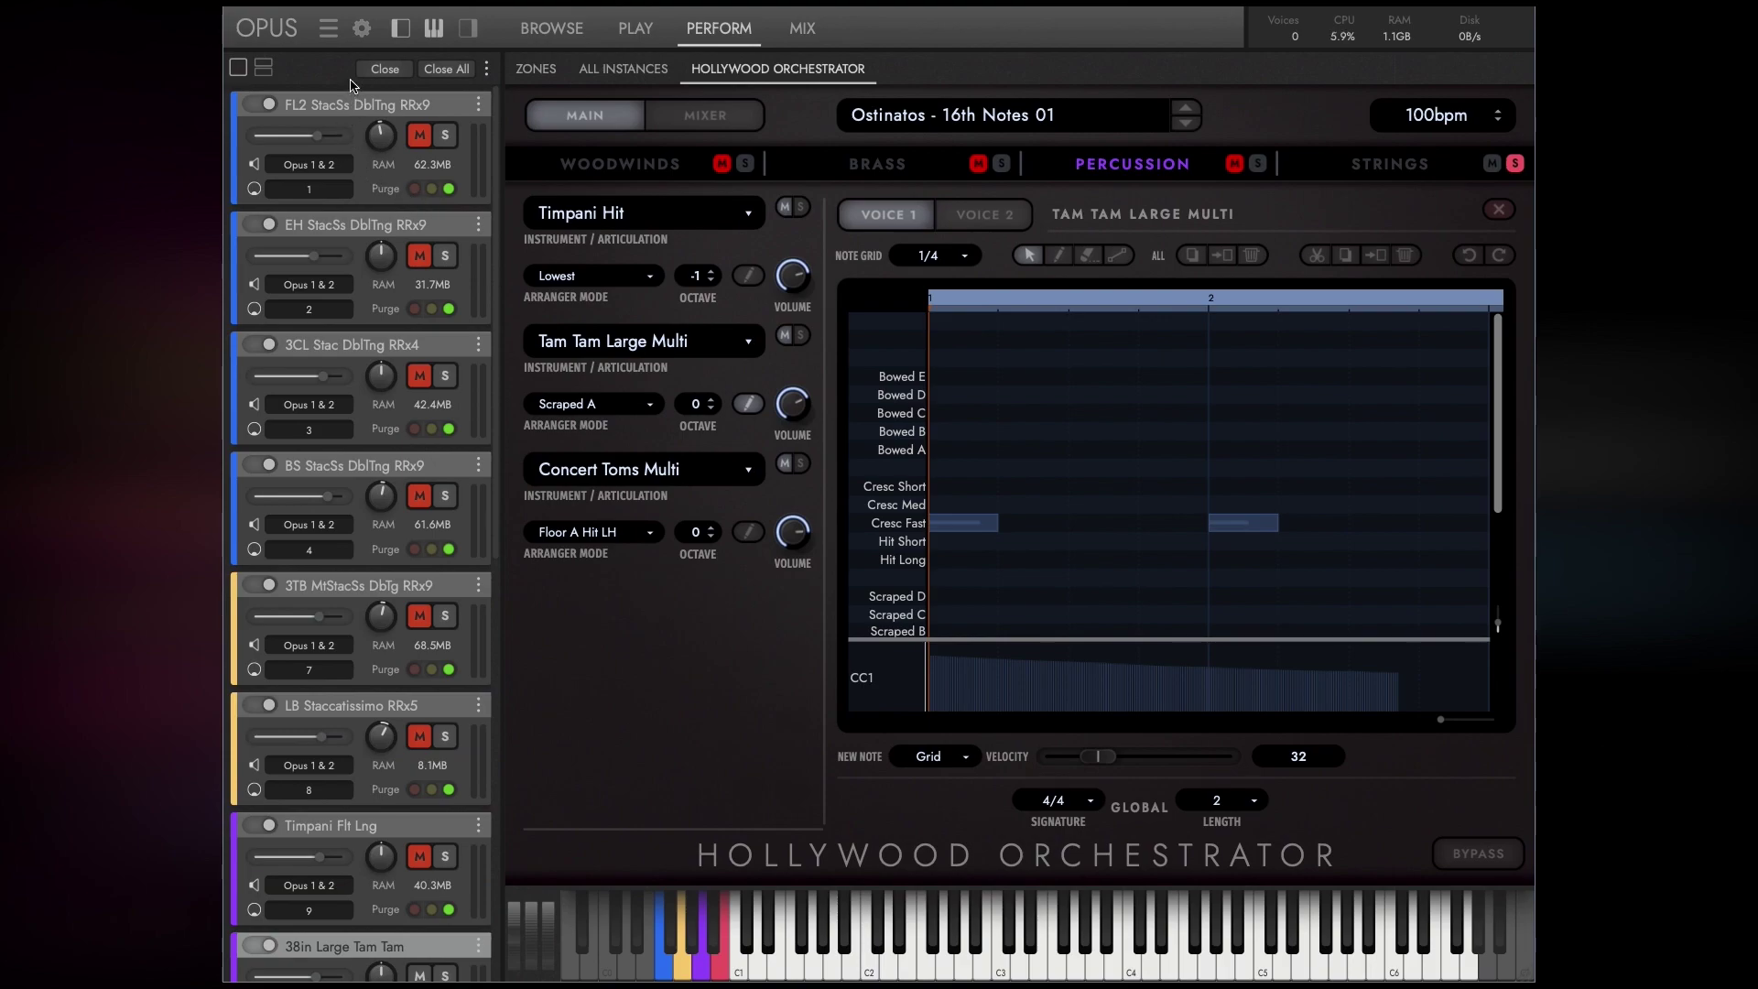
Open the application settings.
left_click(362, 28)
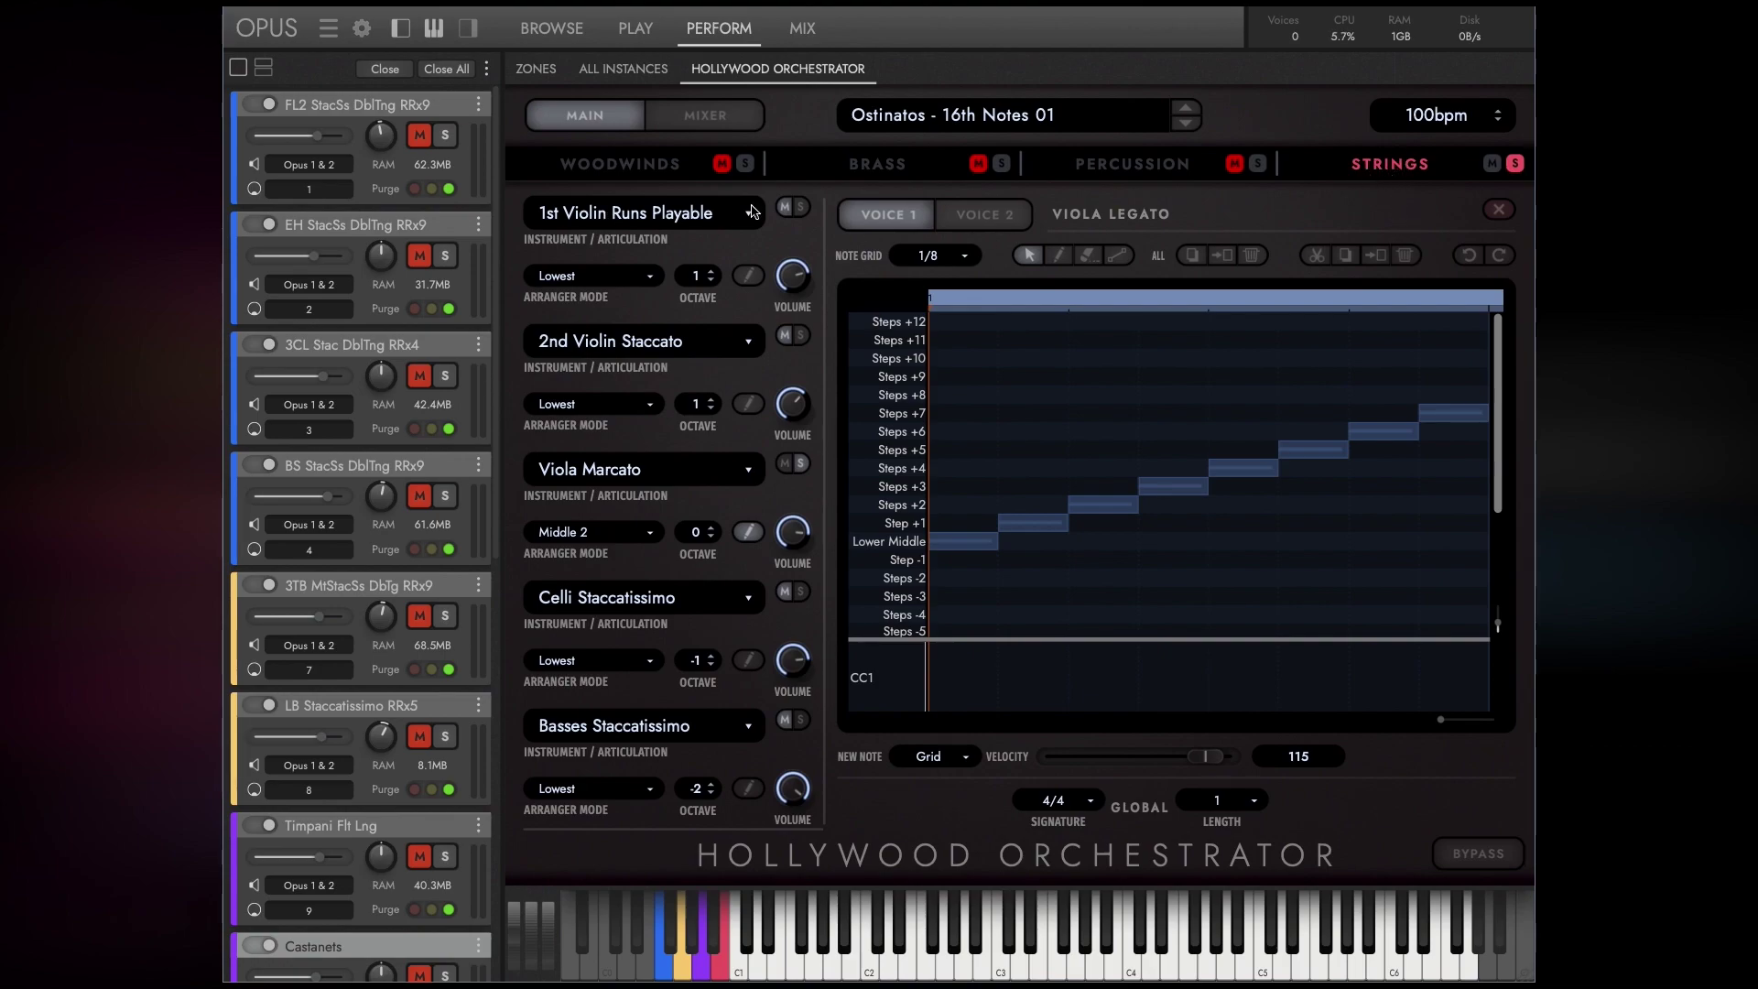
Look through the instruments and articulations available for each Strings slot, from 1st Violin through Basses.
left_click(681, 219)
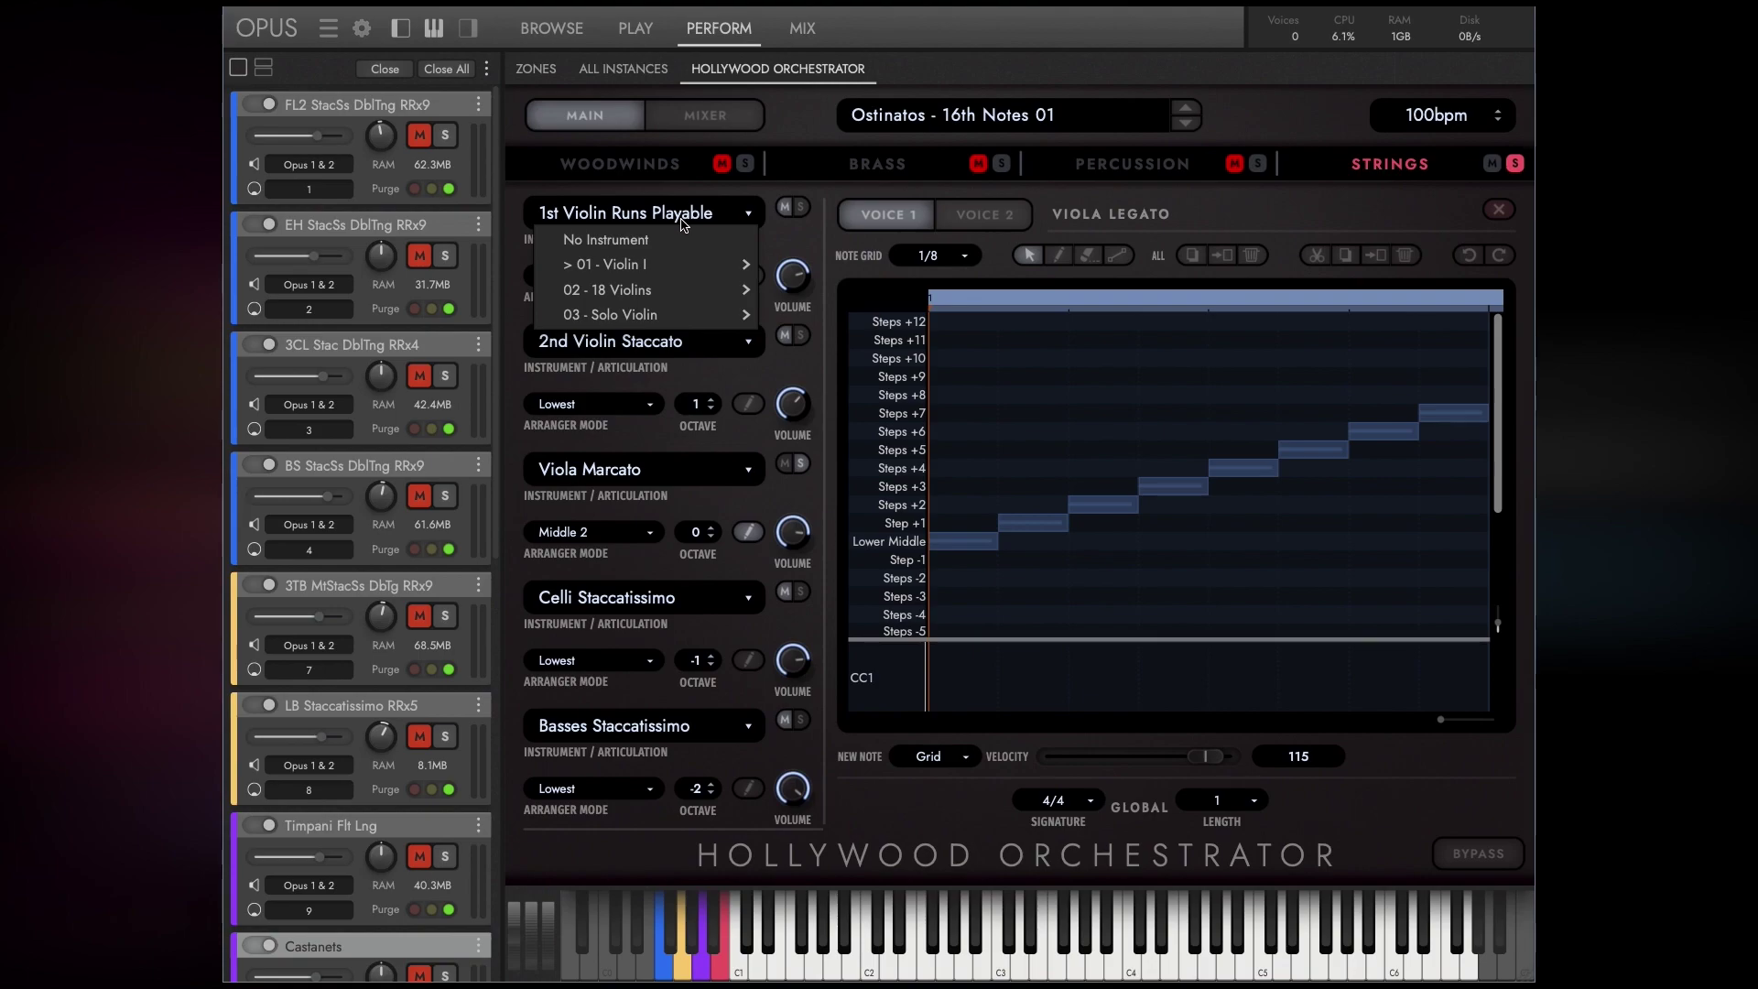
mouse_move(675, 268)
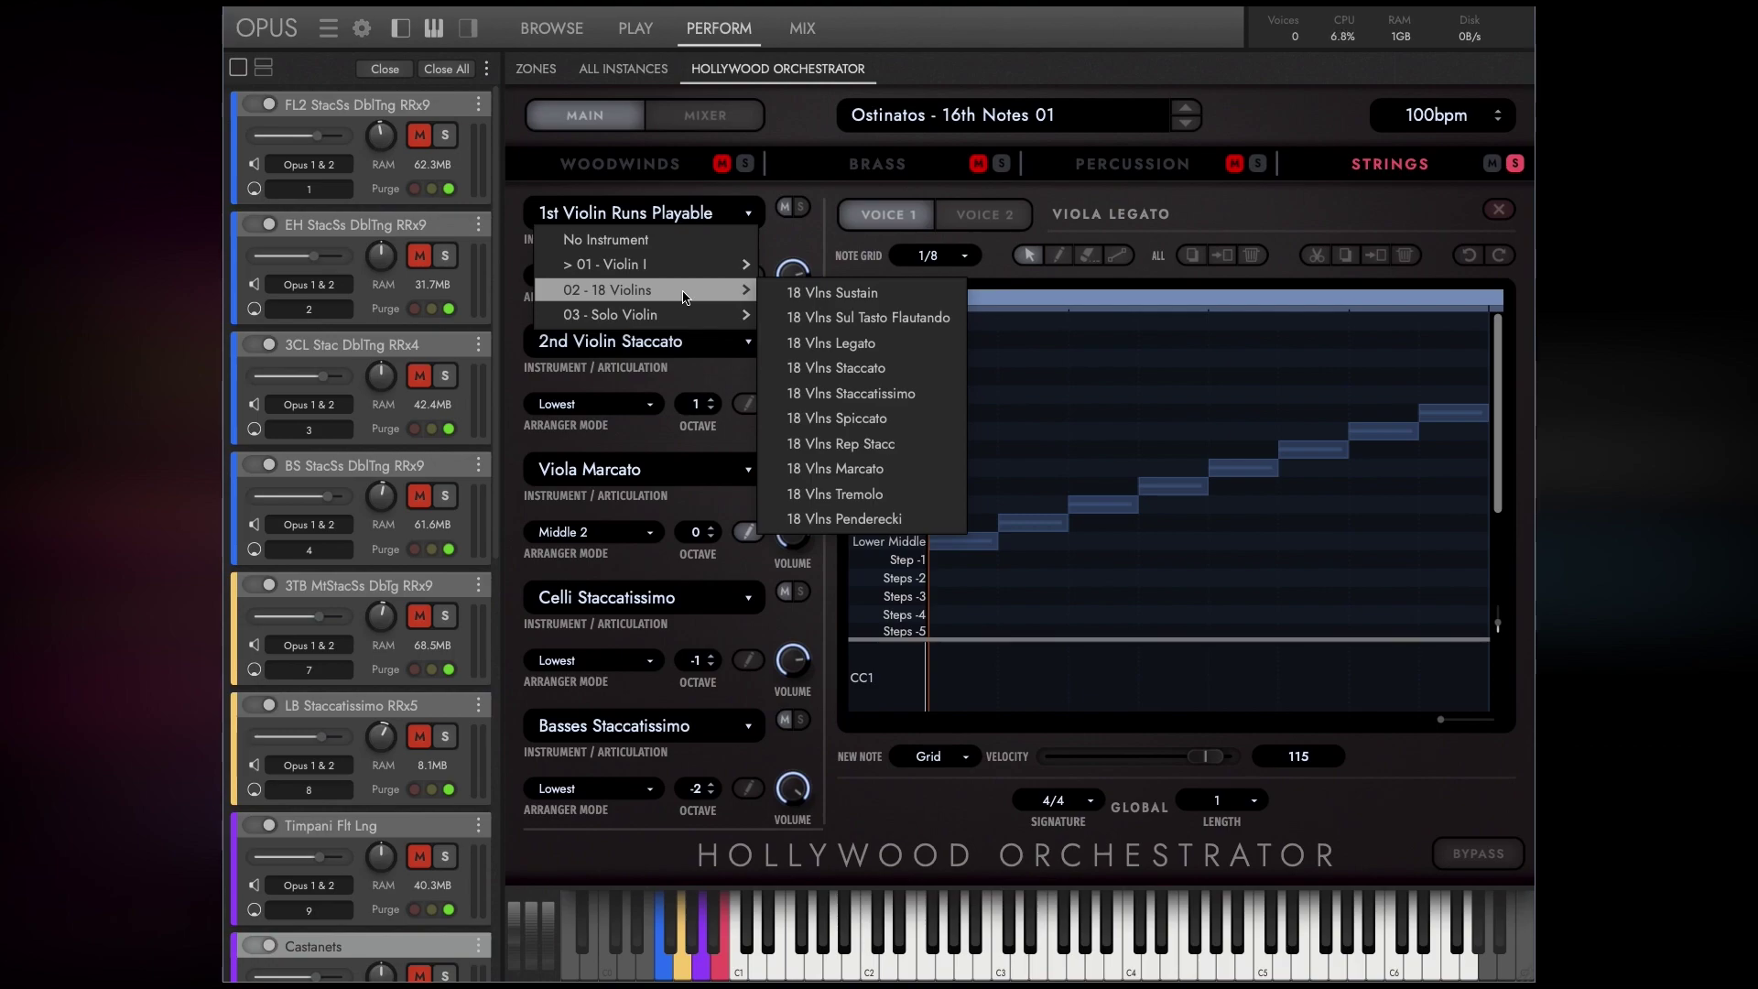
mouse_move(682, 327)
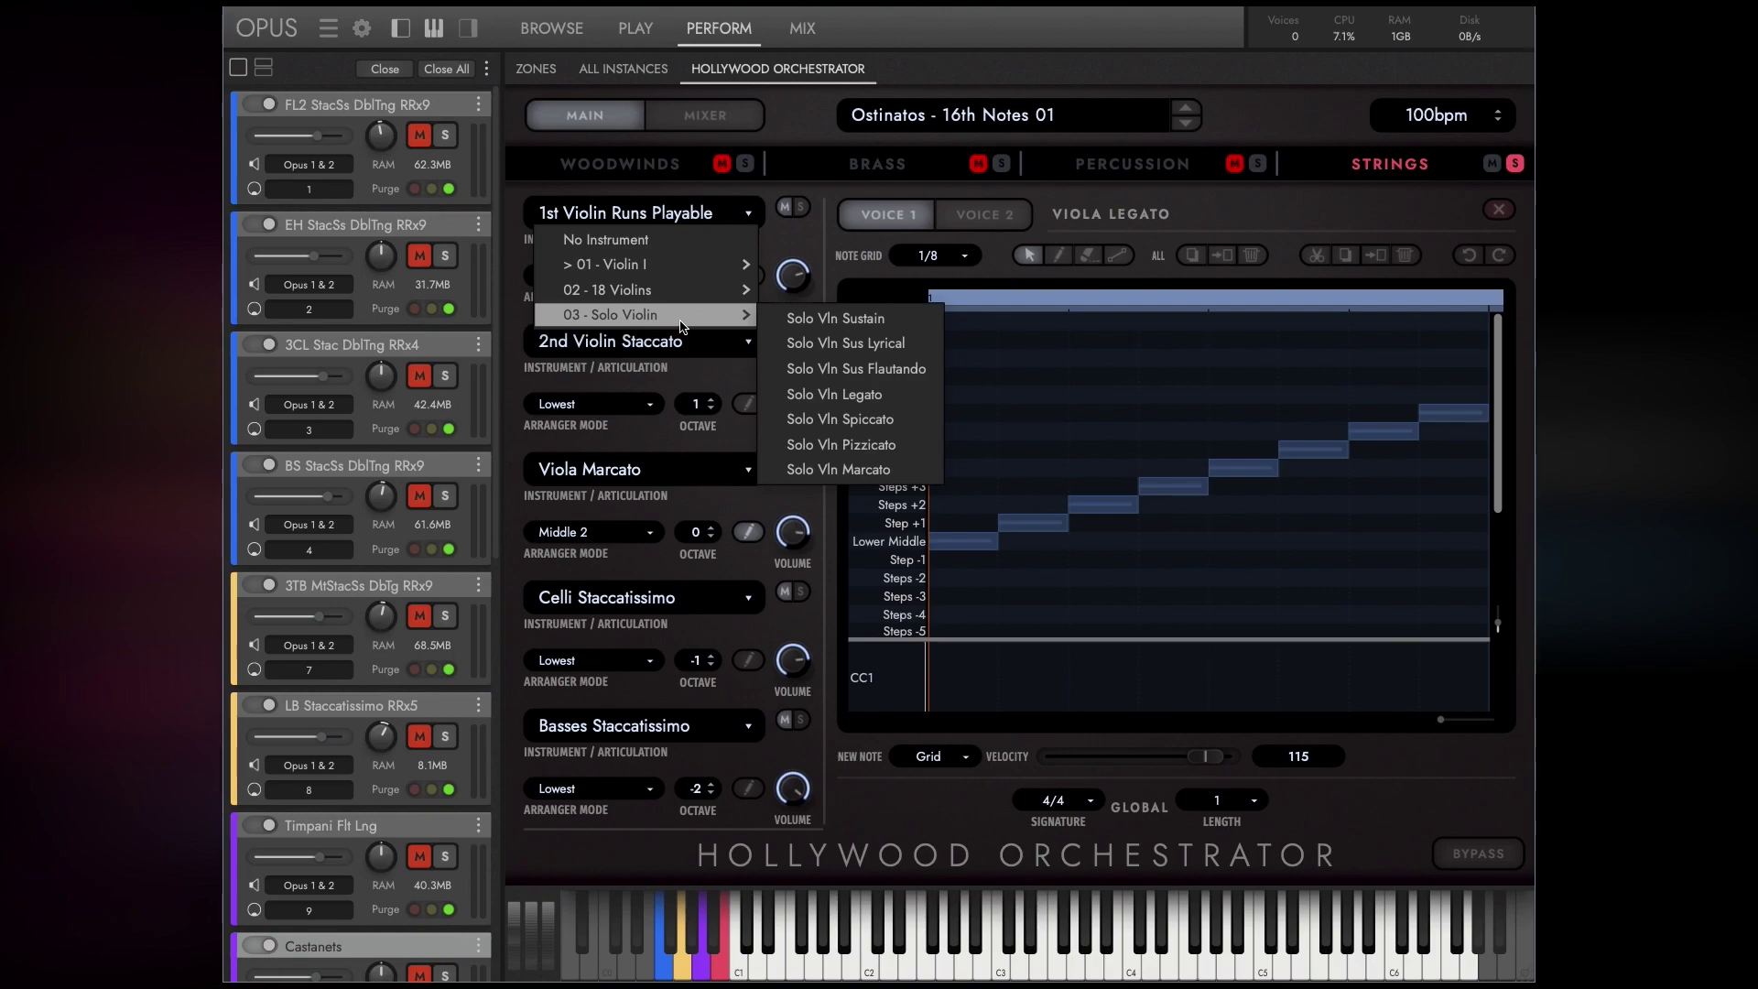
left_click(679, 340)
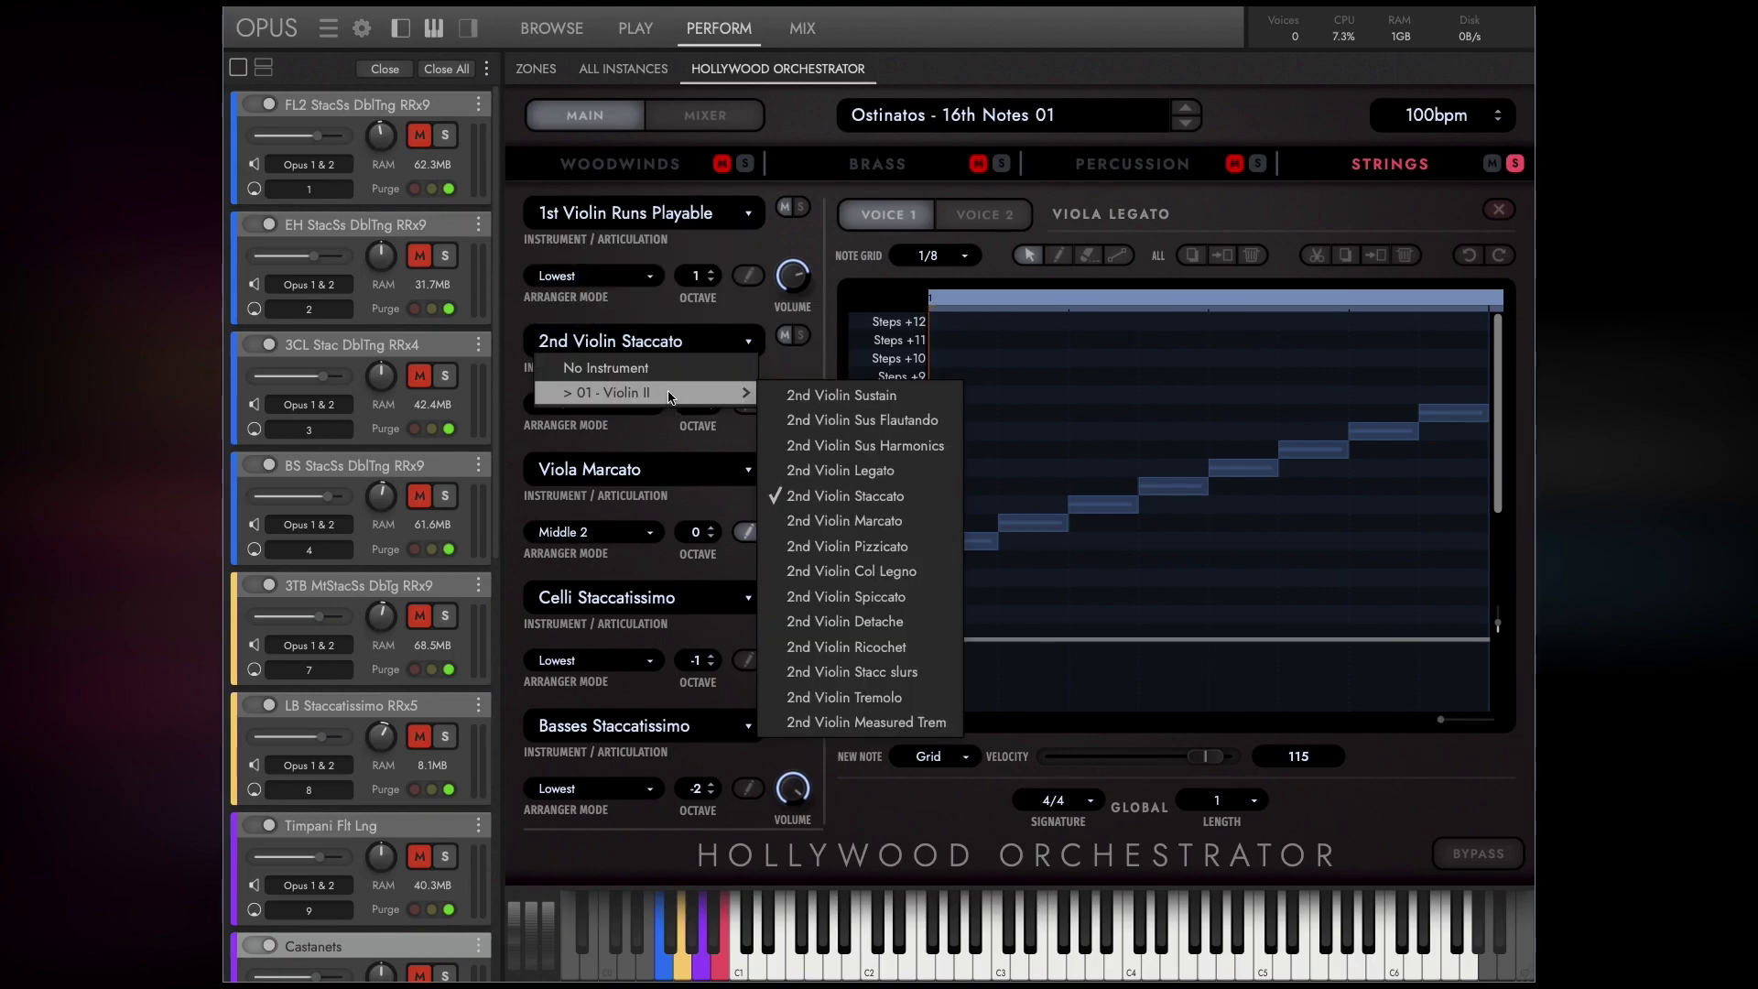
left_click(637, 472)
left_click(636, 471)
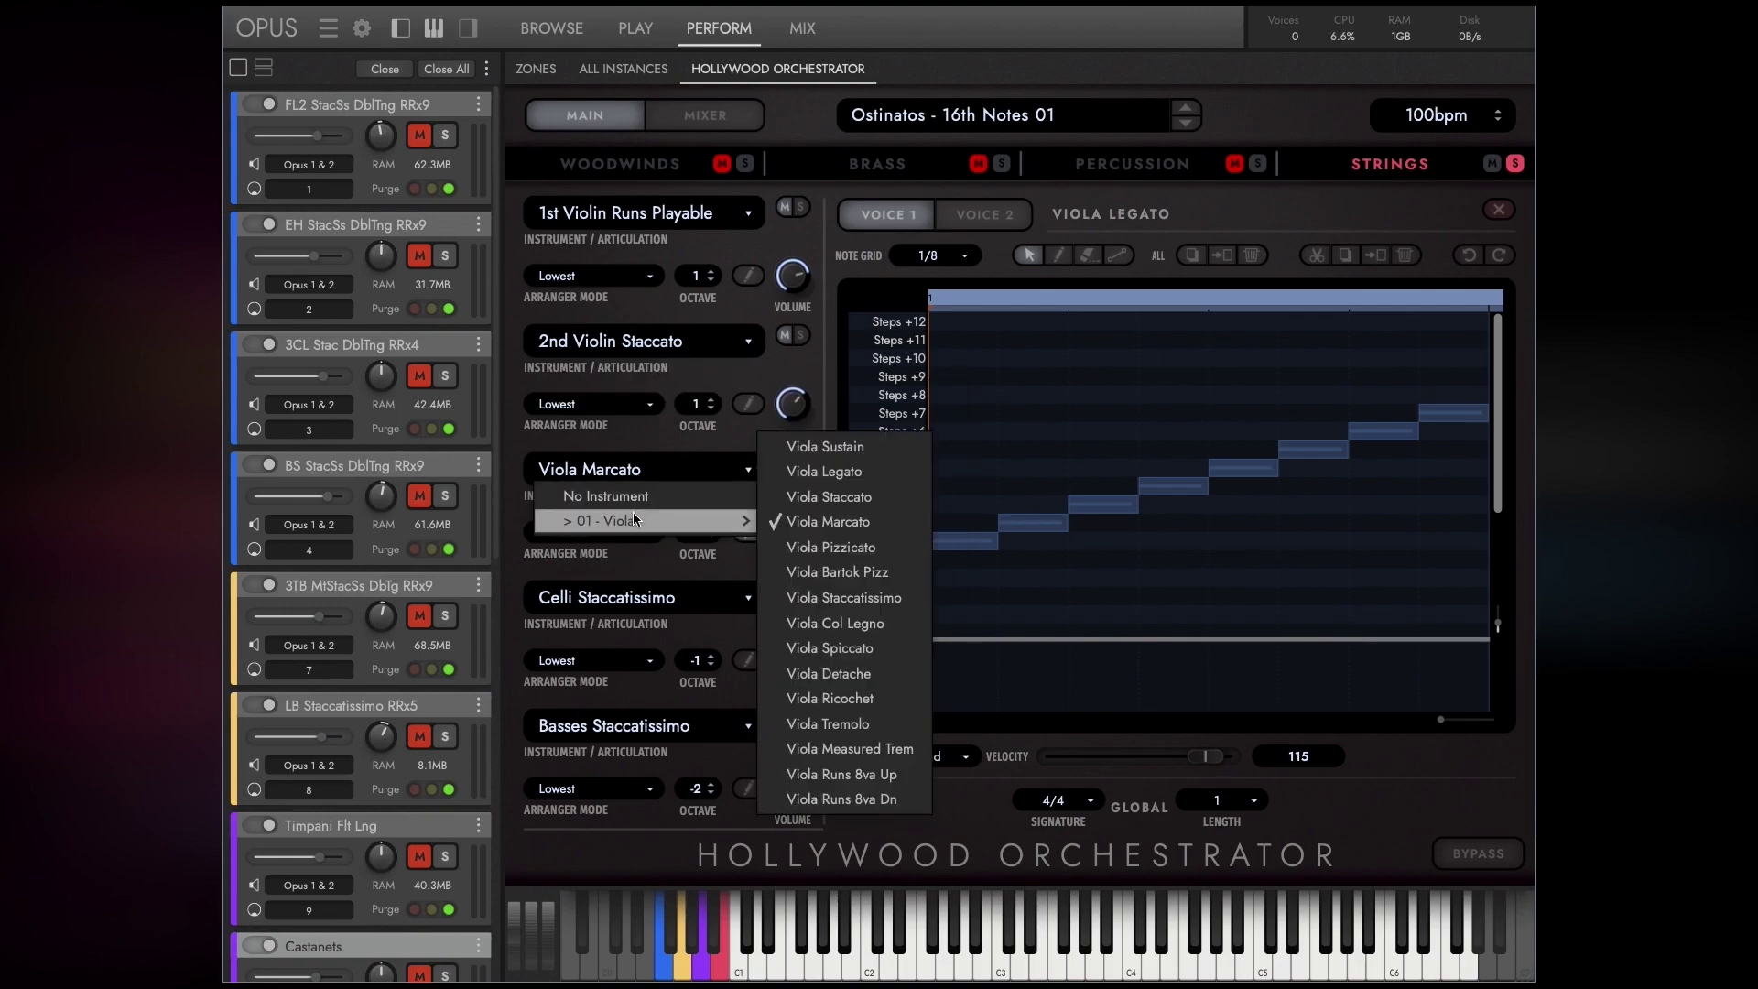
left_click(636, 604)
mouse_move(638, 685)
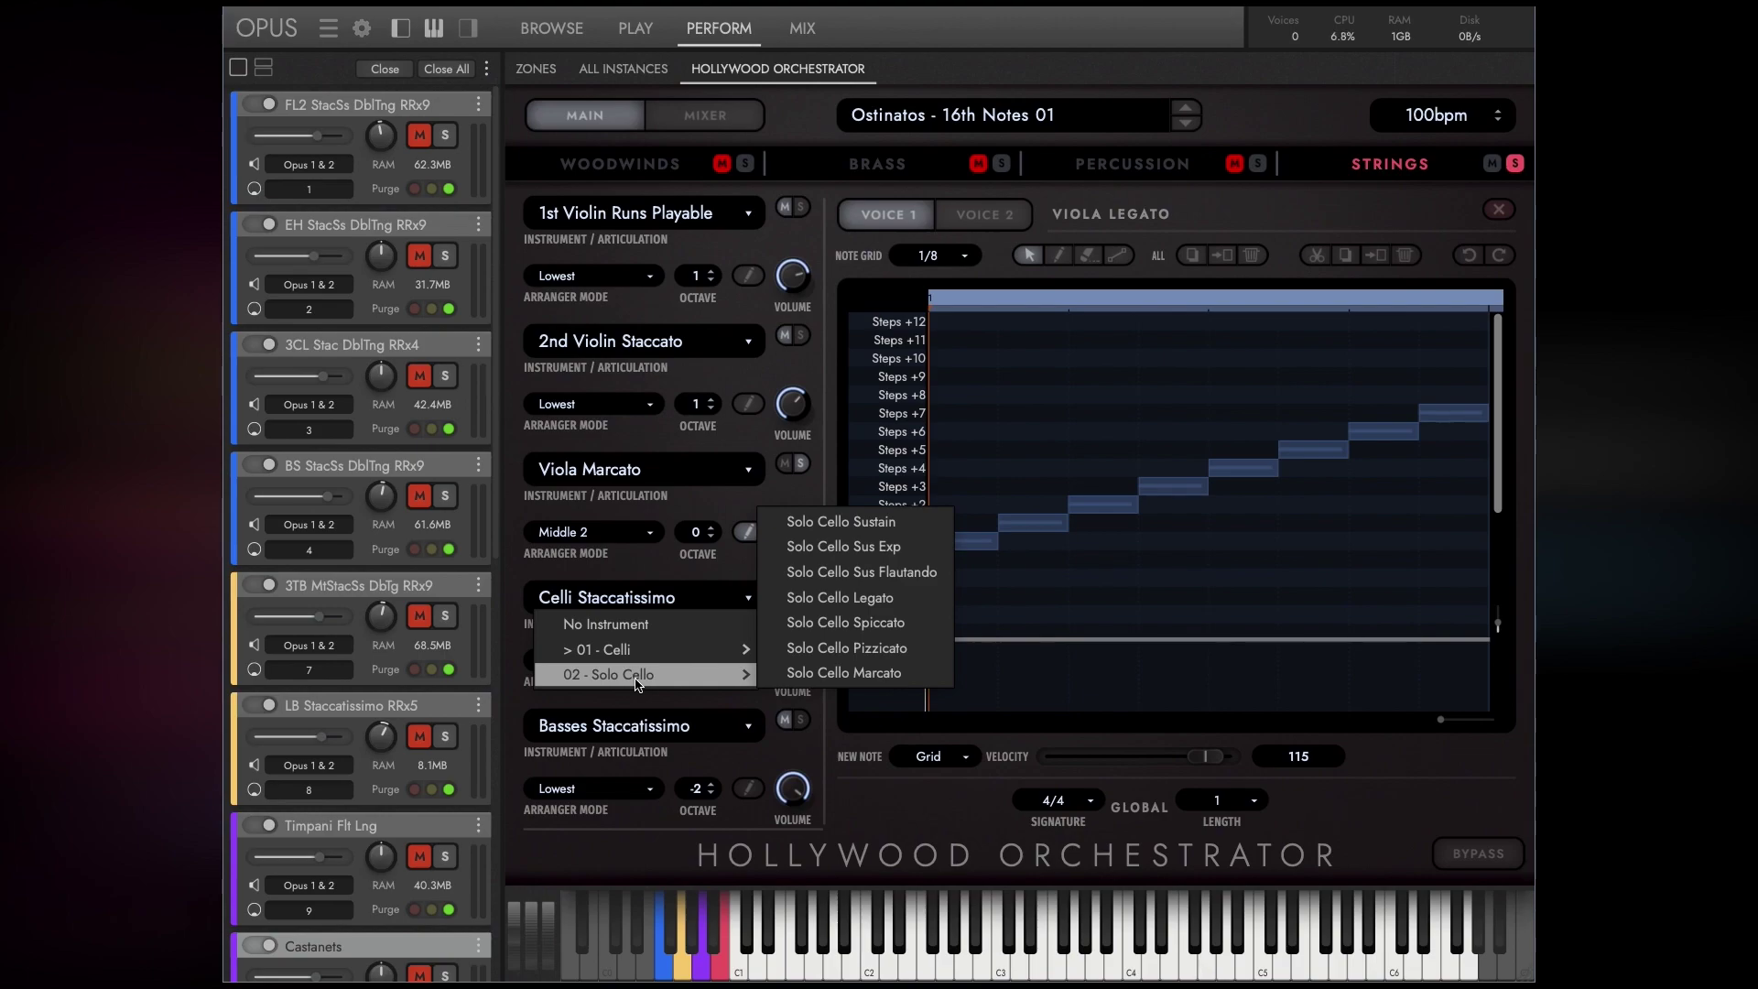
mouse_move(632, 653)
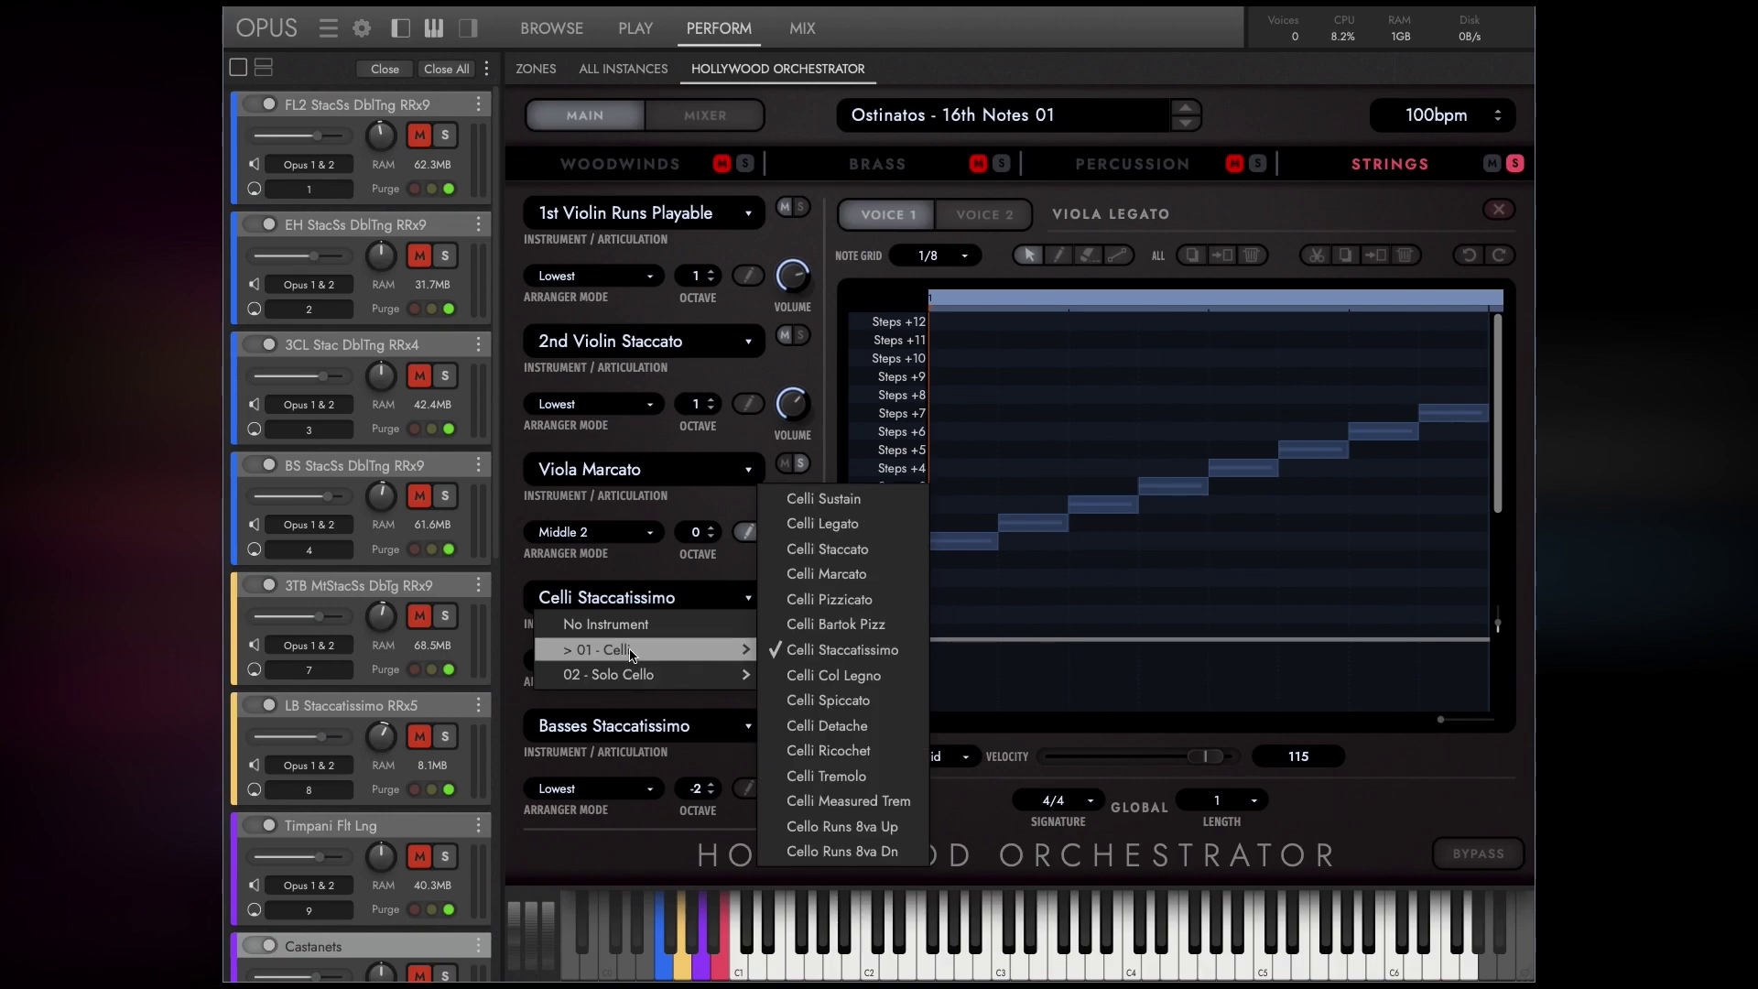
left_click(621, 728)
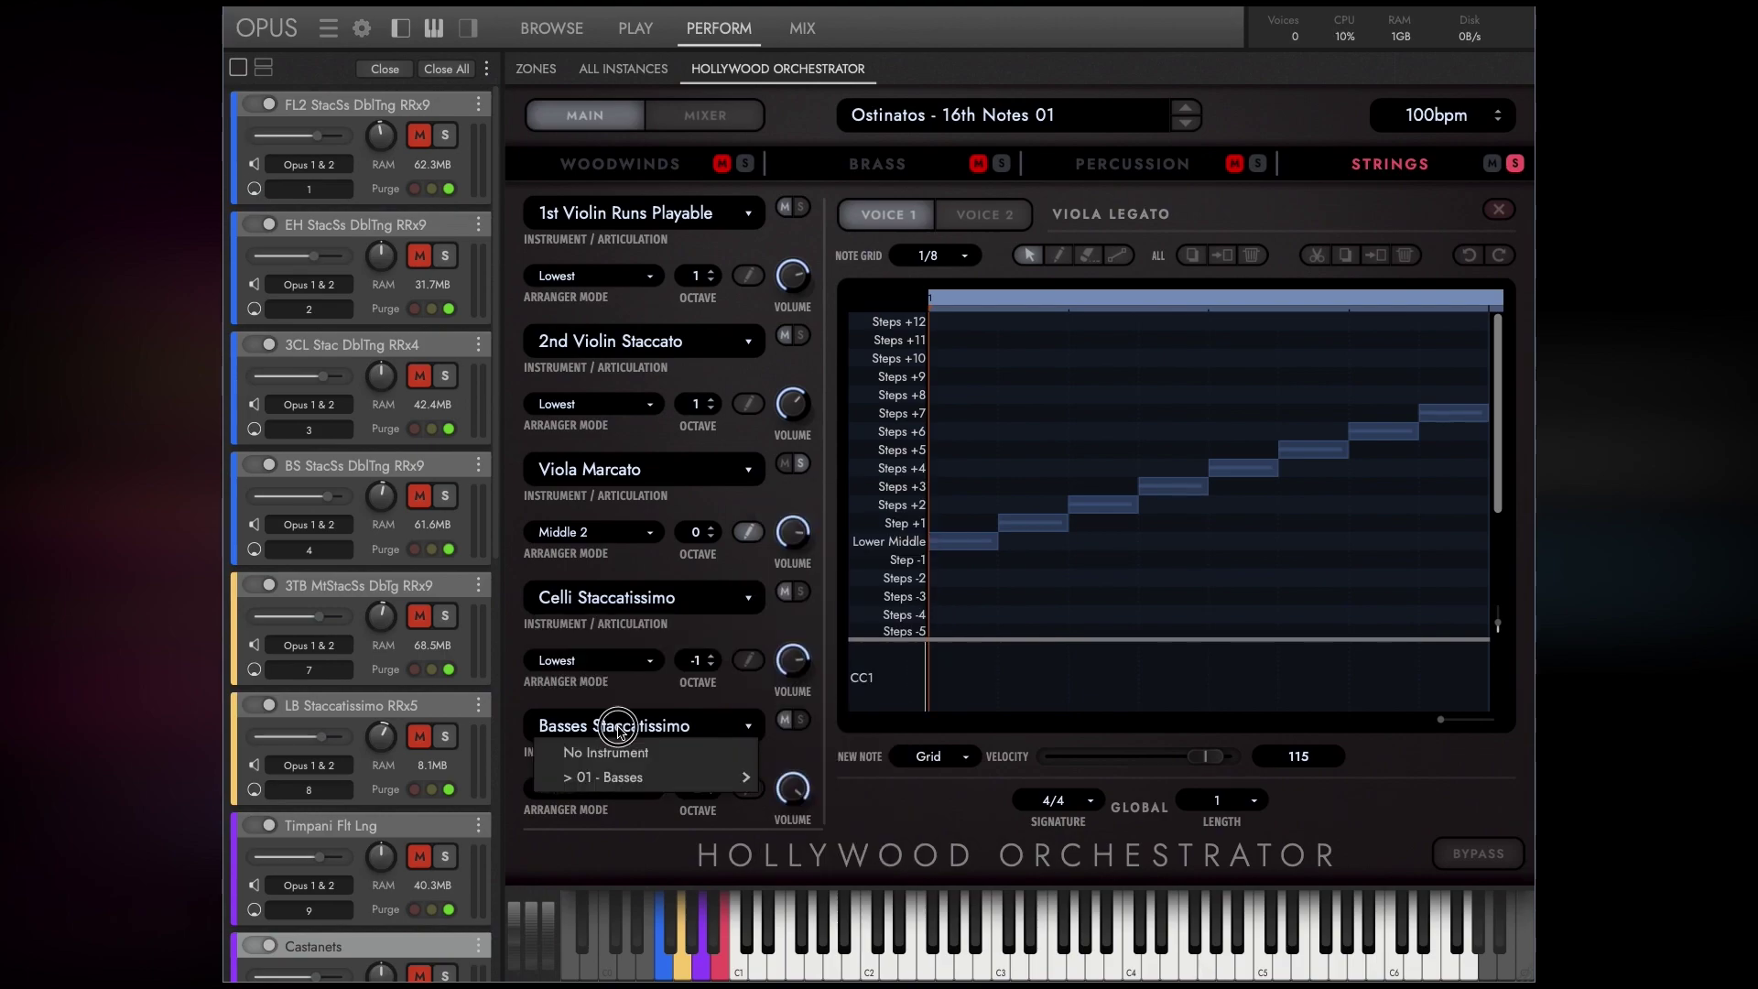
mouse_move(618, 776)
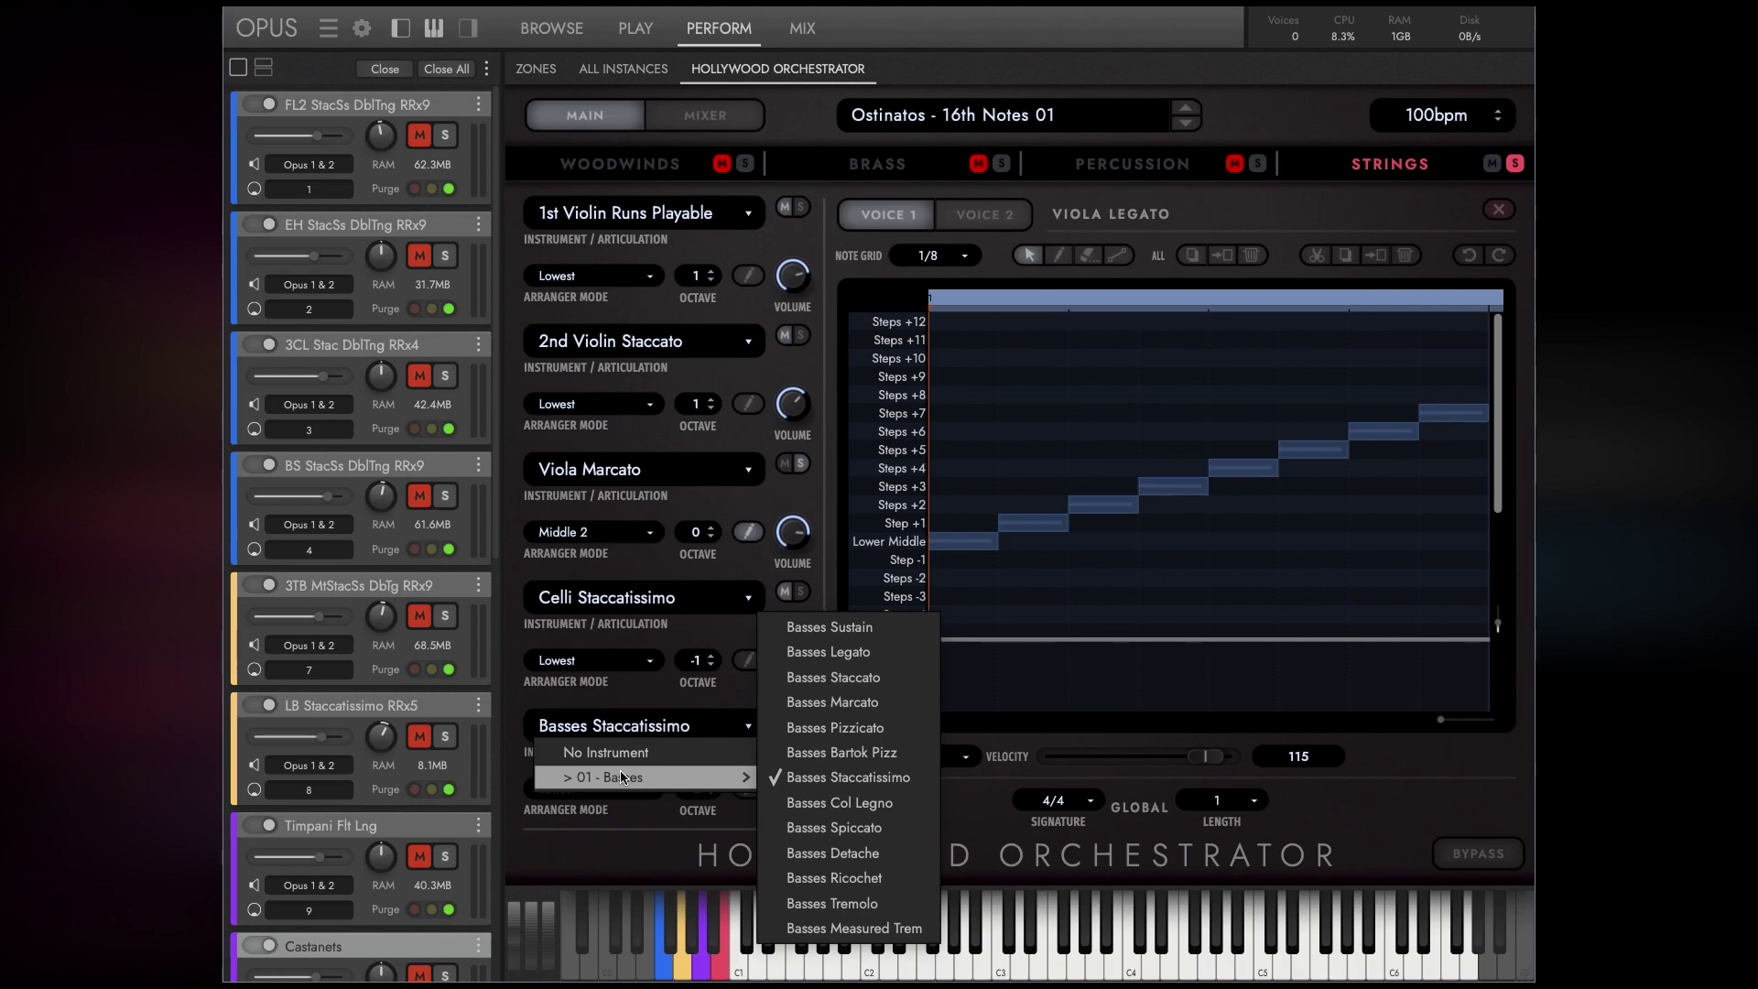
Look through the Brass section's available French horn, trumpet, trombone, tuba and low brass articulations.
left_click(893, 164)
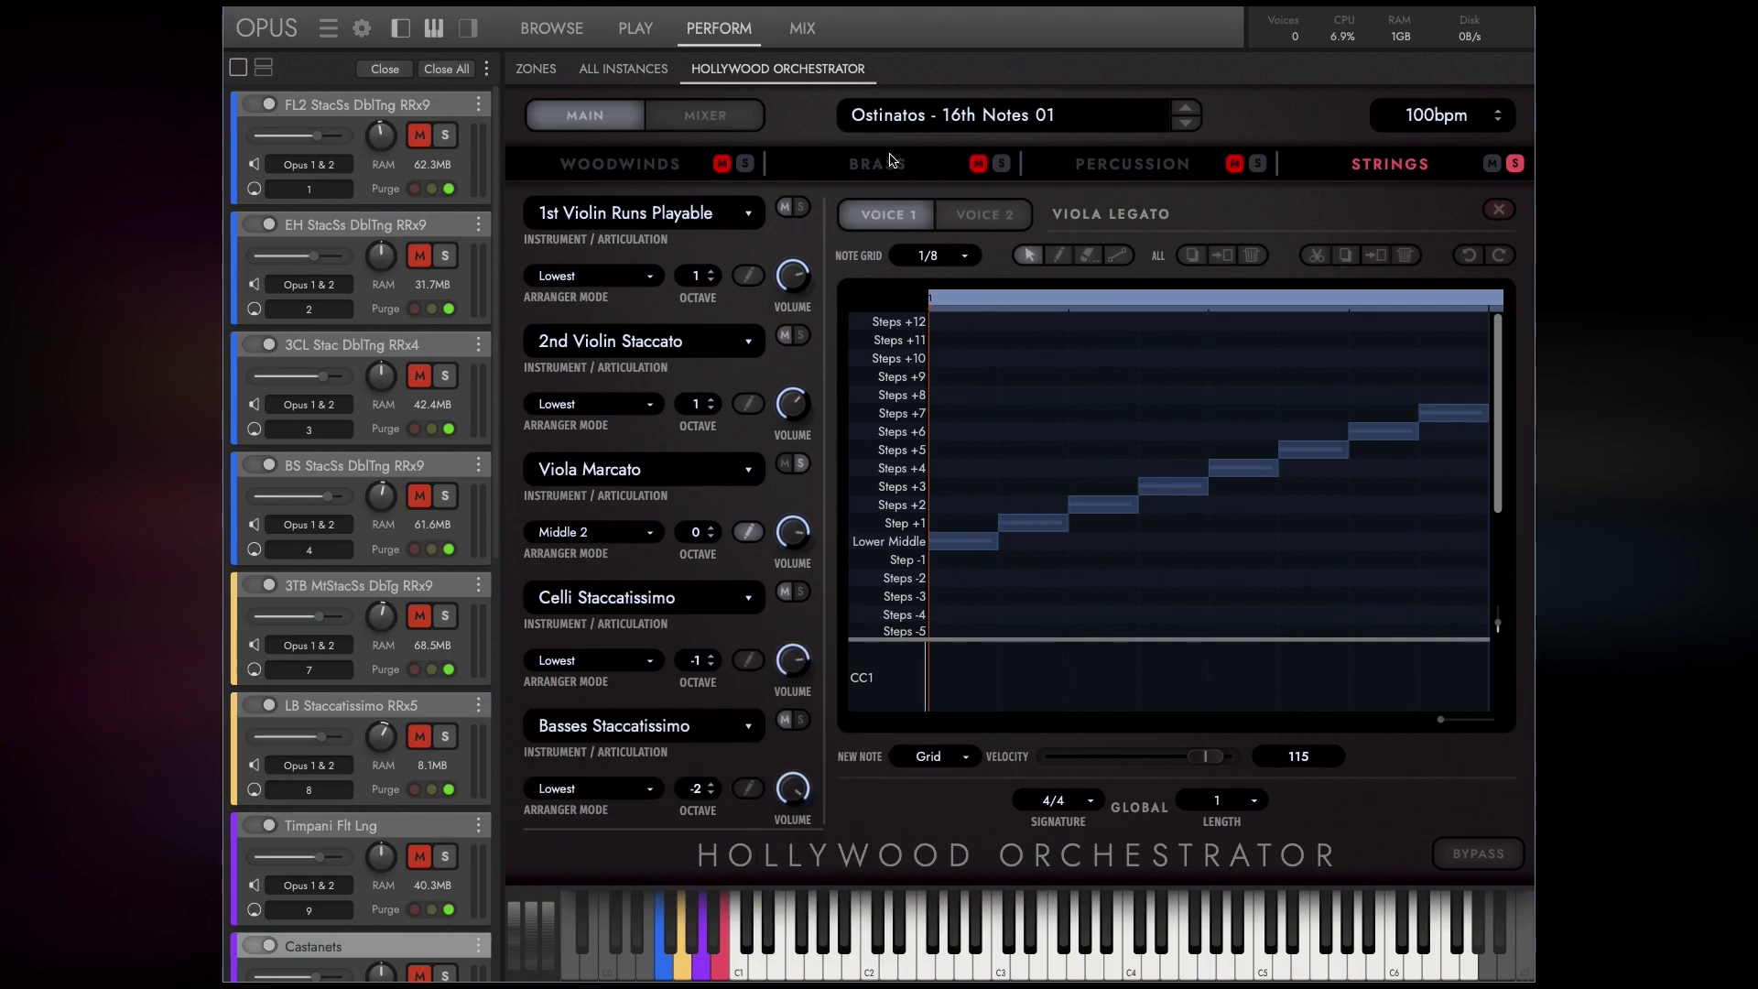
left_click(894, 165)
left_click(664, 213)
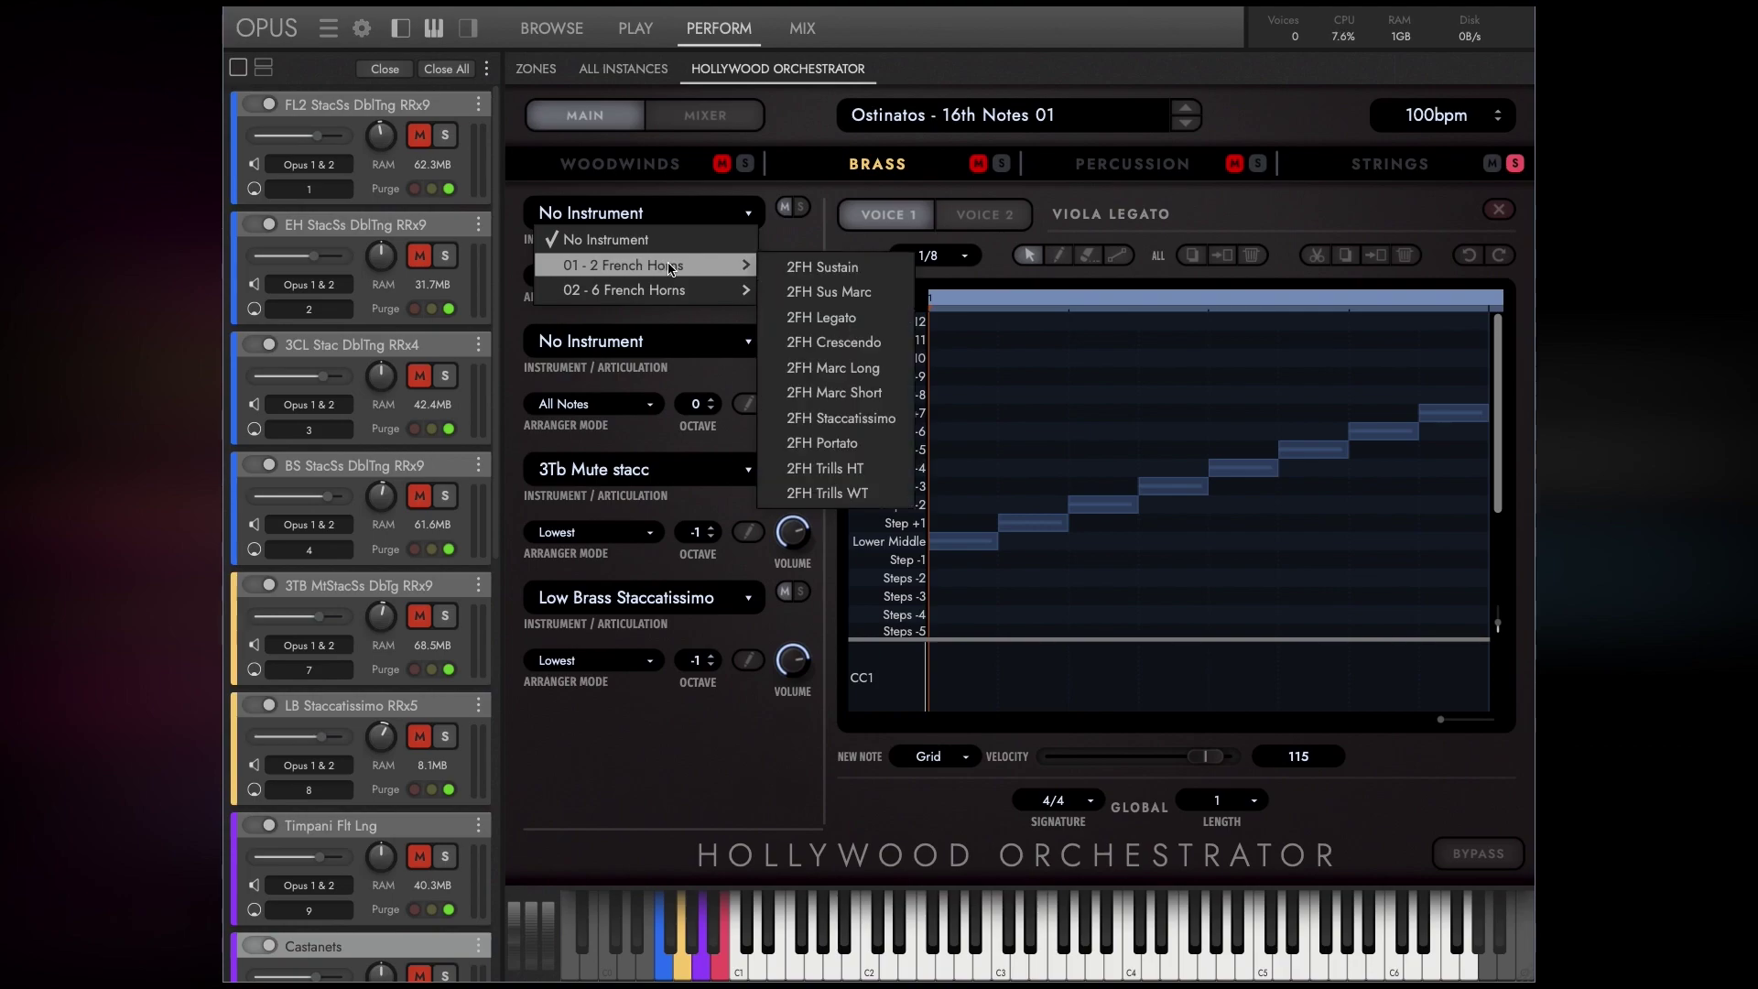
left_click(615, 341)
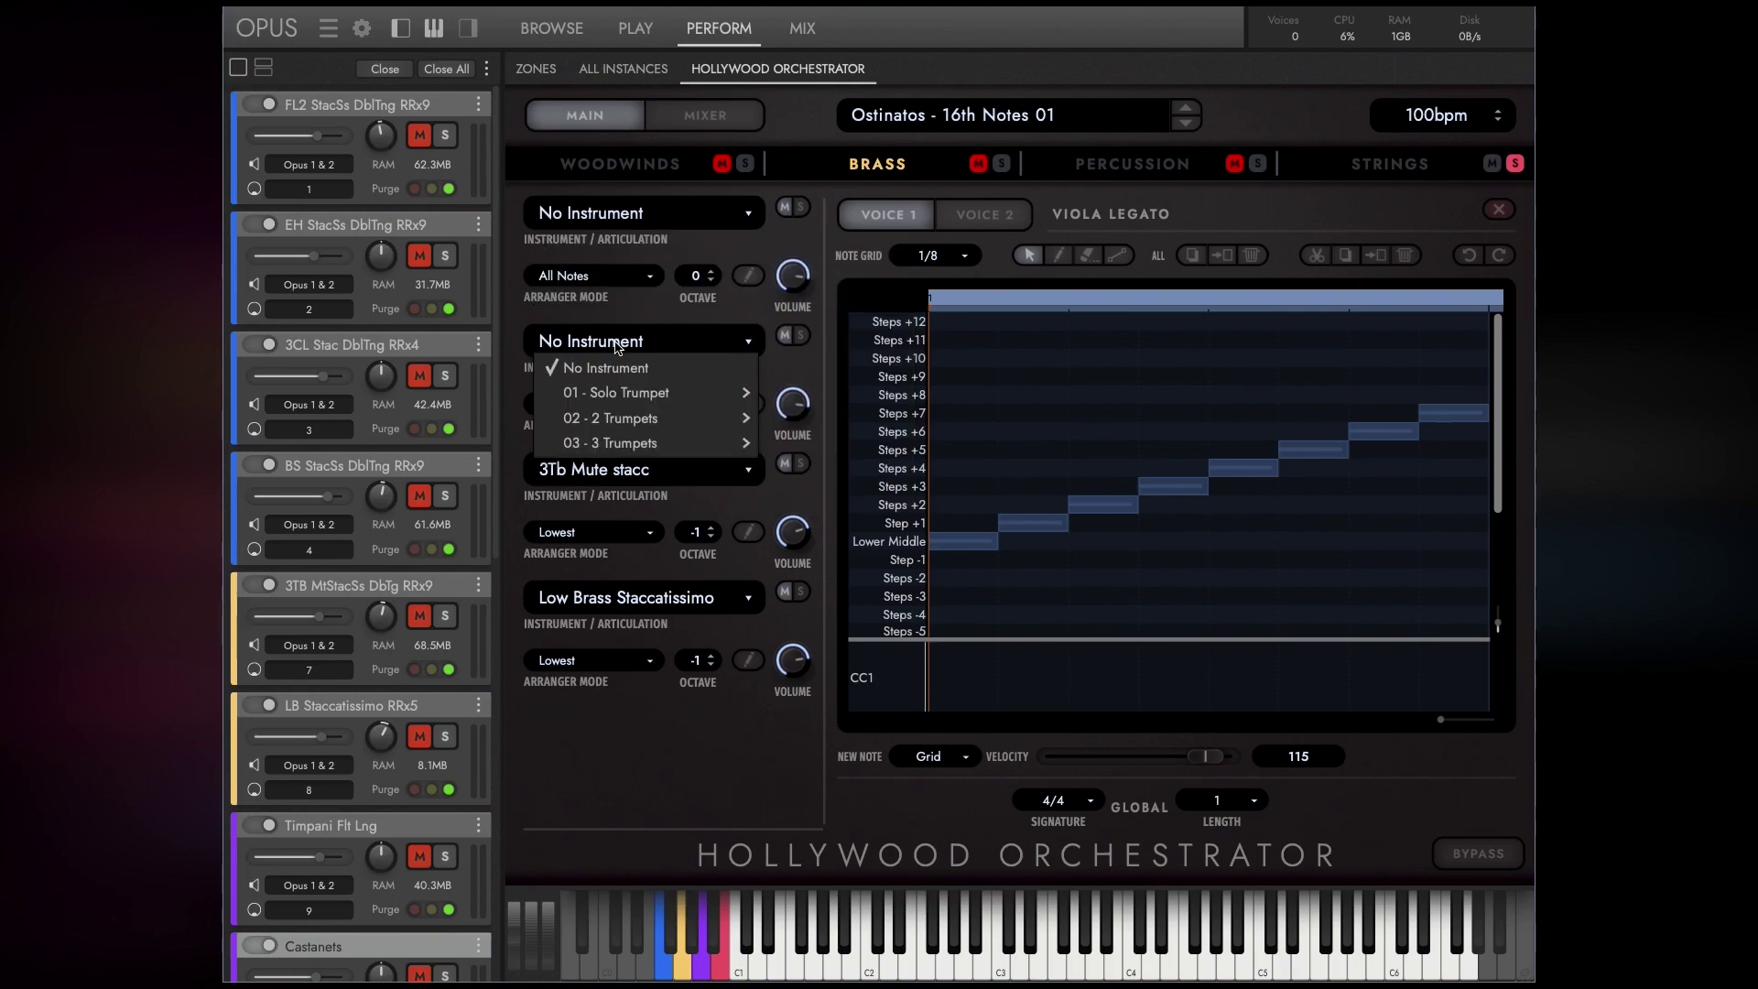
mouse_move(616, 414)
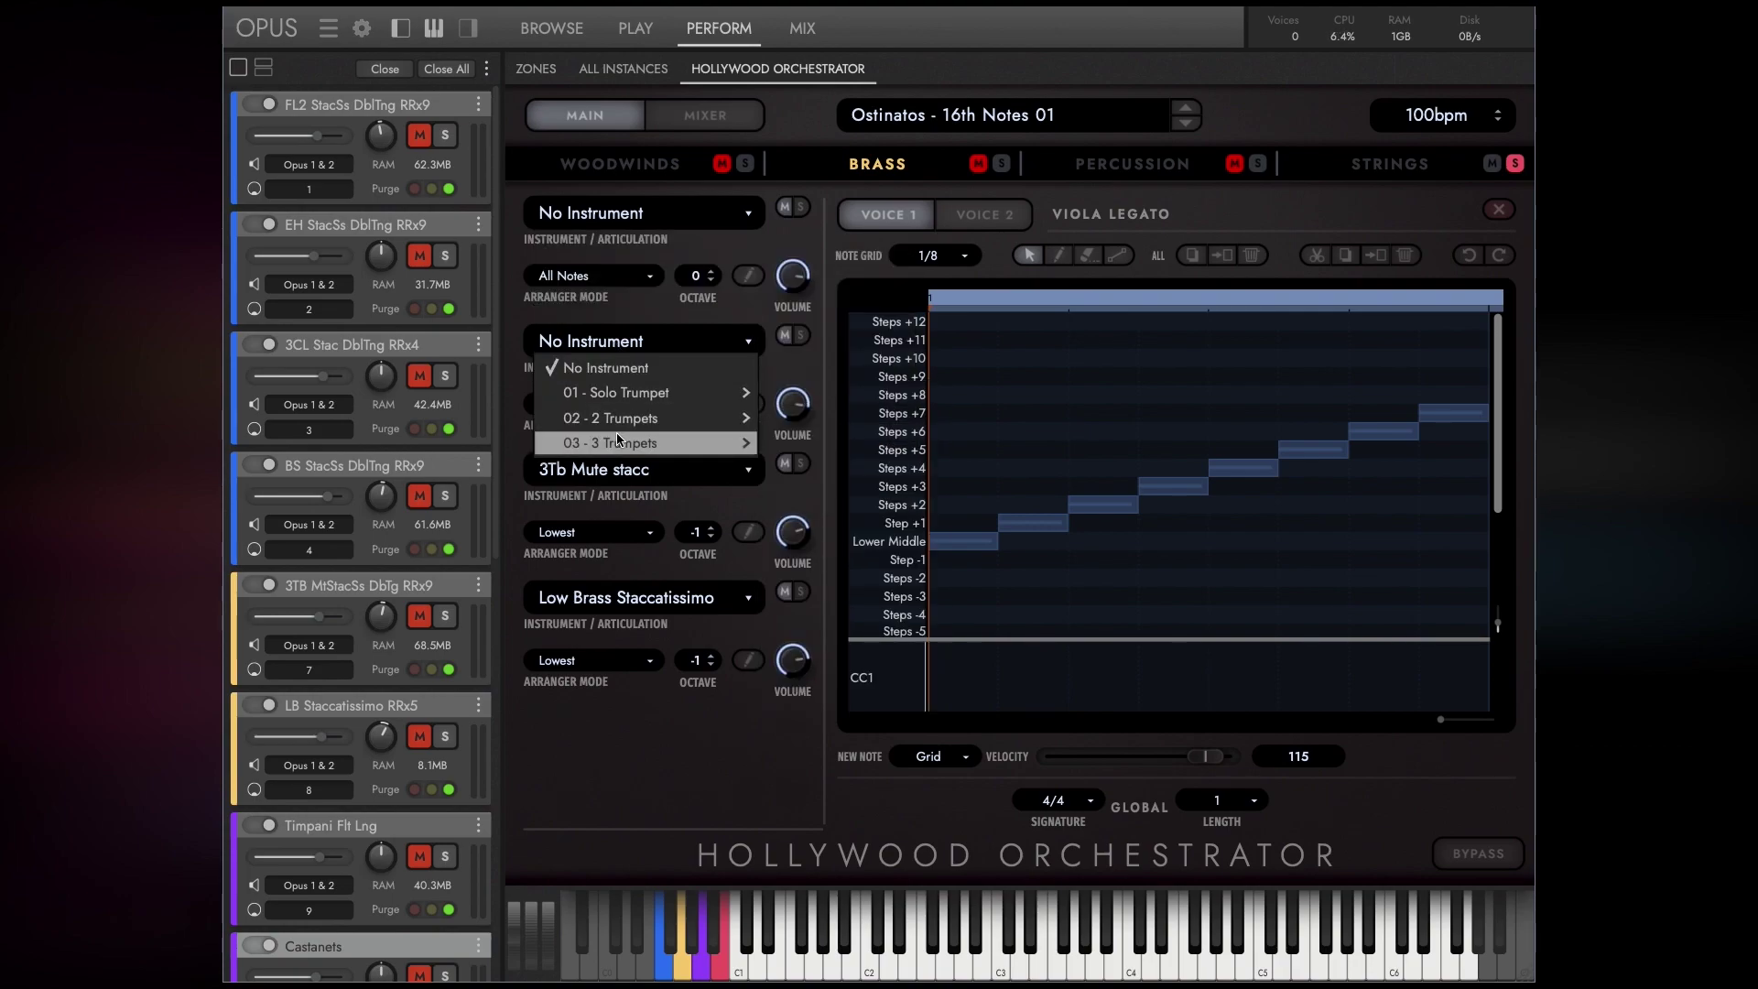
left_click(613, 469)
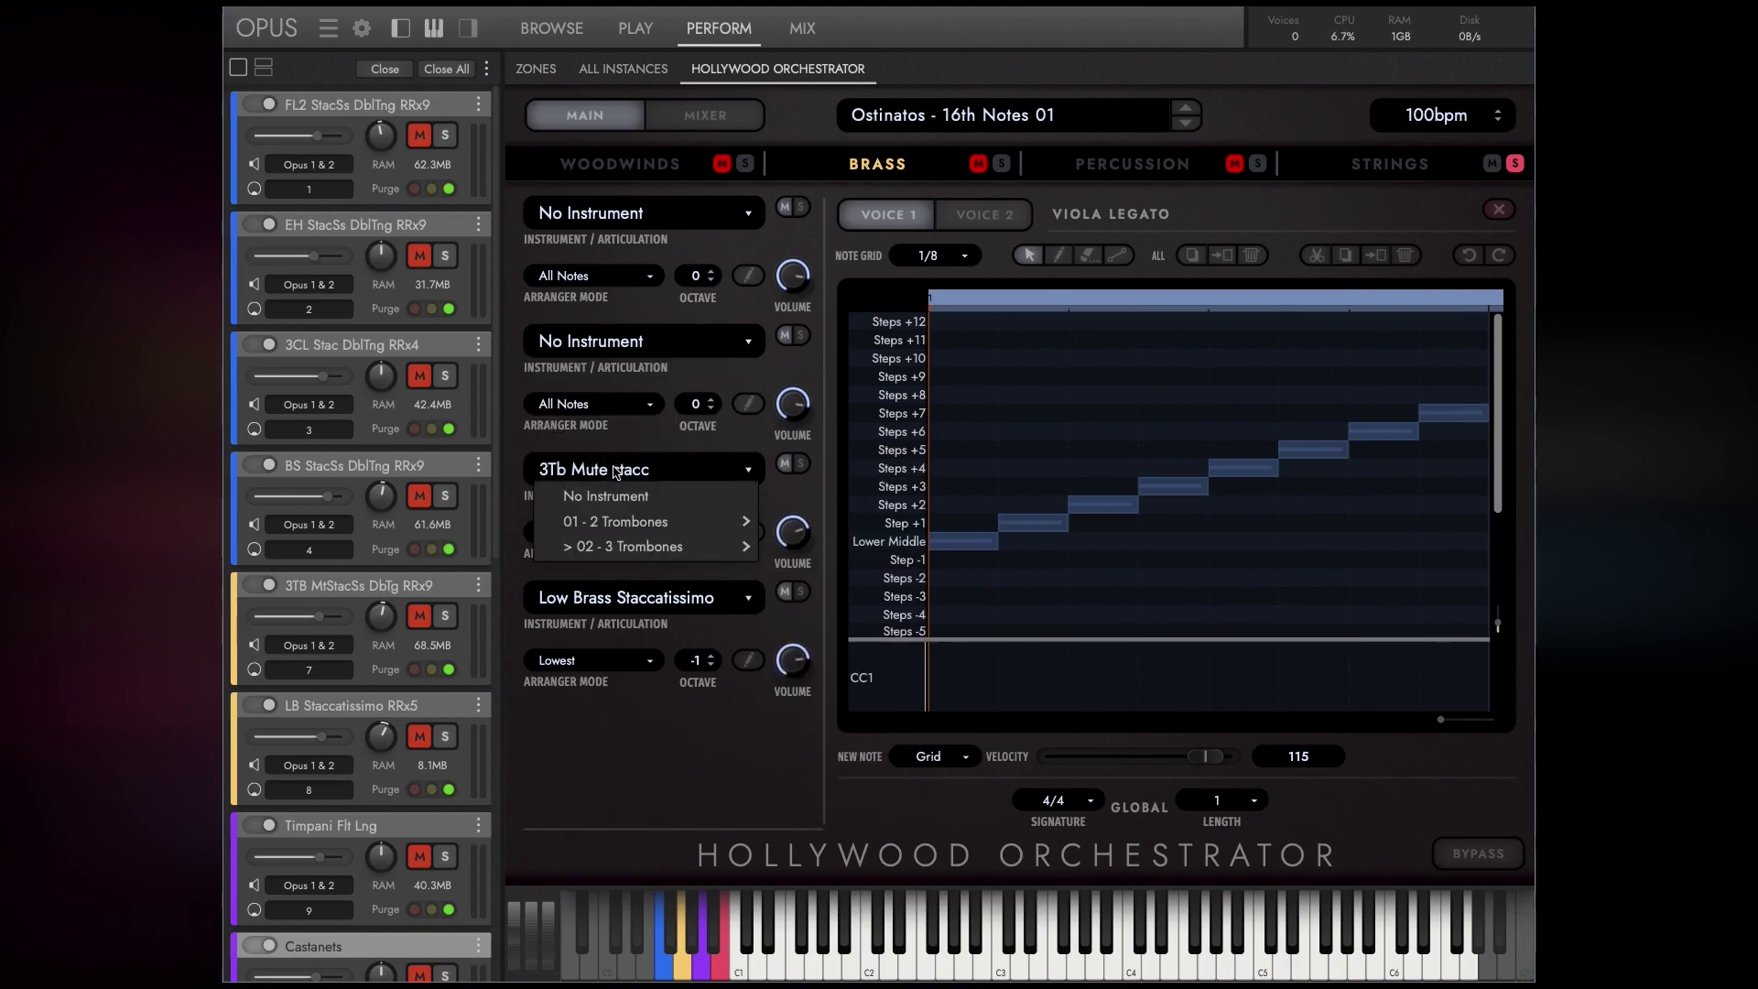
mouse_move(613, 533)
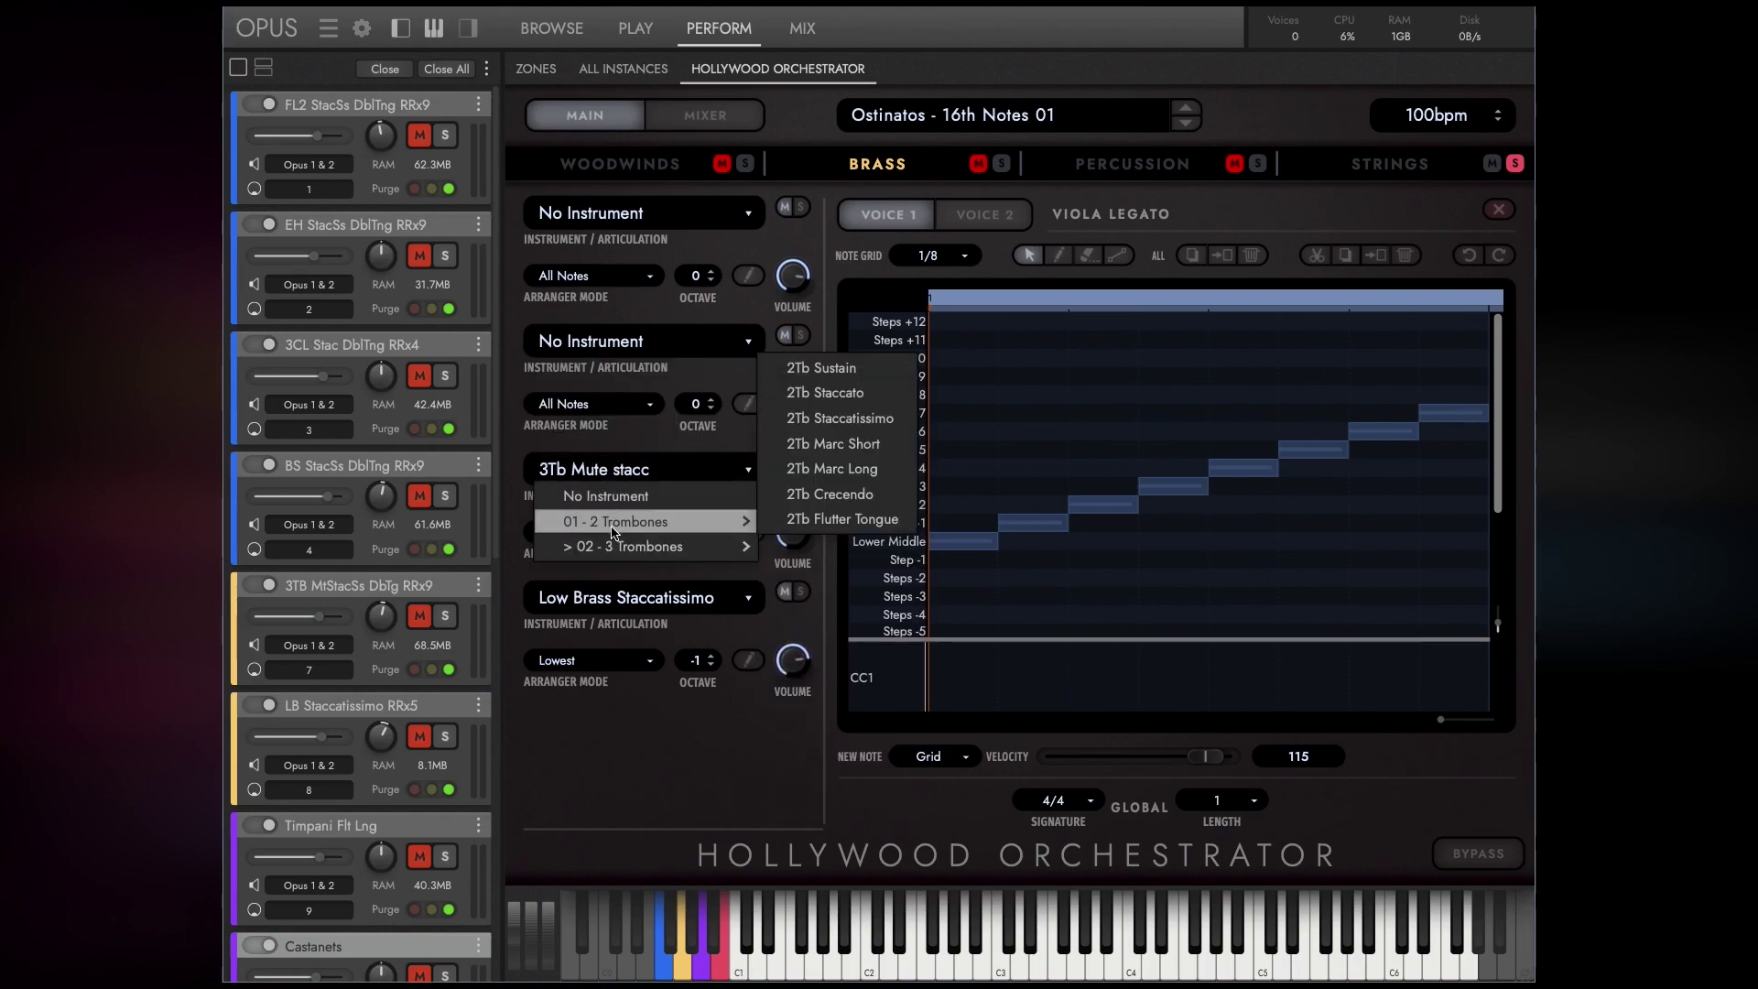
left_click(606, 597)
mouse_move(605, 655)
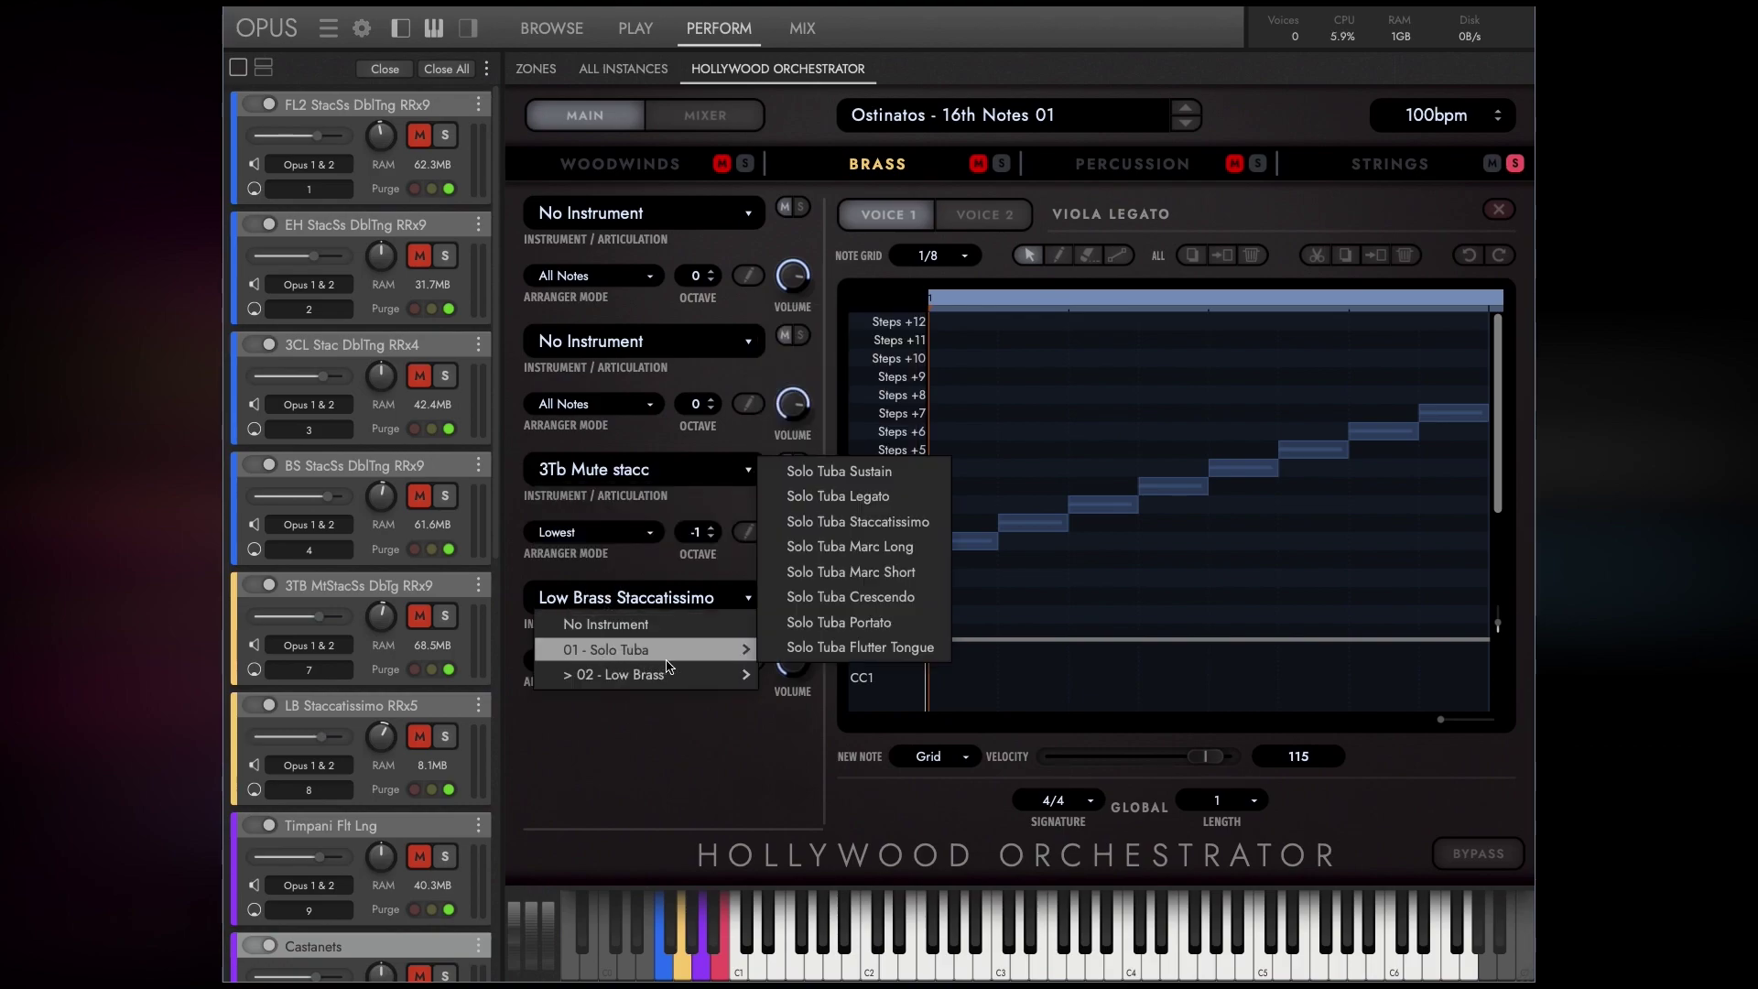
mouse_move(667, 685)
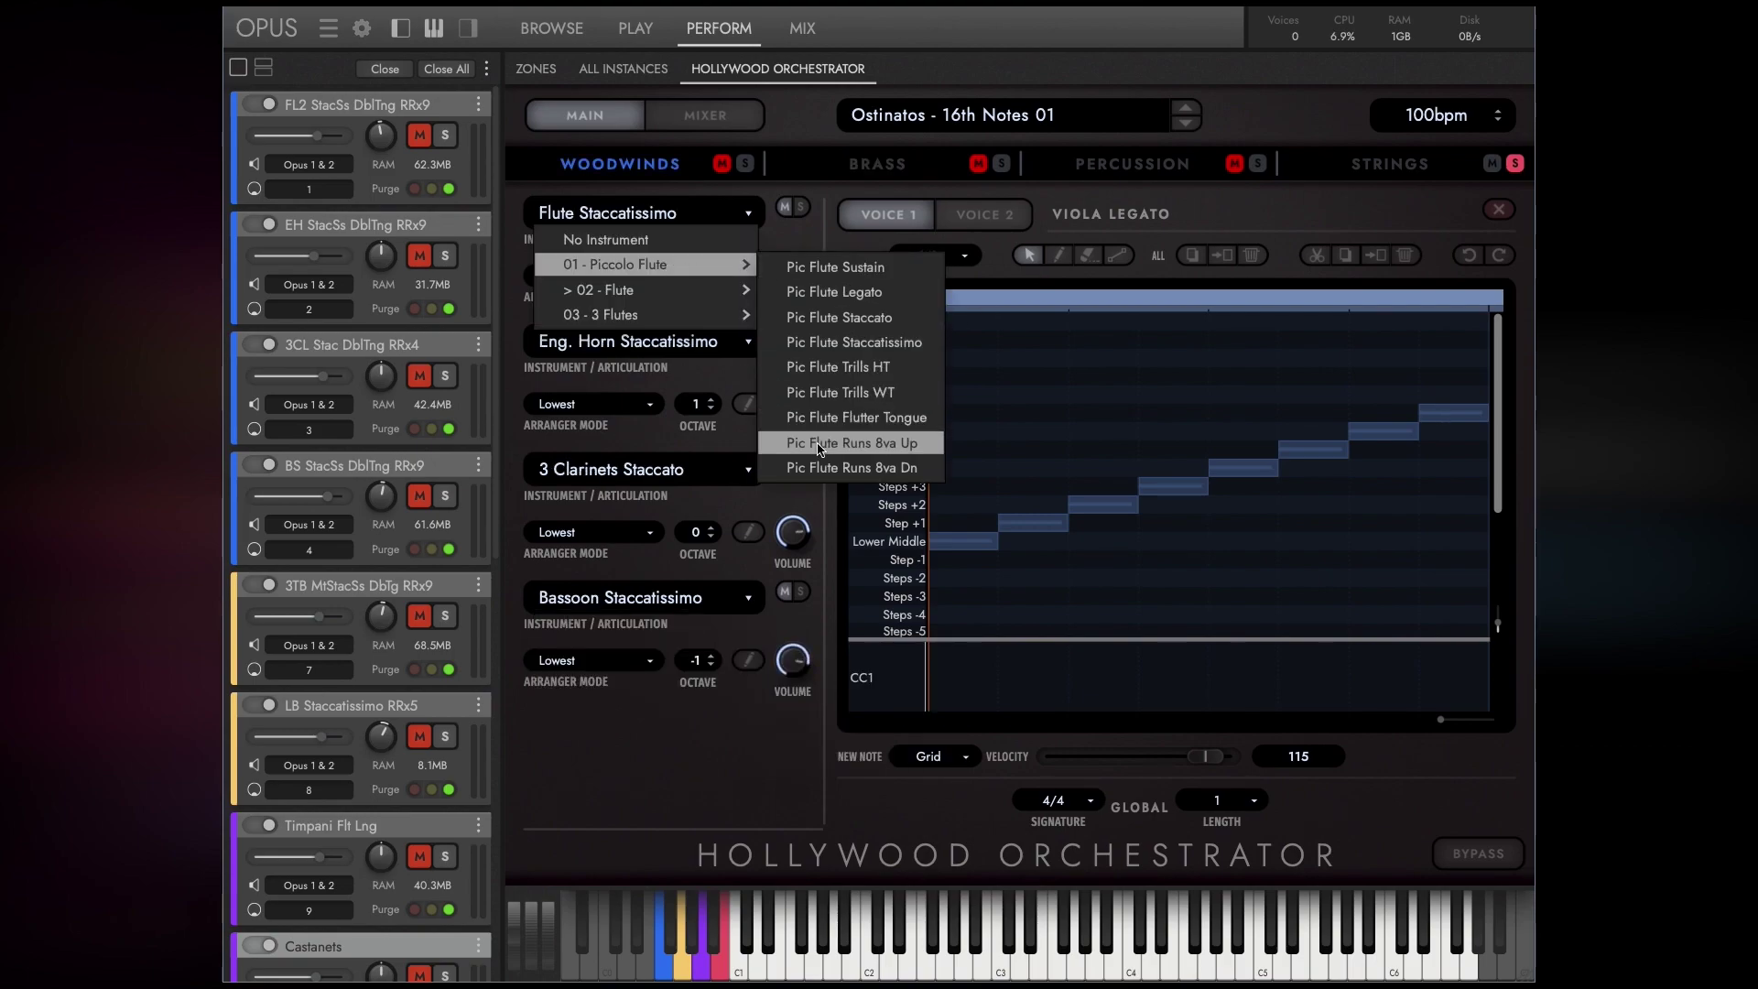
Compare the flute options in Woodwinds and replace Flute Staccatissimo with Flute Legato.
mouse_move(656, 289)
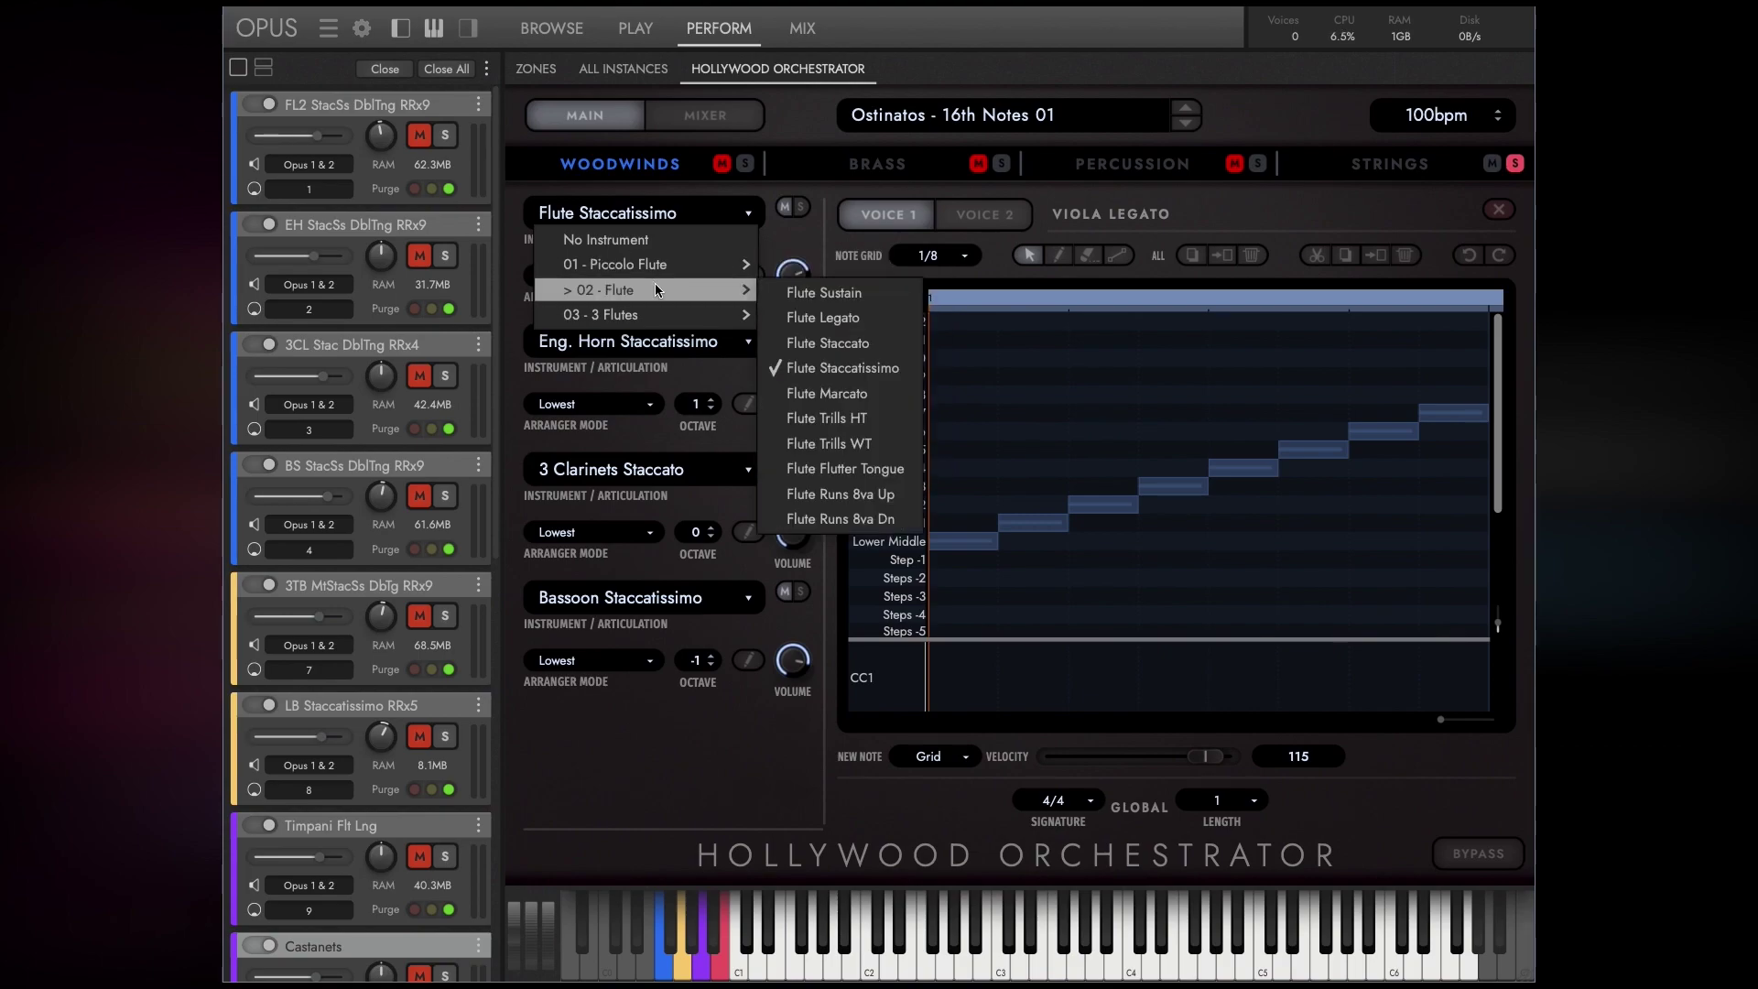
mouse_move(622, 325)
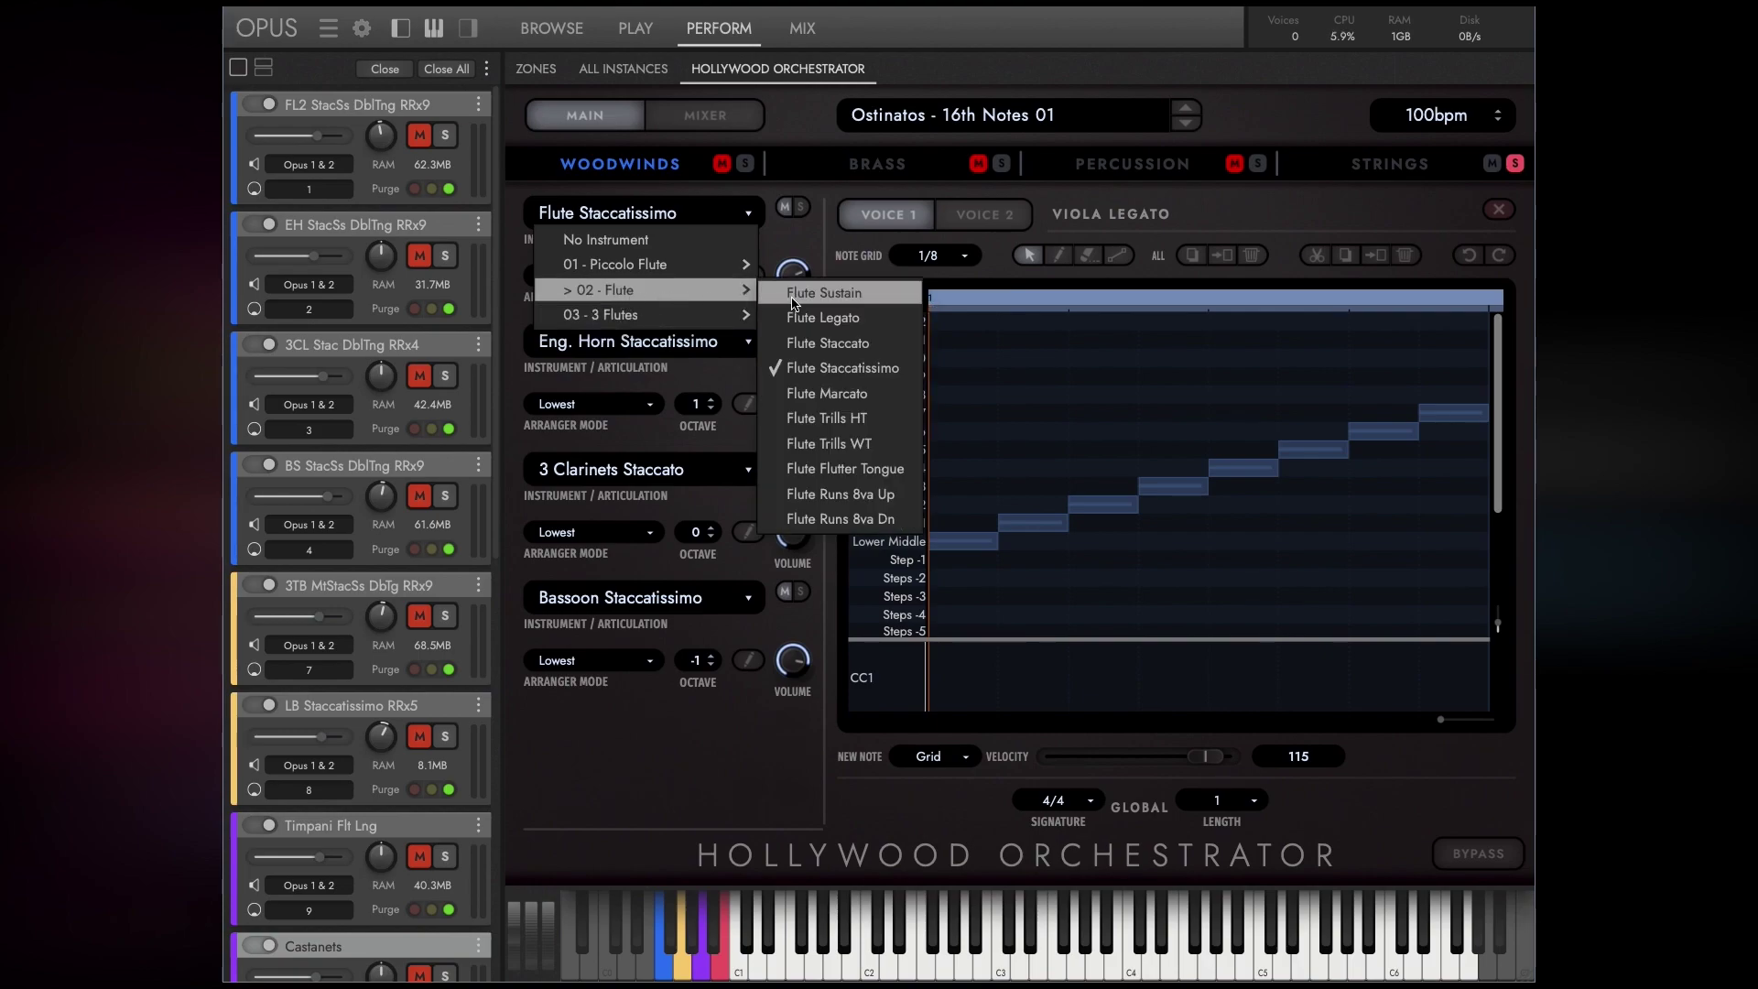
left_click(799, 320)
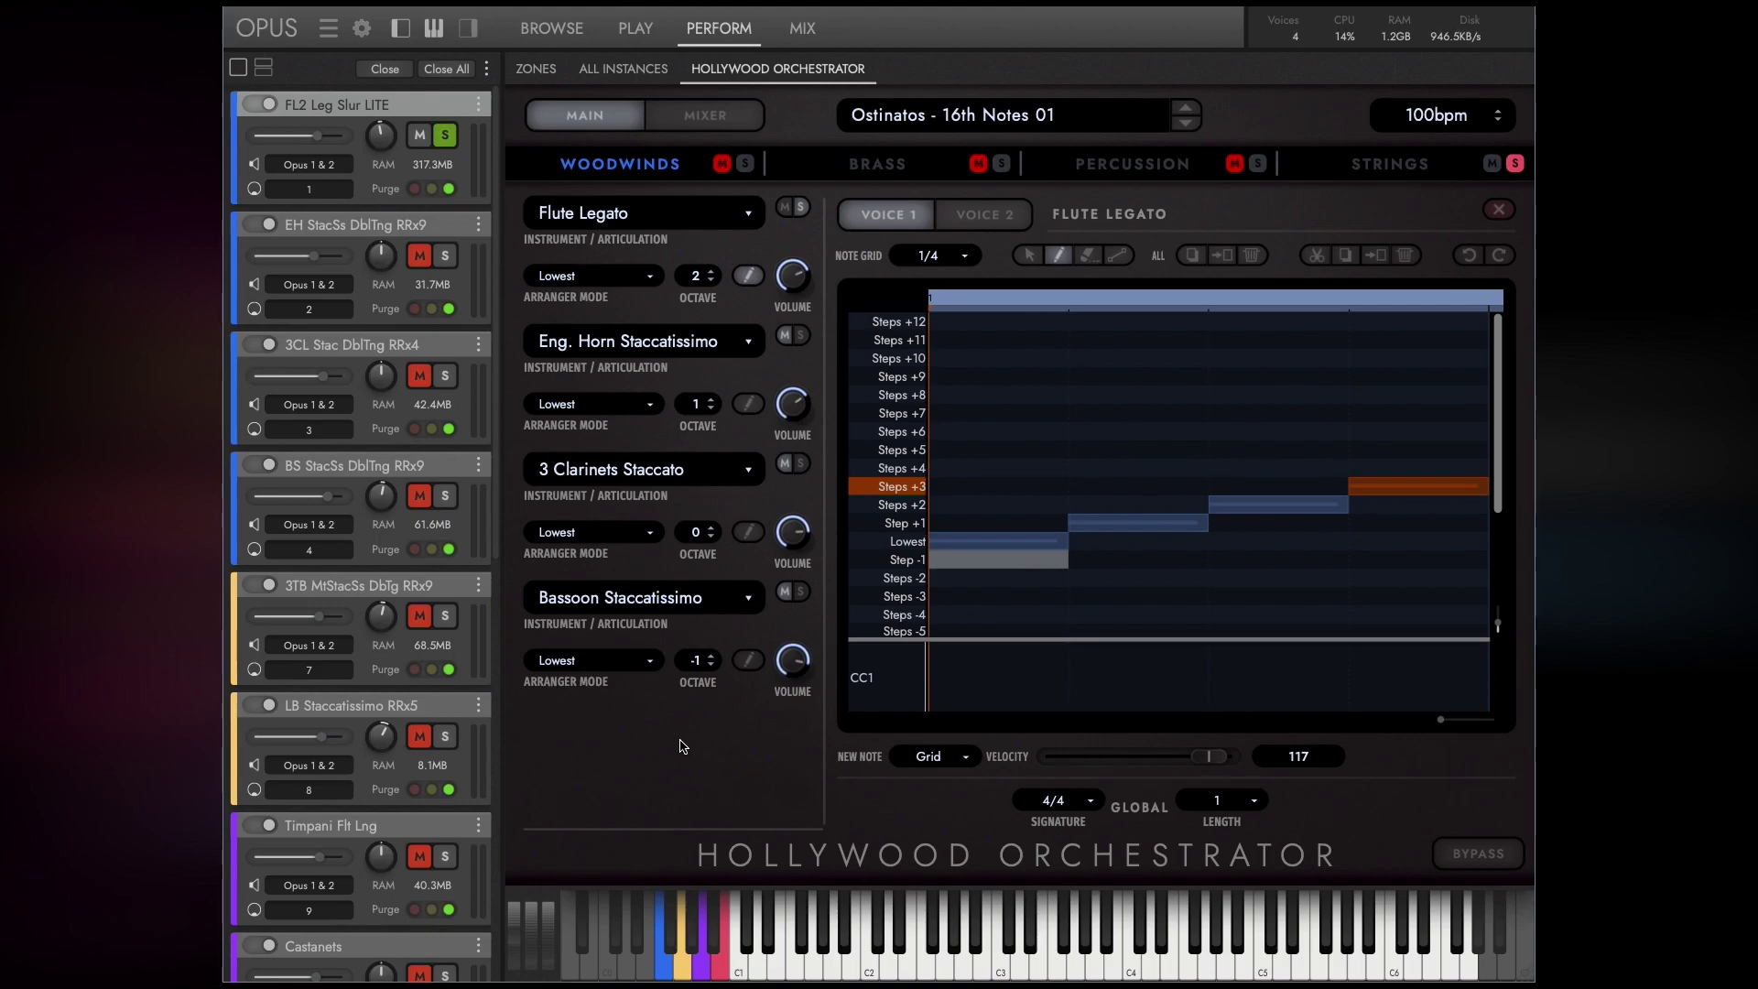
View the English Horn articulations and replace 3 Clarinets Staccato with Clarinet Legato.
left_click(622, 342)
mouse_move(608, 401)
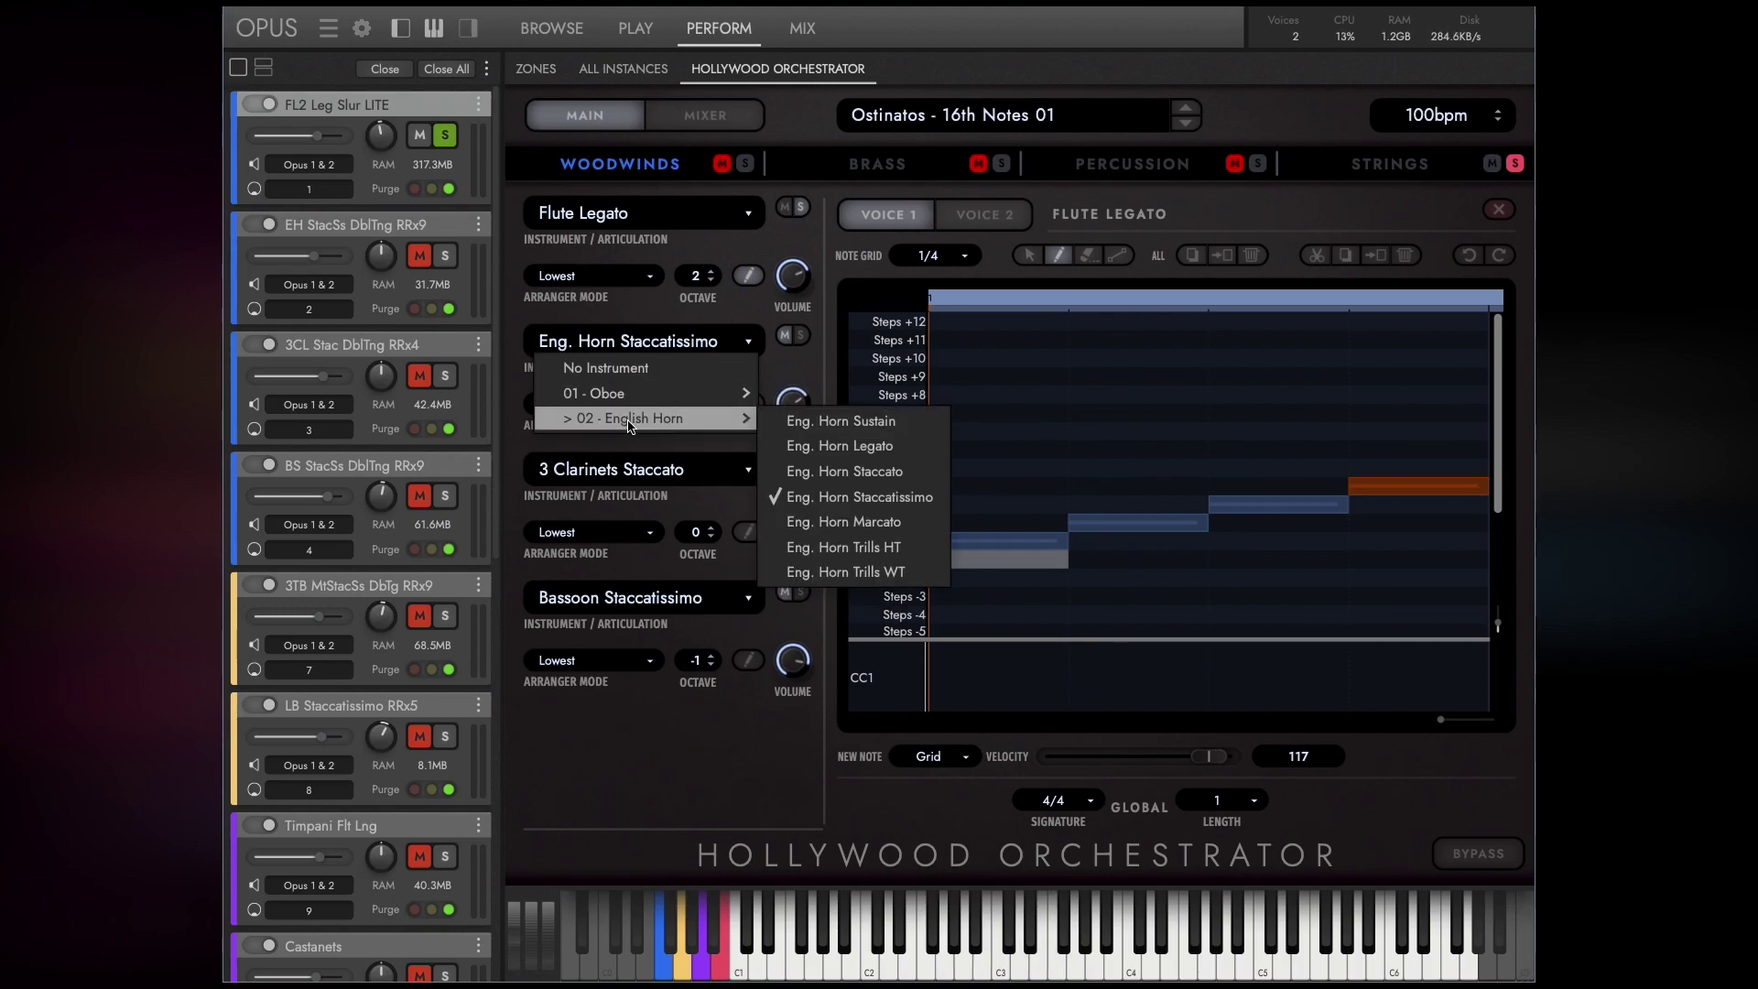
left_click(628, 469)
mouse_move(608, 527)
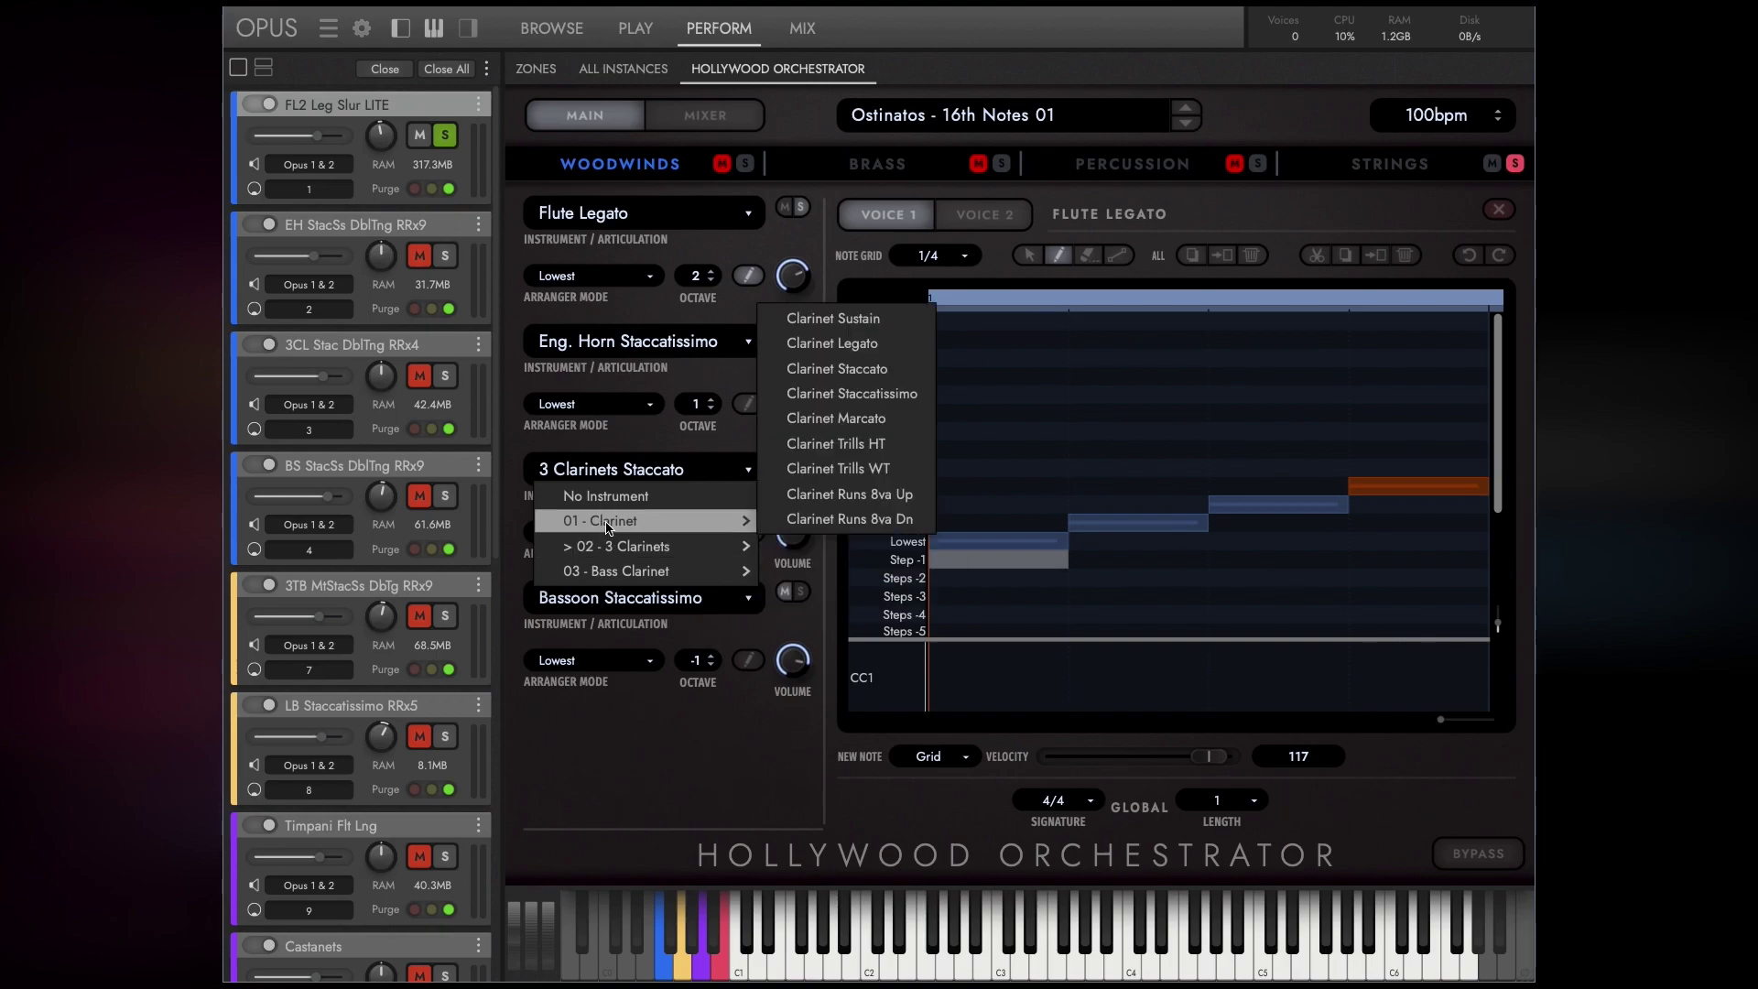
left_click(833, 342)
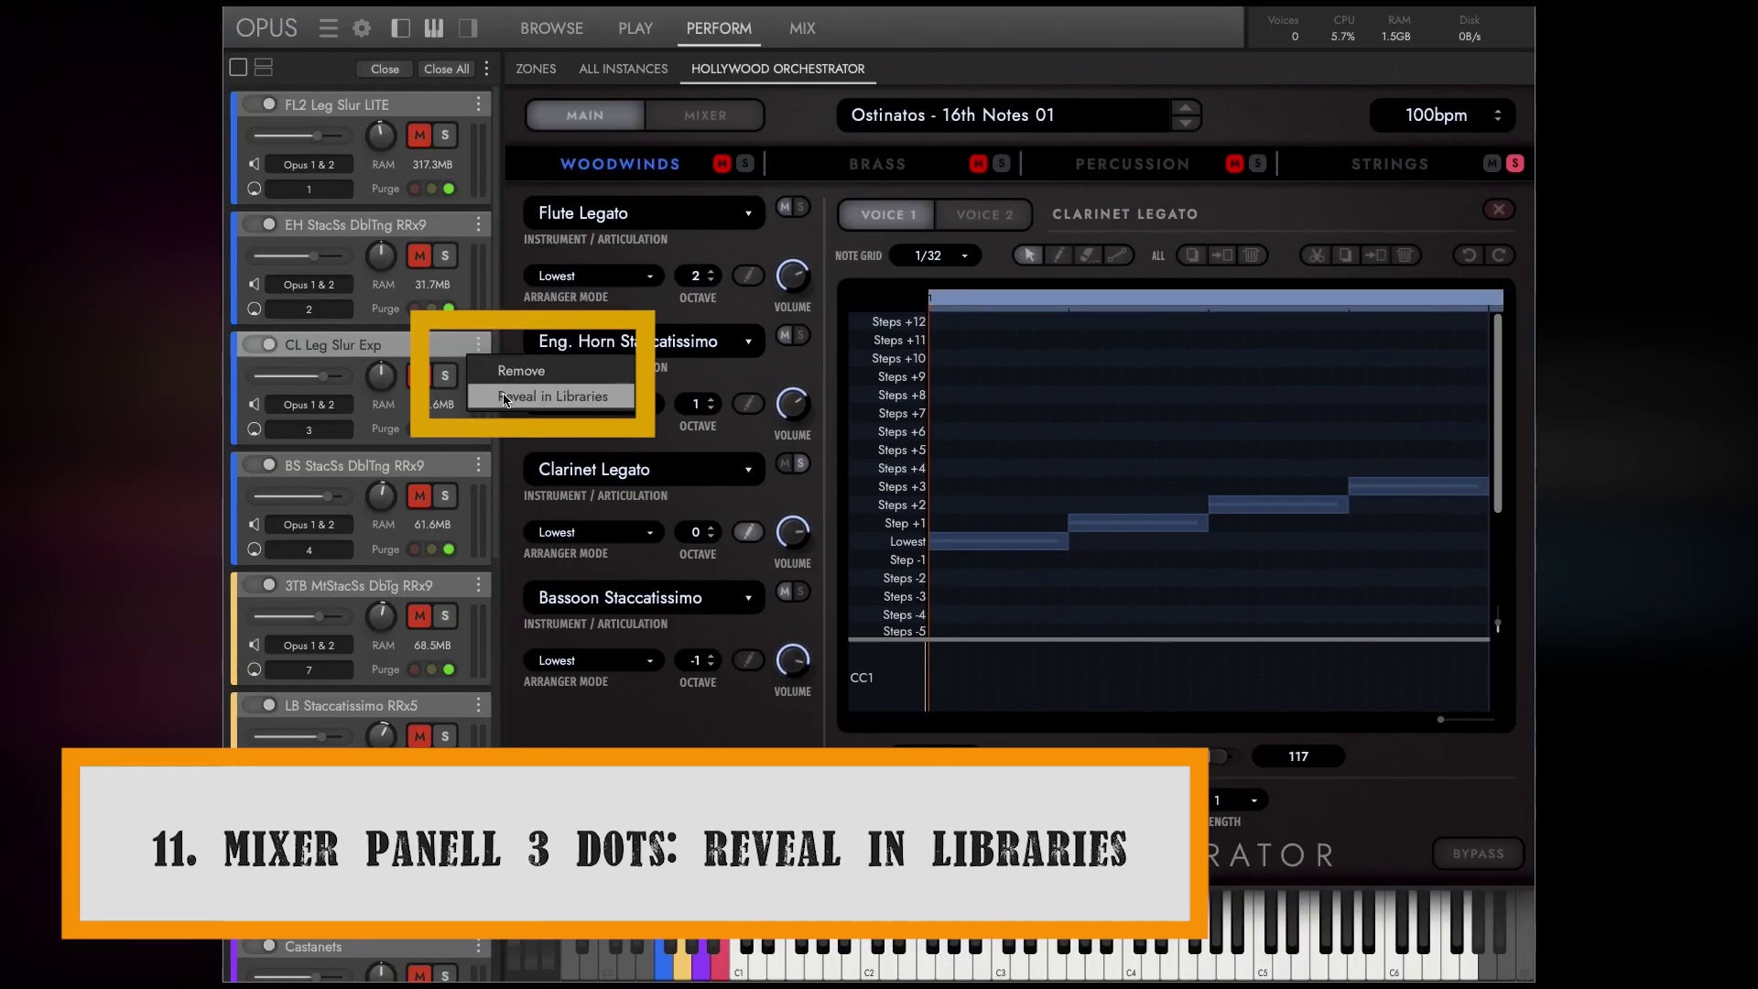
Turn off solo on the clarinet channel and set the clarinet slot's articulation to Clarinet Legato.
left_click(440, 257)
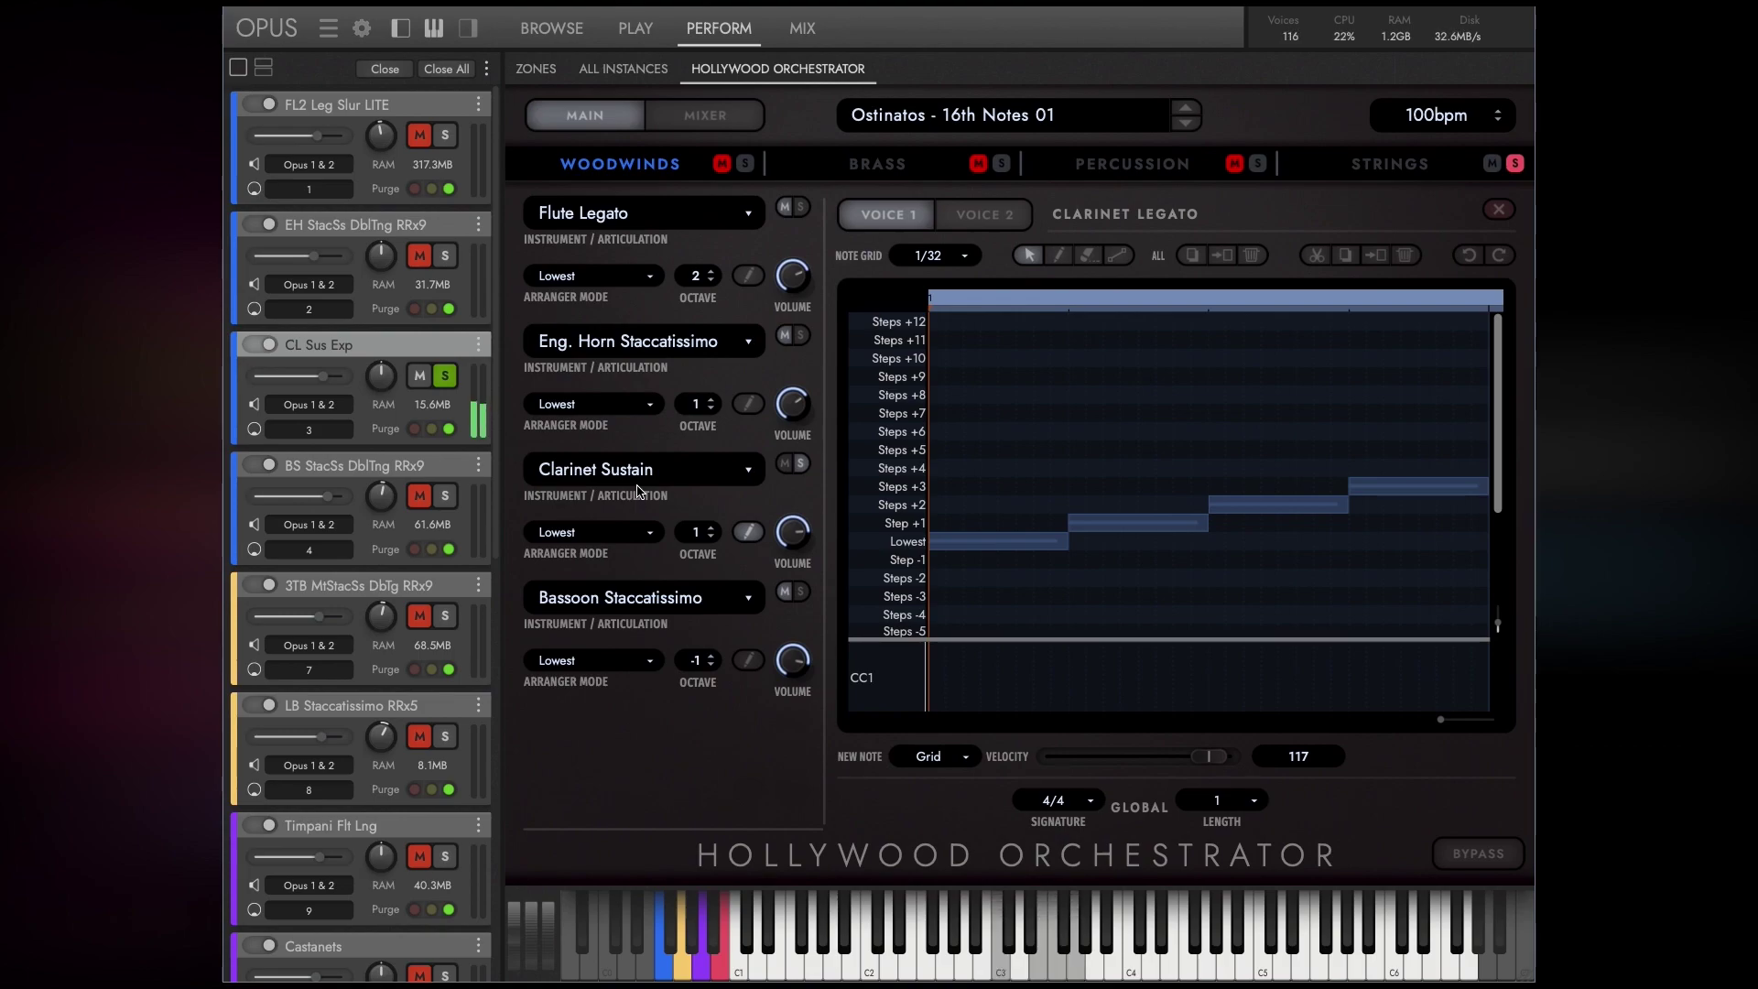
left_click(441, 381)
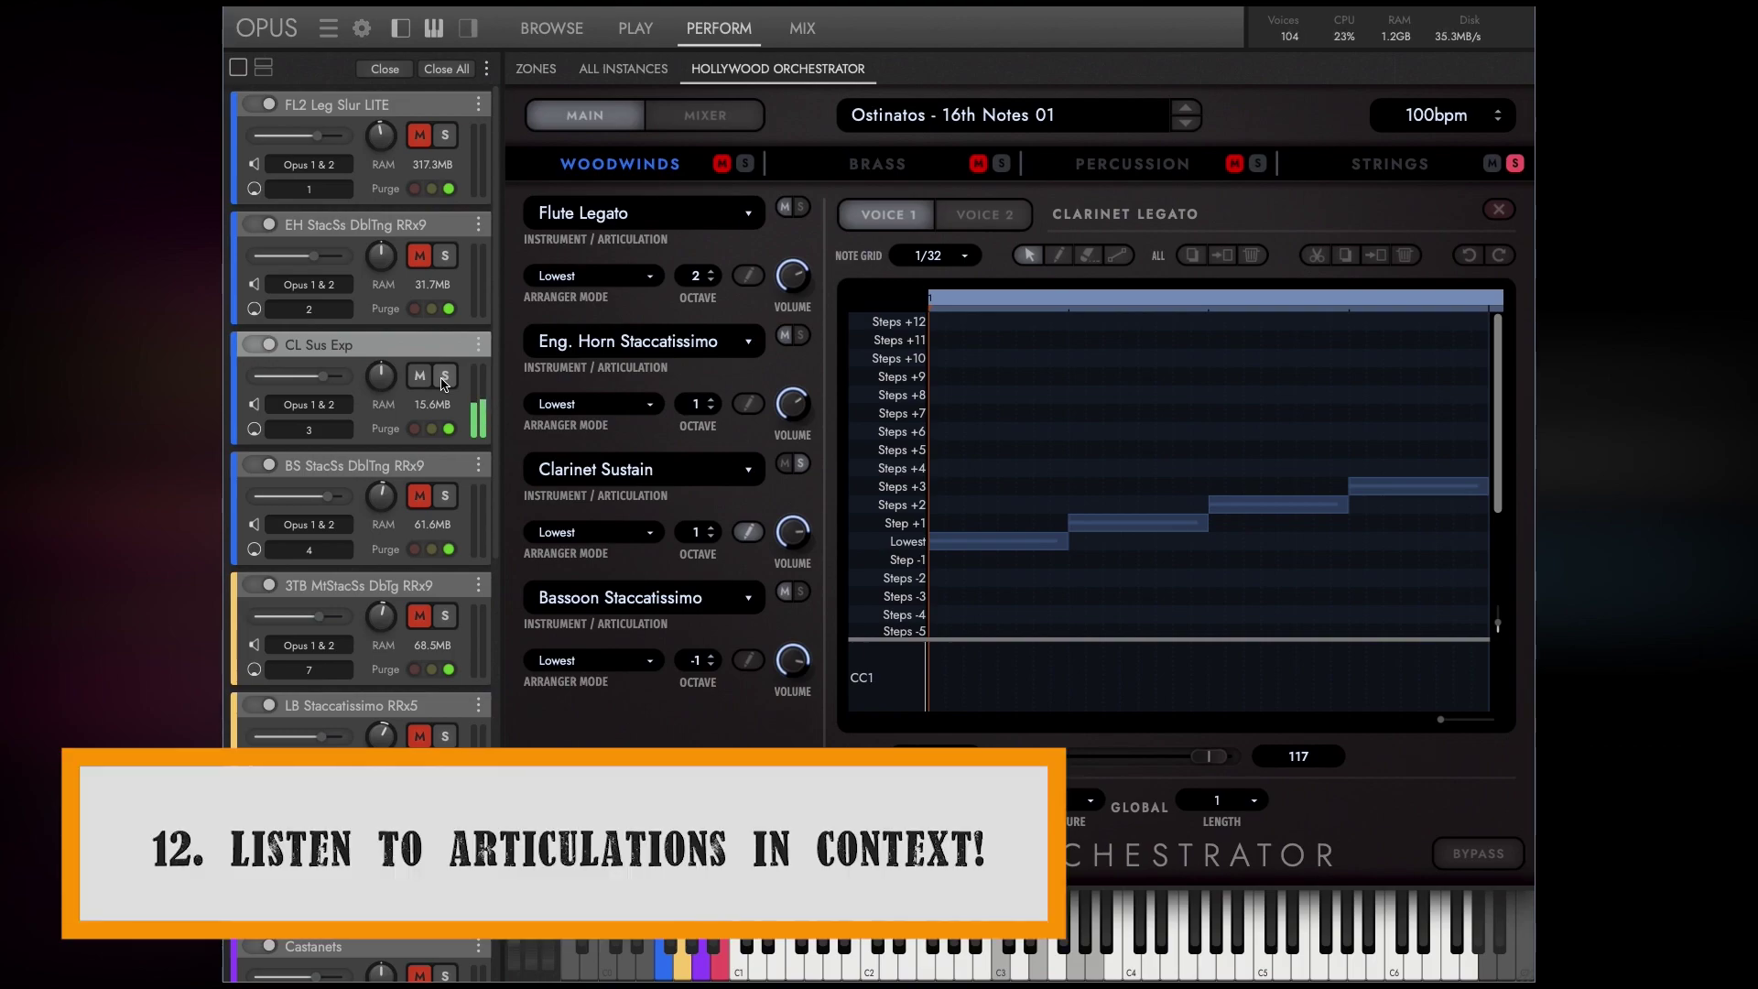
left_click(601, 475)
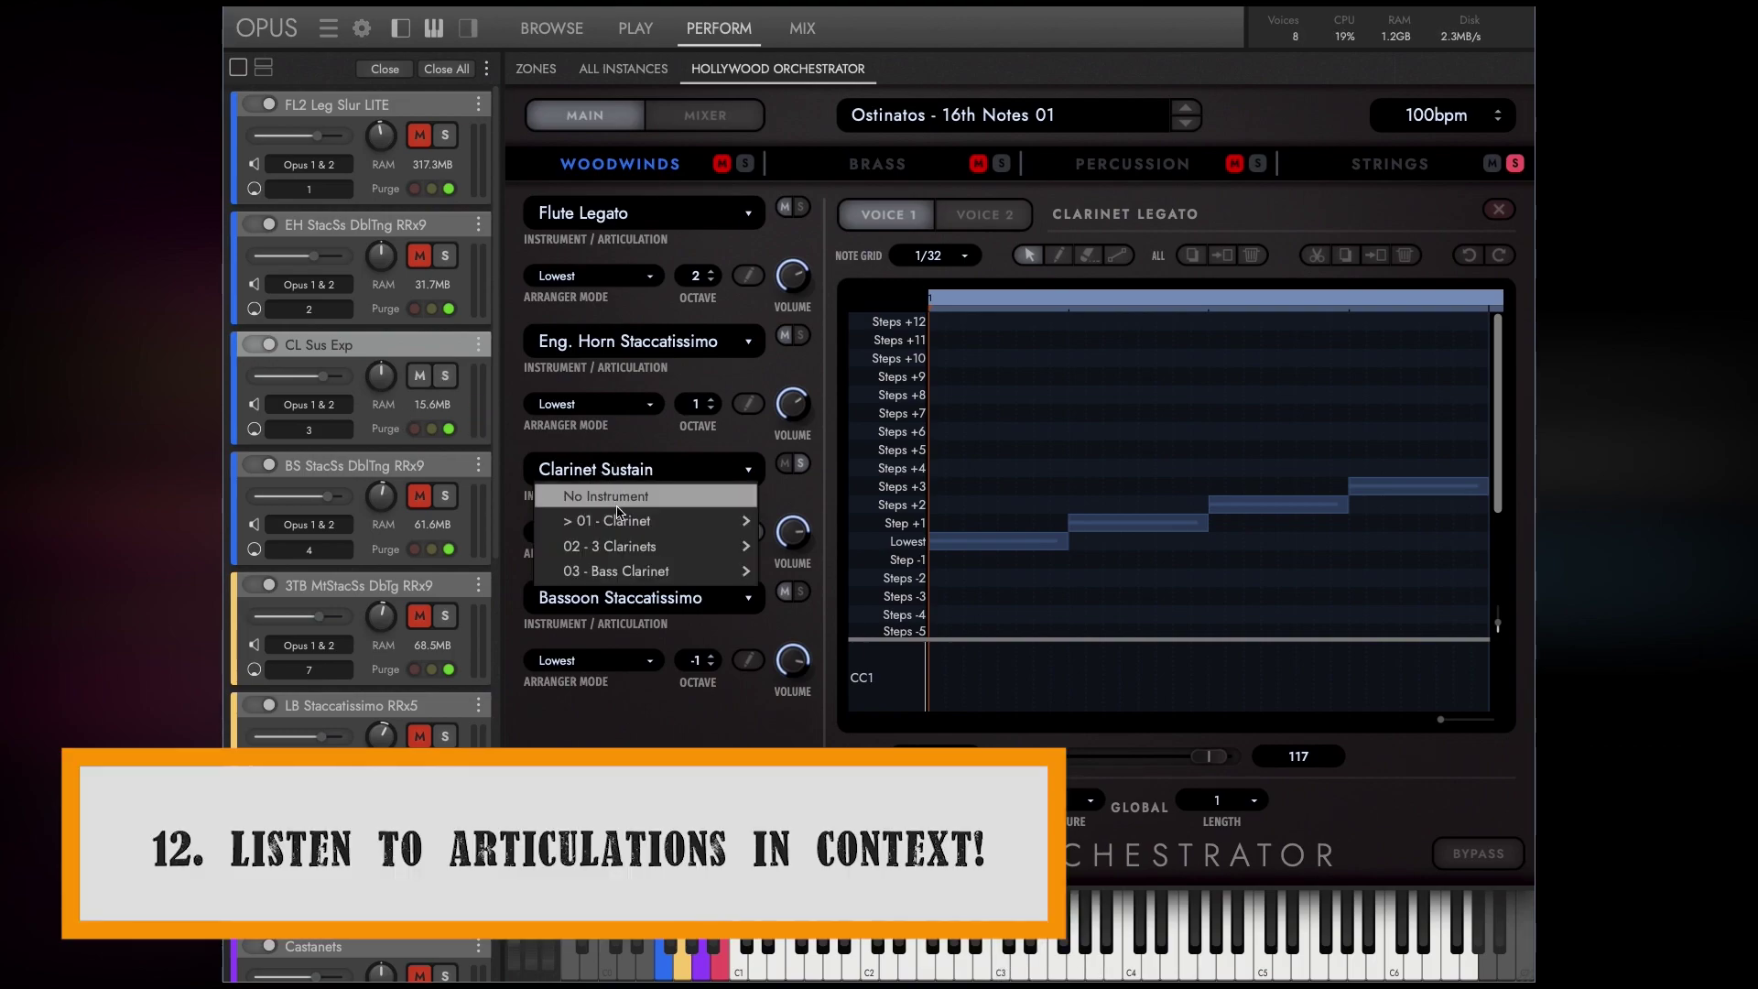
mouse_move(622, 520)
left_click(811, 546)
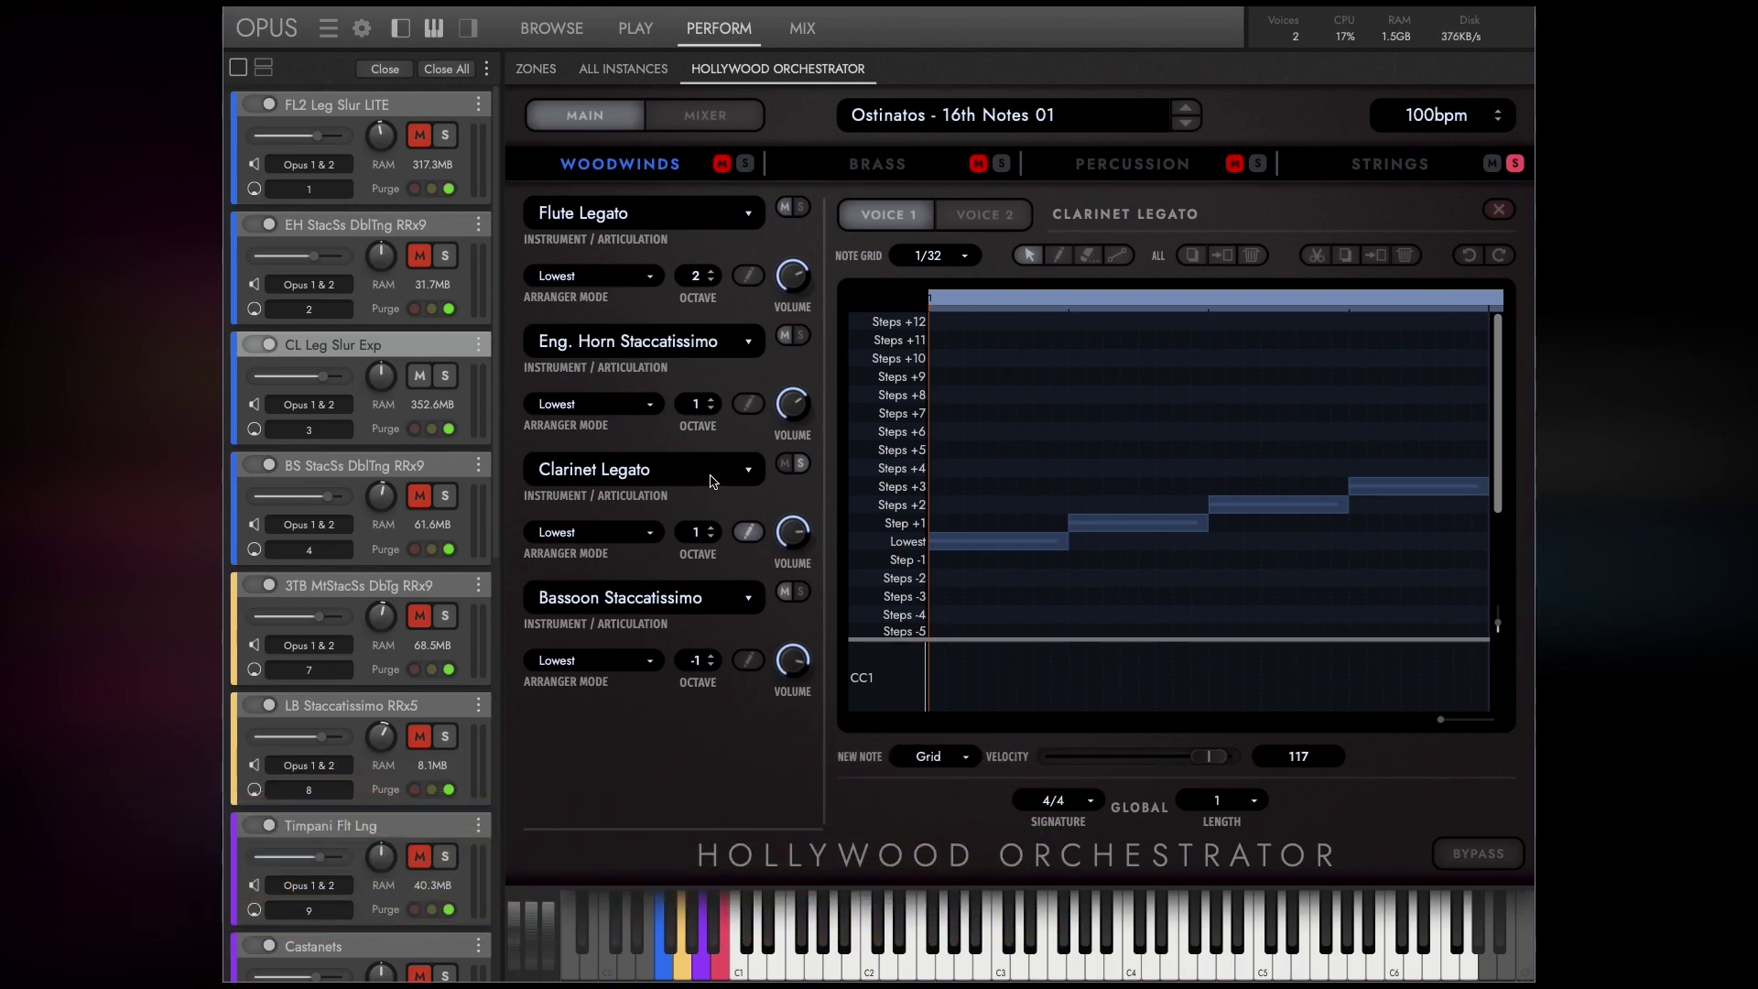
Review the instrument groups available for the bassoon slot, including 3 Bassoons and Contrabassoon.
left_click(586, 605)
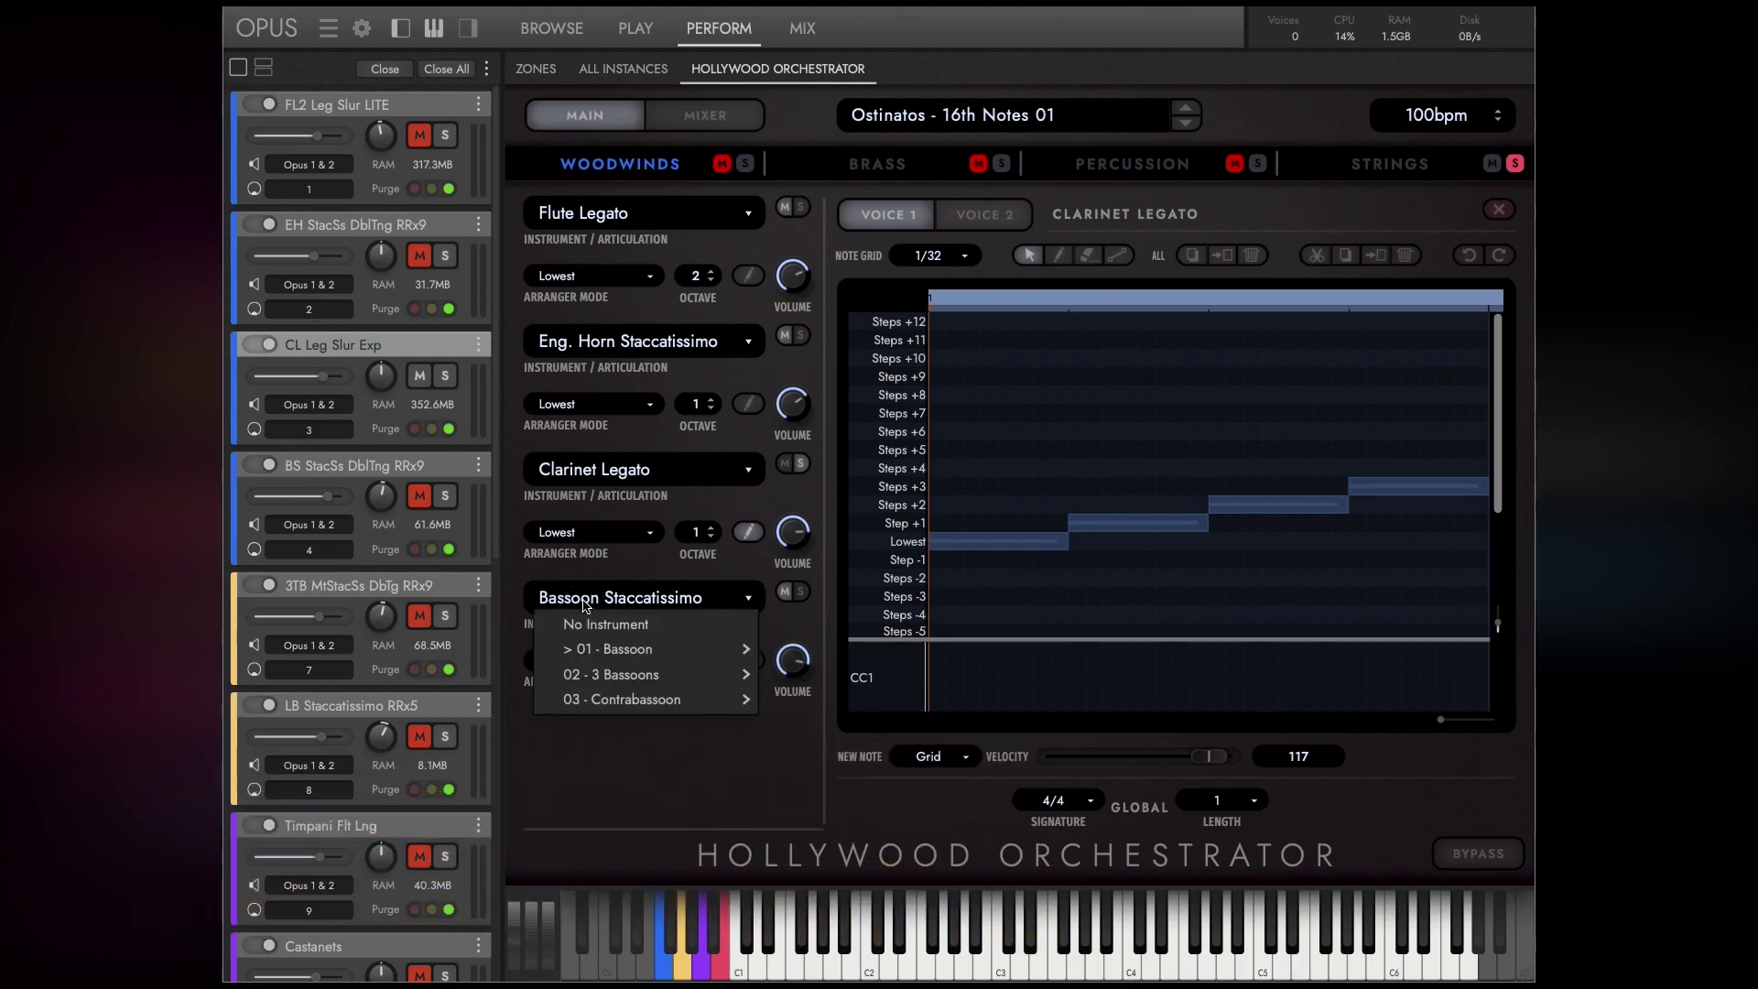
mouse_move(623, 651)
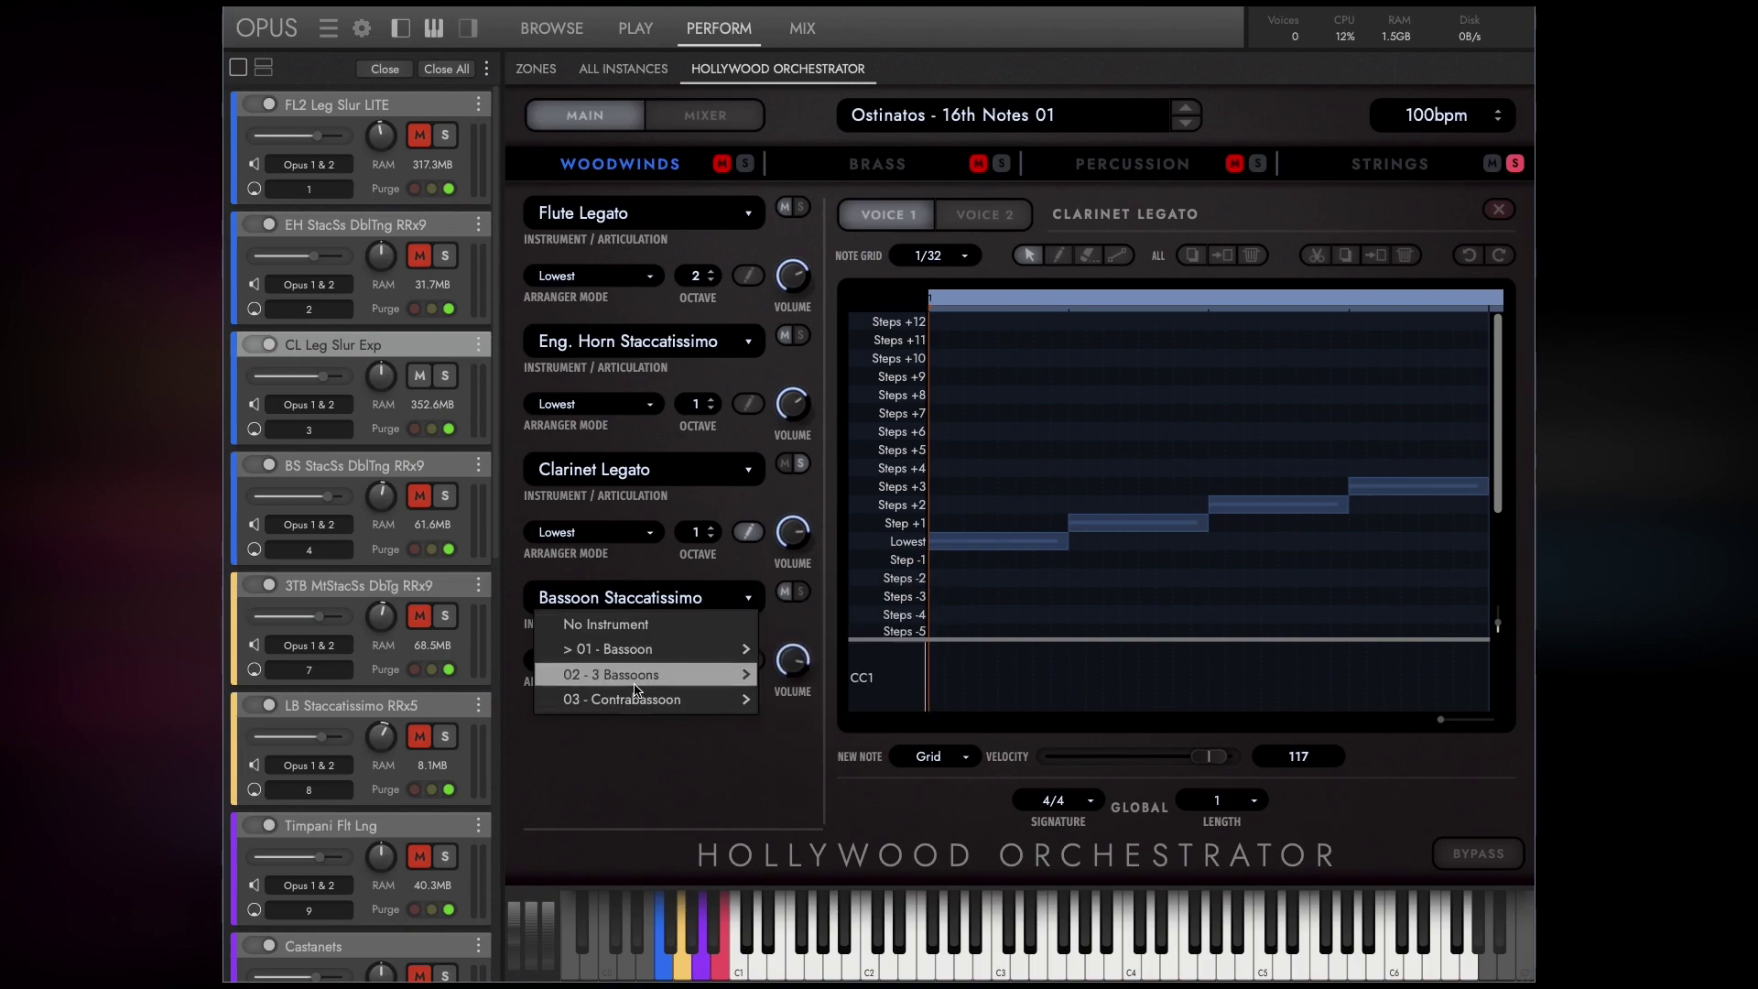
mouse_move(638, 703)
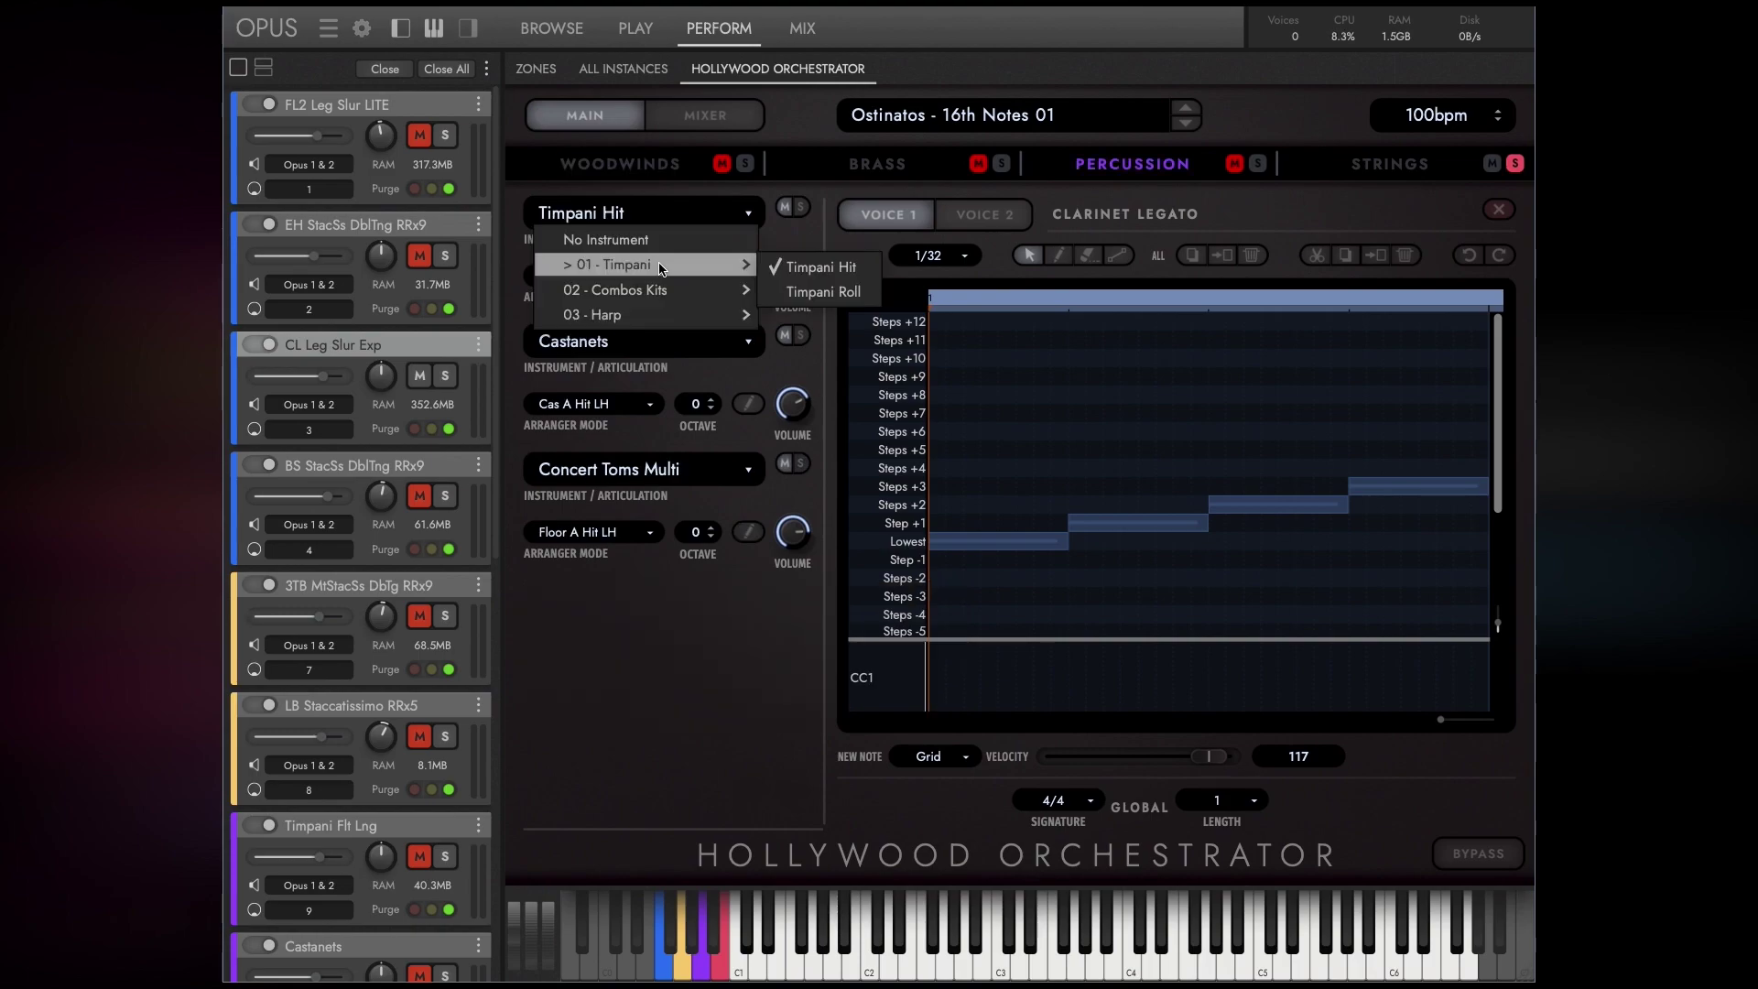
Look through the Percussion instruments available for the Timpani Hit and Castanets slots, including cymbals, drums, metal, wood and harp.
mouse_move(664, 291)
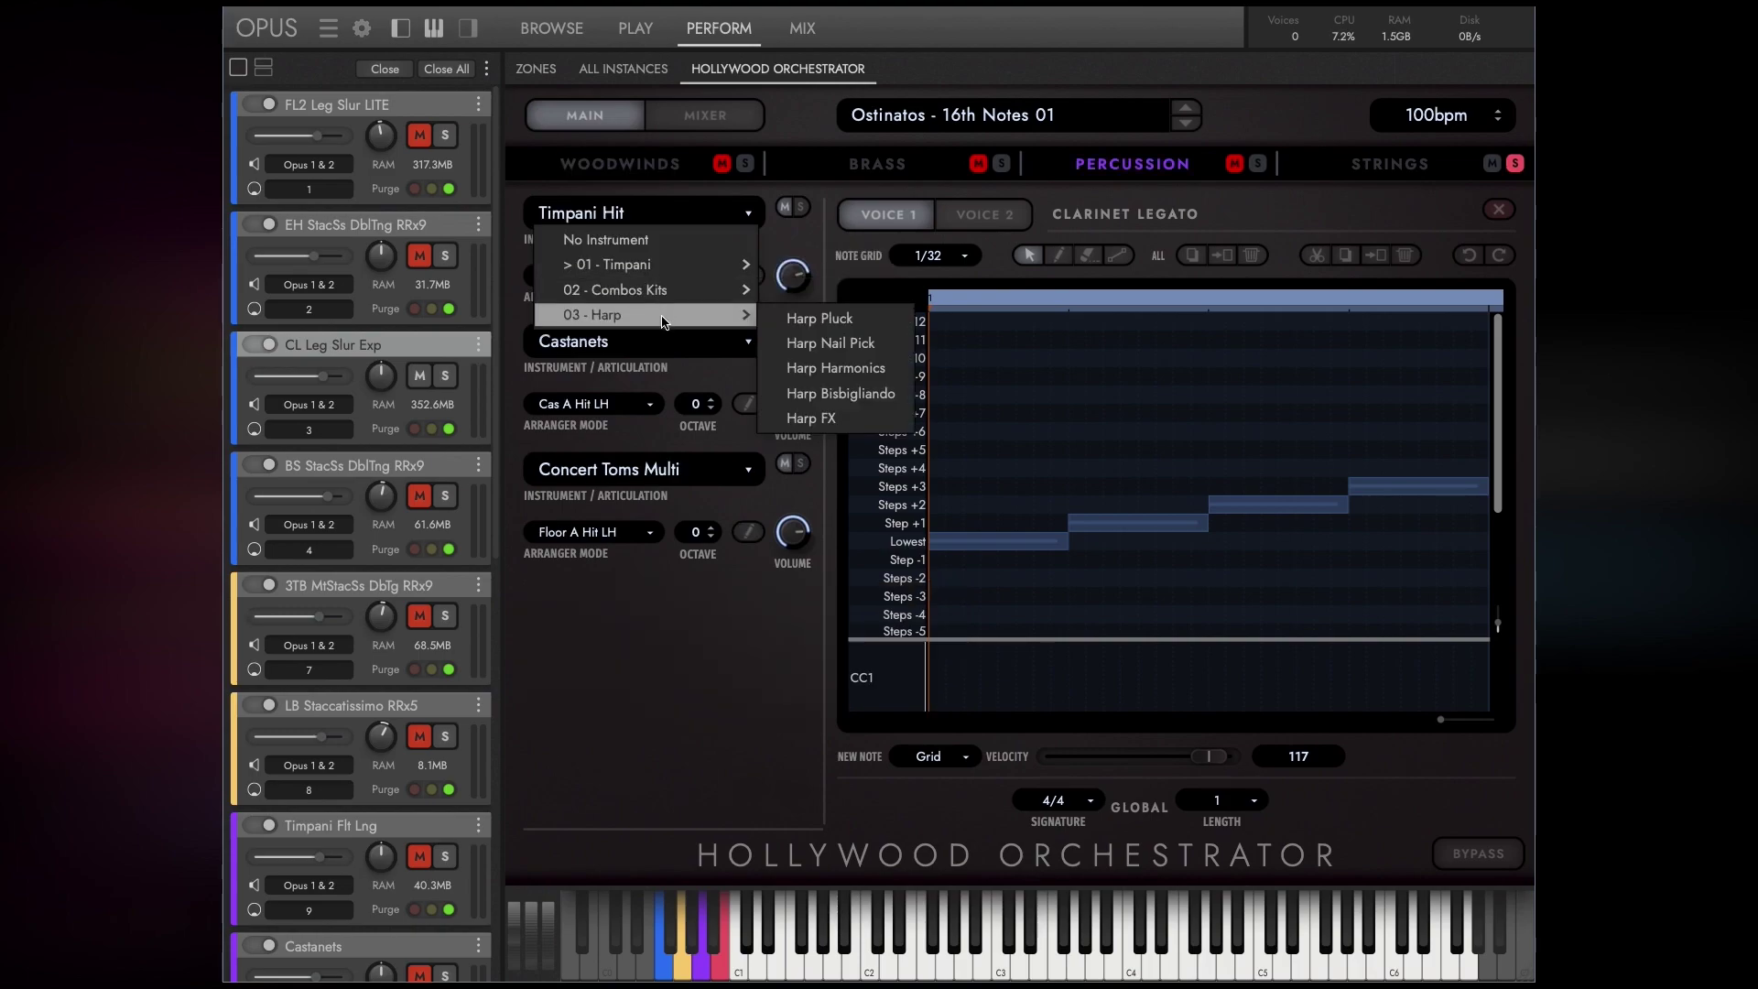
left_click(654, 343)
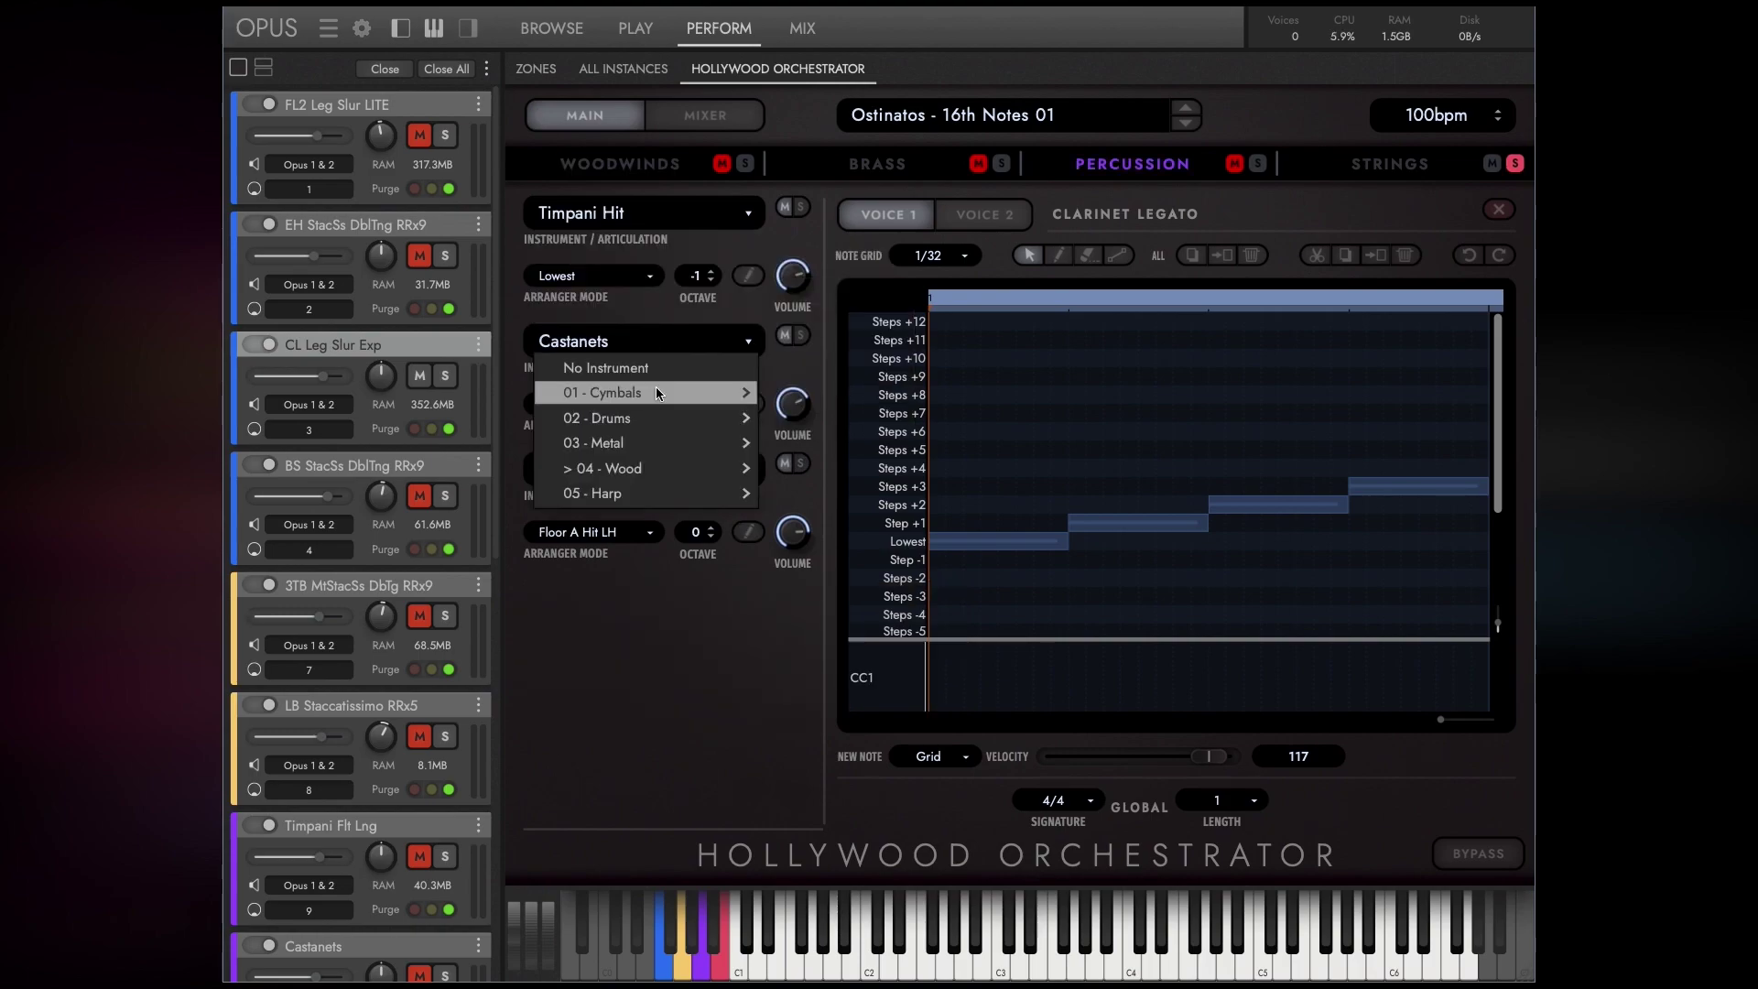
mouse_move(659, 394)
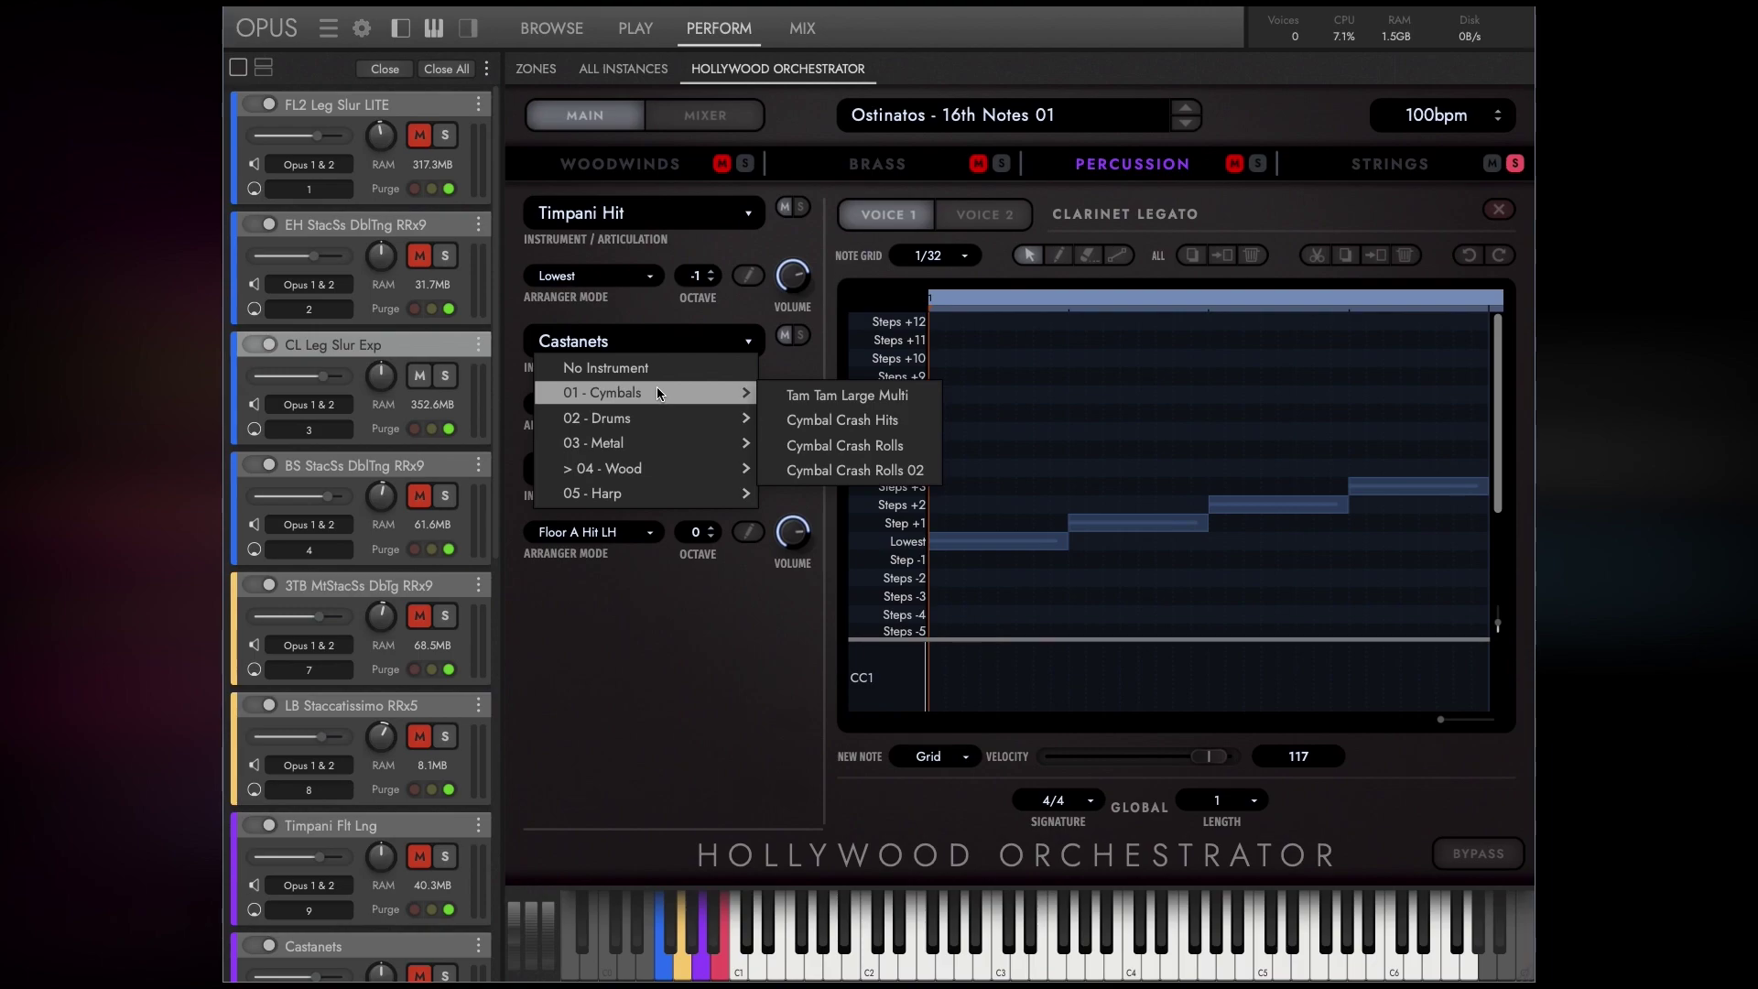
mouse_move(660, 426)
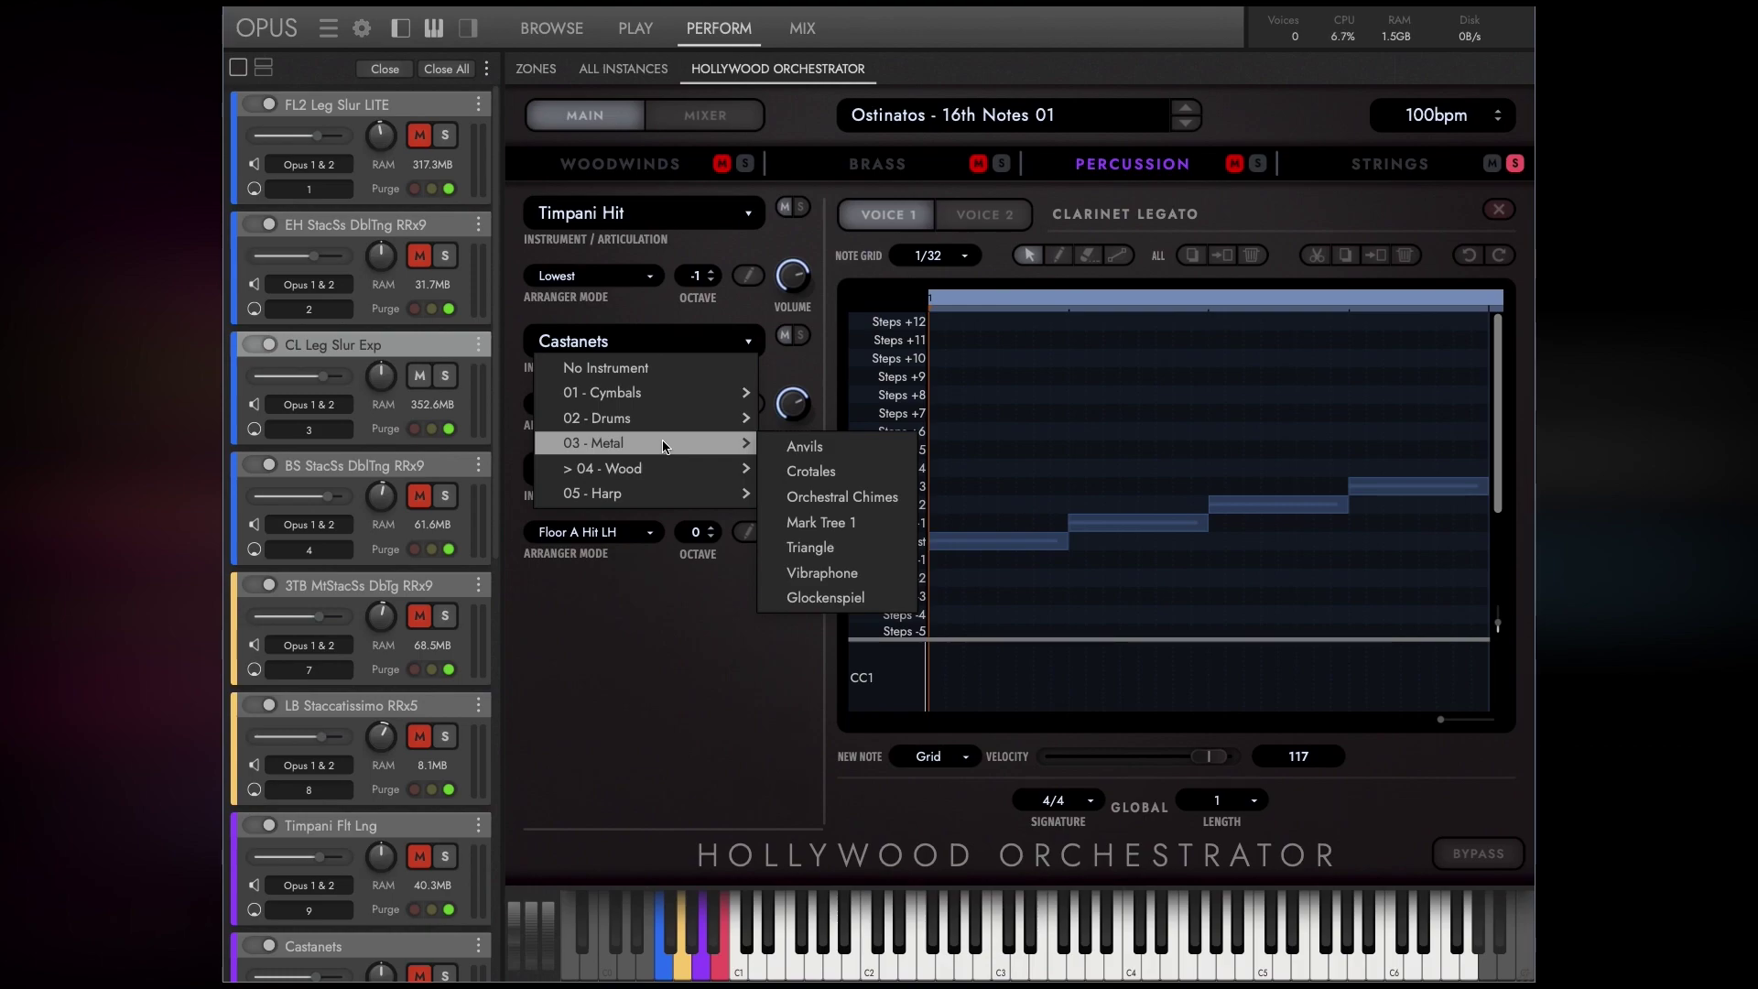
mouse_move(661, 480)
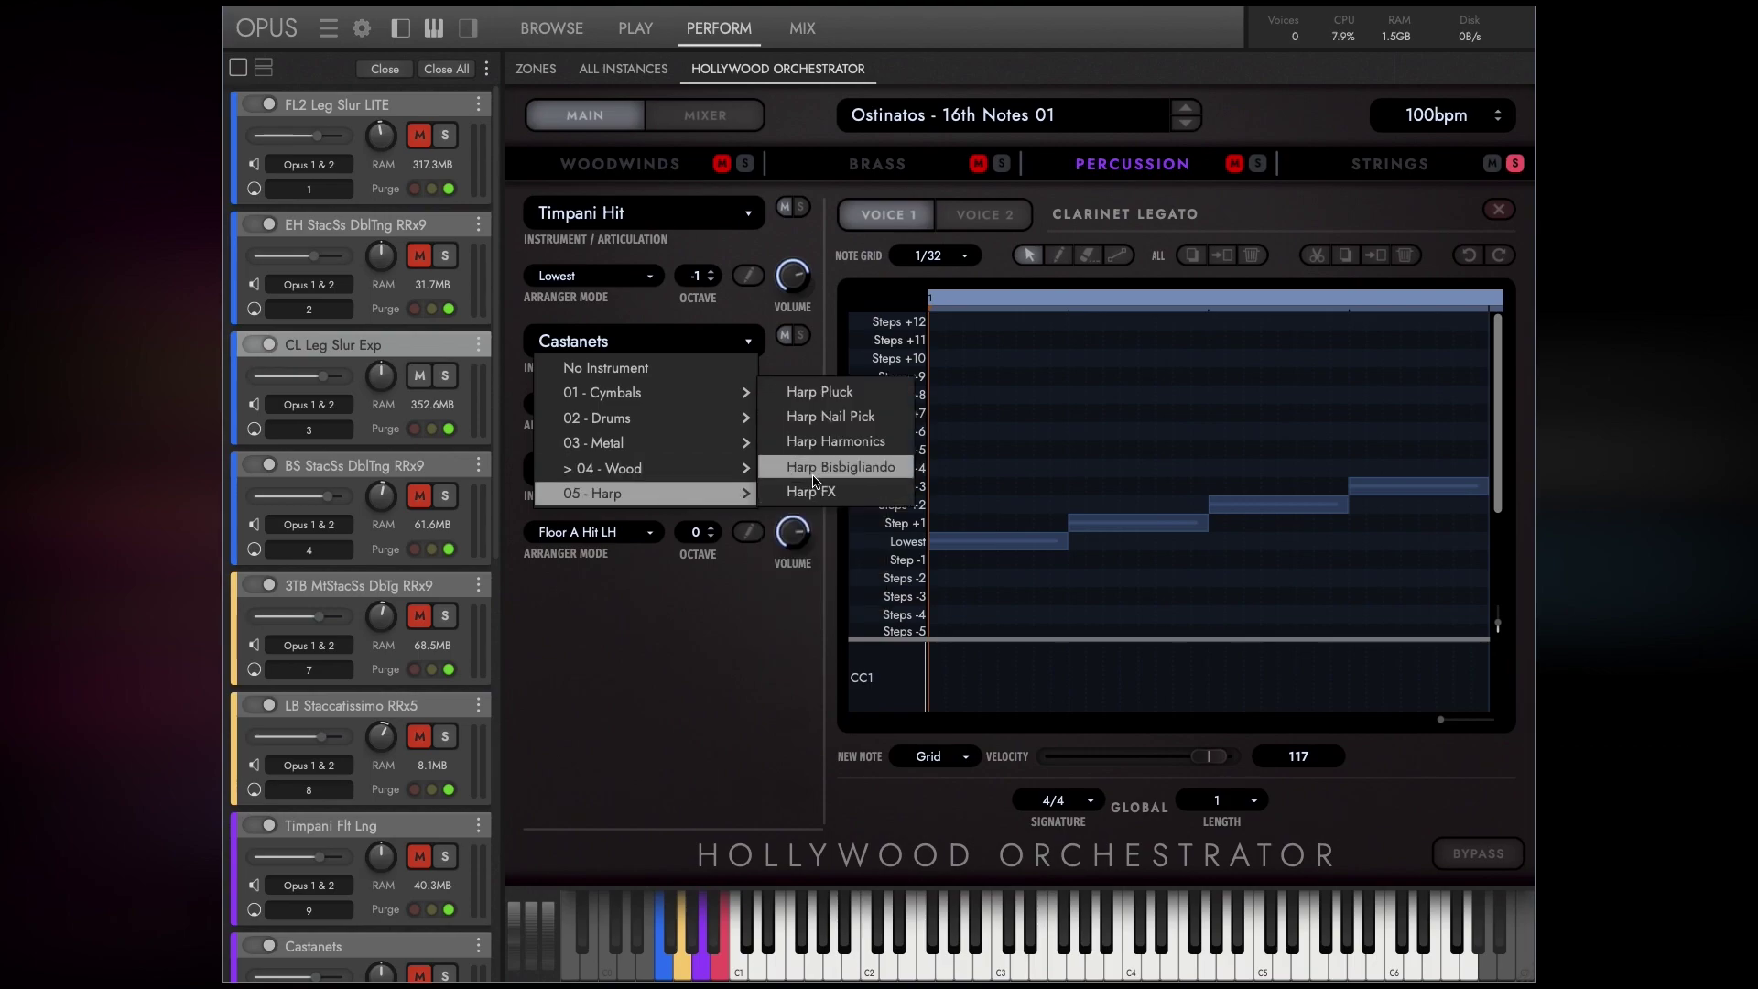
Review the instrument groups available for the Concert Toms Multi slot and replace Timpani Hit with Combo Kit 01.
left_click(580, 540)
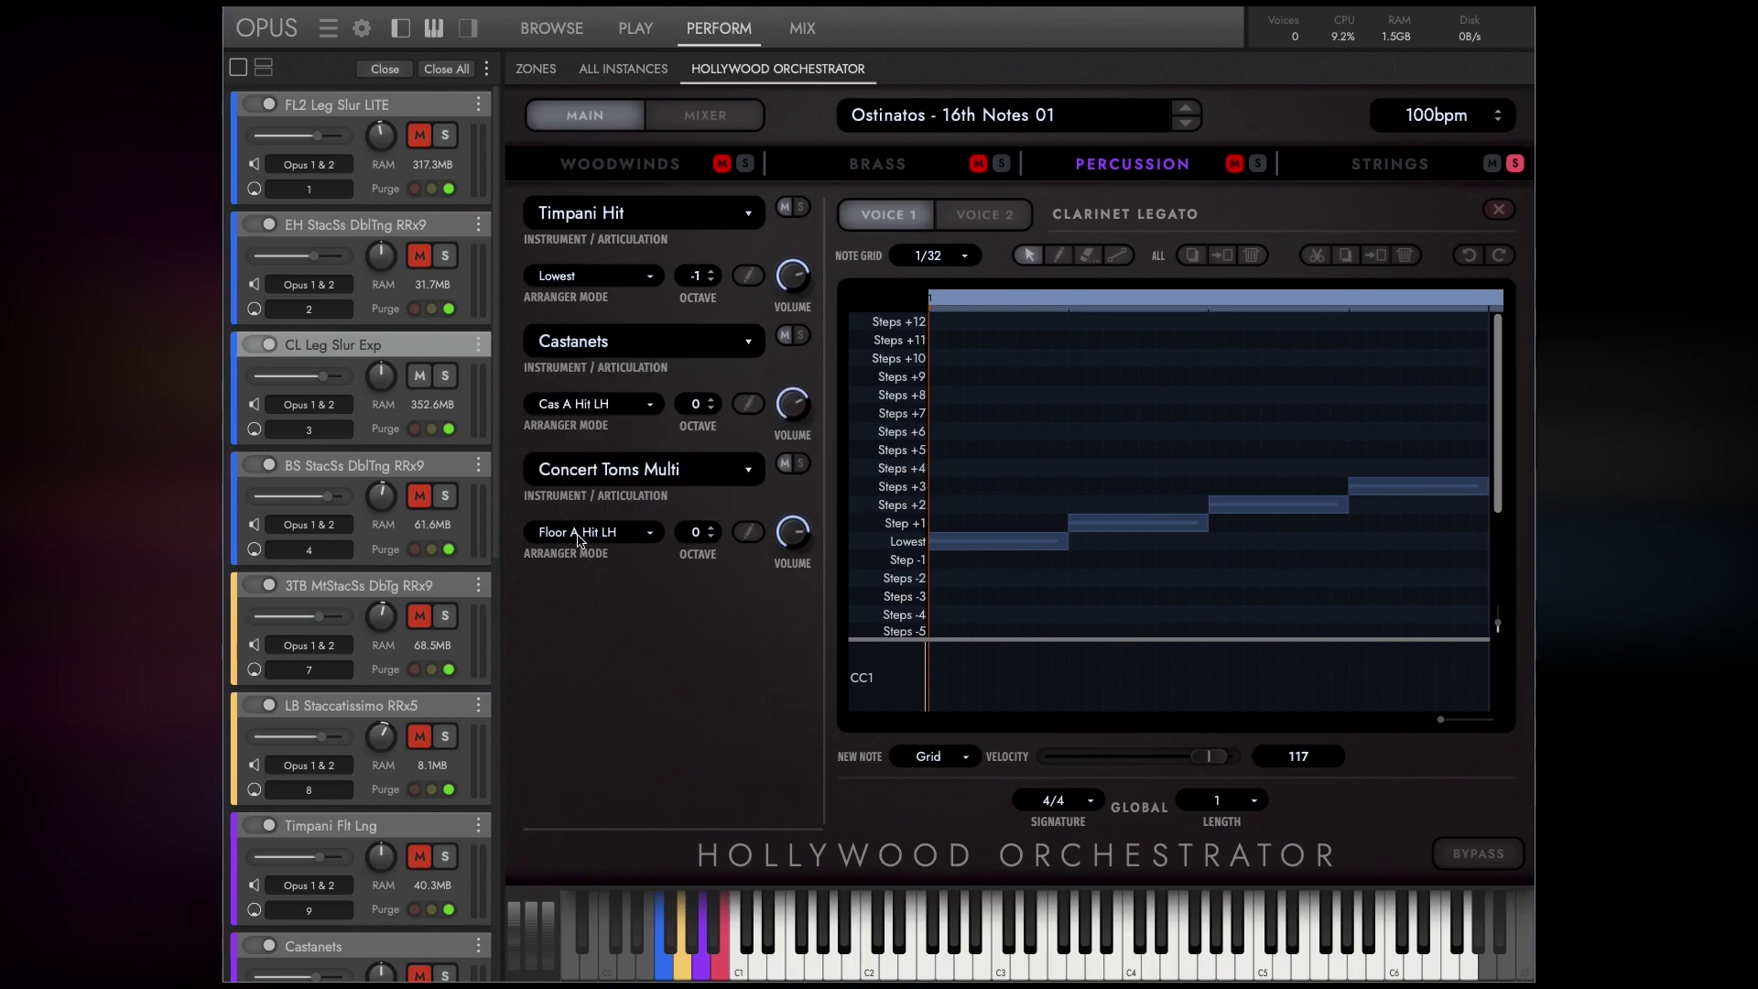
left_click(604, 471)
mouse_move(728, 525)
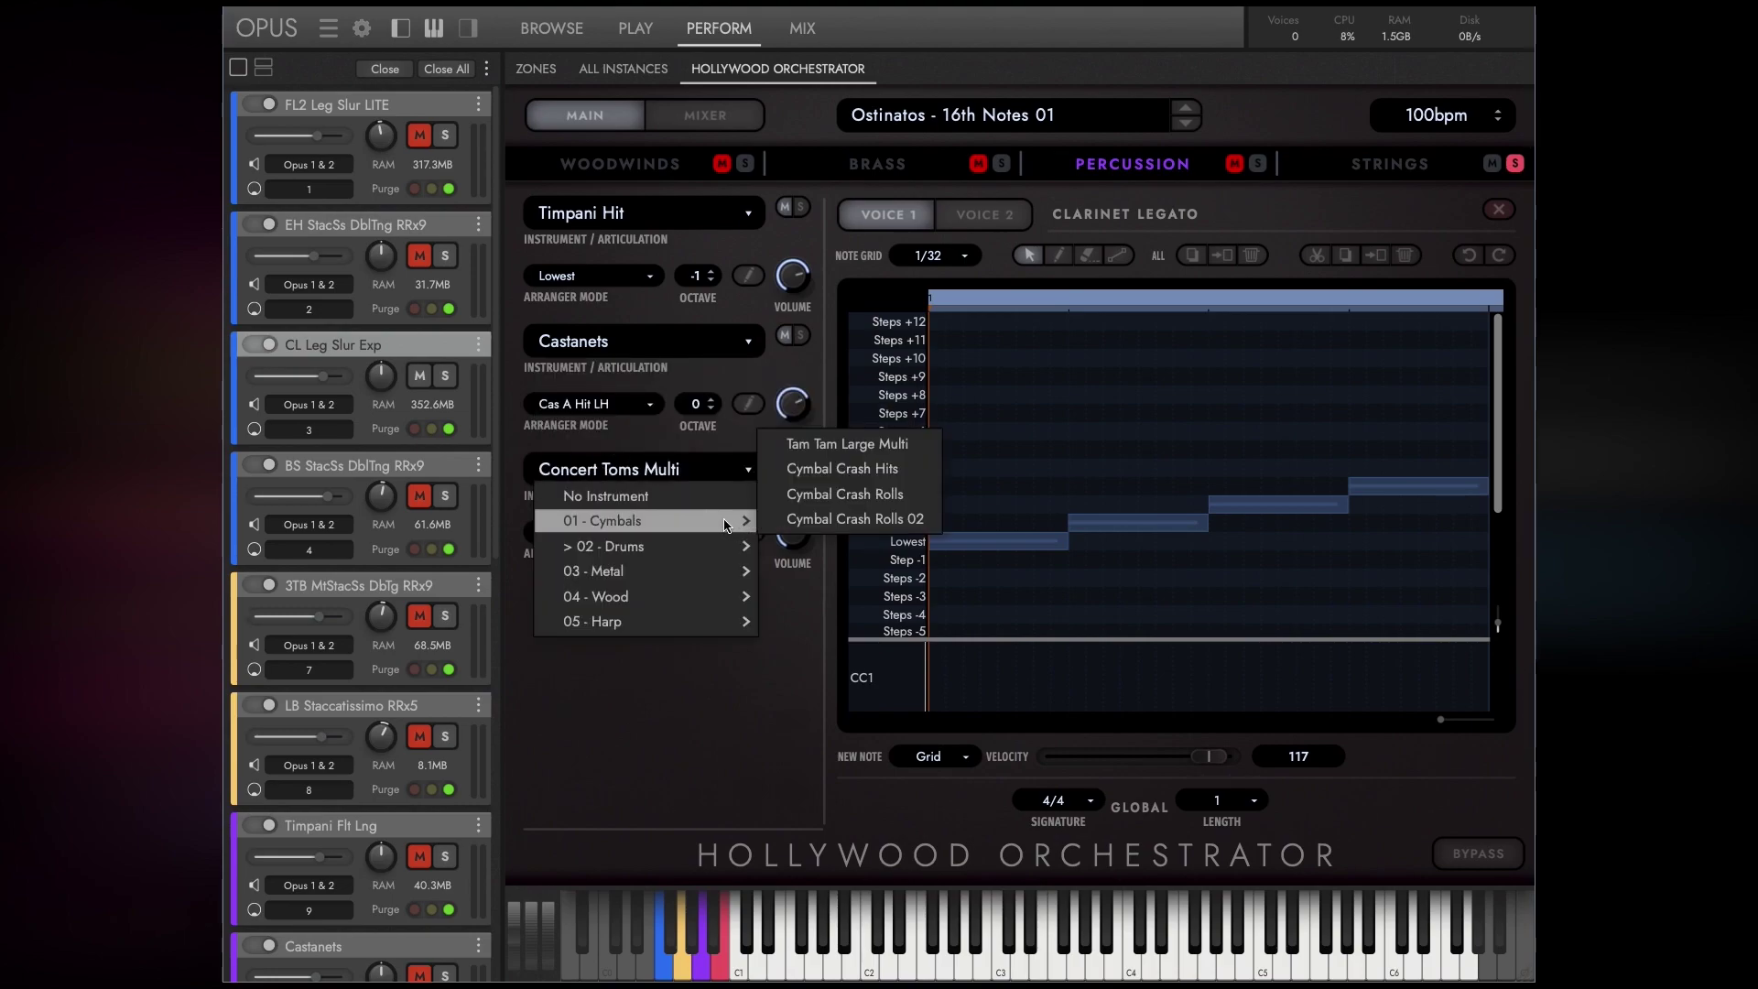
mouse_move(659, 597)
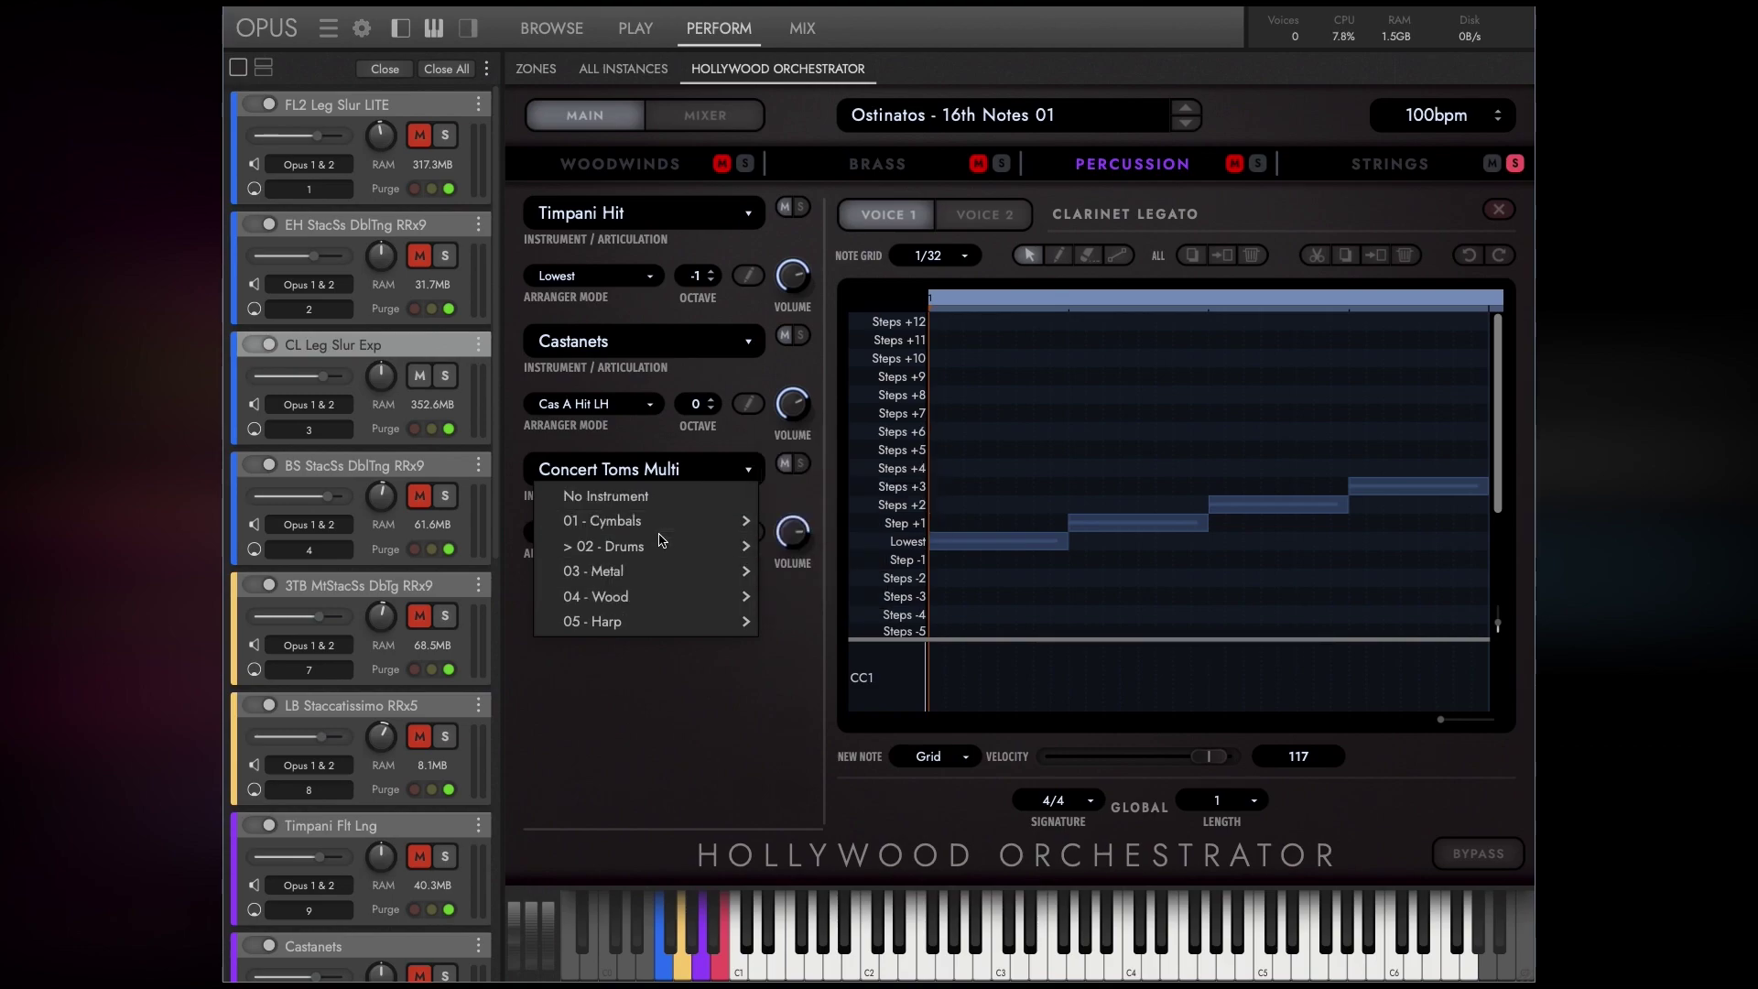
mouse_move(659, 546)
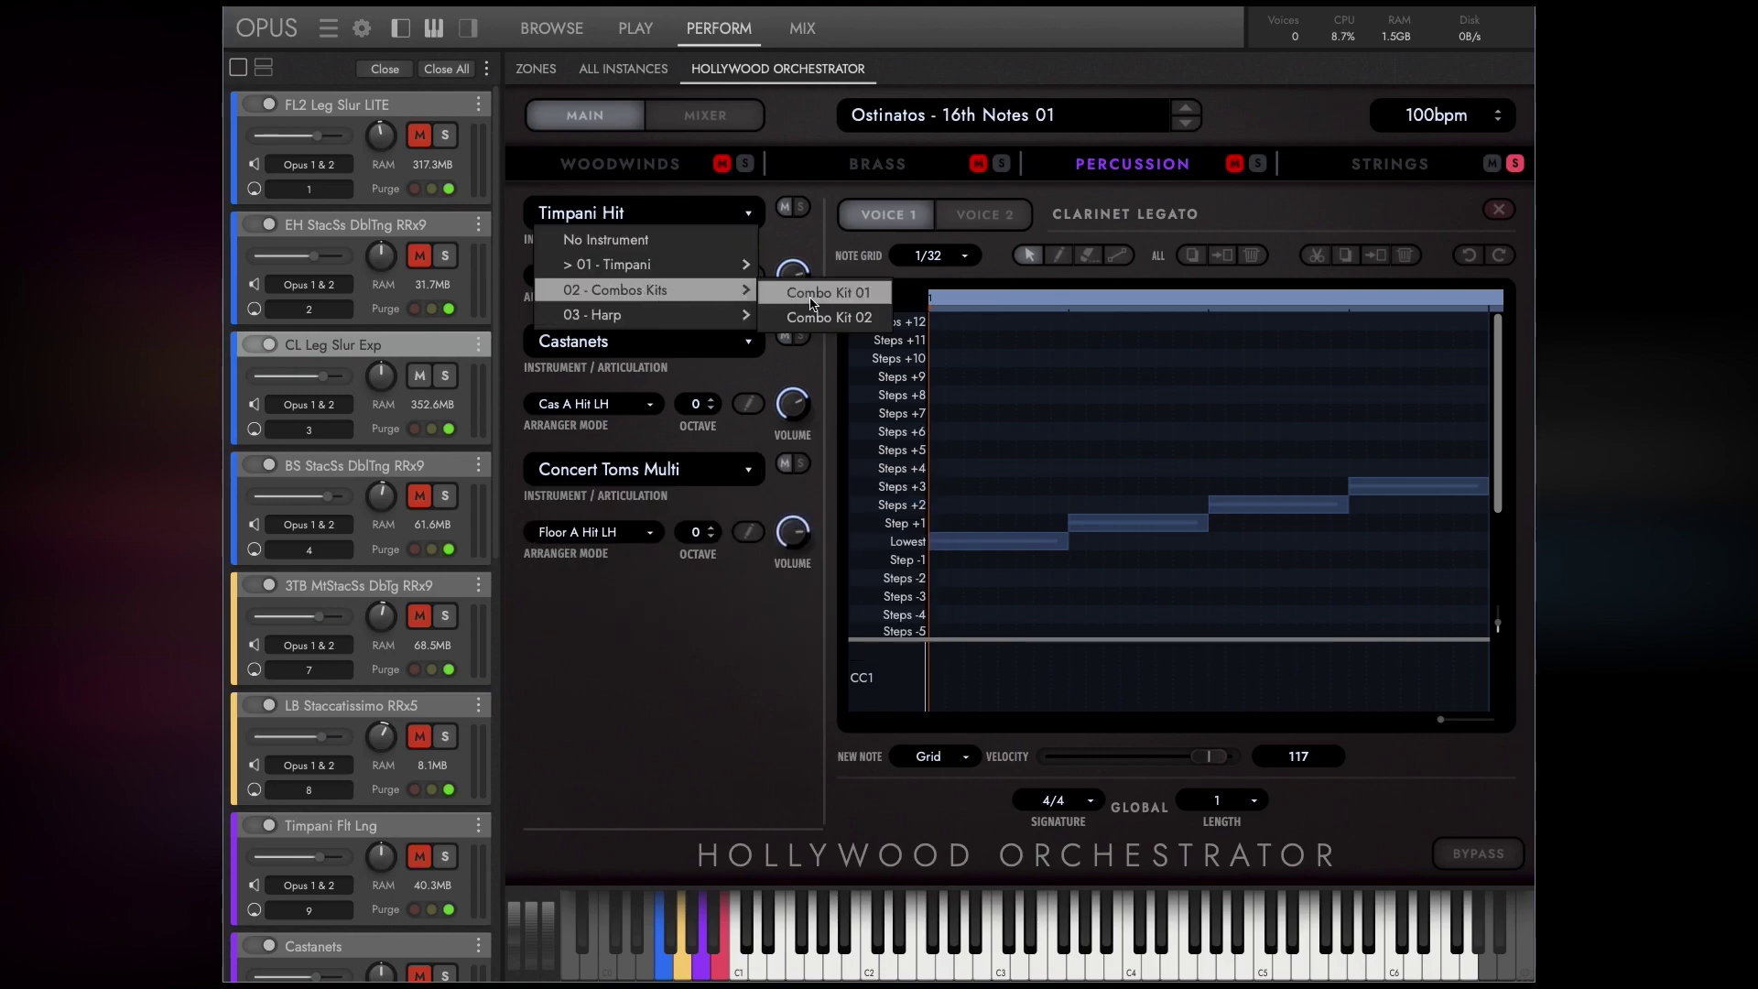
left_click(842, 306)
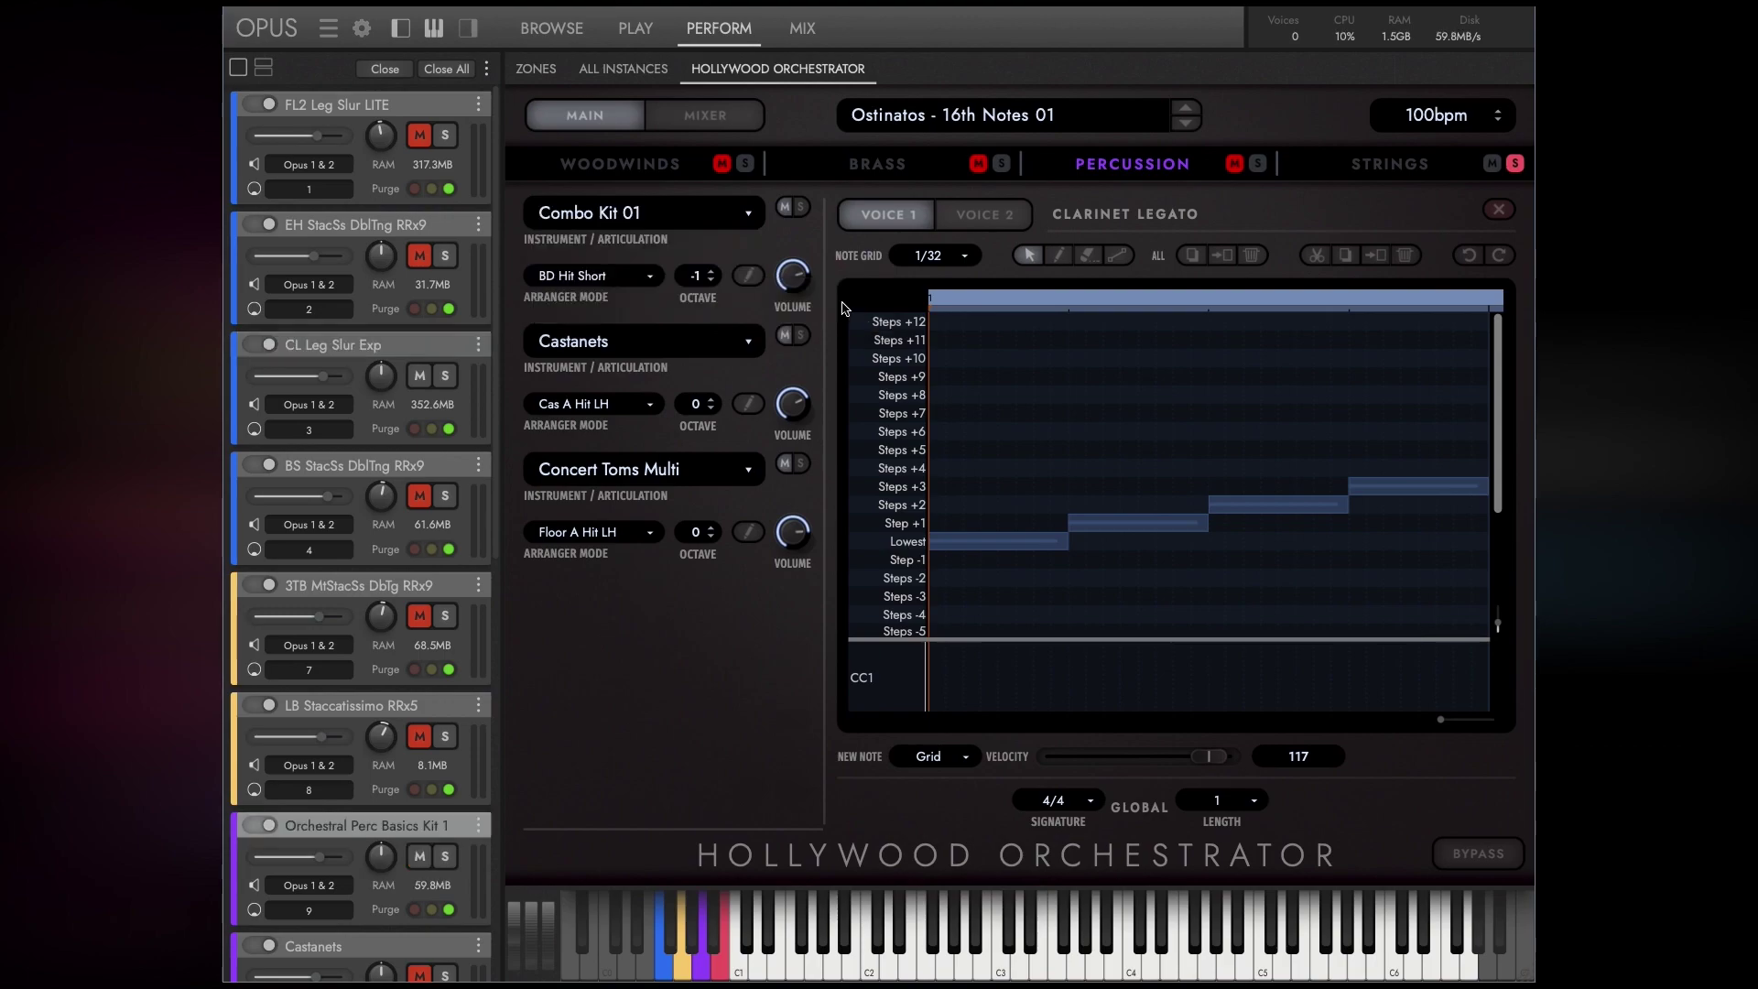
left_click(748, 279)
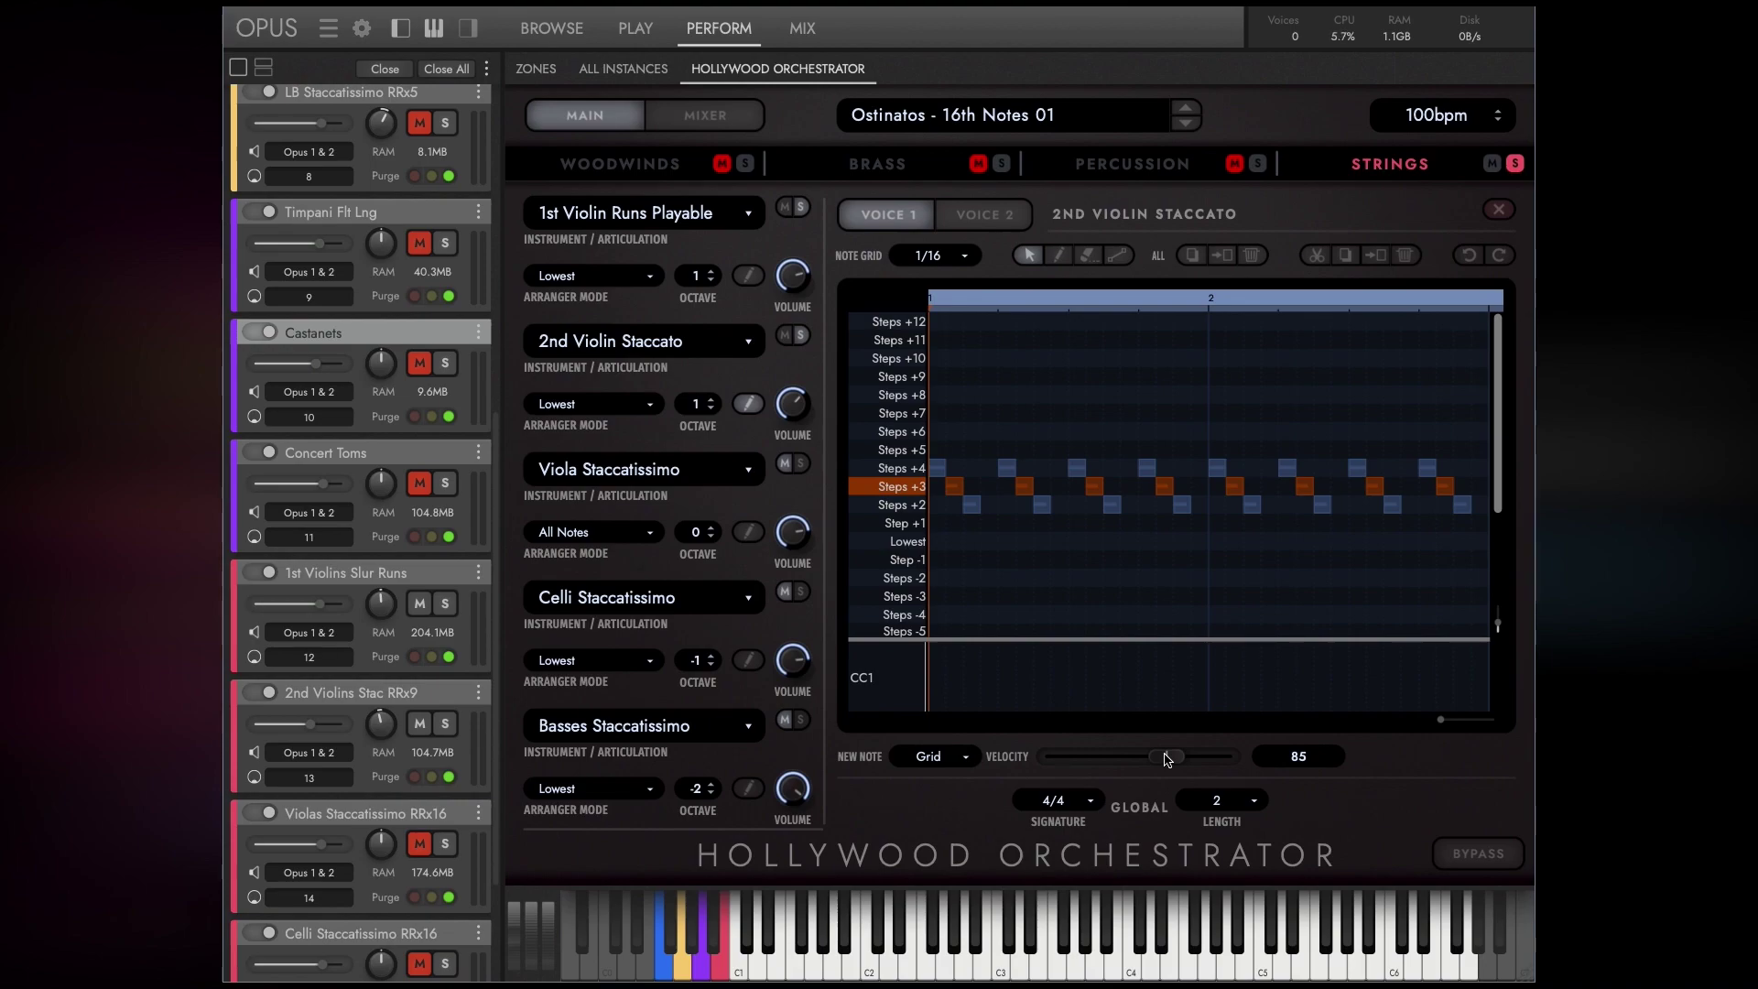
scroll(467, 142, "up", 10)
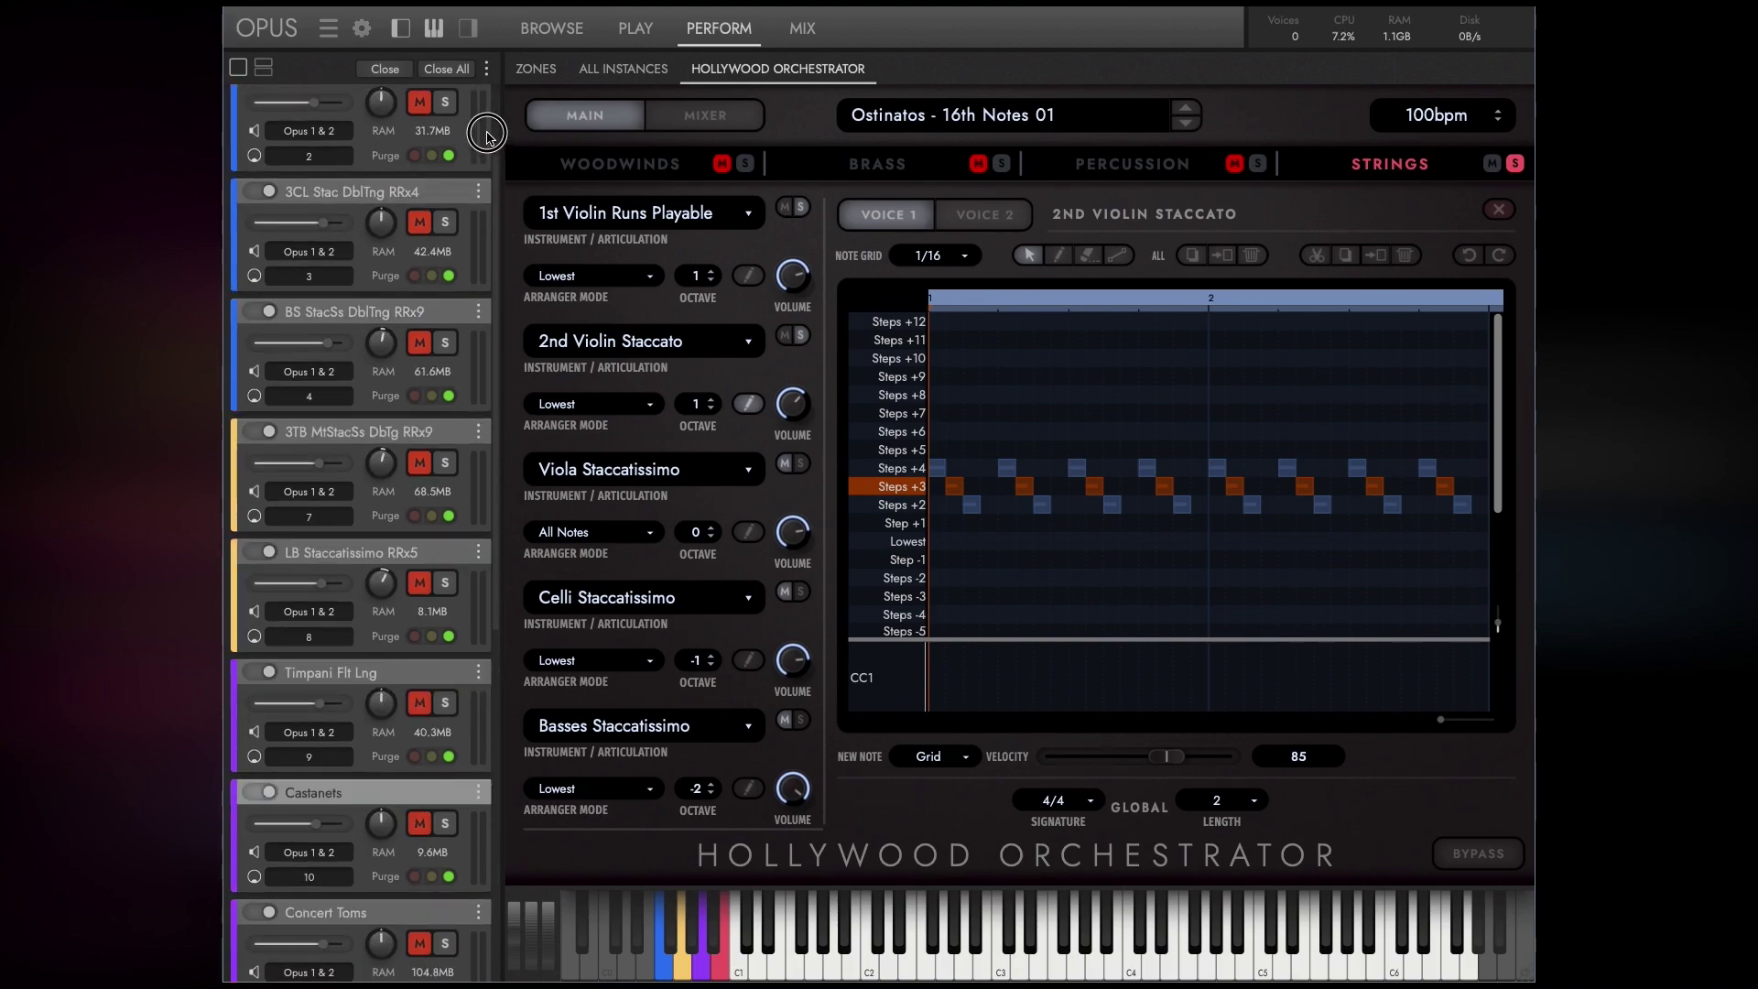
left_click(486, 69)
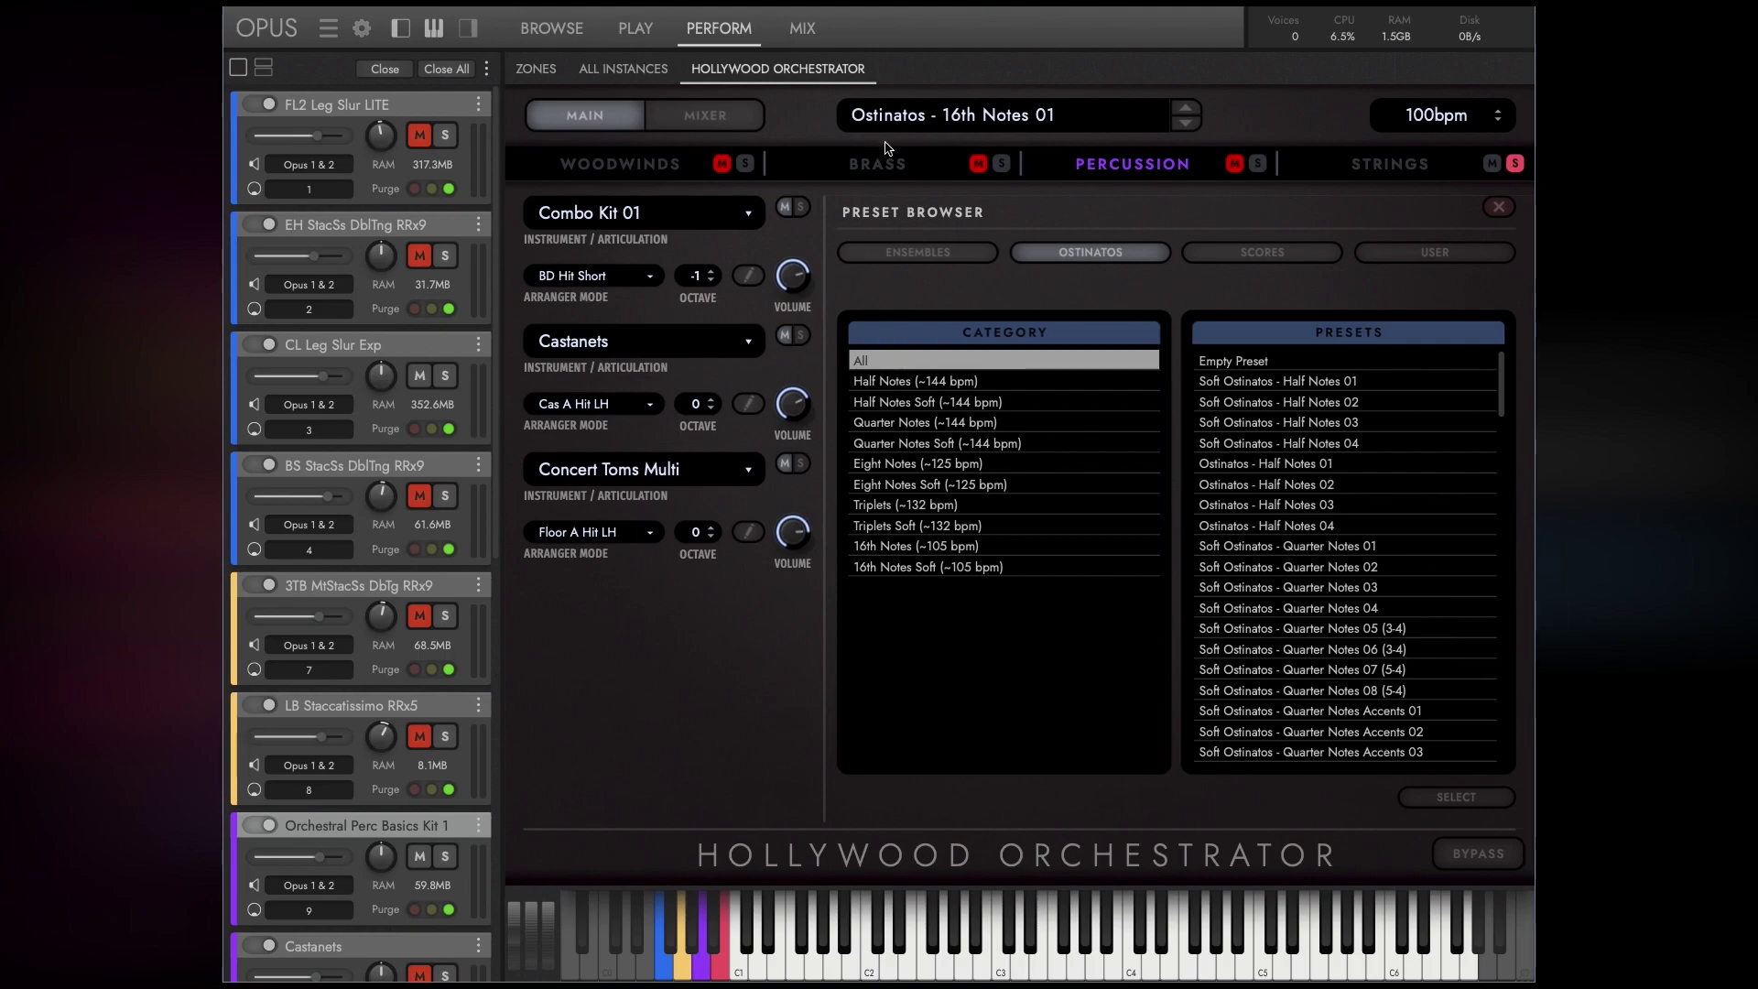
Open the Flute Legato pattern in the Woodwinds section and set the global length to 4.
left_click(619, 177)
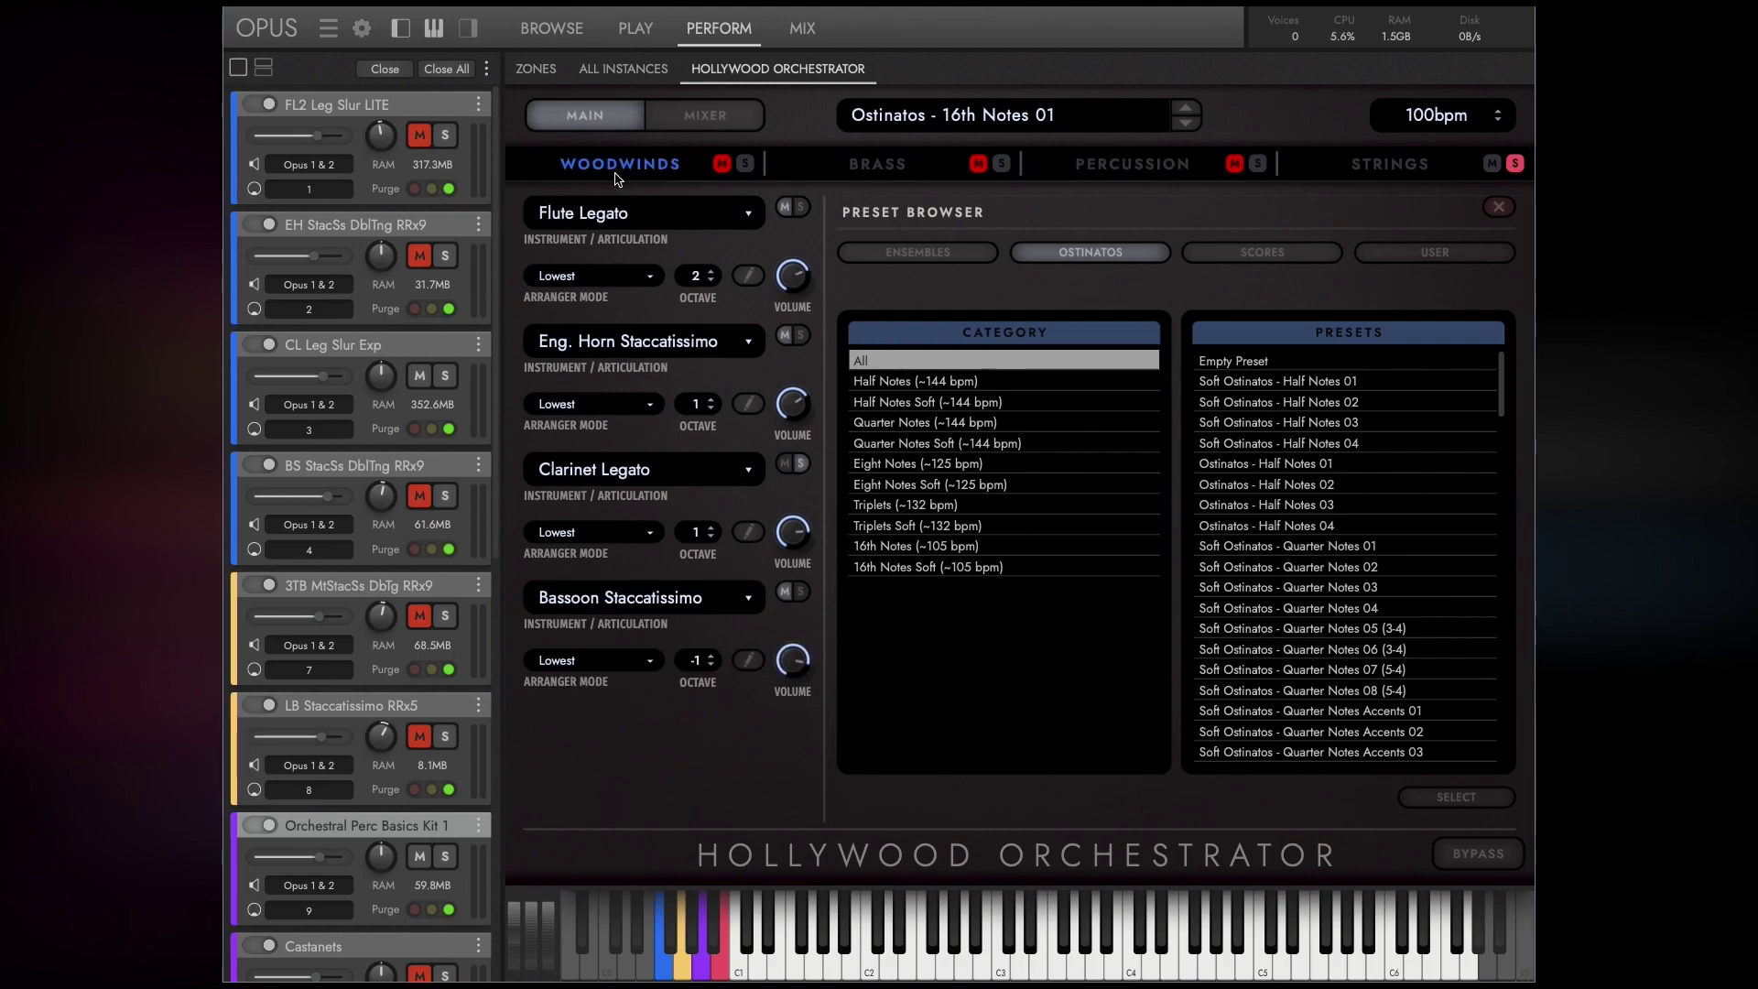
left_click(748, 275)
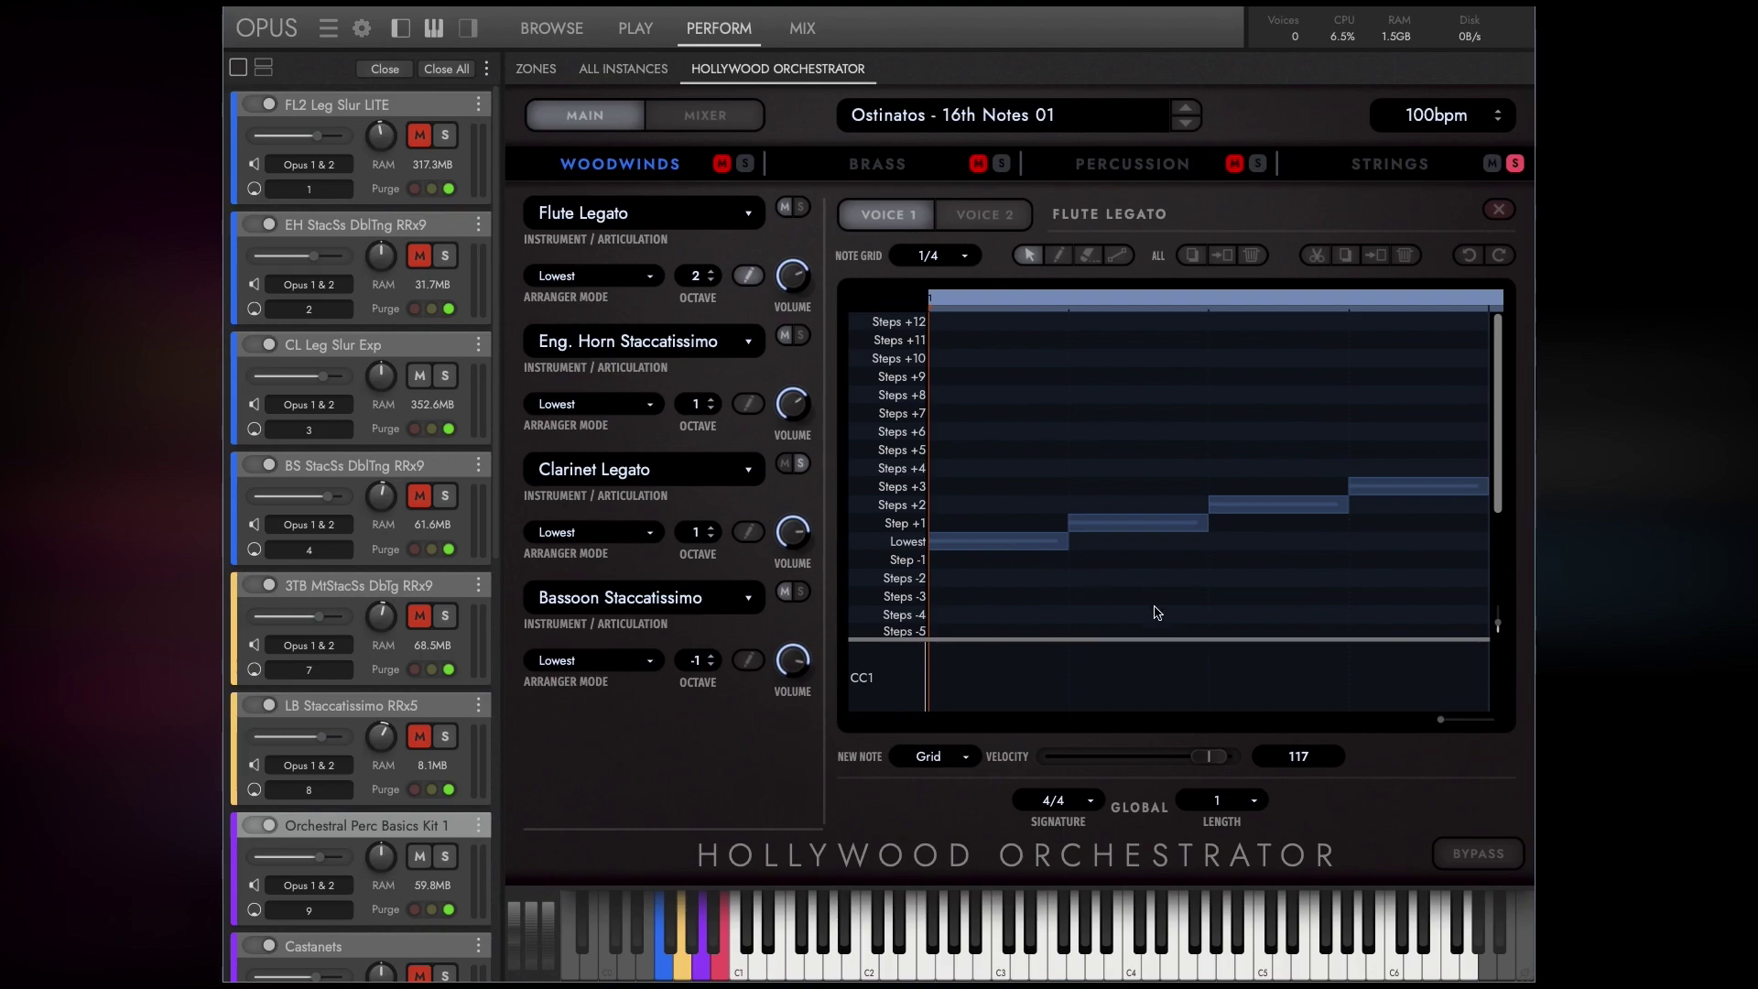
left_click(1253, 802)
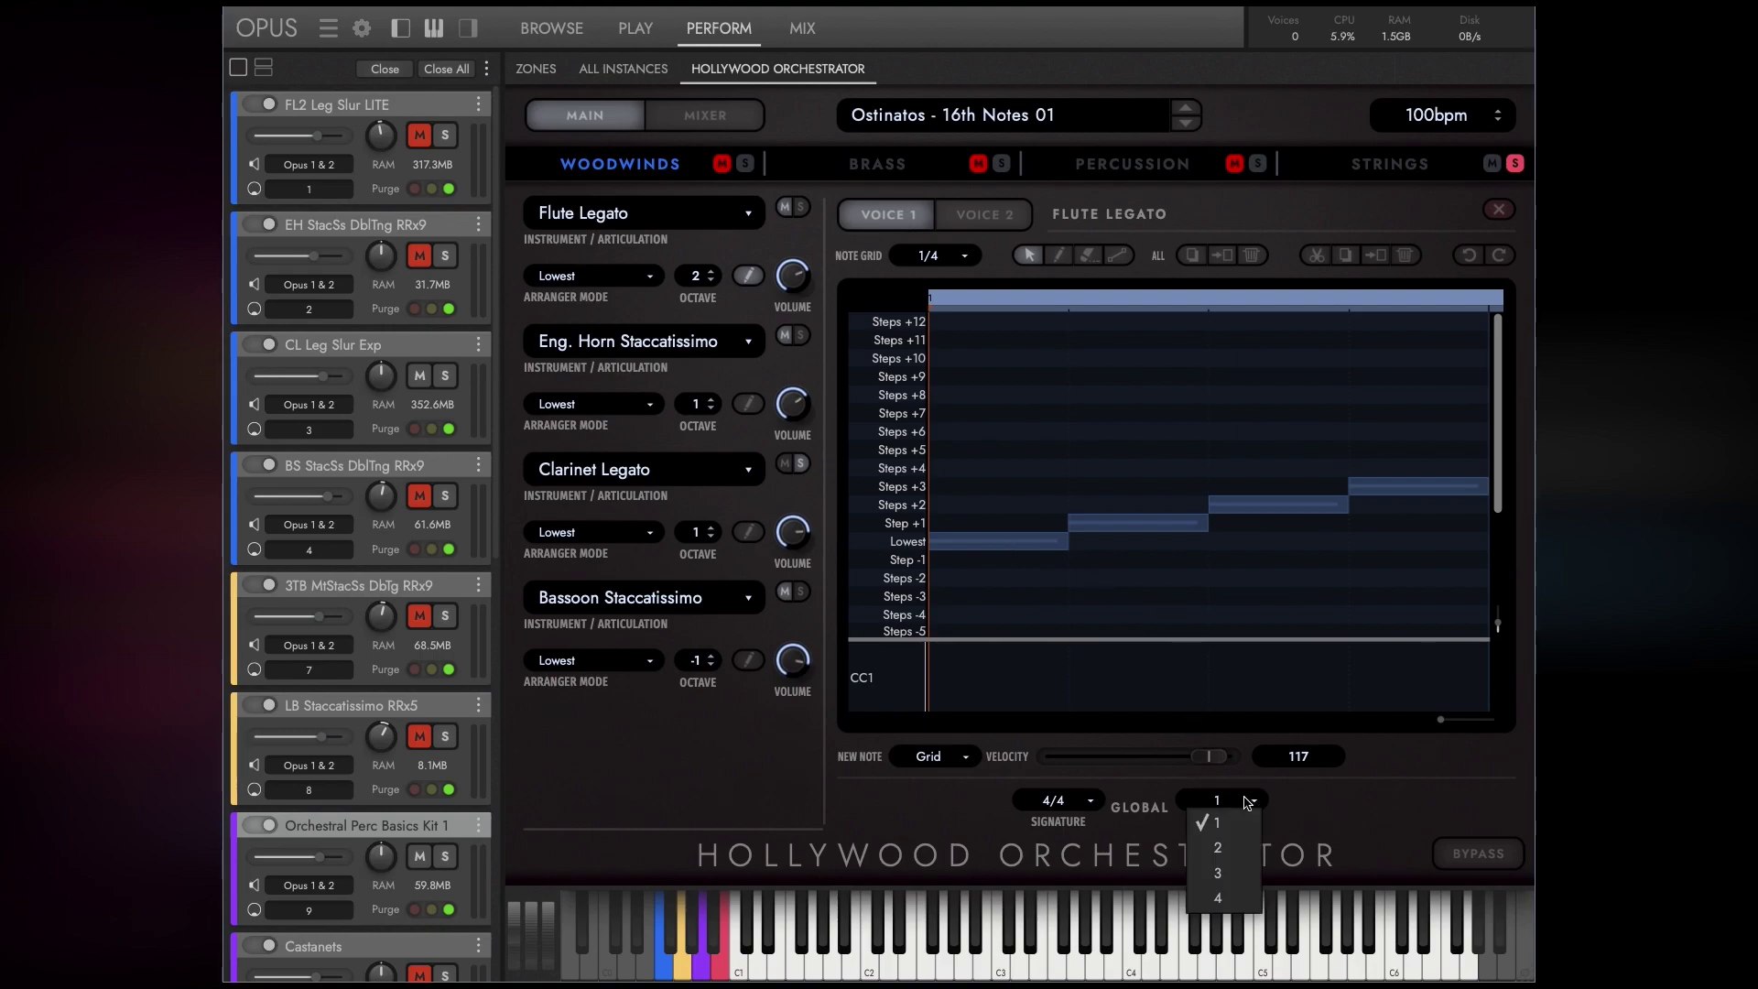
left_click(1238, 905)
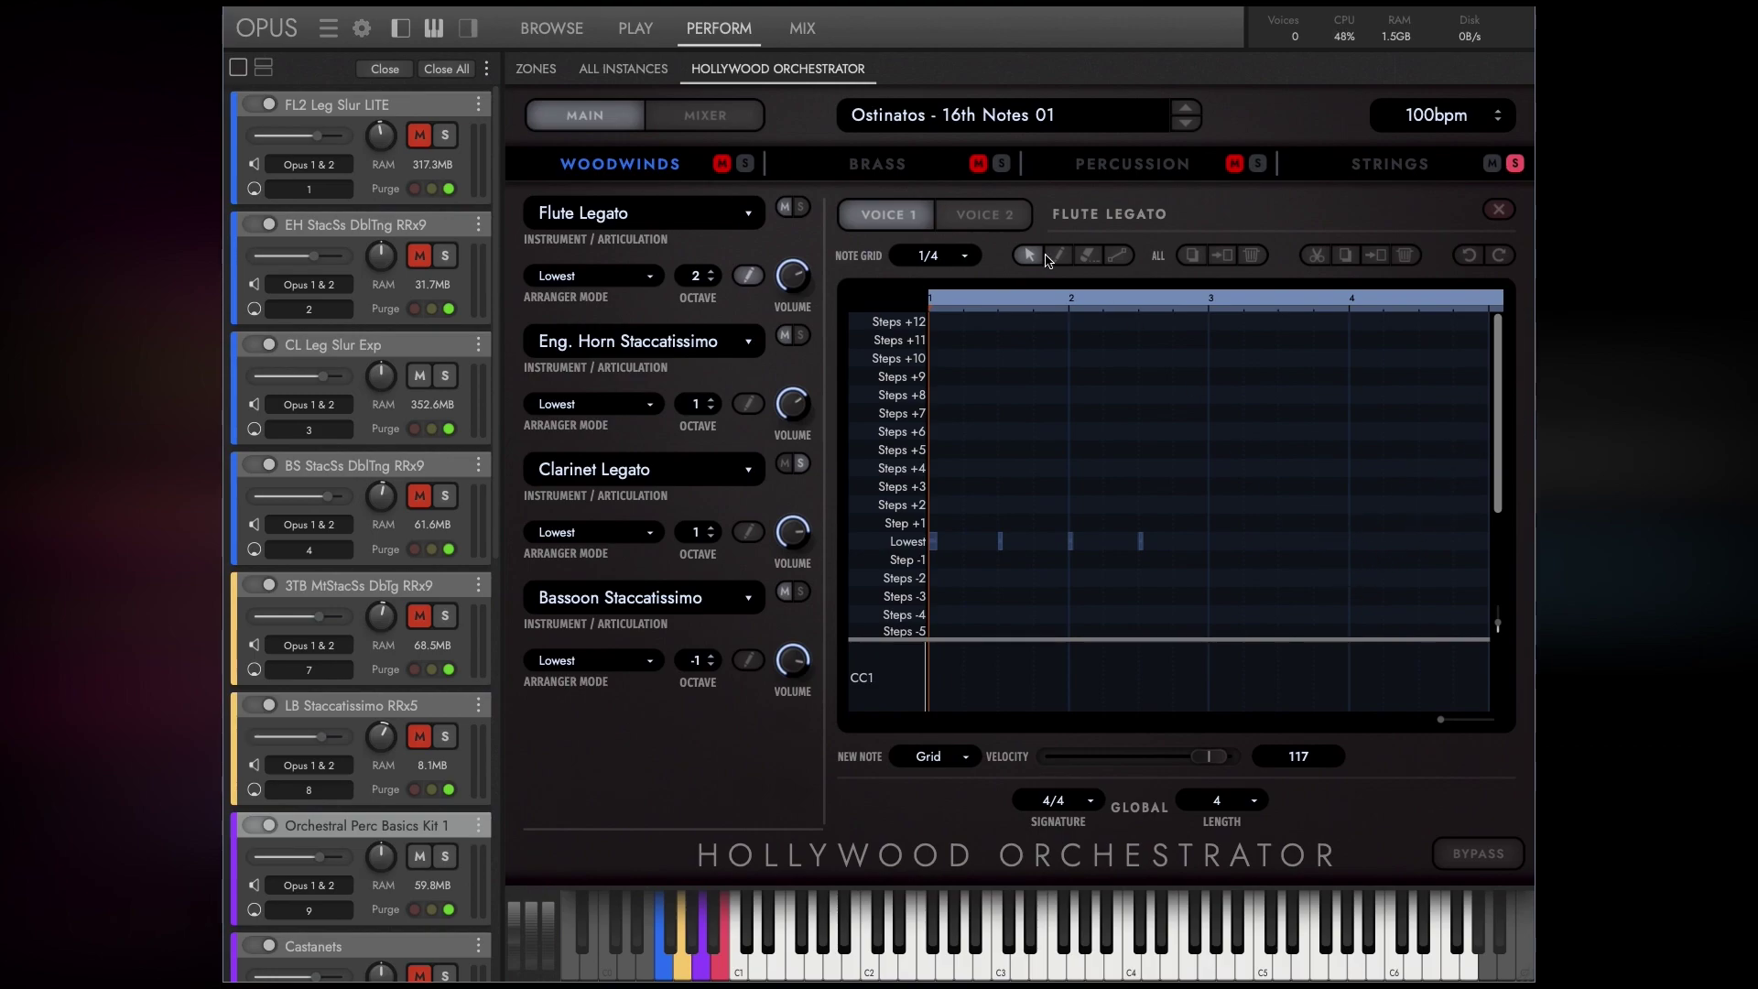
Look through the User presets in the preset browser by category, including Custom, Soundbed and Woodwind Soft.
left_click(916, 128)
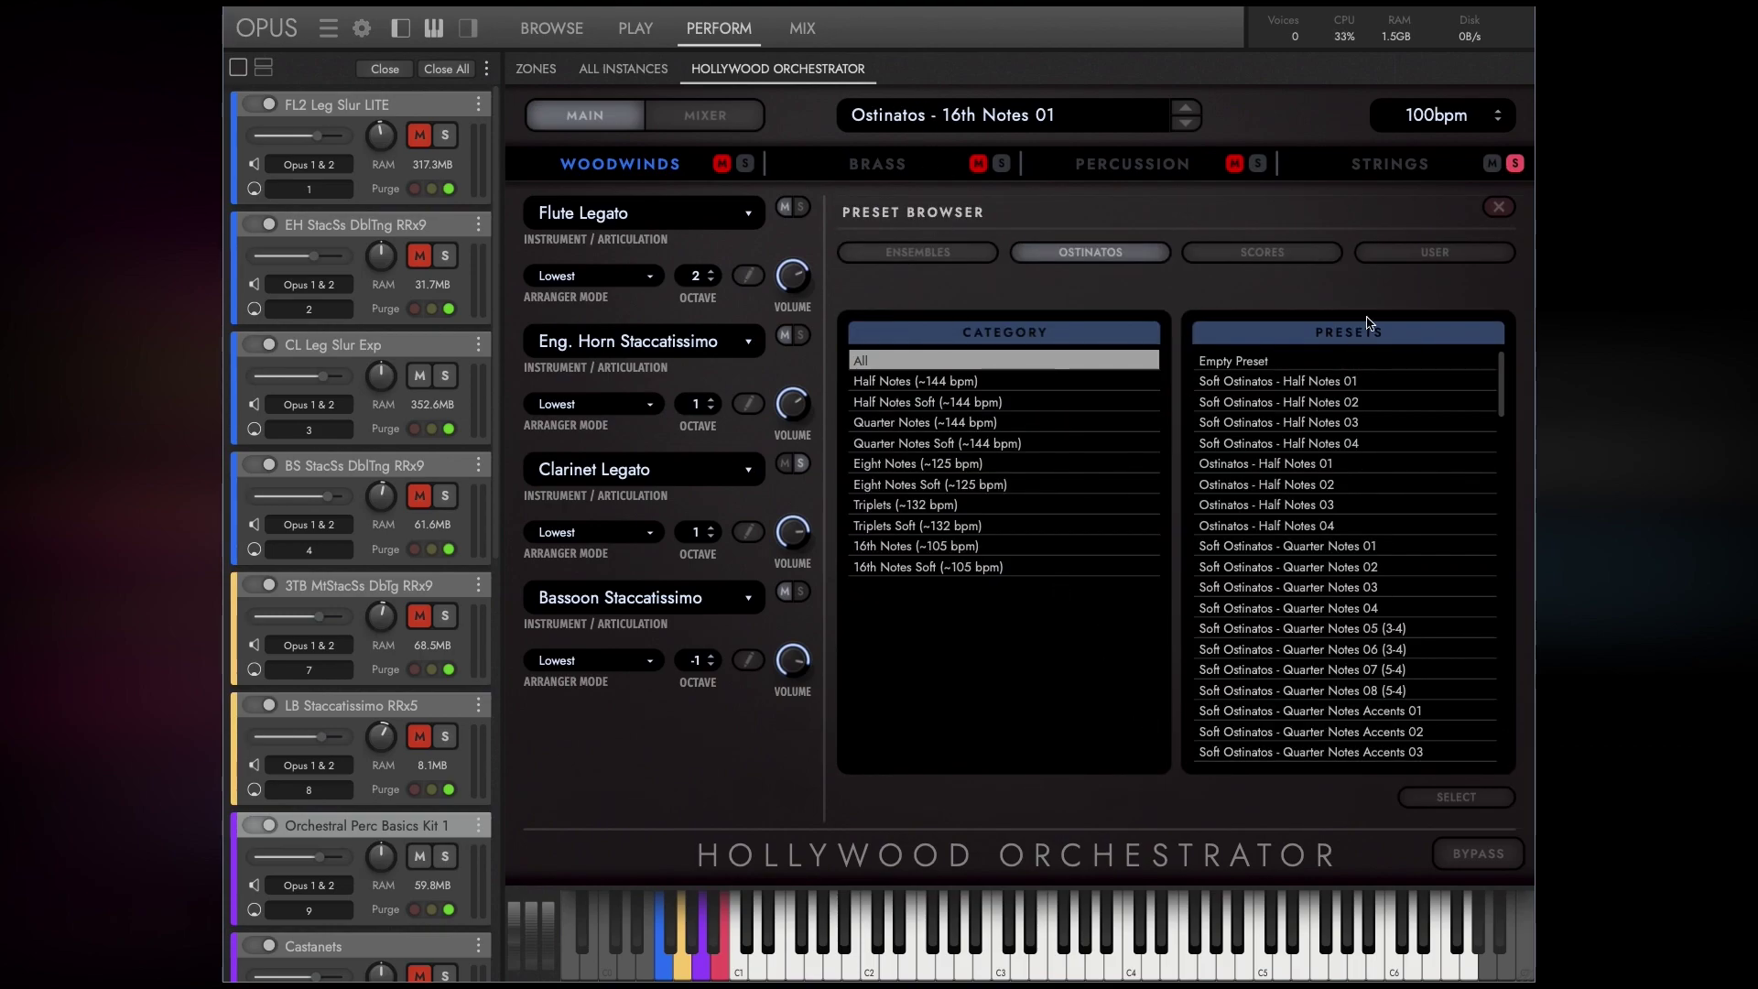
left_click(1399, 256)
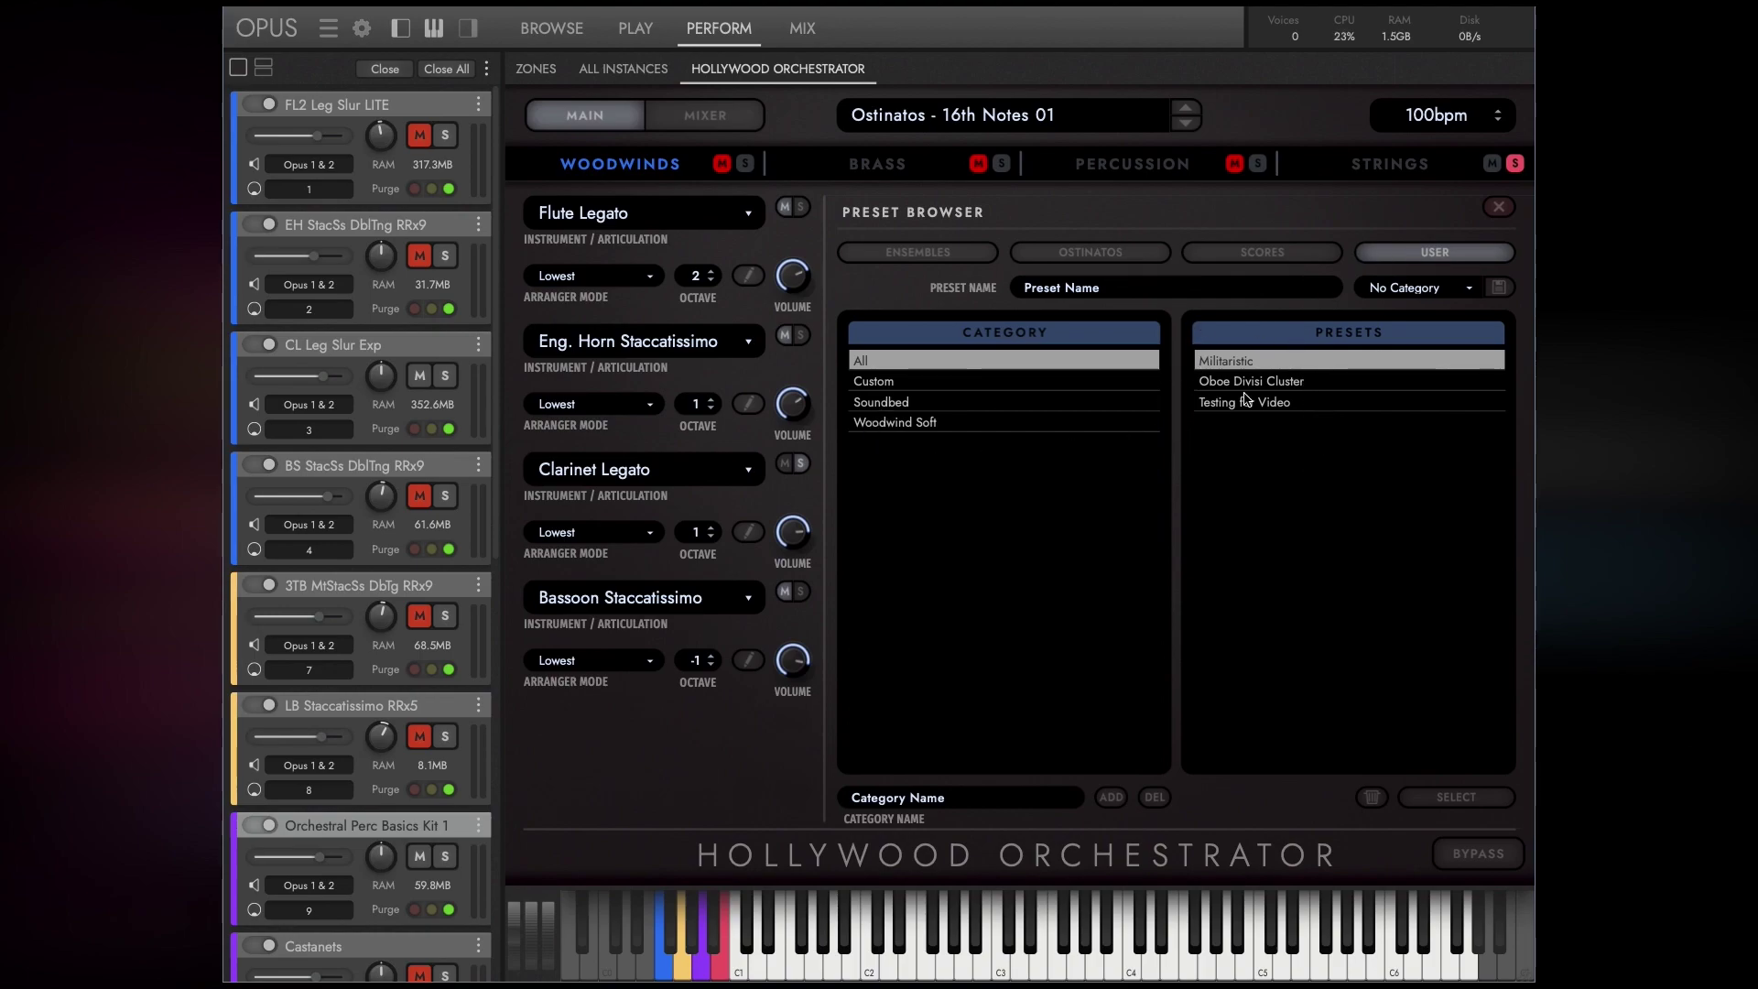
left_click(875, 403)
left_click(874, 384)
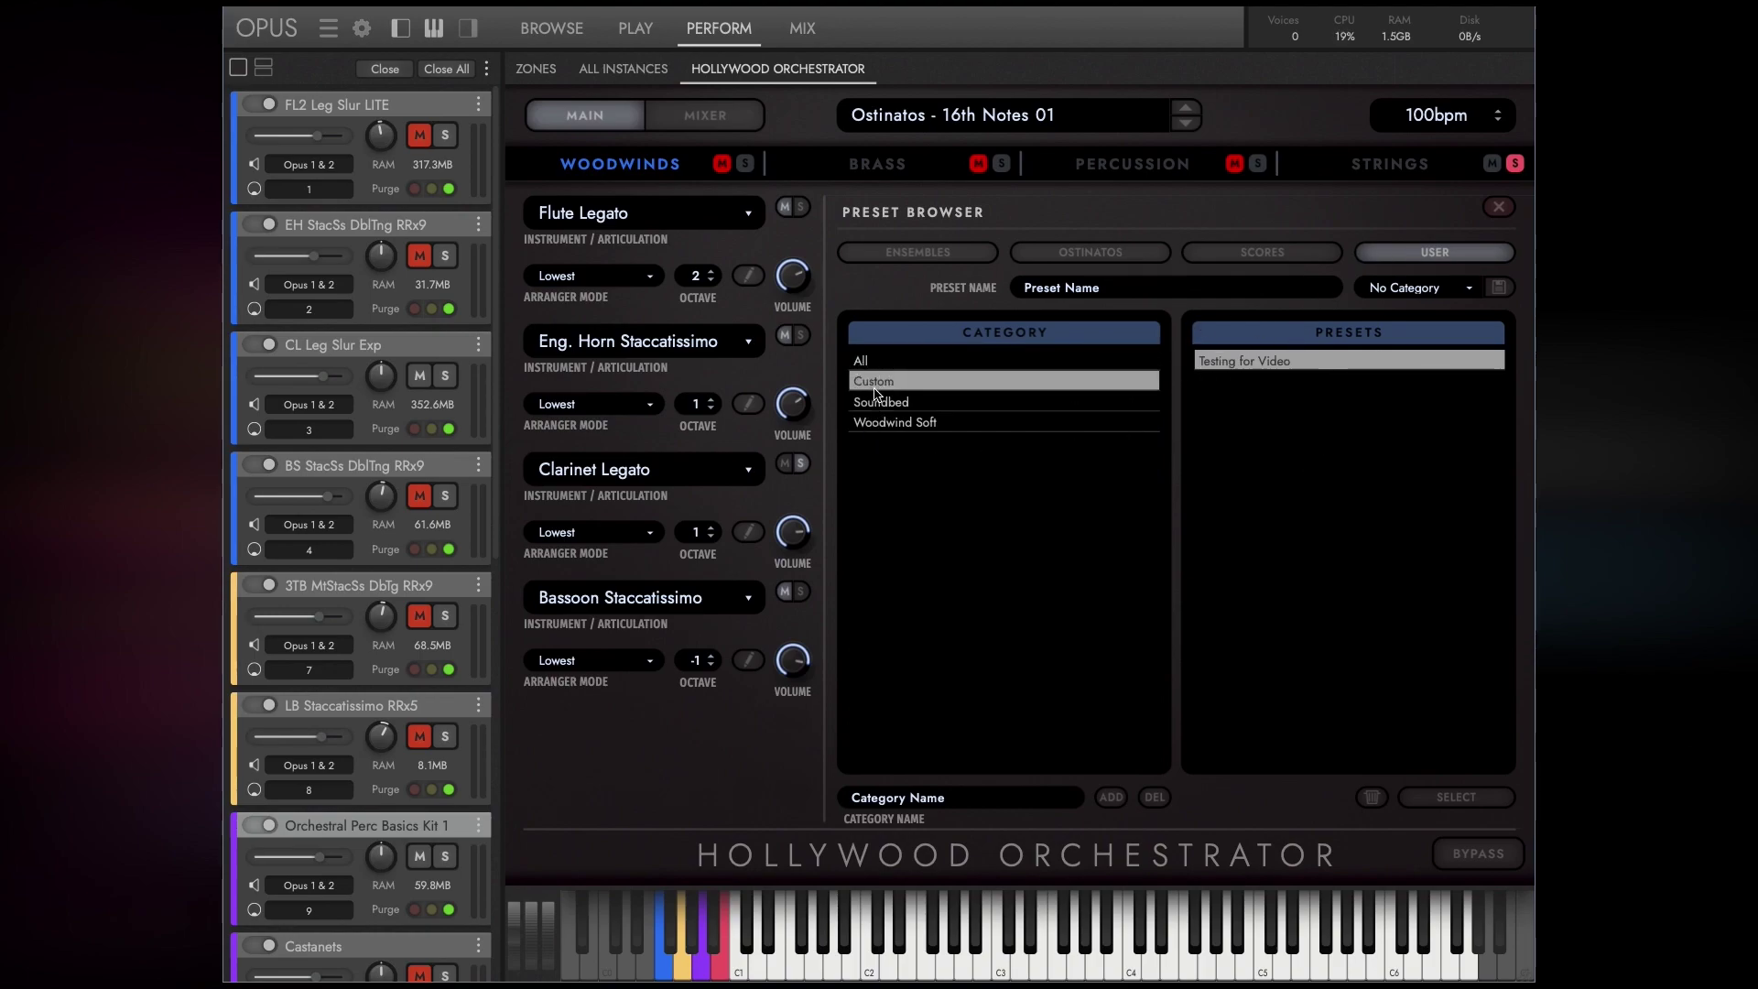
left_click(879, 424)
left_click(891, 403)
left_click(871, 382)
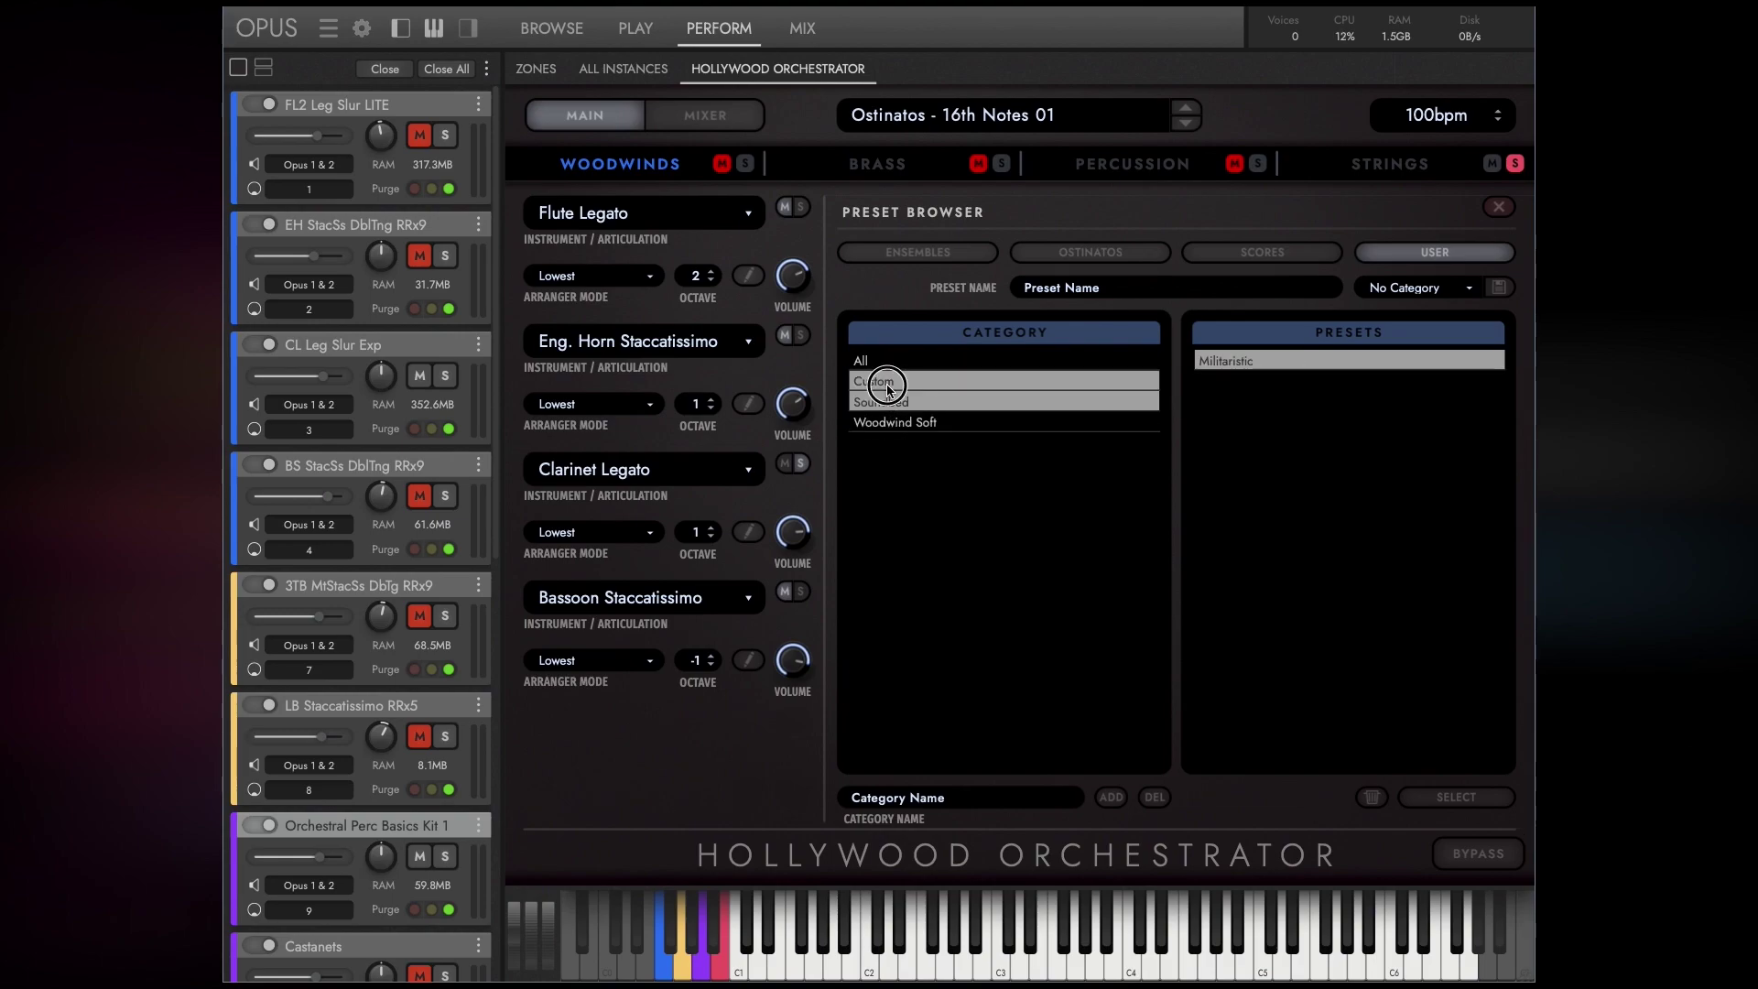
left_click(867, 362)
left_click(853, 383)
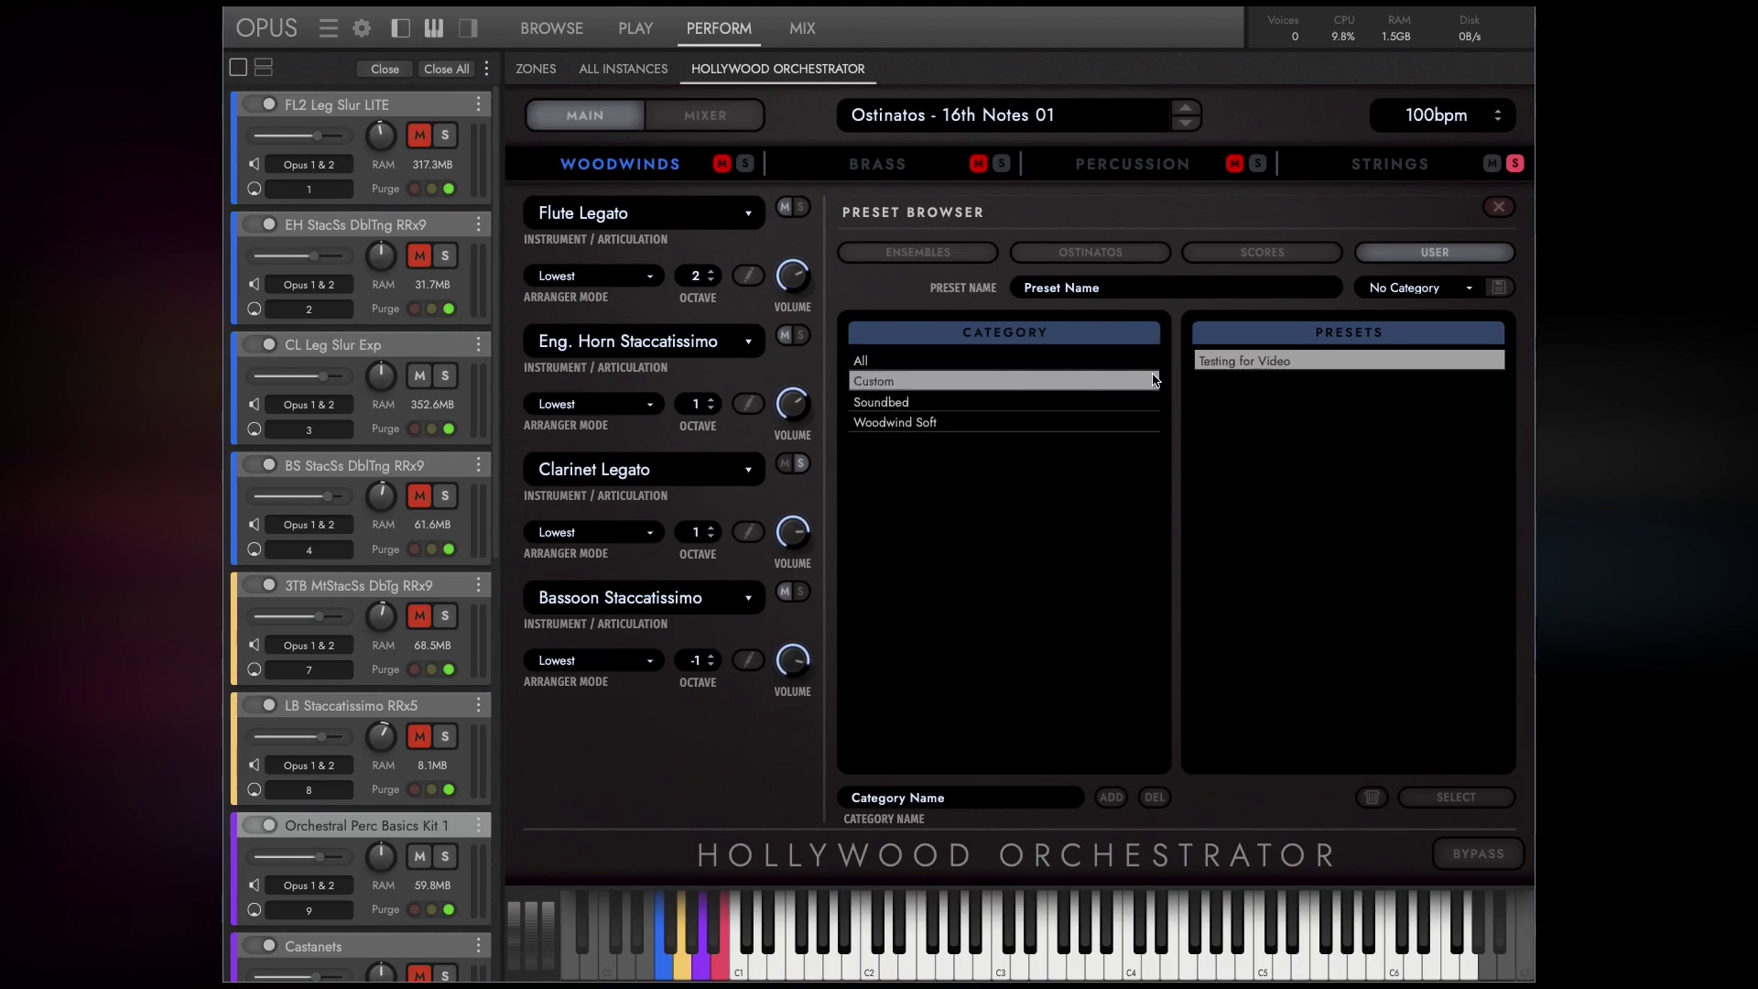
left_click(950, 364)
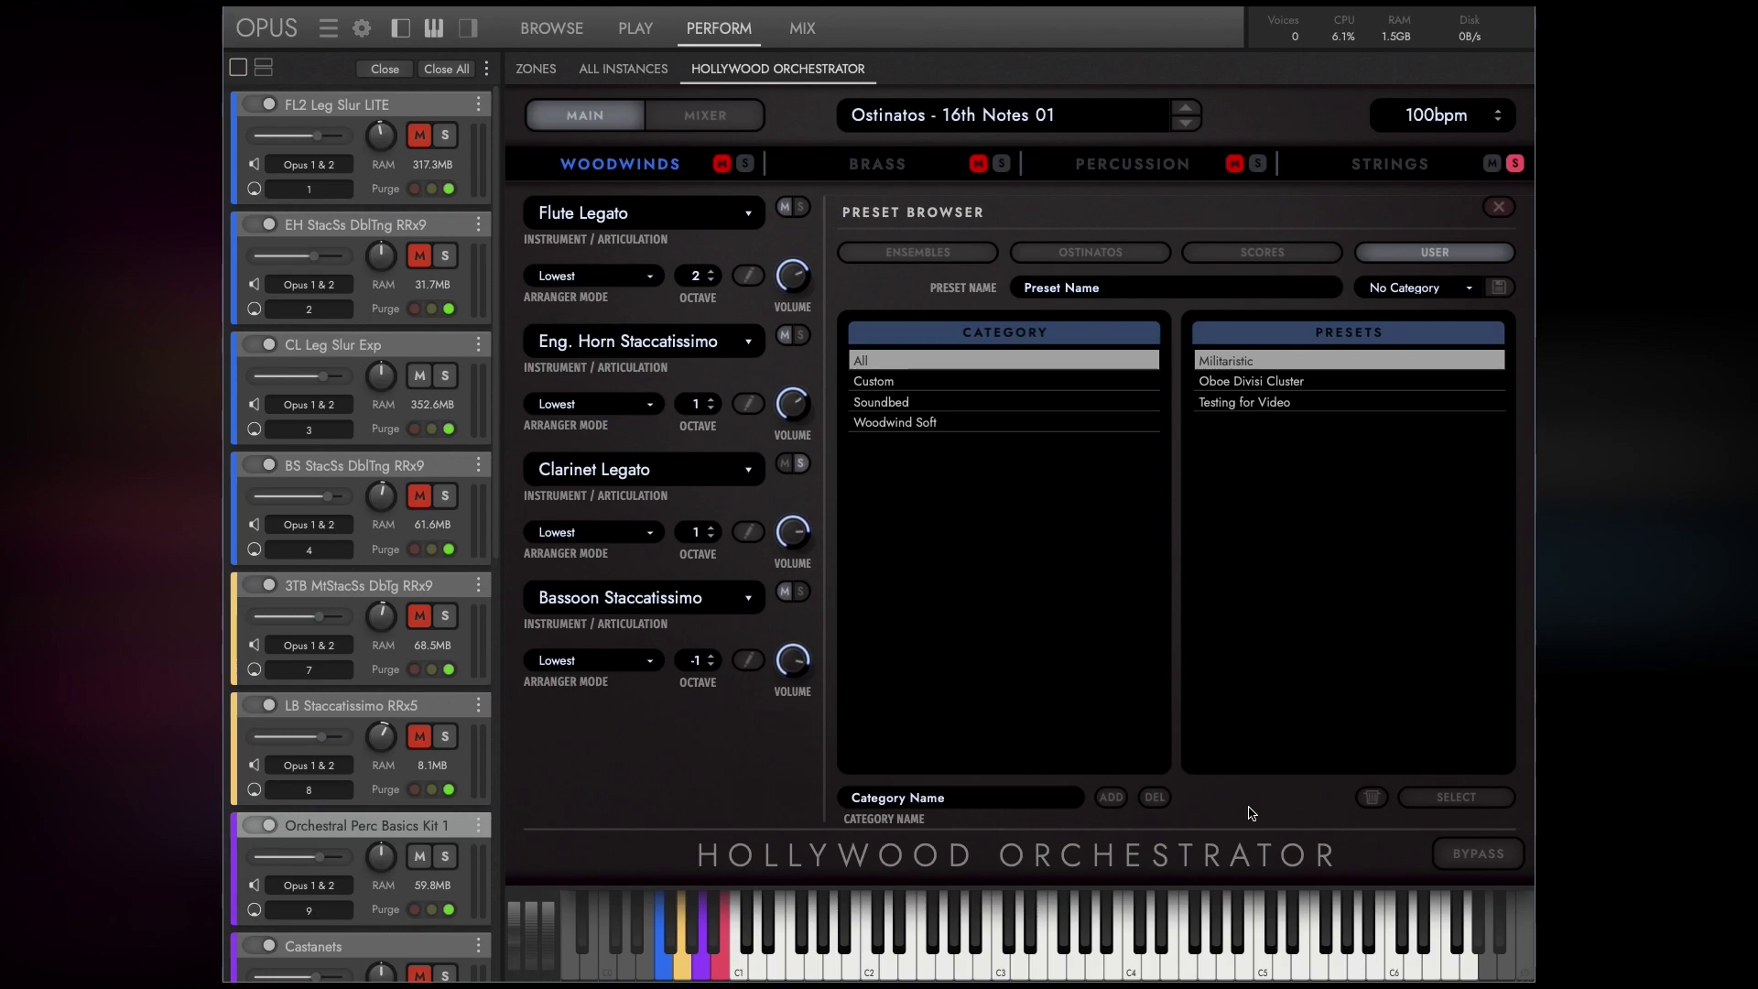
Browse the Scores presets across all categories and view the Superhero (~120 bpm) category.
left_click(1272, 261)
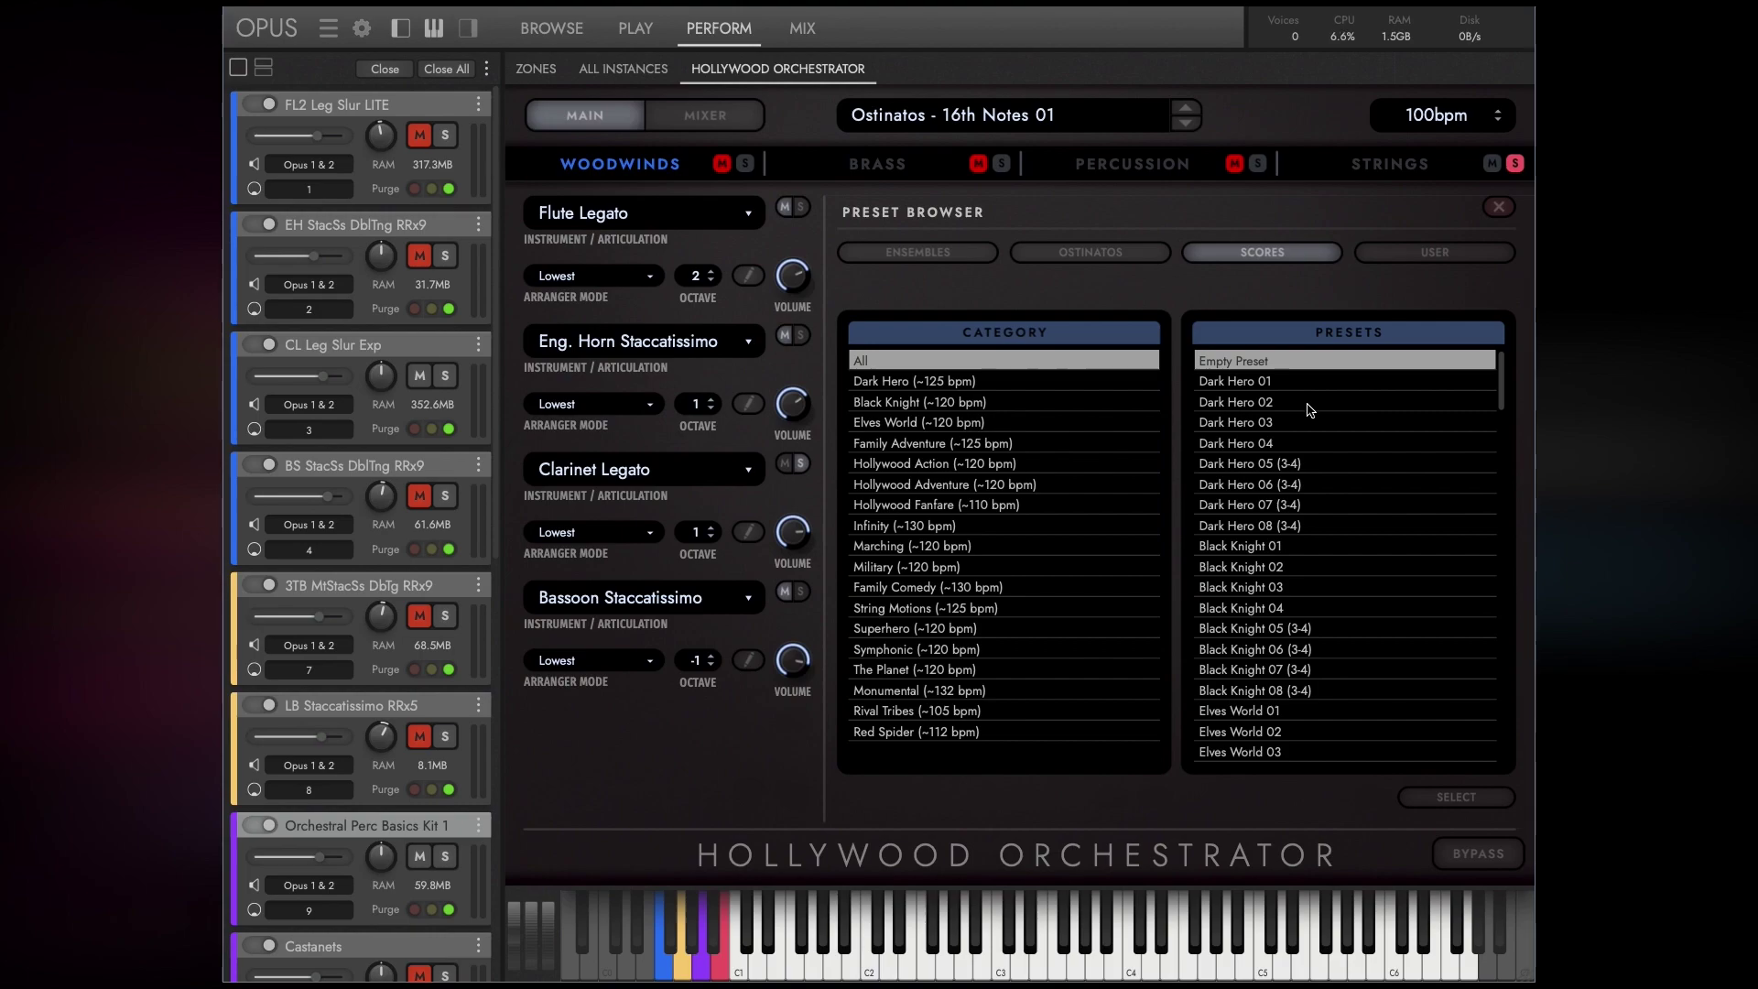
left_click(1300, 443)
scroll(1307, 610, "down", 1)
left_click(1301, 650)
scroll(1301, 650, "down", 4)
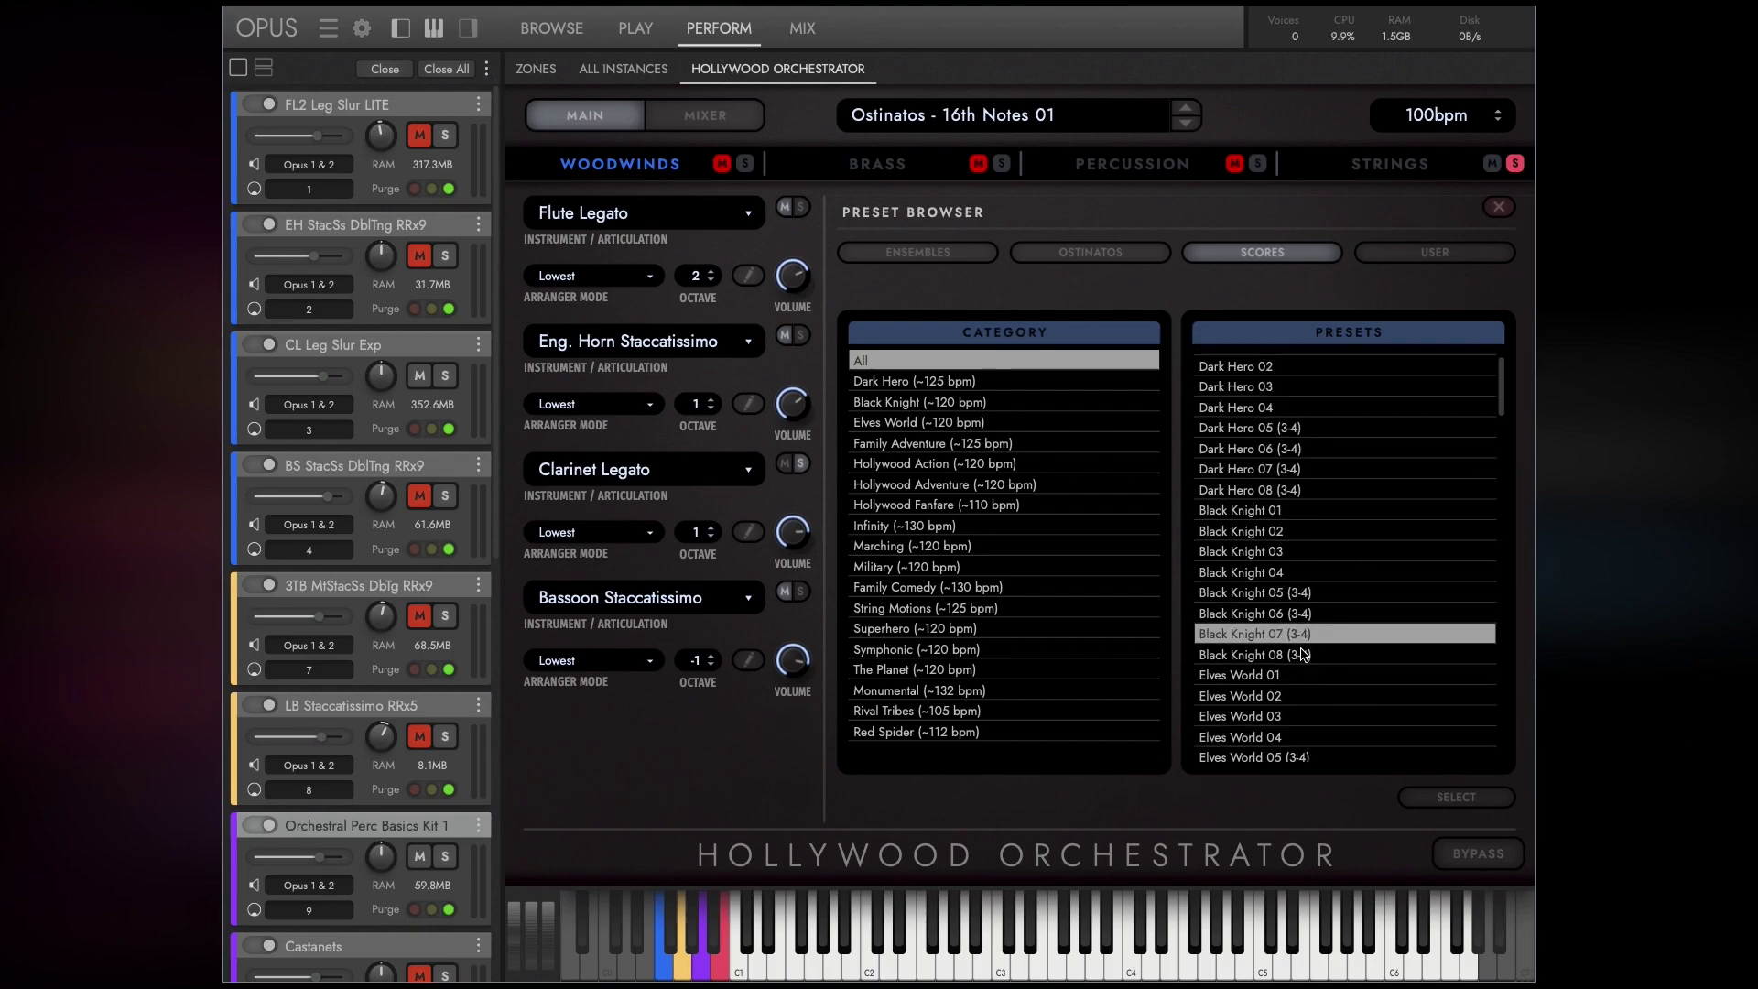
left_click(1301, 650)
scroll(1301, 650, "down", 4)
left_click(1301, 650)
scroll(1301, 652, "down", 5)
left_click(1294, 668)
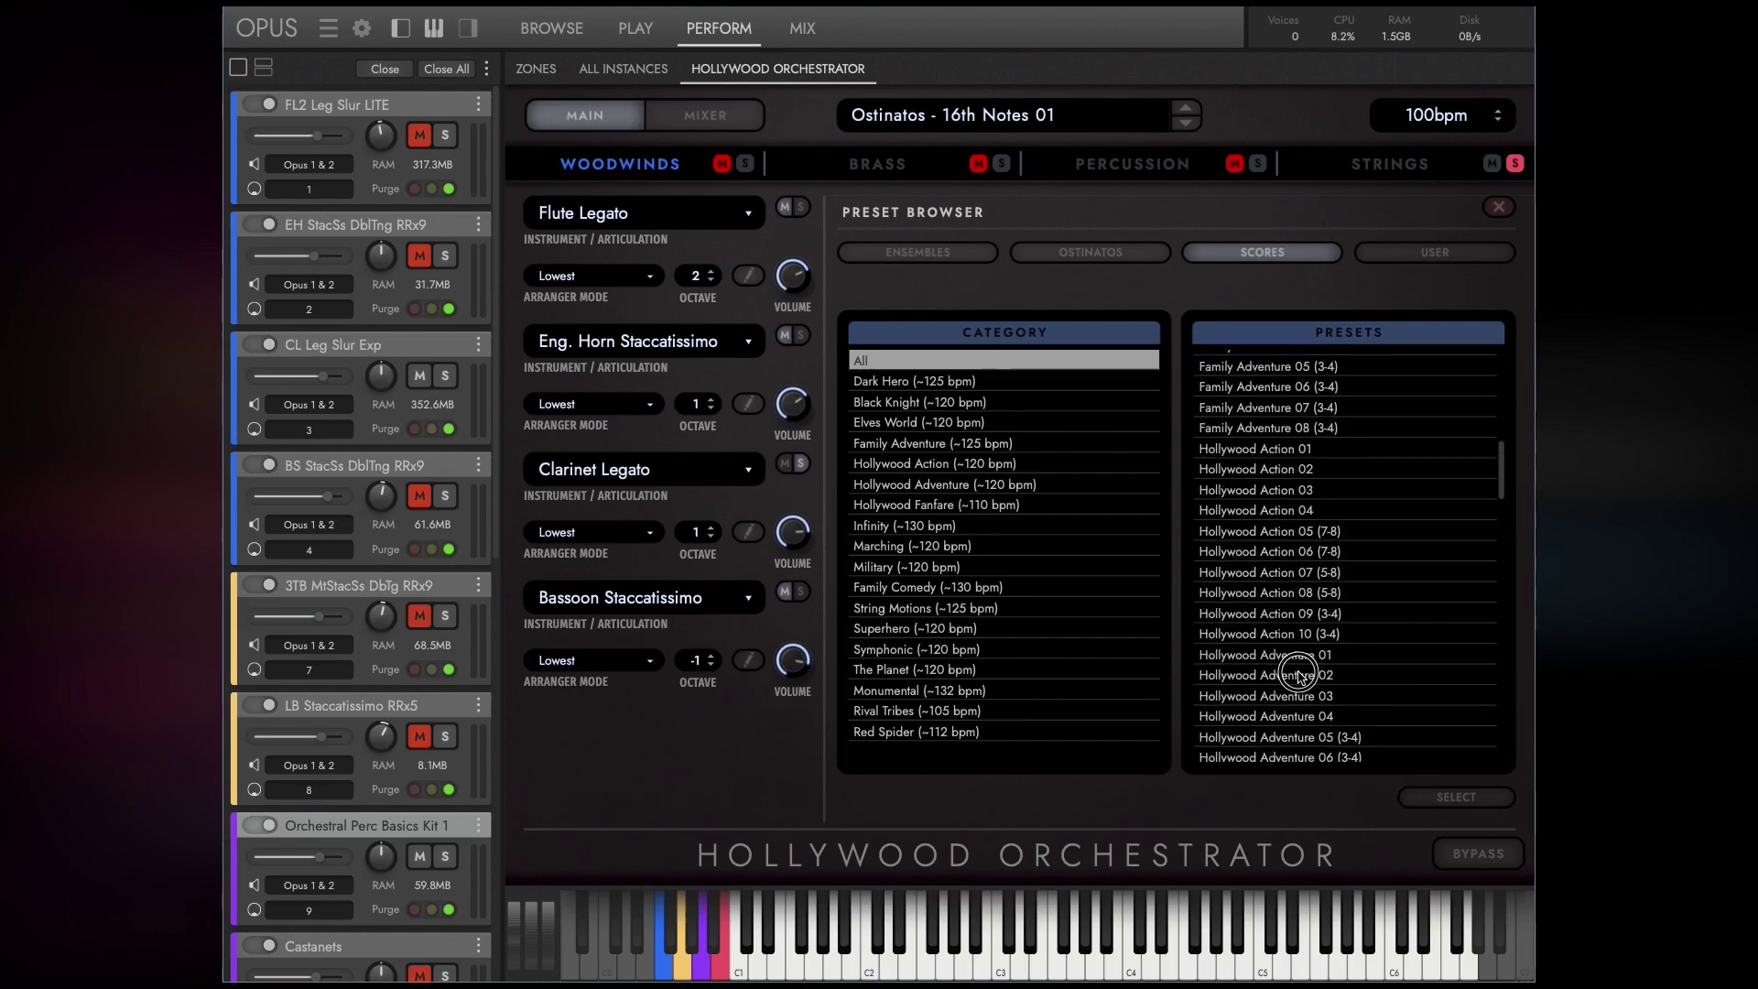
left_click(923, 632)
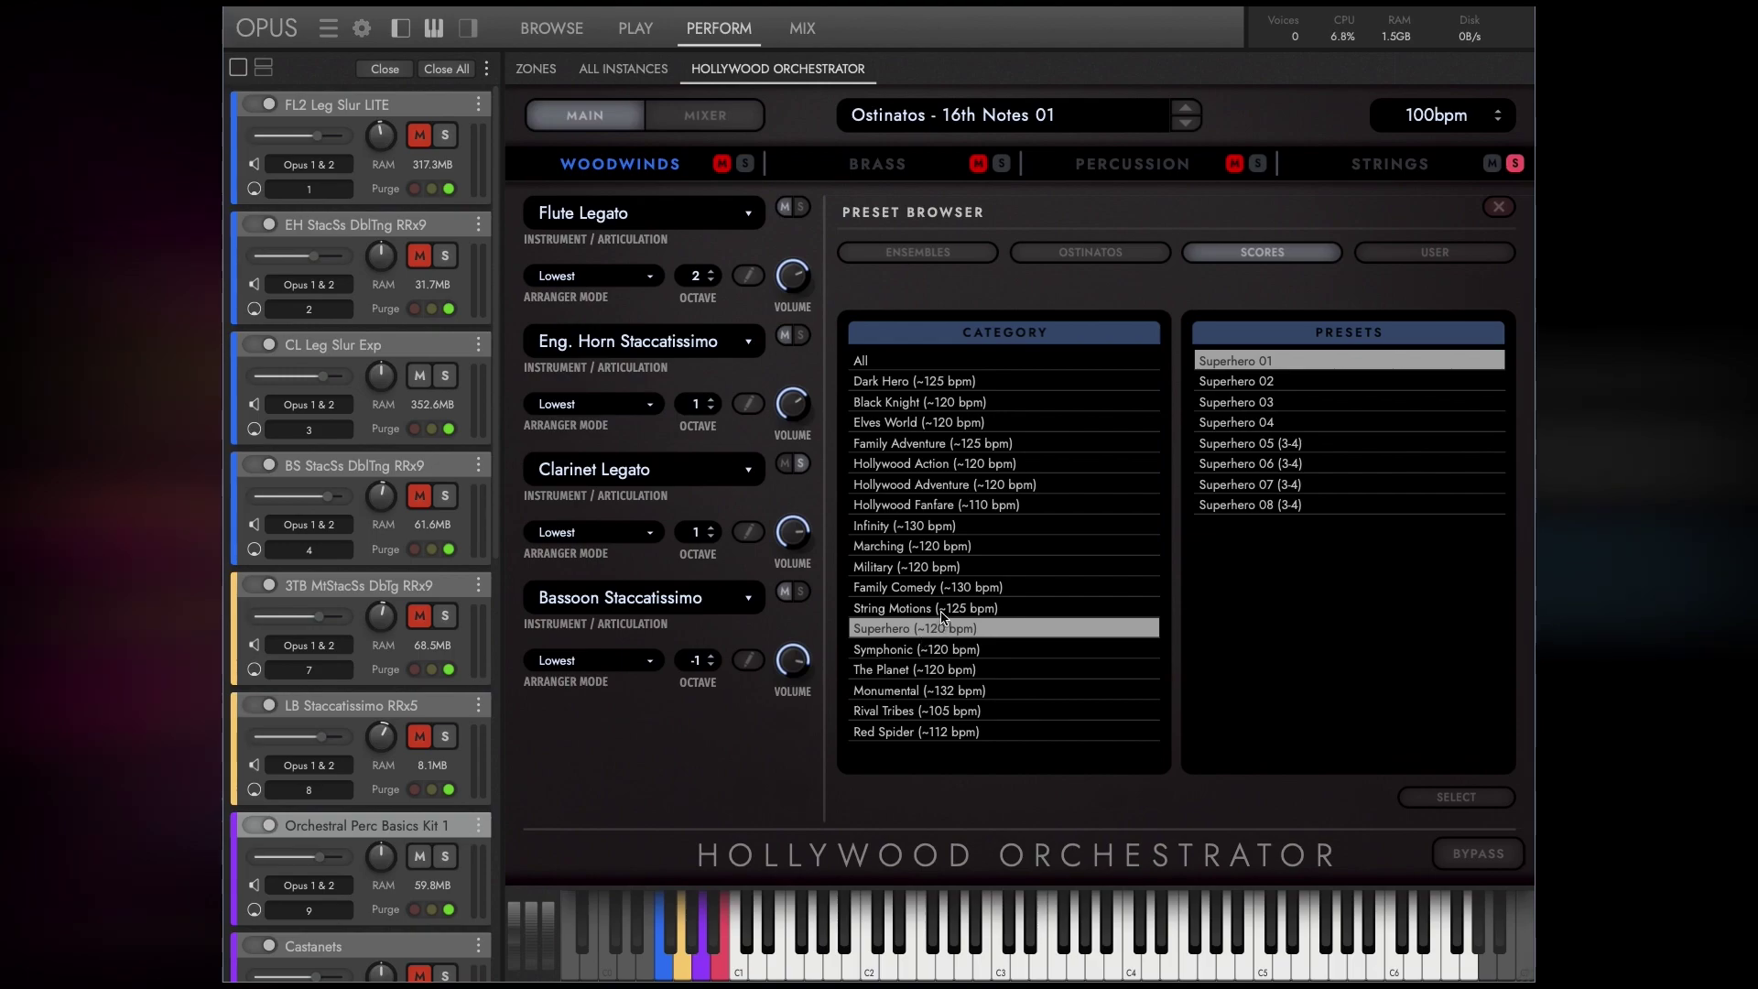